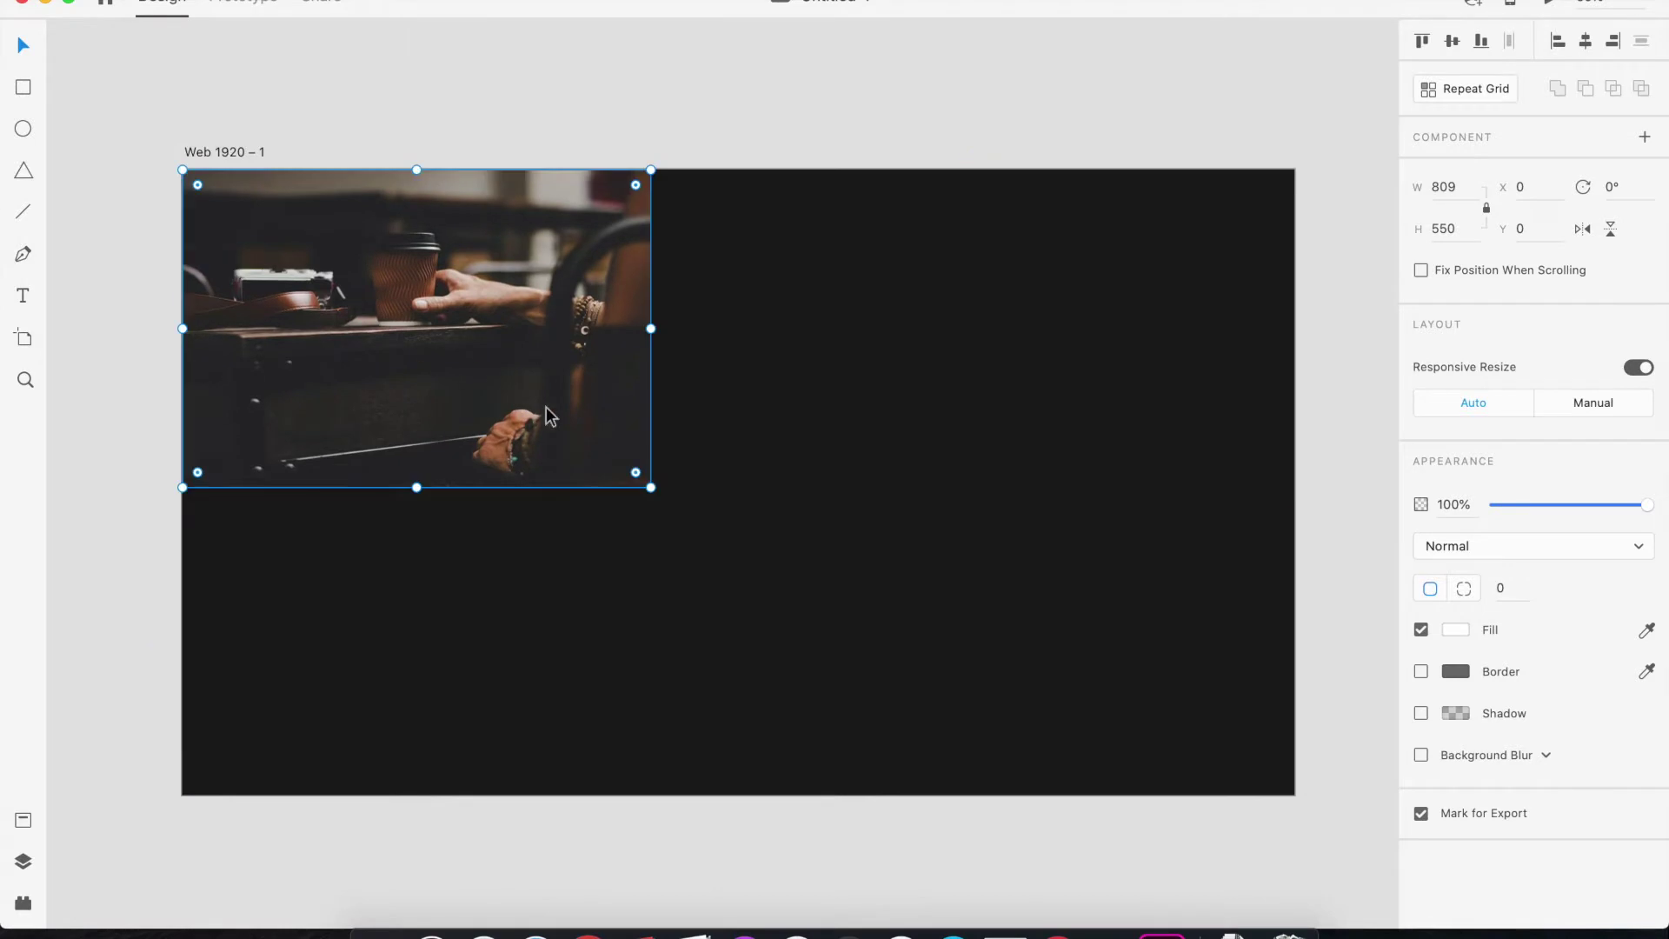
Enlarge the coffee photo proportionally to 1920 by 1305 so that it covers the whole artboard
drag(650, 483, 986, 765)
drag(281, 437, 945, 641)
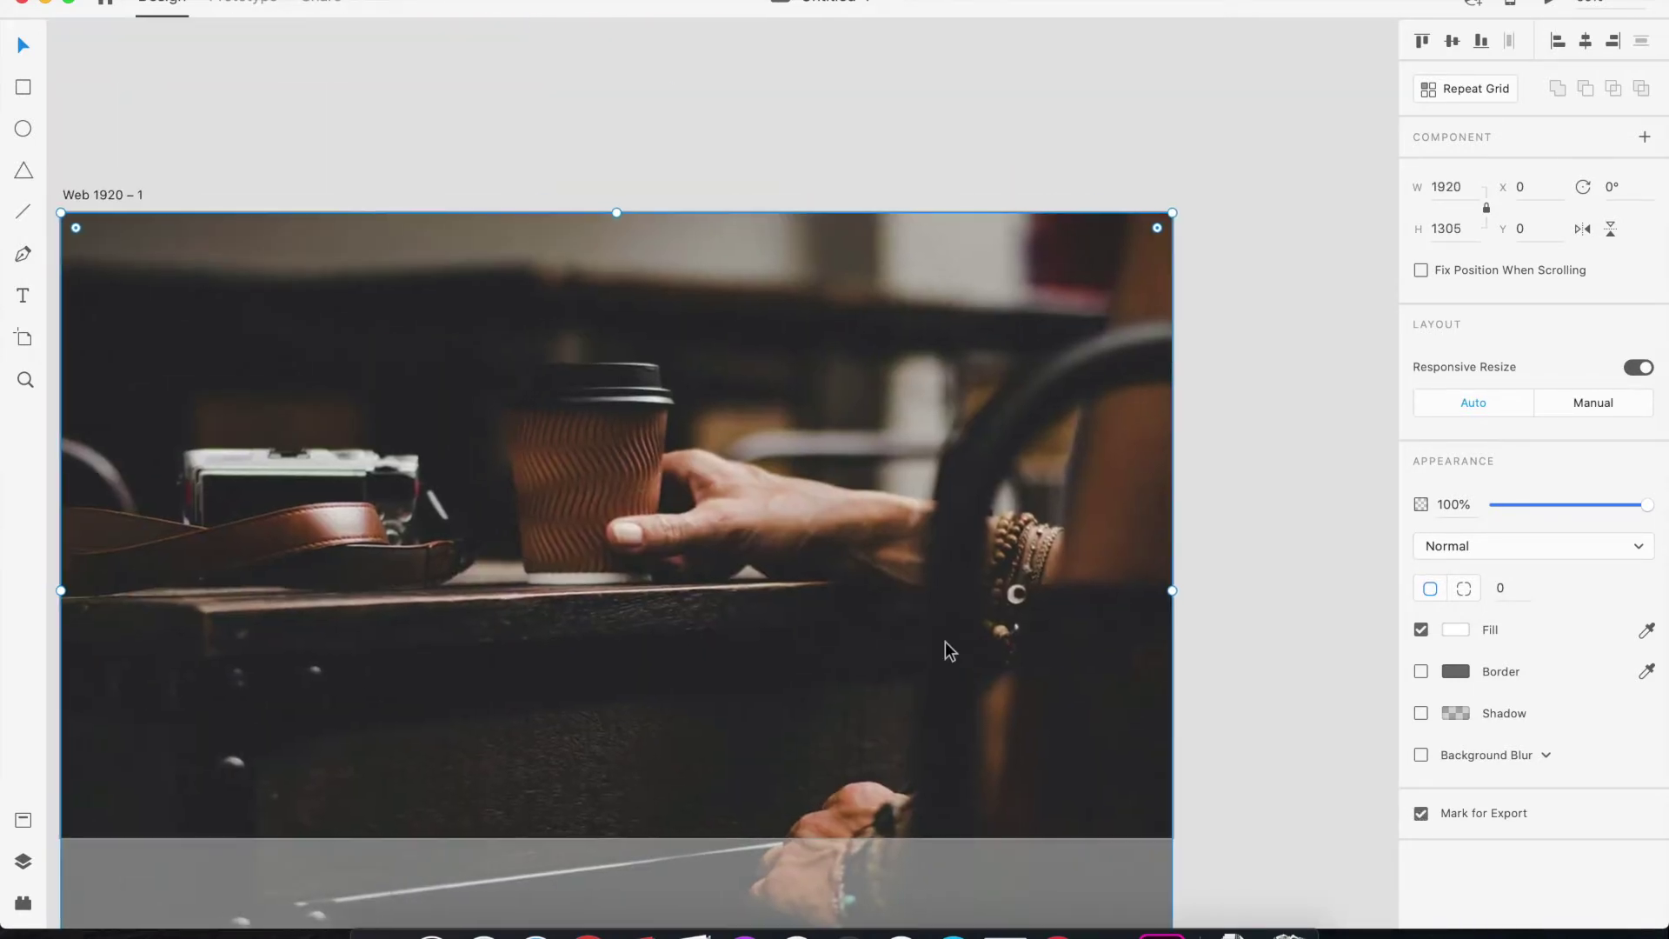
key(super+minus)
Send the photo backward behind the dark rectangle and lower the rectangle's opacity to 23%
right_click(452, 405)
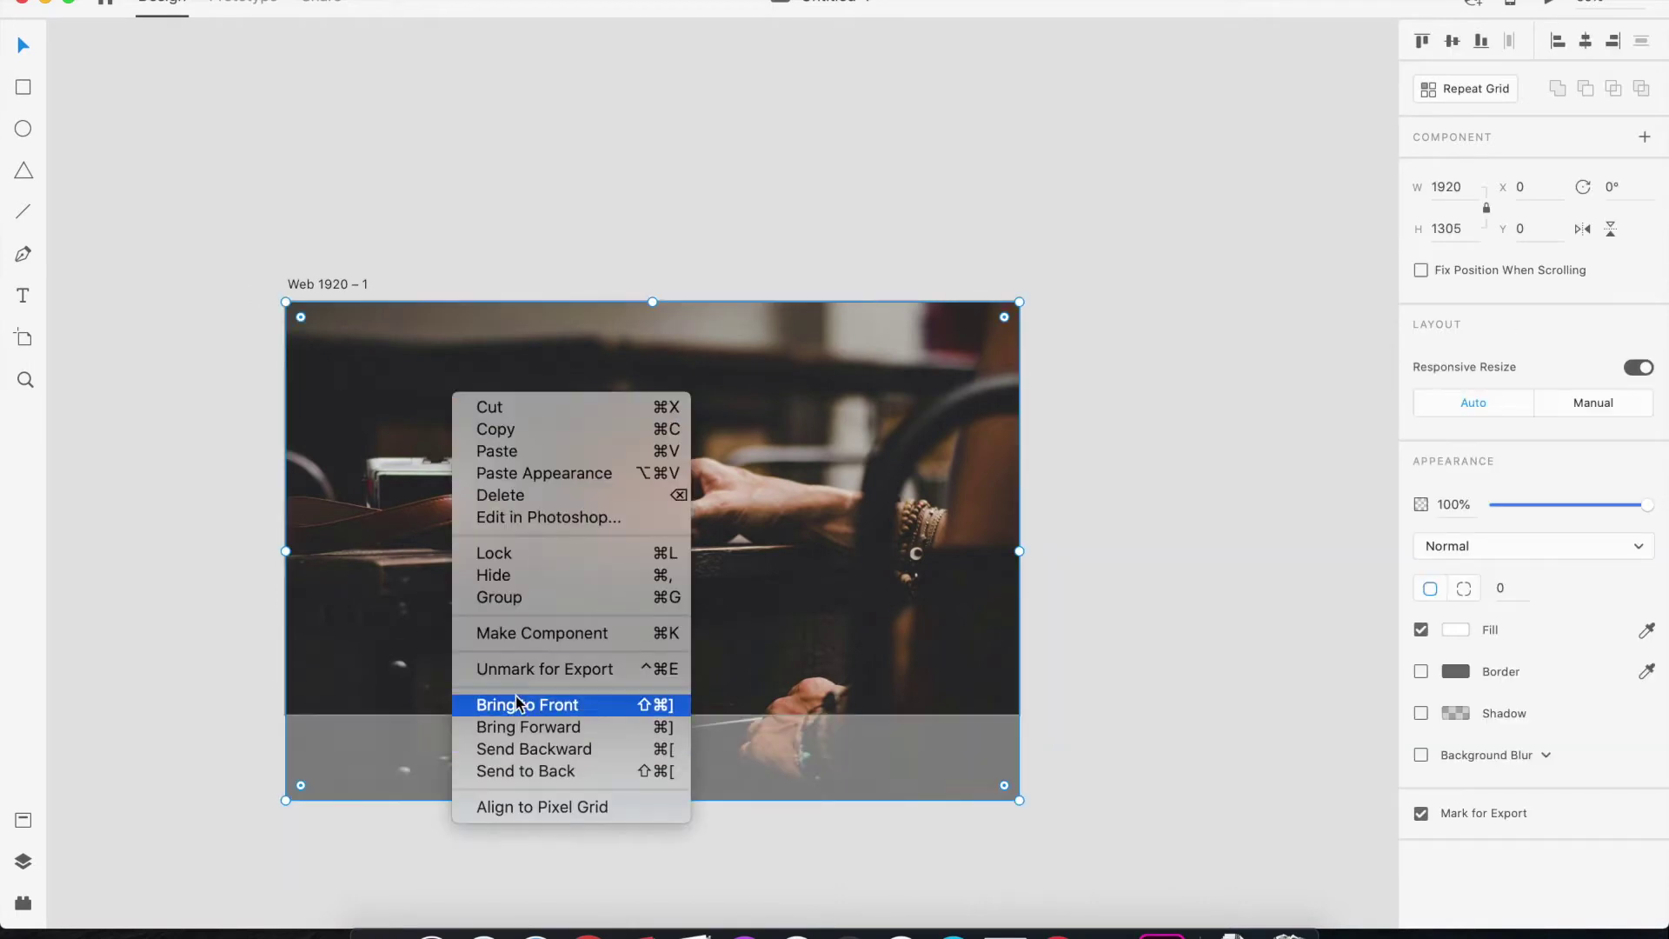
click(561, 745)
drag(1648, 504, 1530, 506)
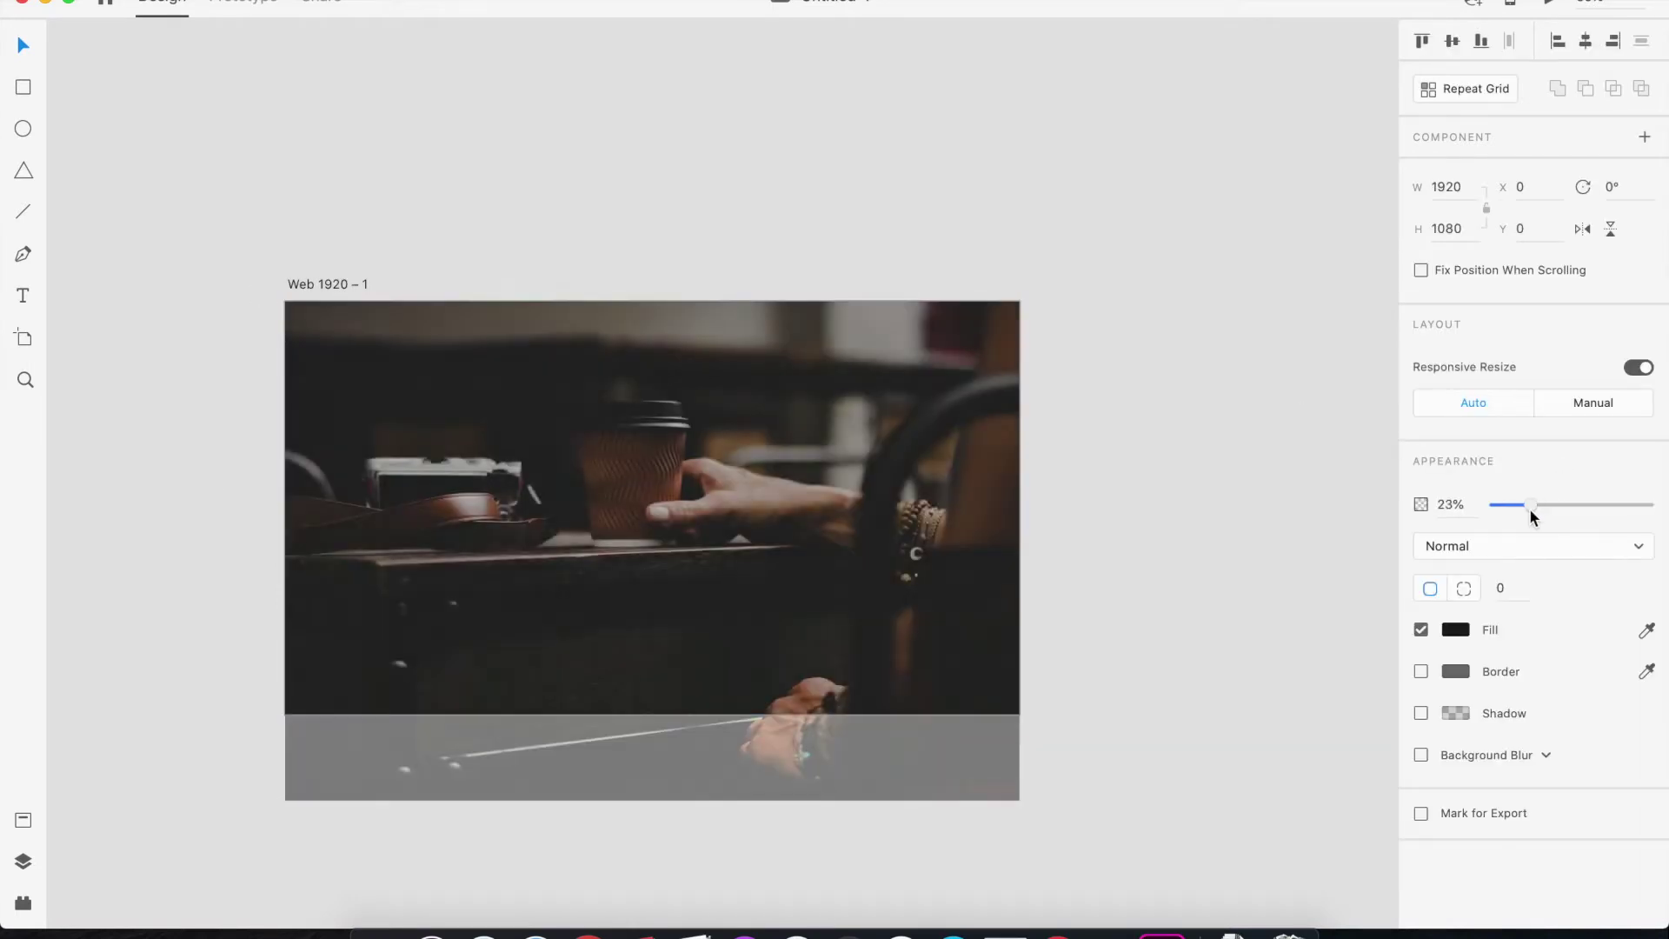
click(1361, 466)
Draw a full-height vertical line 1080 long at about X 278.5, with border size 2 and 35% opacity
key(super+plus)
drag(771, 462, 971, 344)
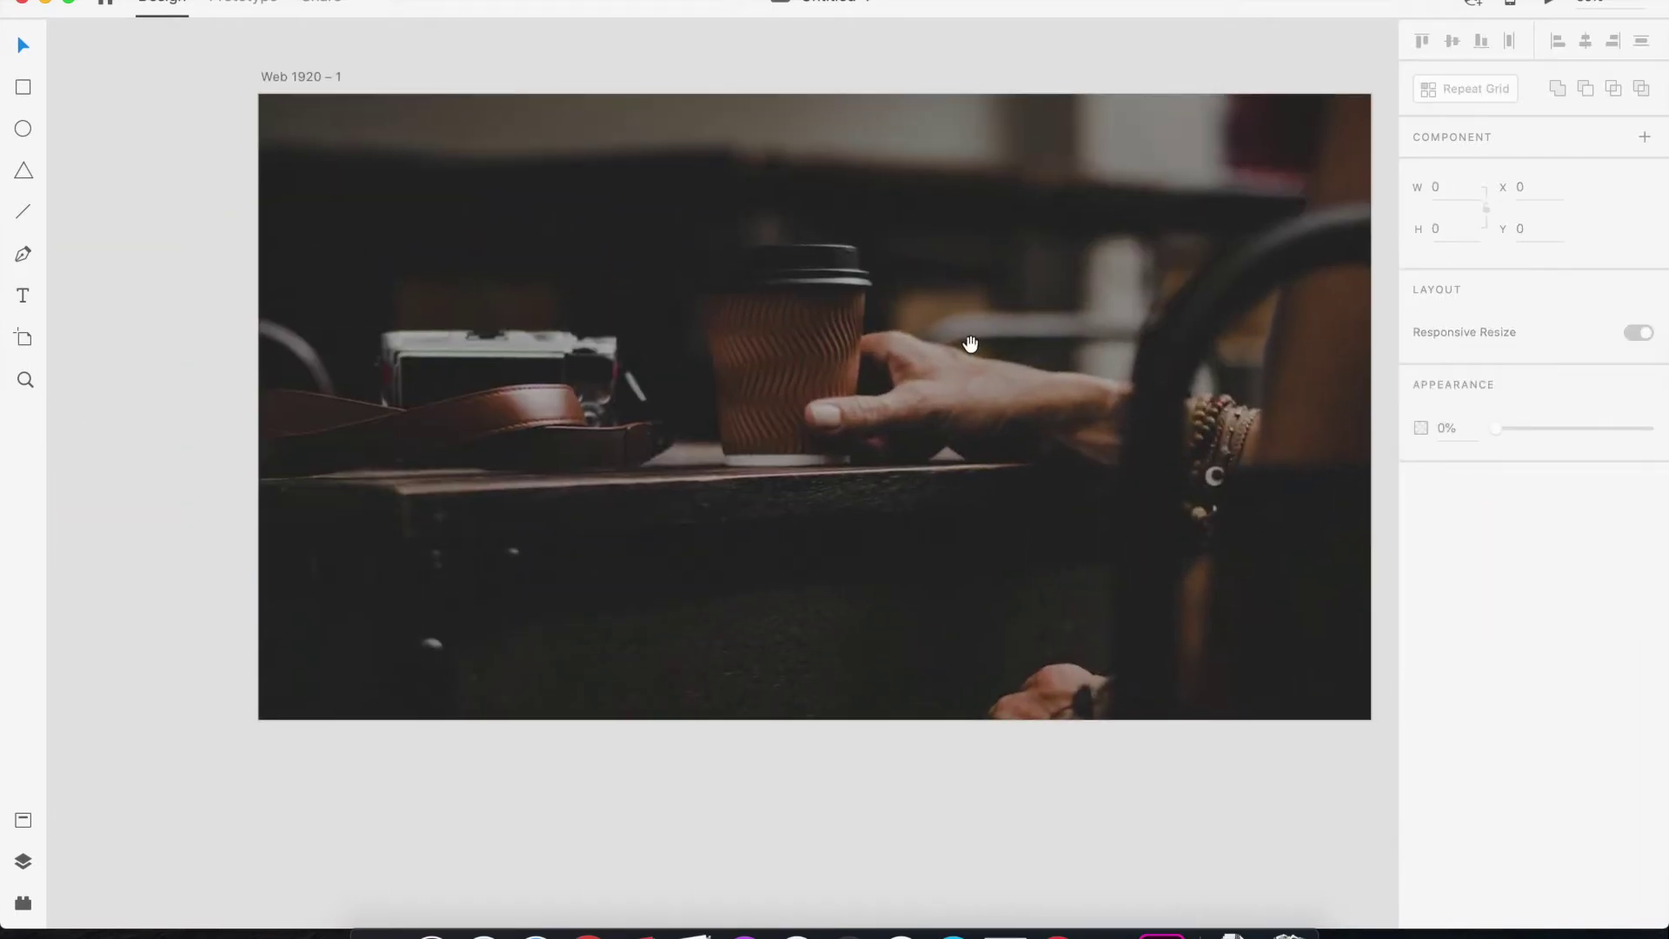
key(l)
drag(418, 96, 420, 847)
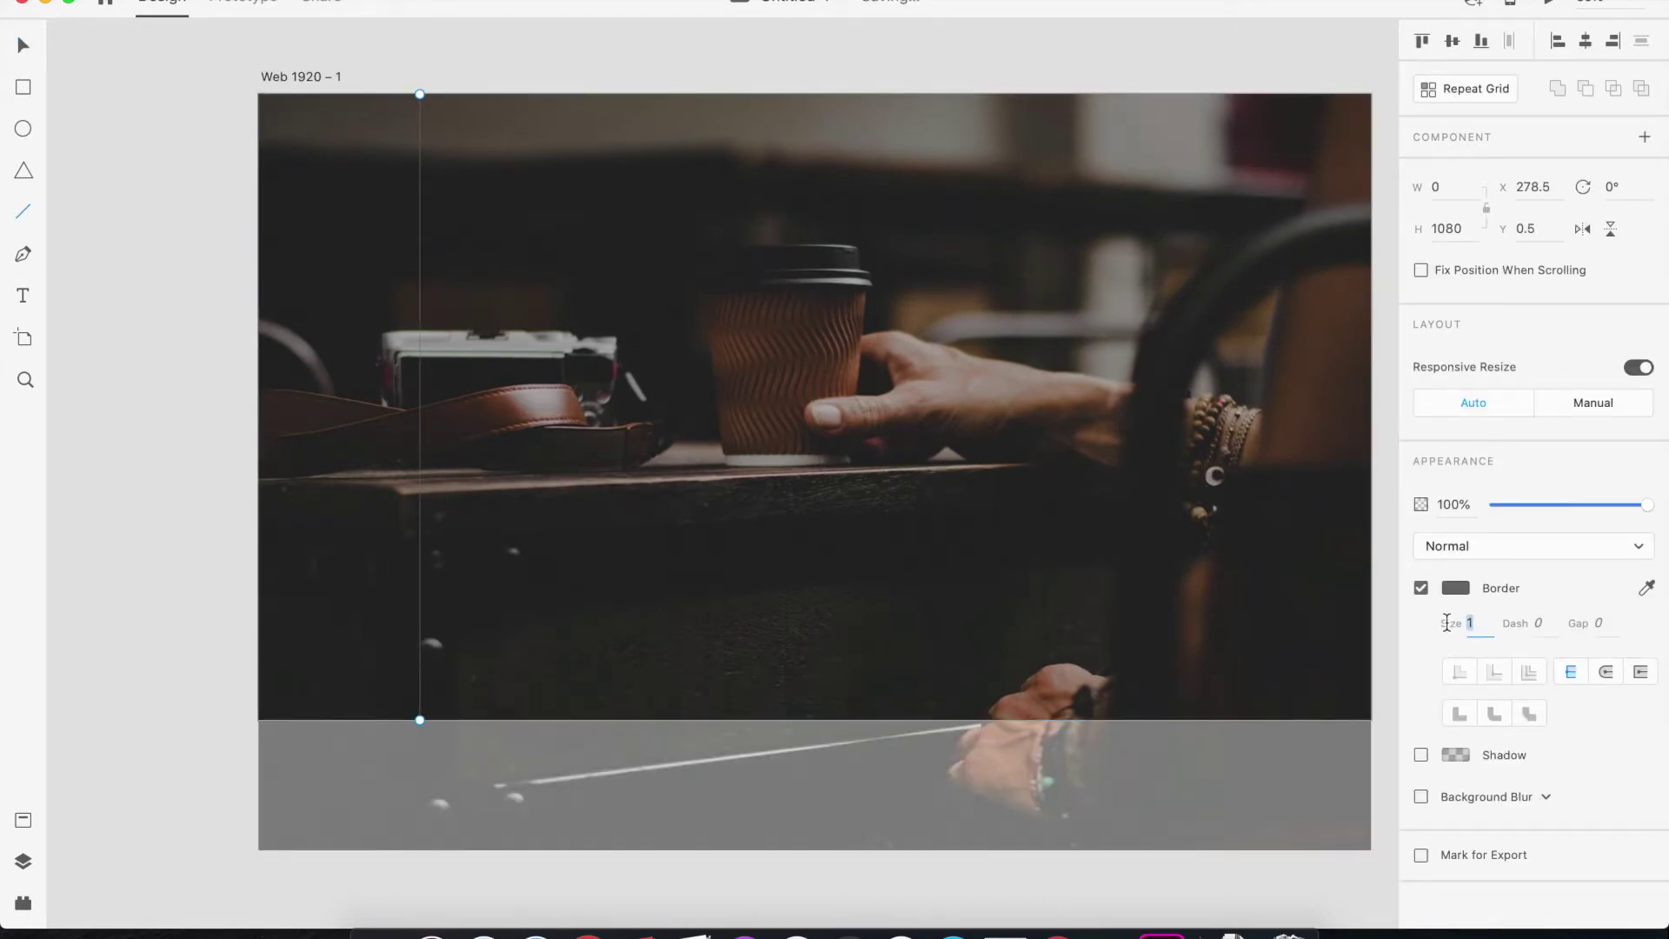
drag(1571, 509, 1550, 506)
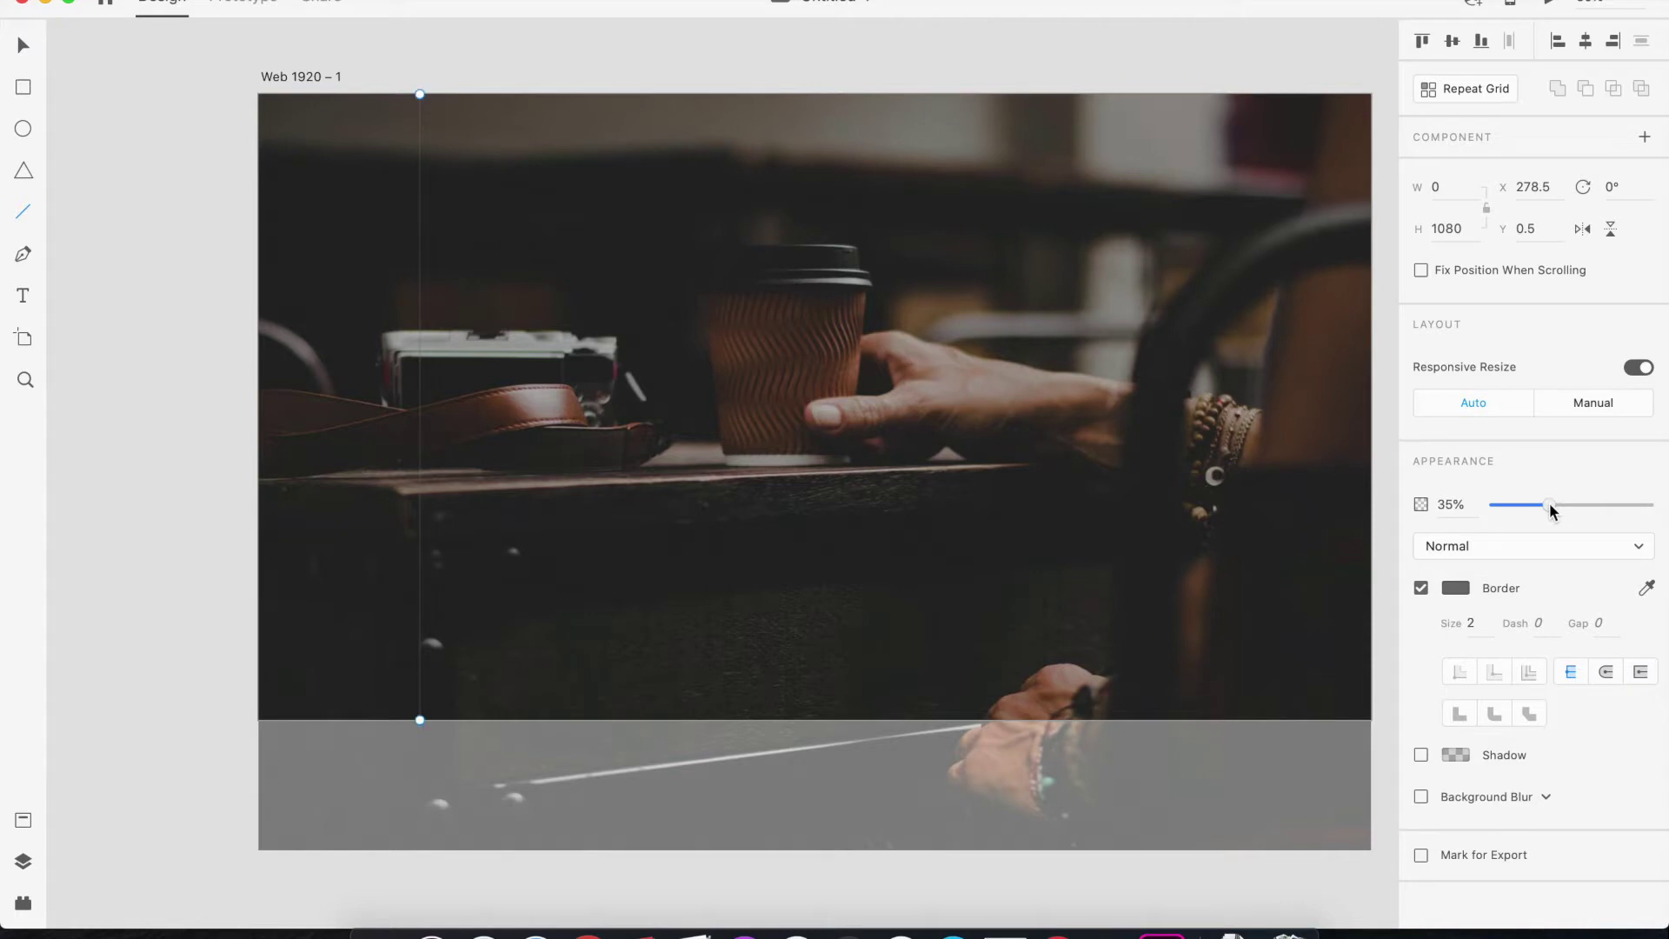
click(23, 45)
click(87, 95)
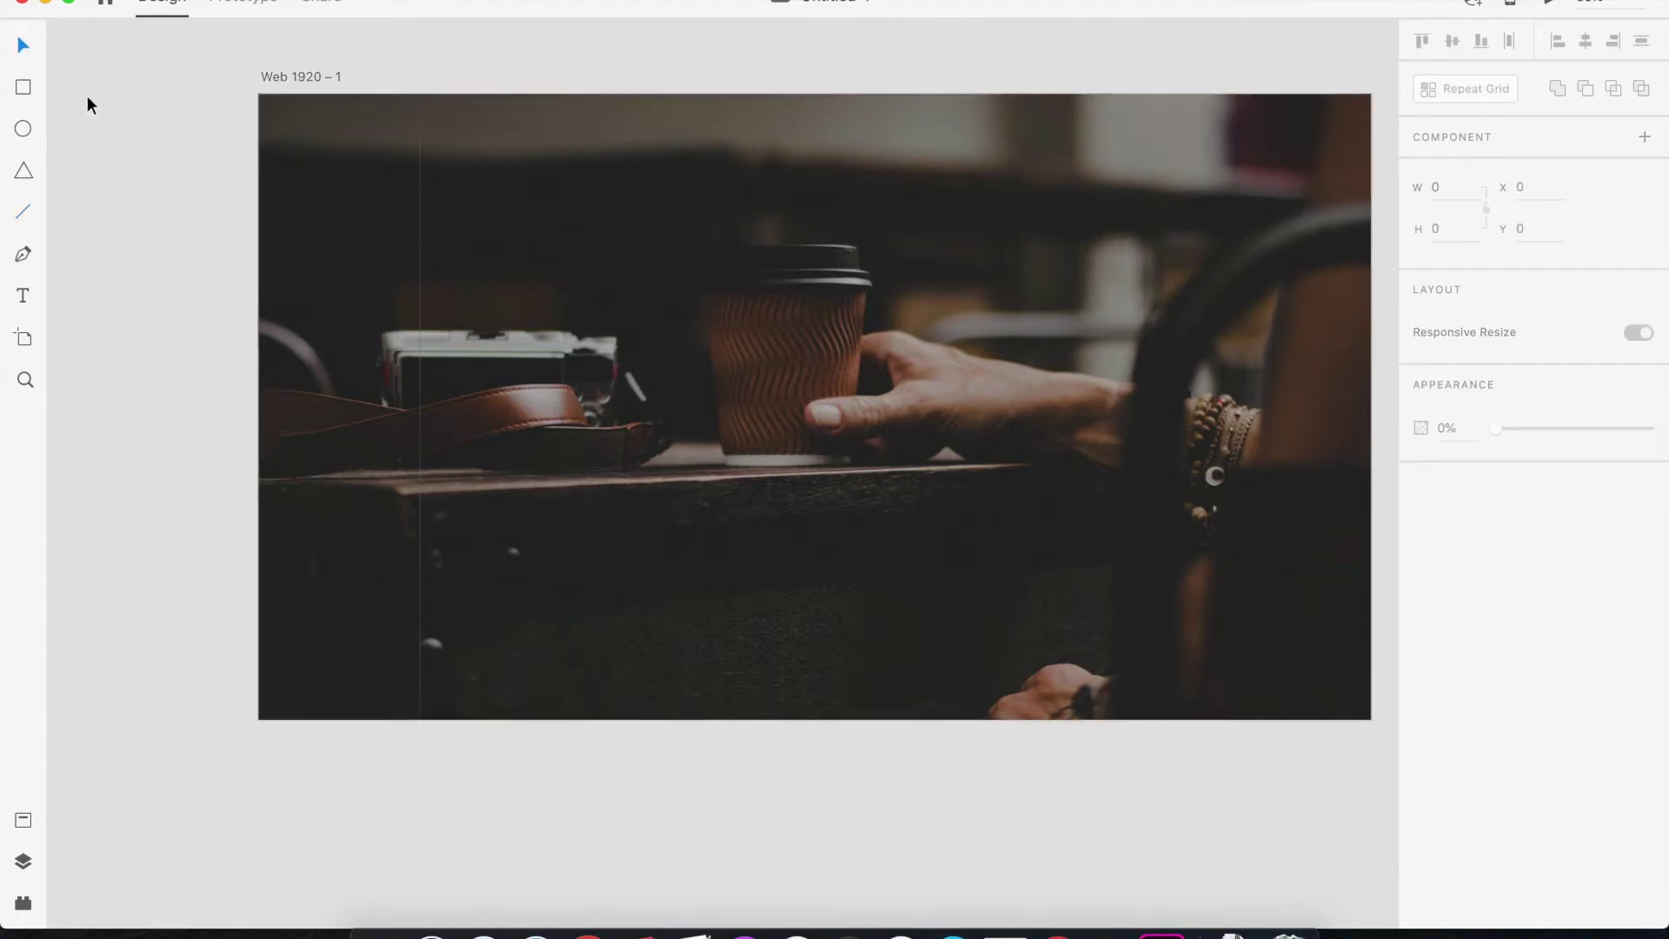
Duplicate the vertical line twice across the artboard and align all three at Y 0.5, the leftmost at X 318.5 and the middle at X 1077.5
click(420, 316)
drag(420, 316, 669, 348)
key(super+z)
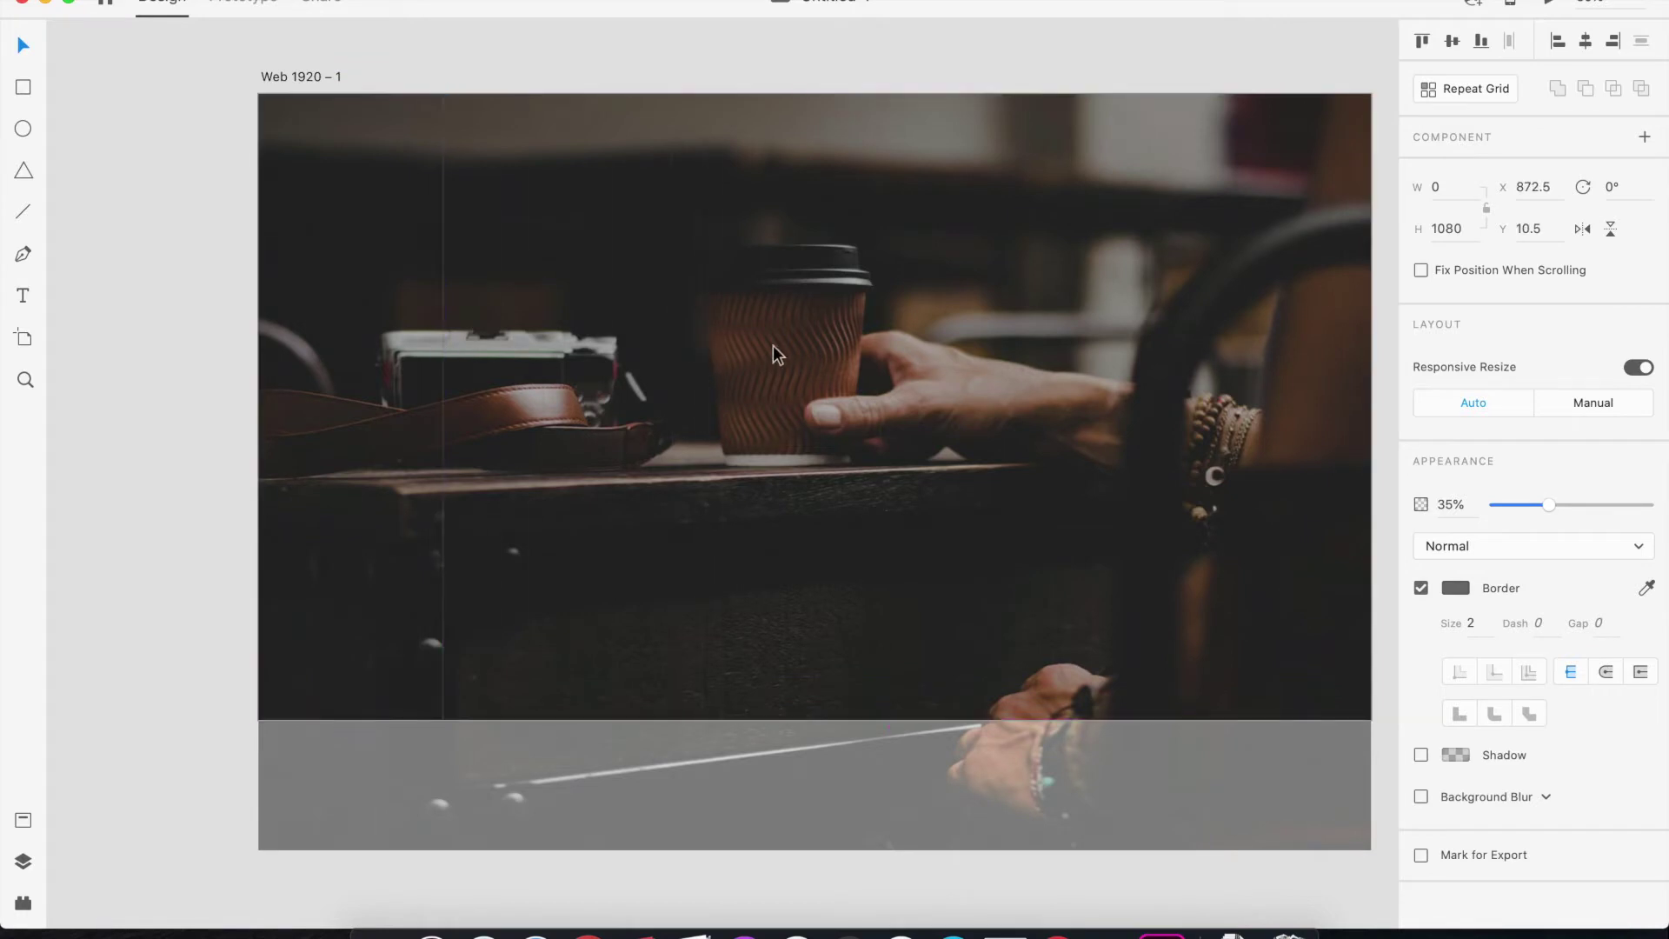
drag(882, 348, 1163, 337)
shift+click(884, 378)
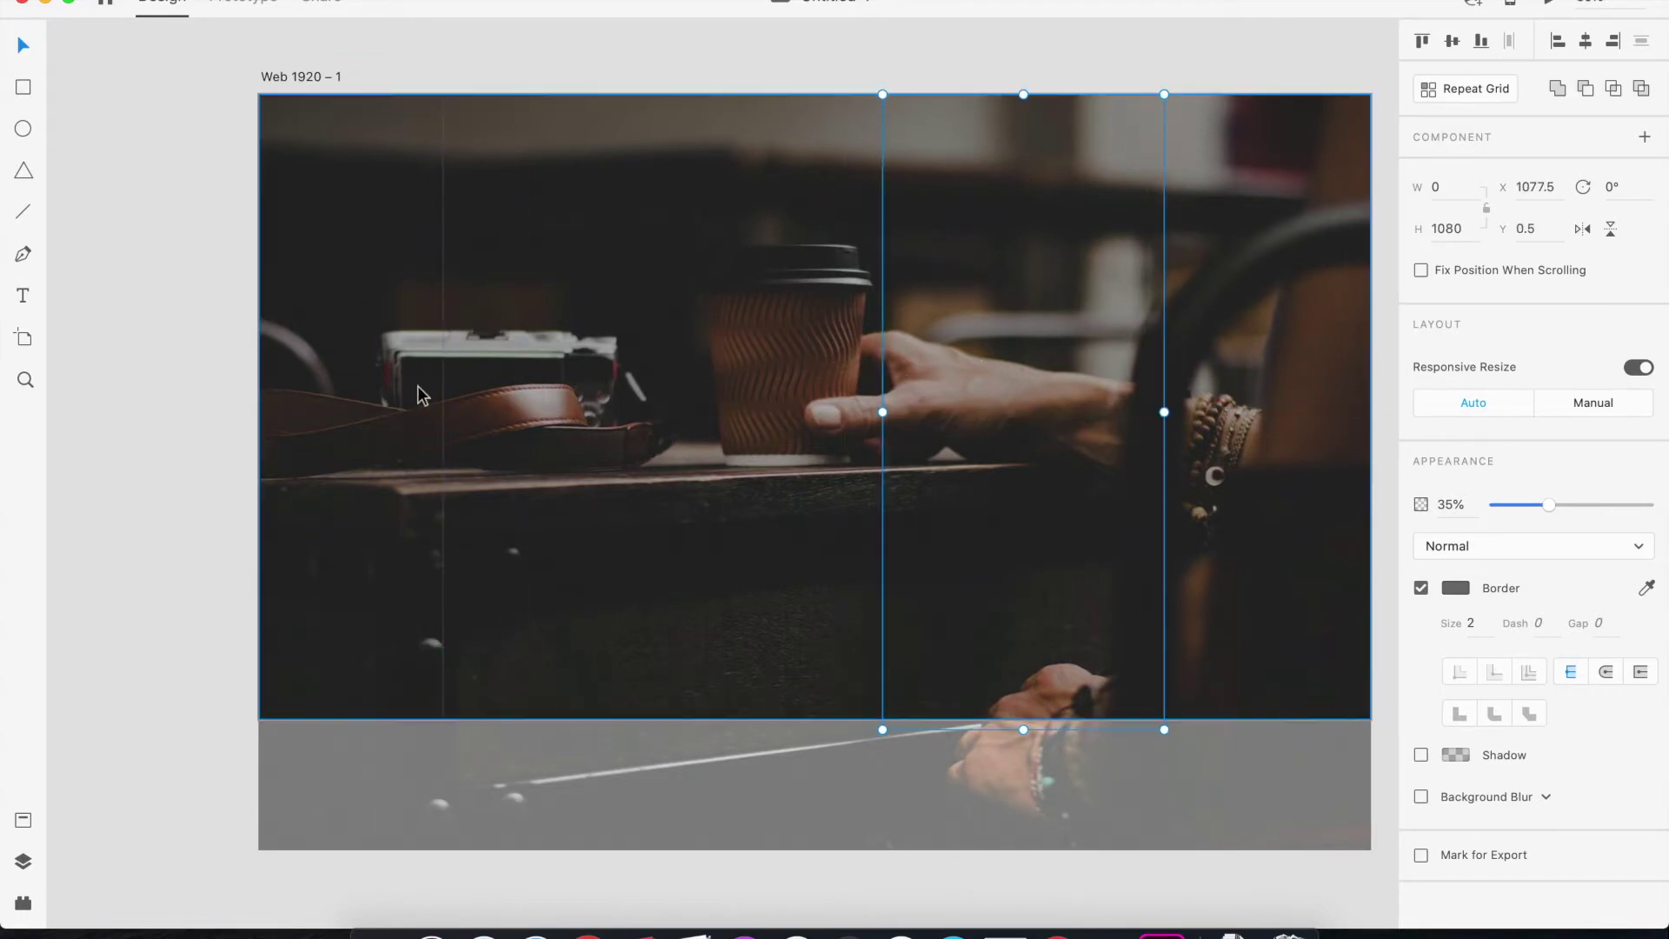
shift+click(443, 381)
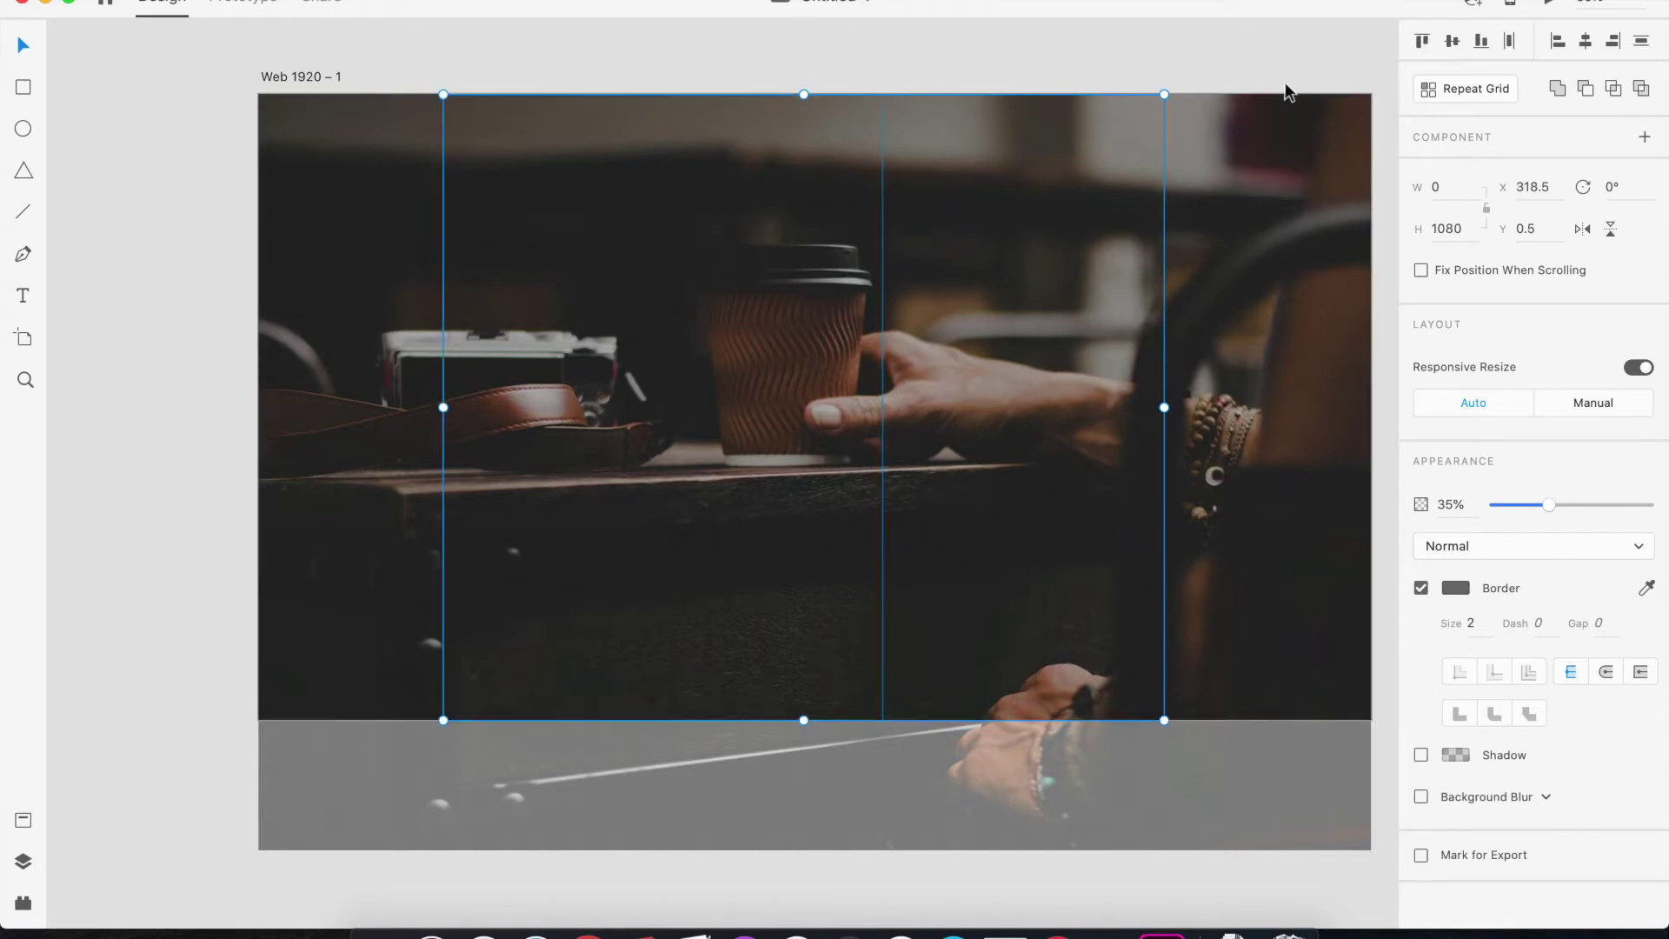
click(1195, 48)
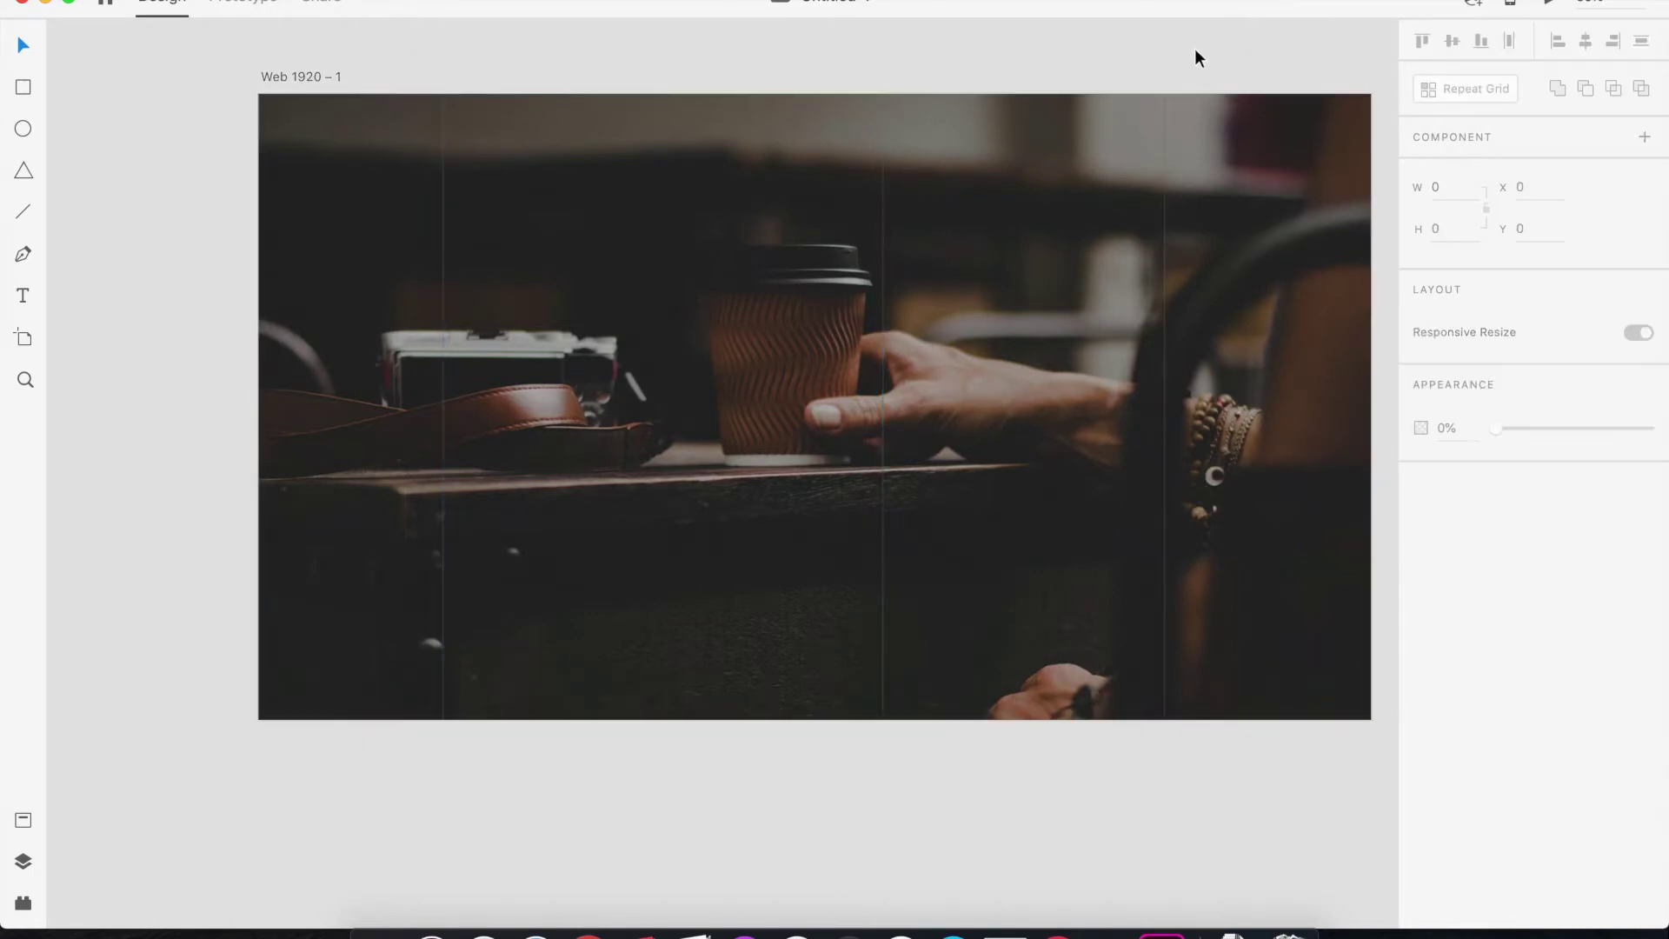
Import the white THE CAFE logo file onto the artboard and scale it to about 160 by 160
key(super+minus)
click(374, 930)
drag(701, 117, 271, 636)
drag(412, 664, 603, 292)
drag(753, 556, 577, 326)
key(super+plus)
drag(352, 252, 628, 501)
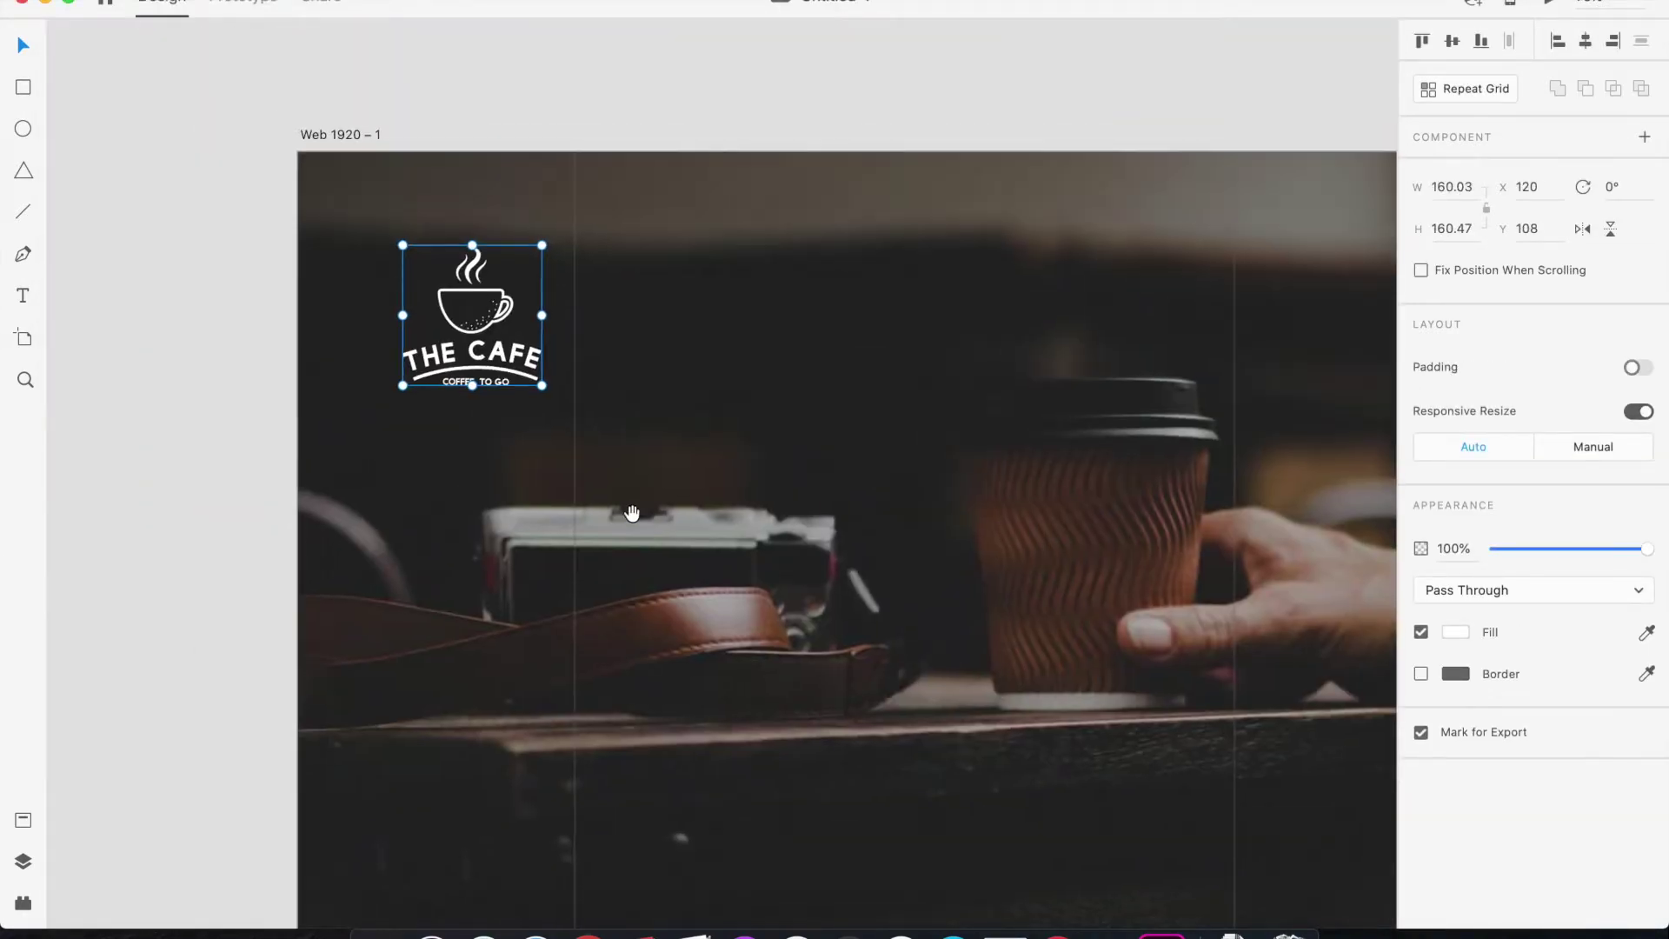
Move the logo closer to the artboard's upper-left corner, to X 77 and Y 66, and dismiss the low battery notification
drag(477, 265, 450, 236)
key(super+z)
click(216, 268)
drag(492, 312, 433, 233)
key(super+z)
click(472, 271)
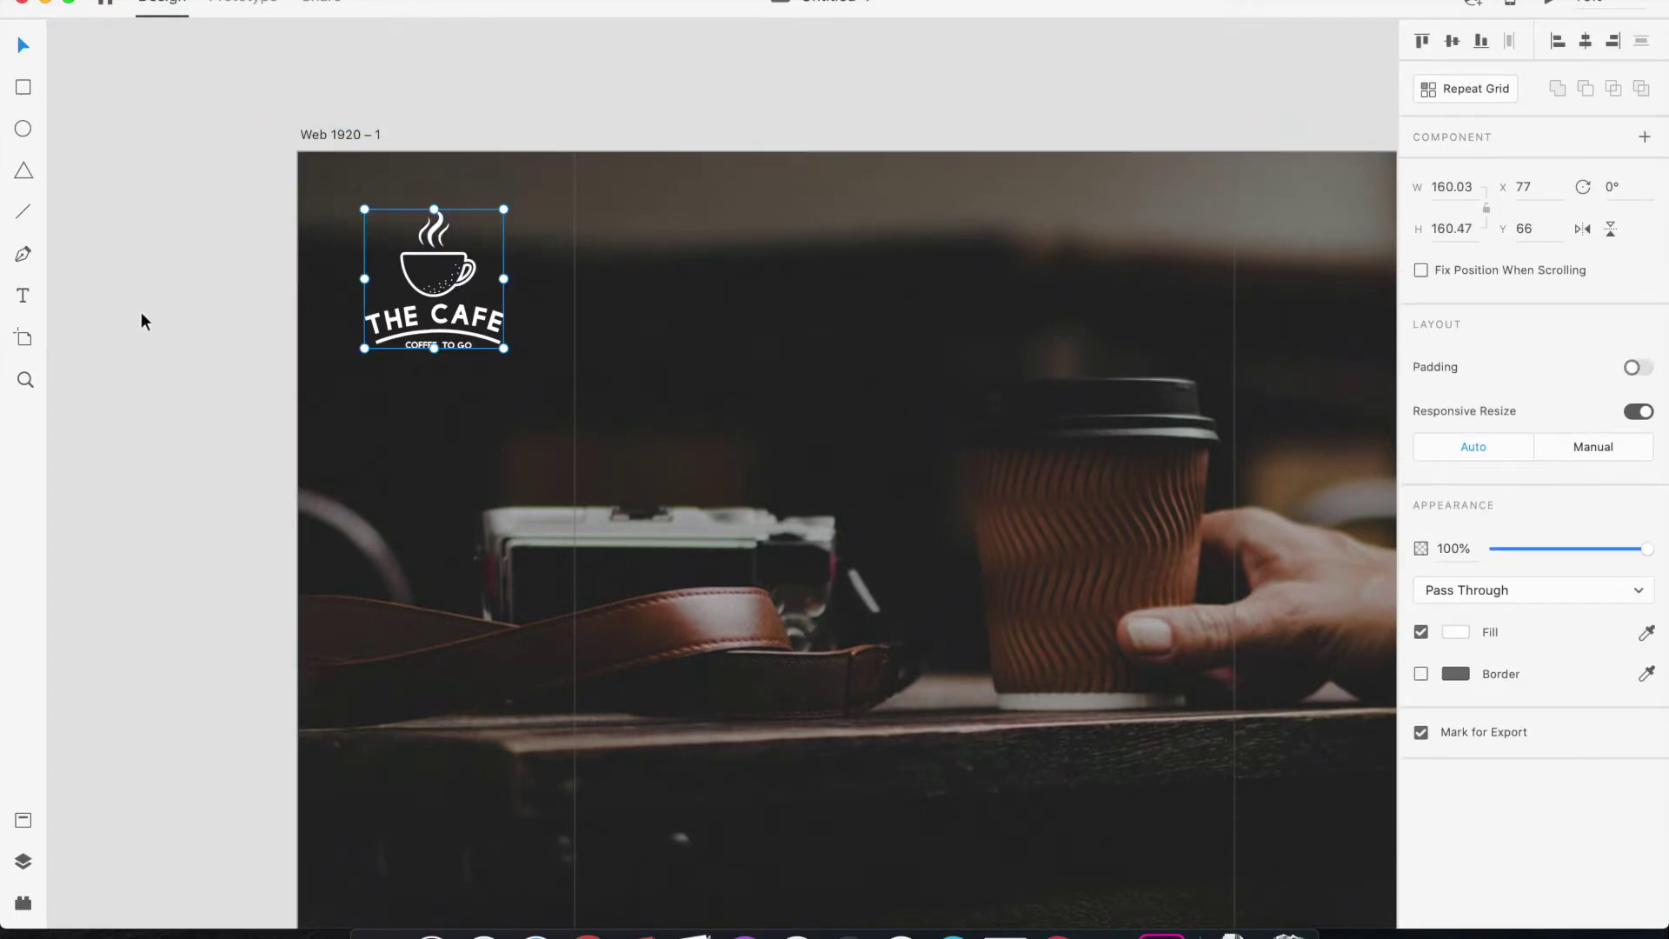
click(140, 311)
key(super+minus)
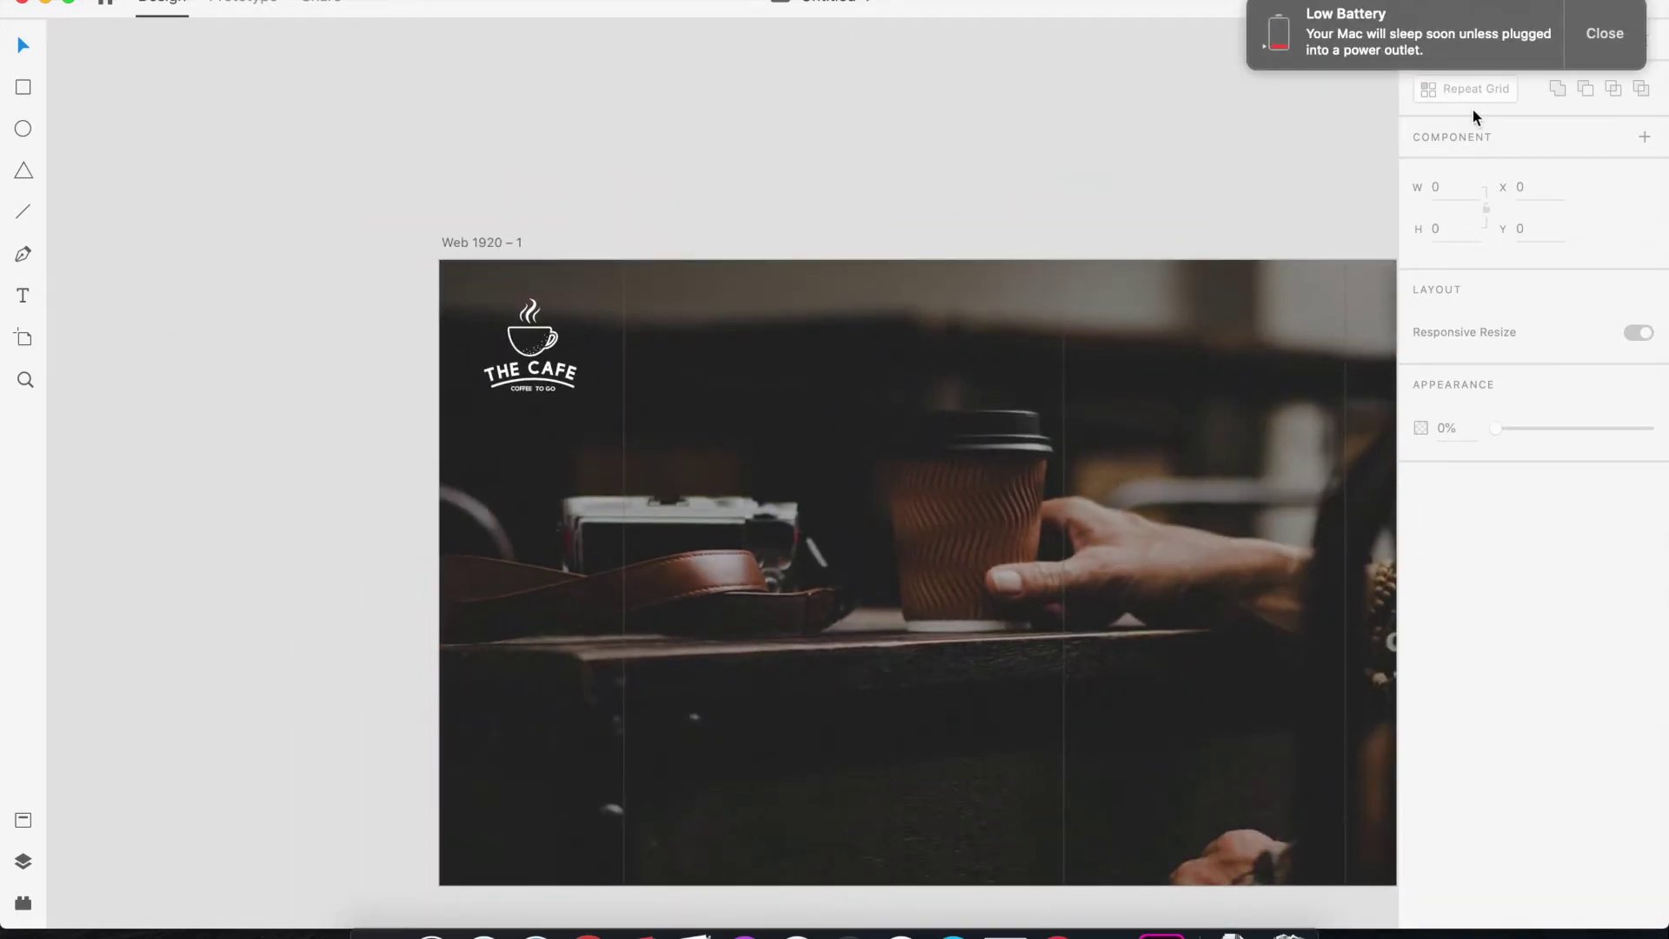
click(1614, 54)
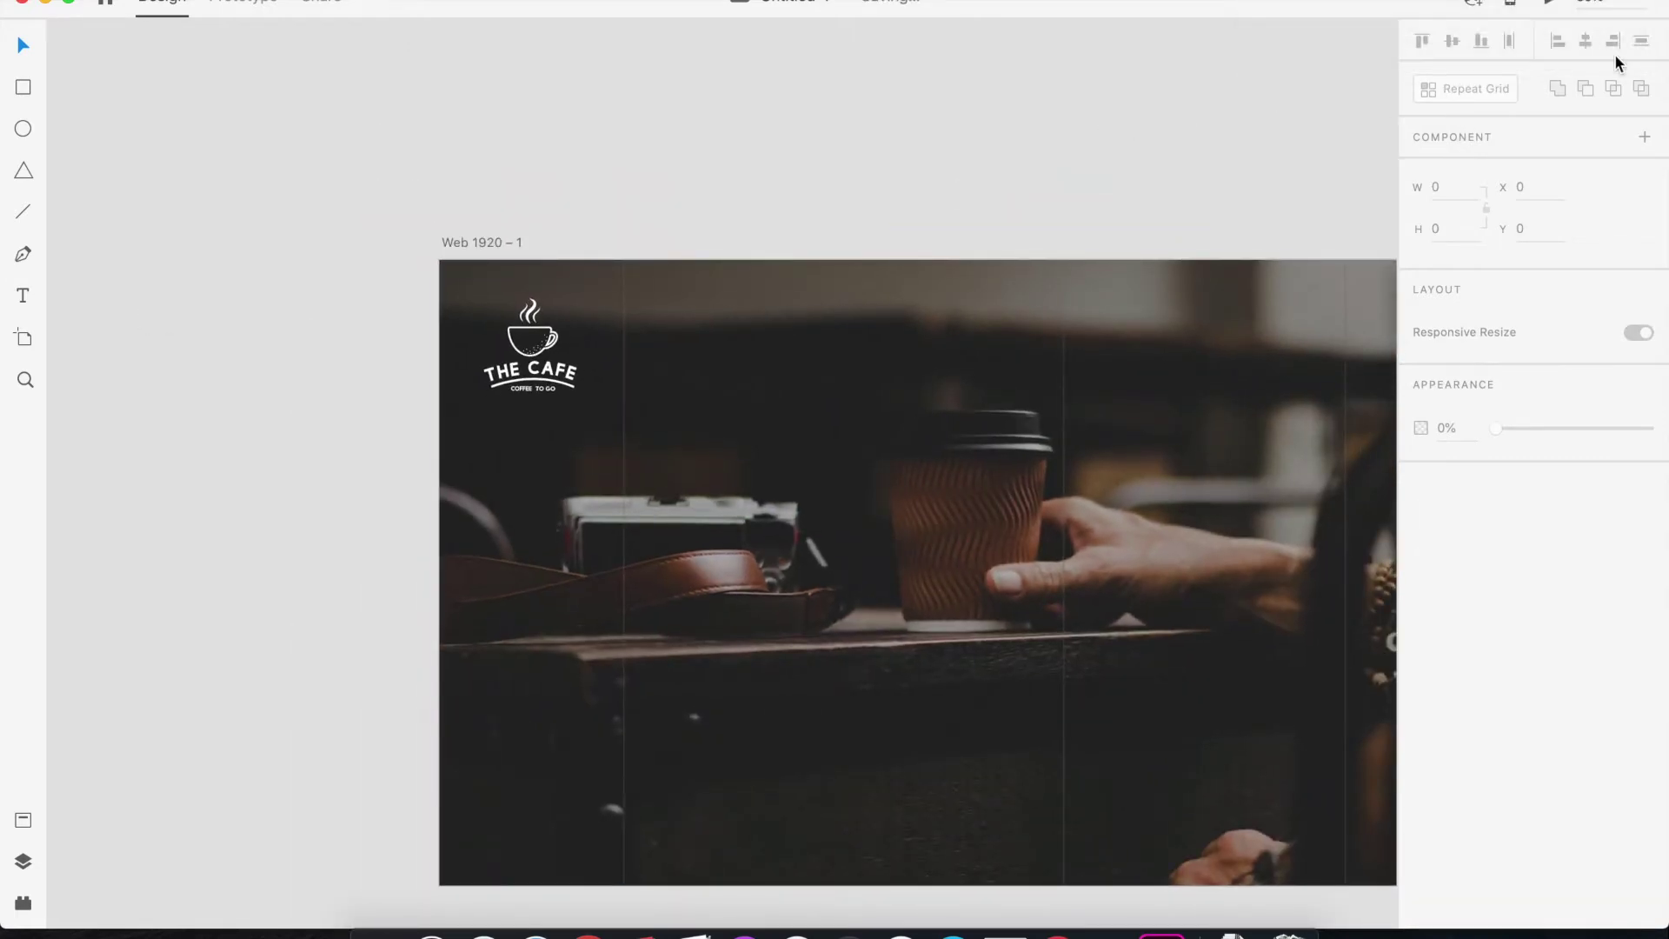
Add a text label reading HOME beside the logo, just past the first vertical line
click(24, 298)
click(646, 368)
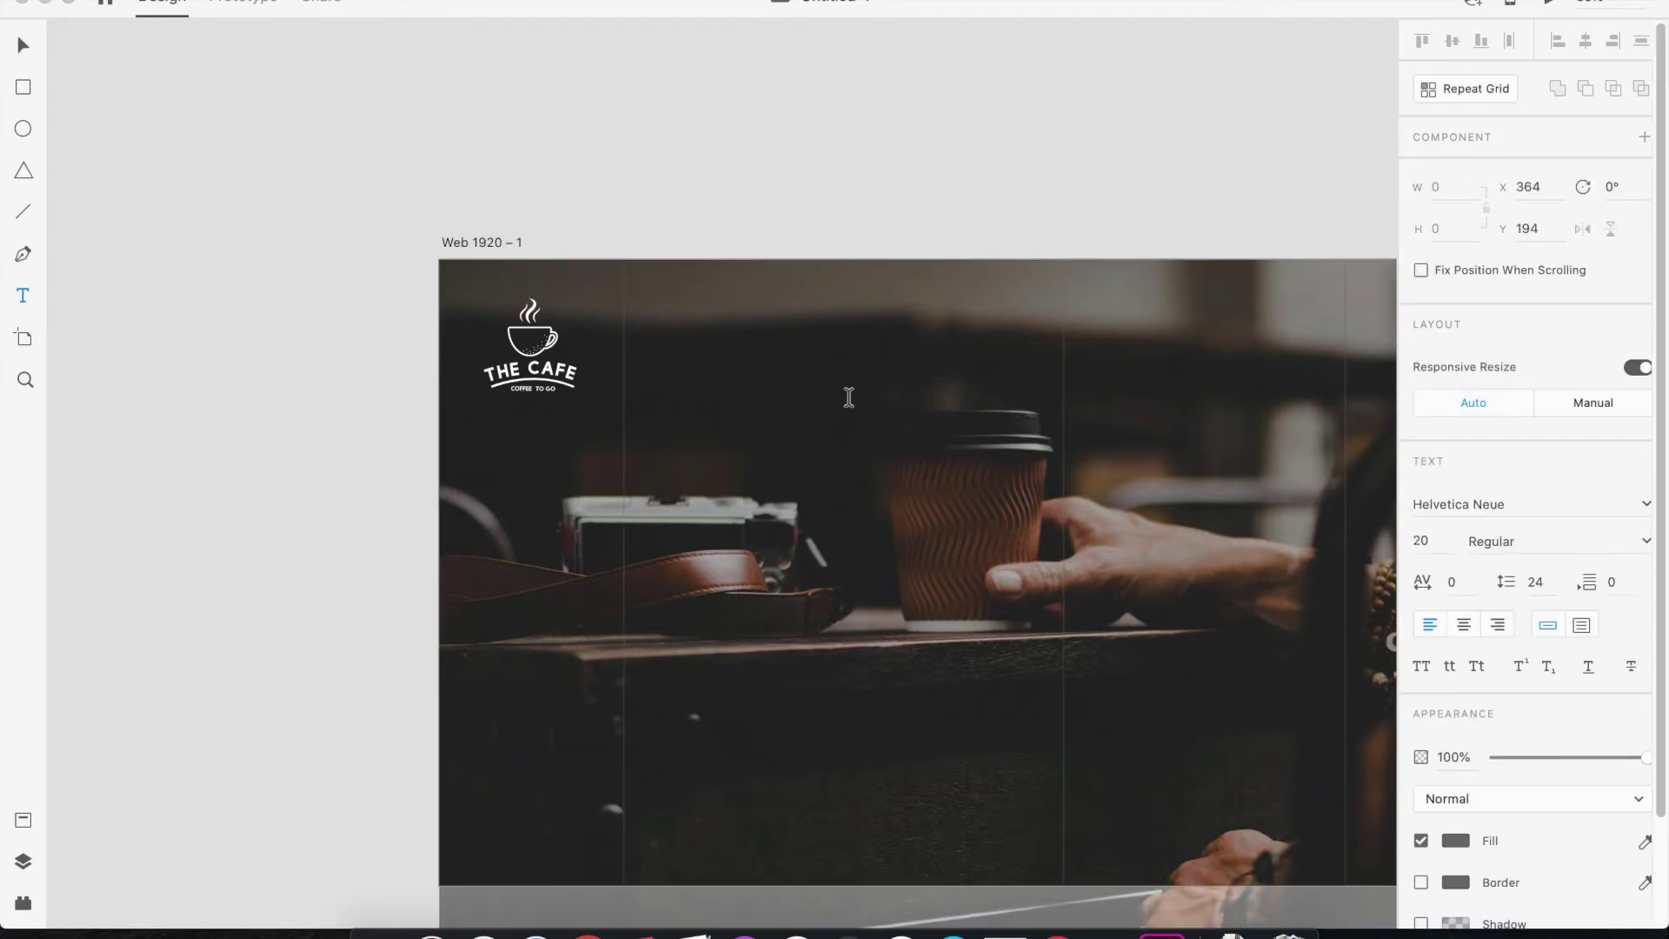
key(Escape)
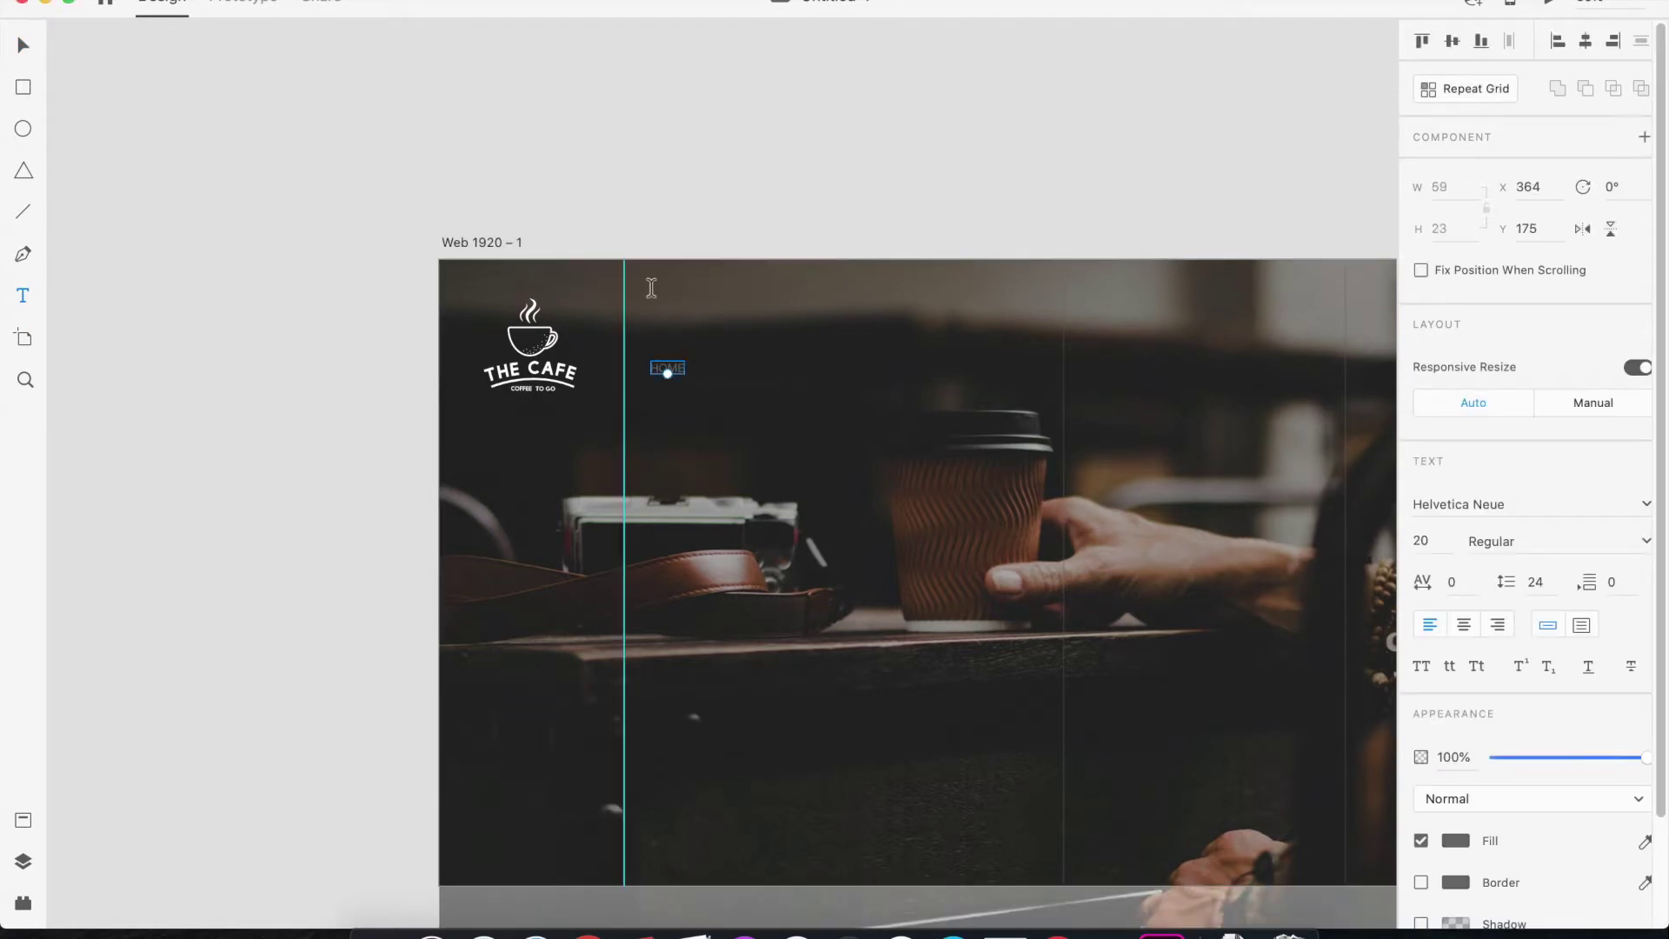
click(19, 50)
Enlarge the HOME label to size 32 and set its font to Poppins Bold
click(665, 369)
mouse_move(667, 374)
mouse_down()
mouse_move(670, 390)
mouse_move(692, 366)
mouse_up()
click(1527, 500)
text(Poppins)
key(Return)
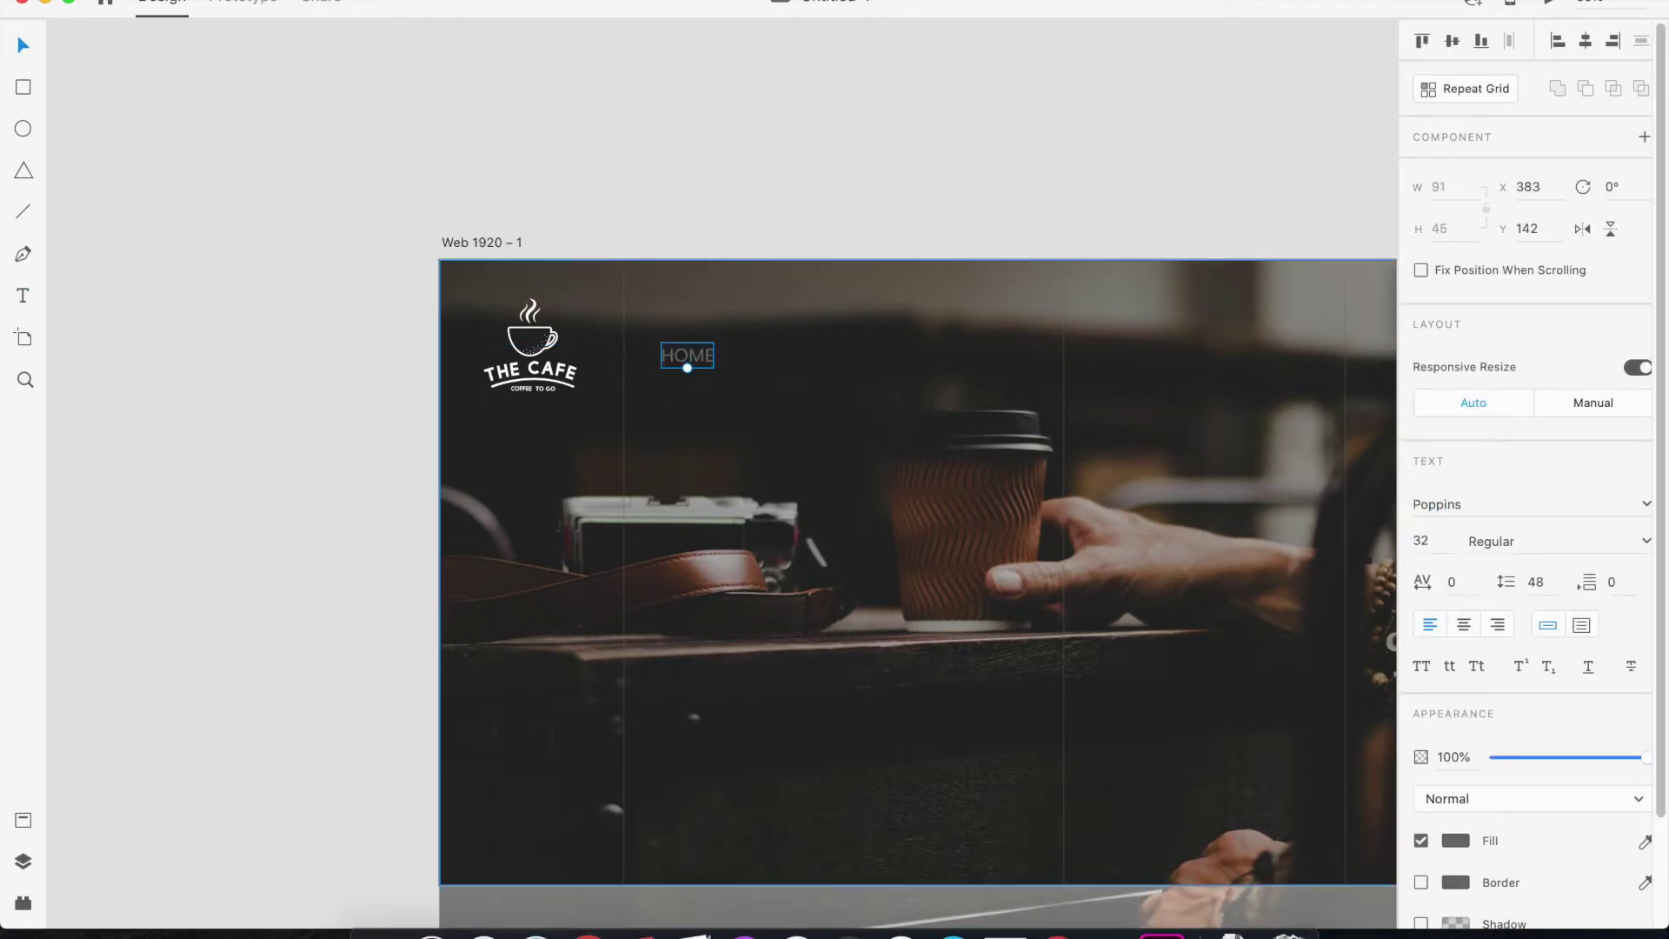
click(1614, 545)
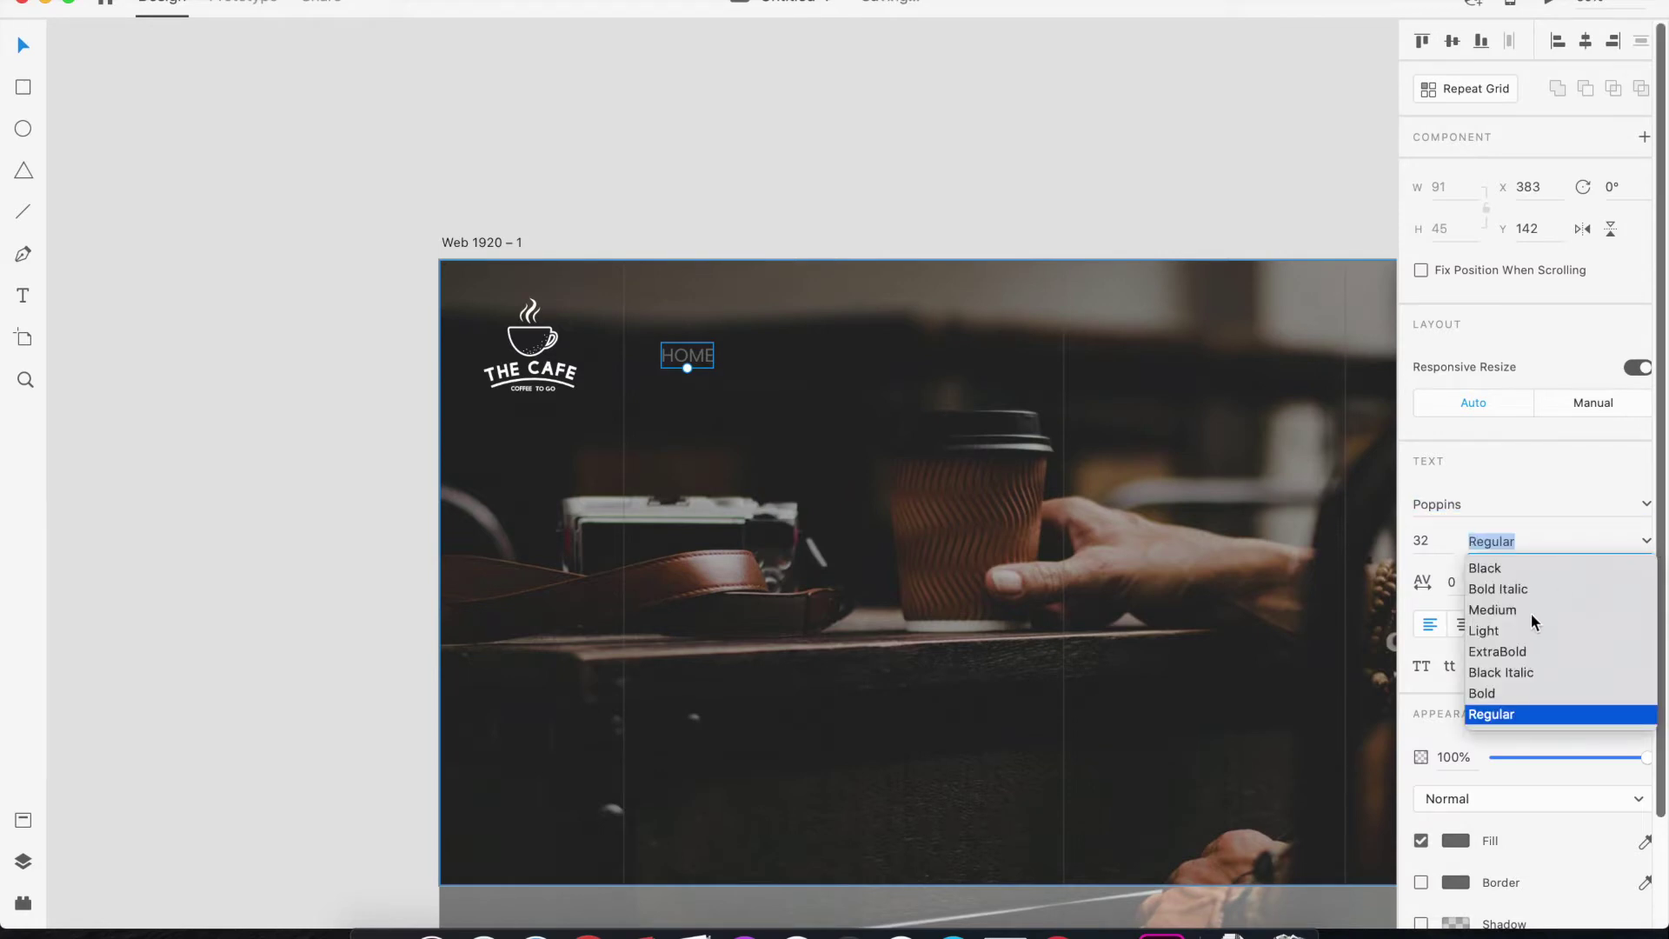
click(1501, 692)
Change the HOME label's fill colour to white
click(1455, 841)
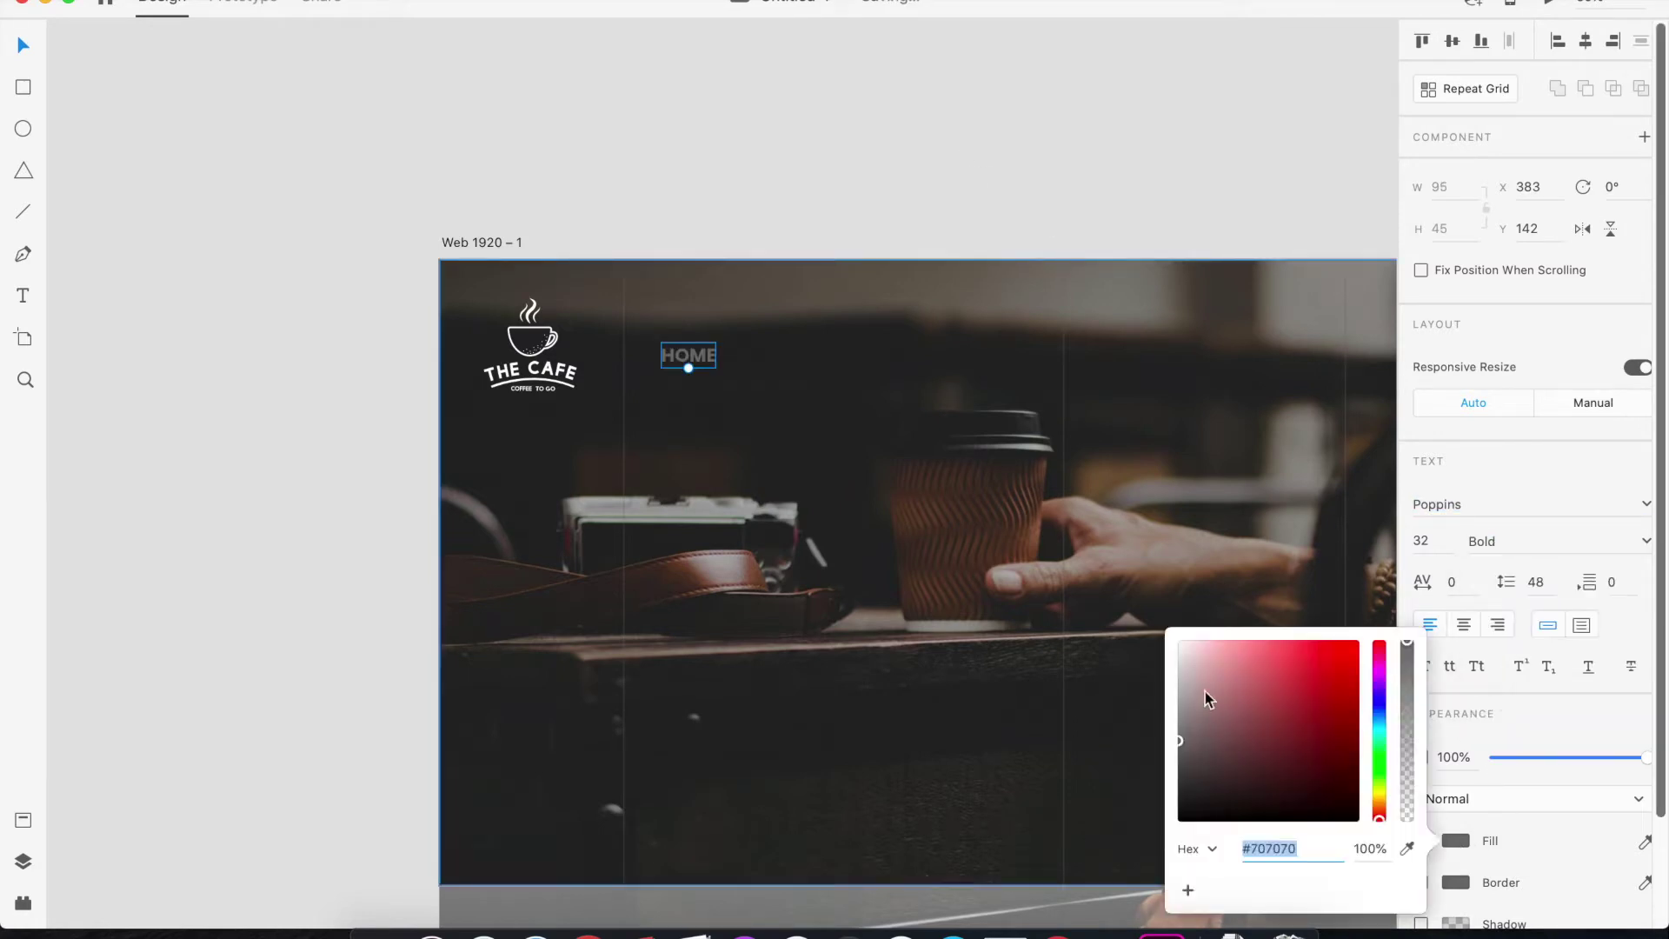
click(861, 123)
scroll(857, 190, down, 4)
scroll(857, 190, up, 2)
Save the HOME label's white #FFFFFF colour and its Poppins 32pt character style as document assets
click(631, 202)
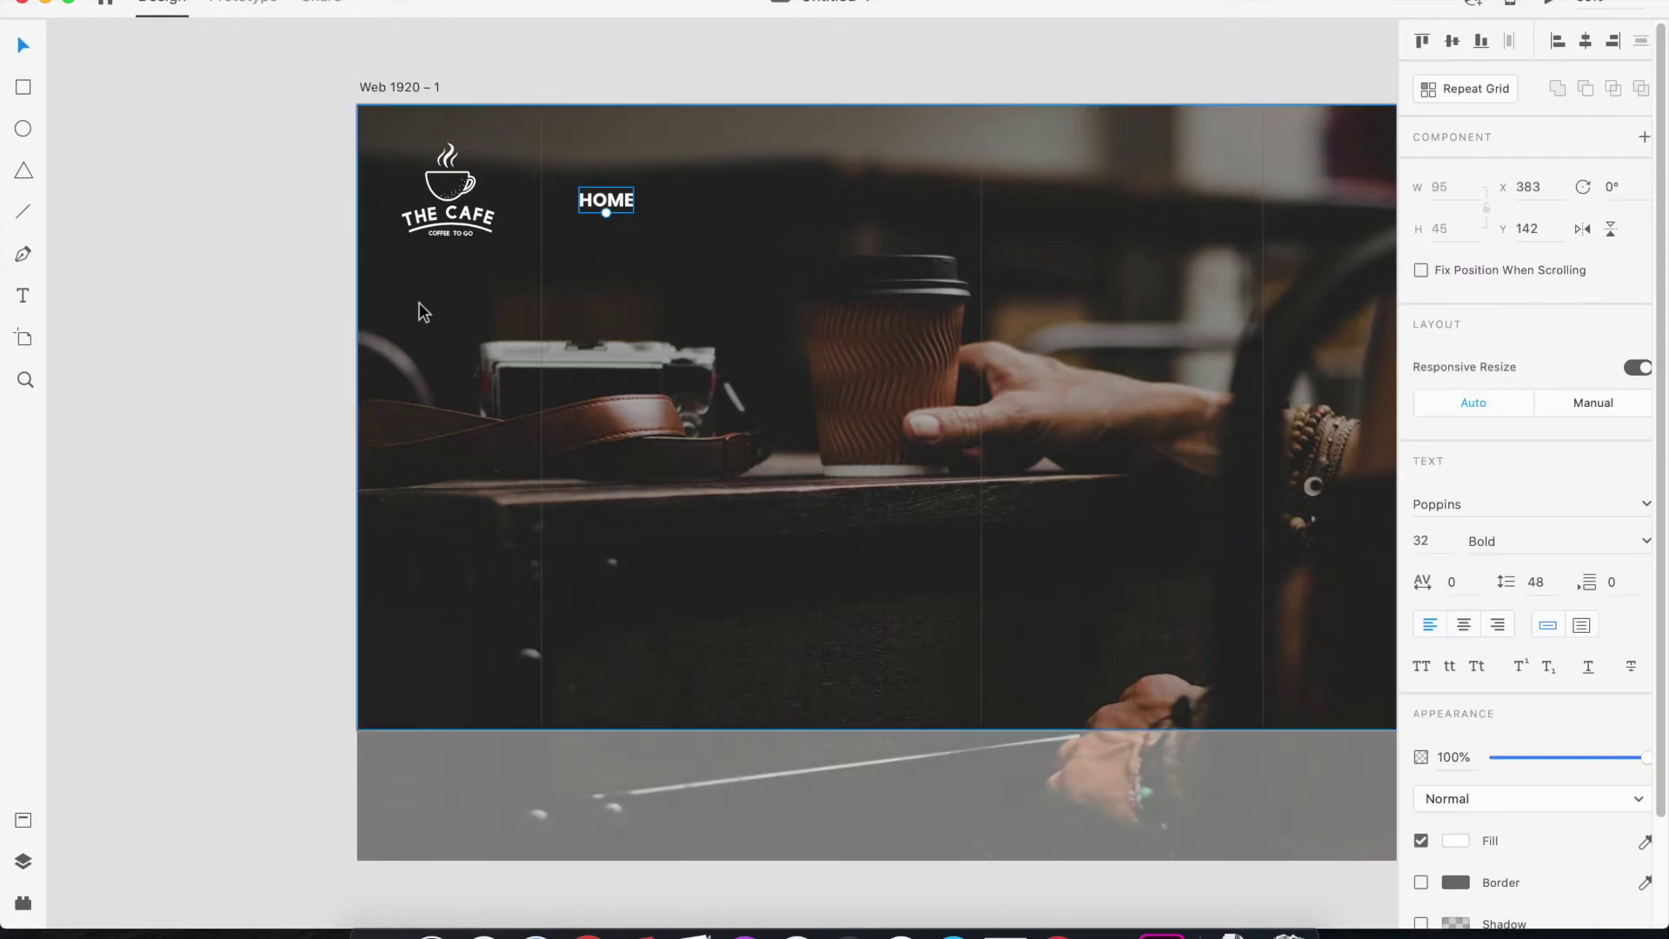
click(23, 820)
click(251, 399)
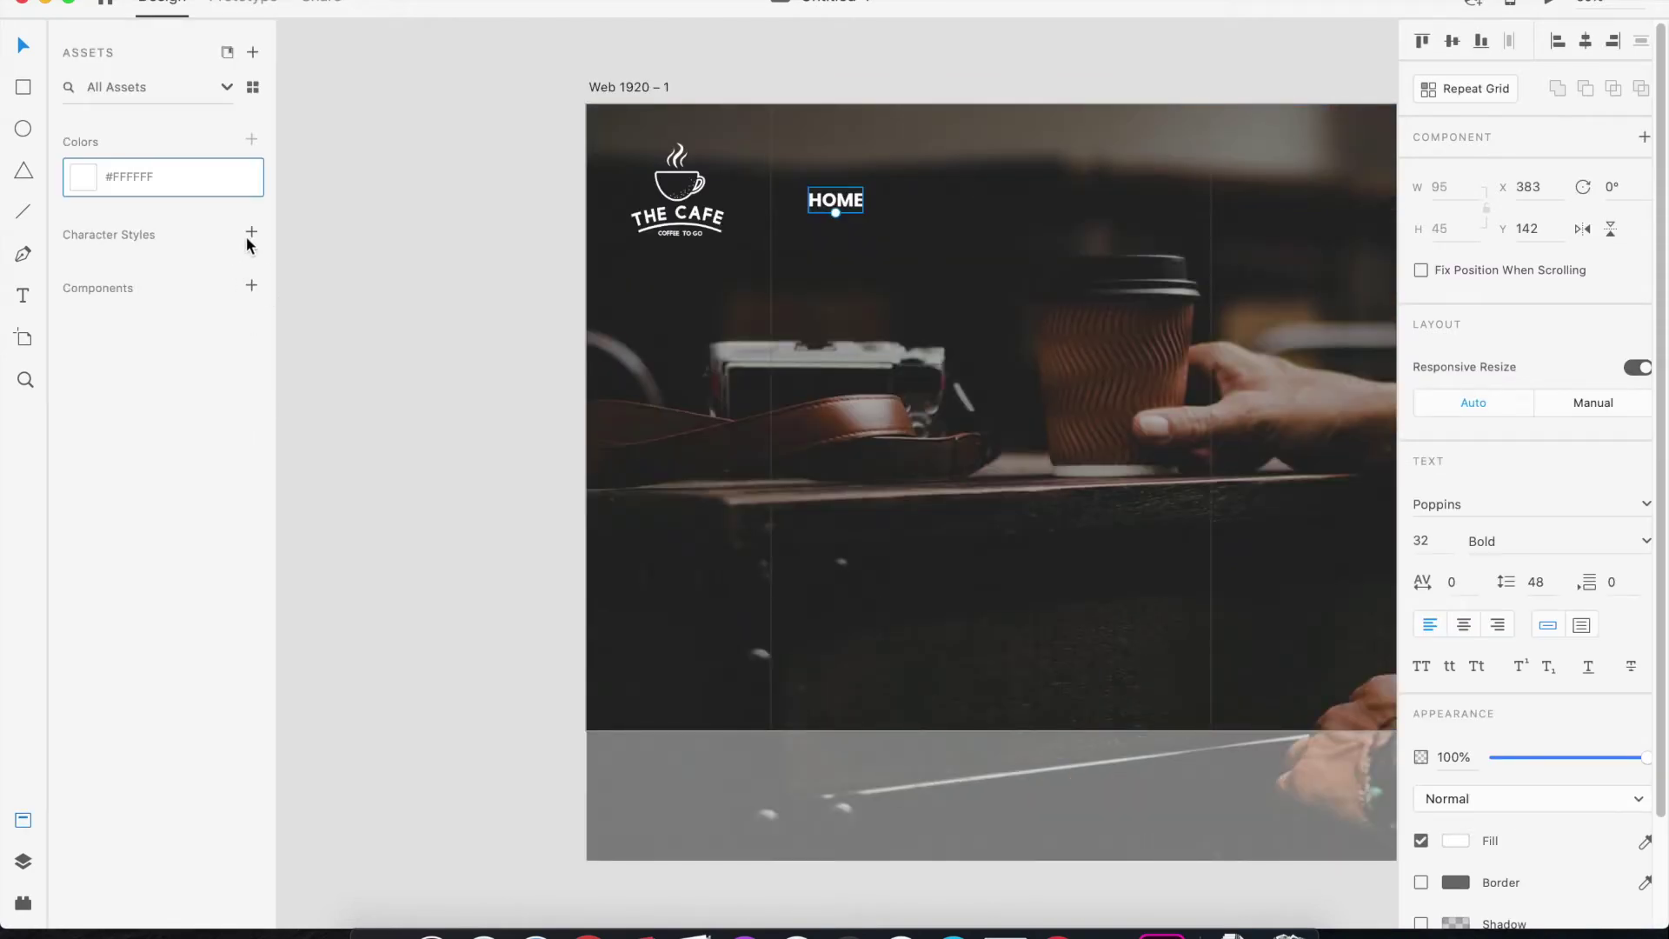
click(250, 233)
click(422, 290)
Duplicate the HOME label beside the original at X 559 and change the copy's text to ABOUT US
scroll(424, 294, down, 1)
drag(513, 212, 285, 203)
click(610, 284)
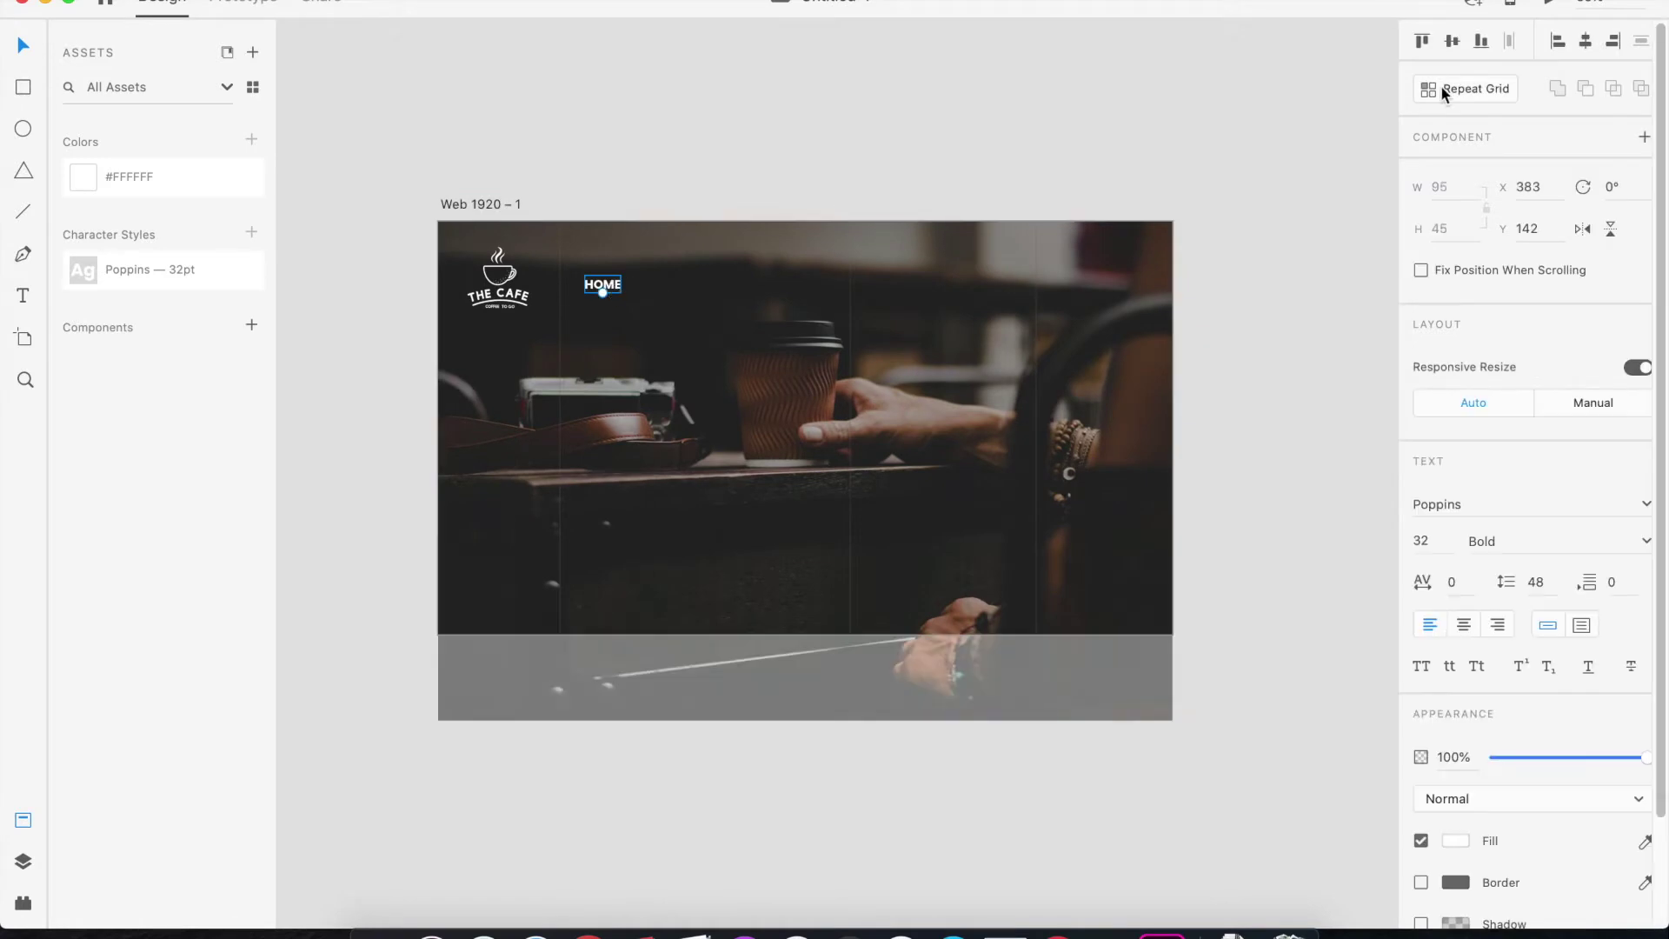
click(1441, 87)
click(1475, 89)
drag(618, 282, 688, 288)
double_click(669, 286)
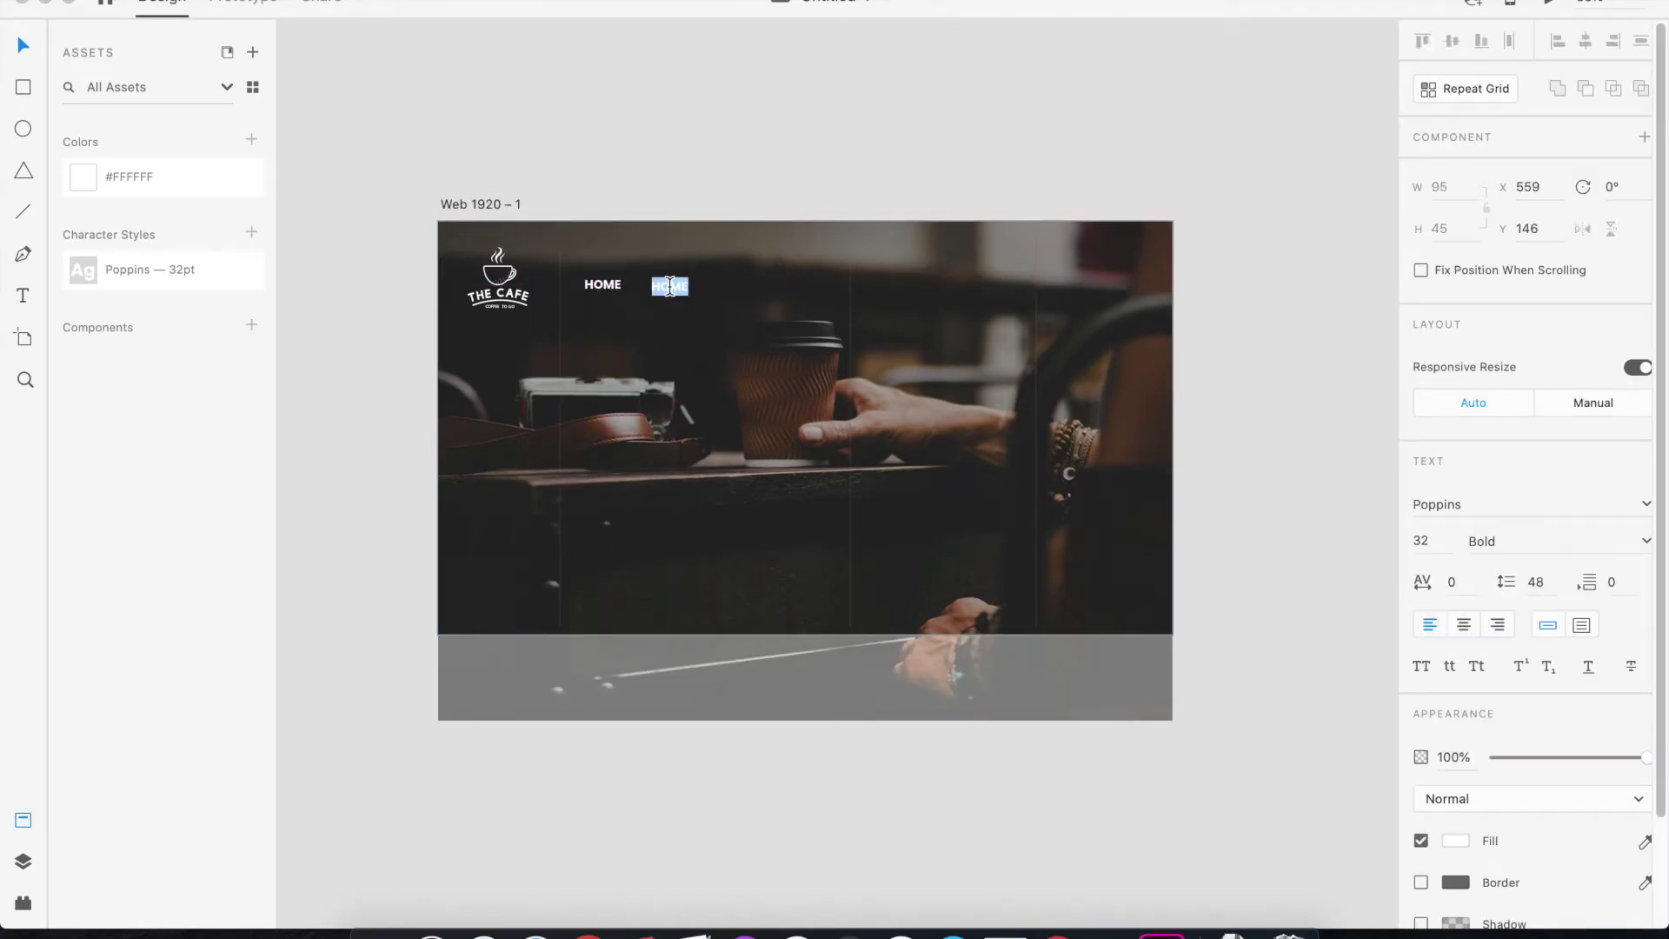
text(ABOUT US)
Duplicate the ABOUT US label to X 784 and change the copy's text to MENU
drag(682, 286, 769, 287)
double_click(777, 287)
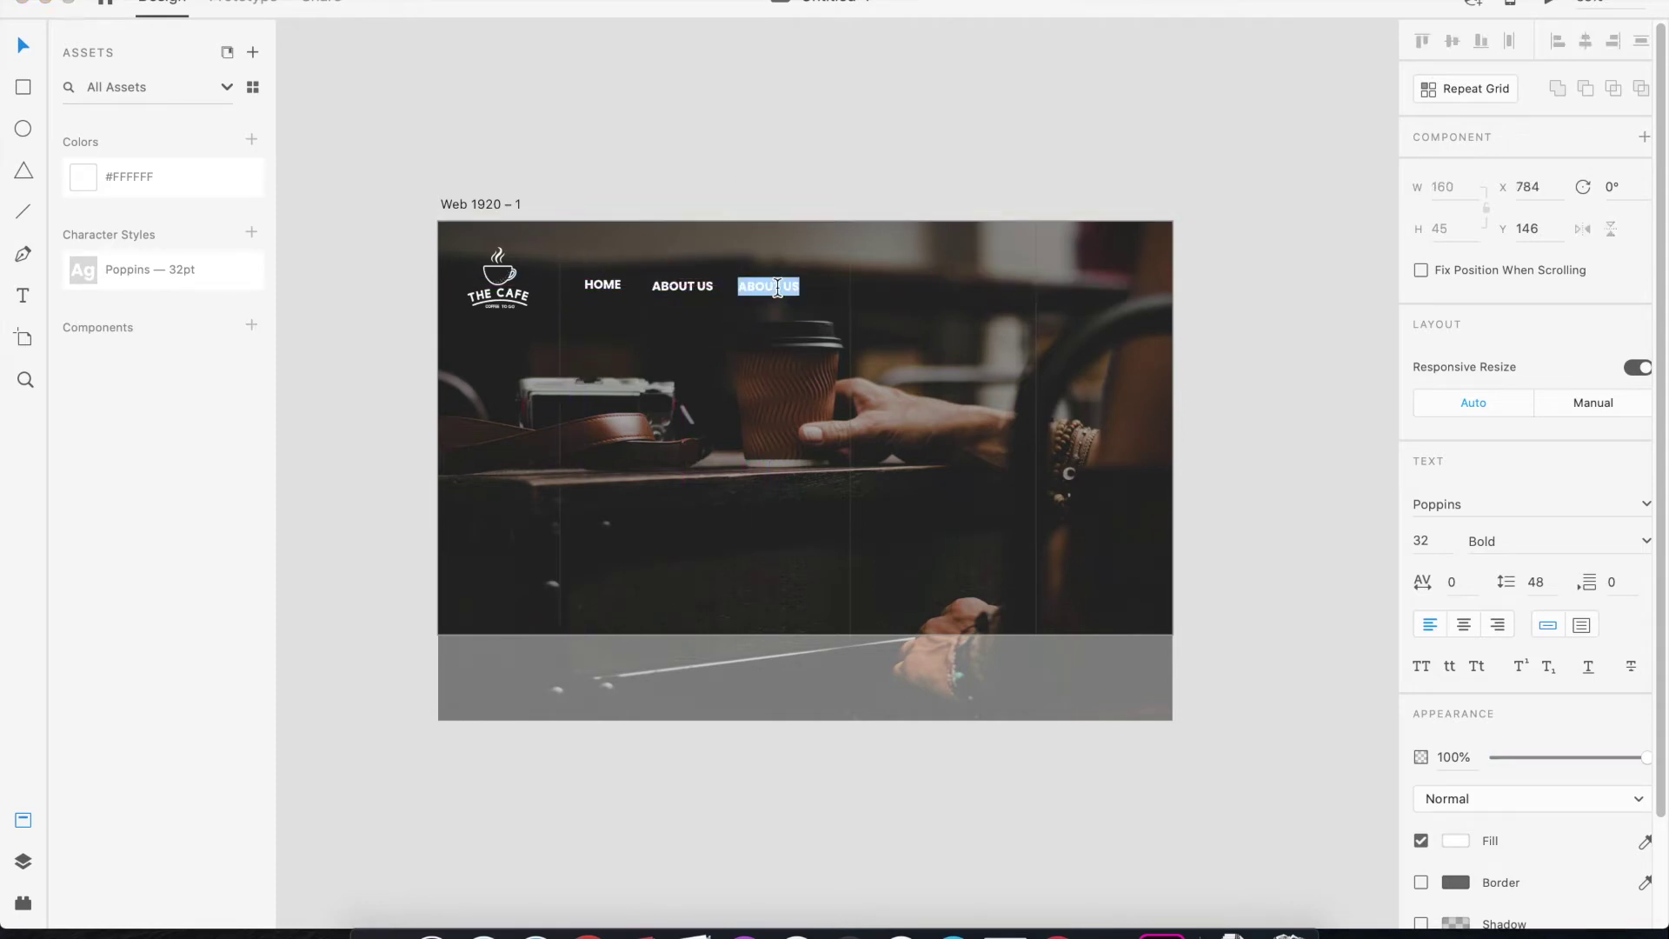
text(MENU)
key(Escape)
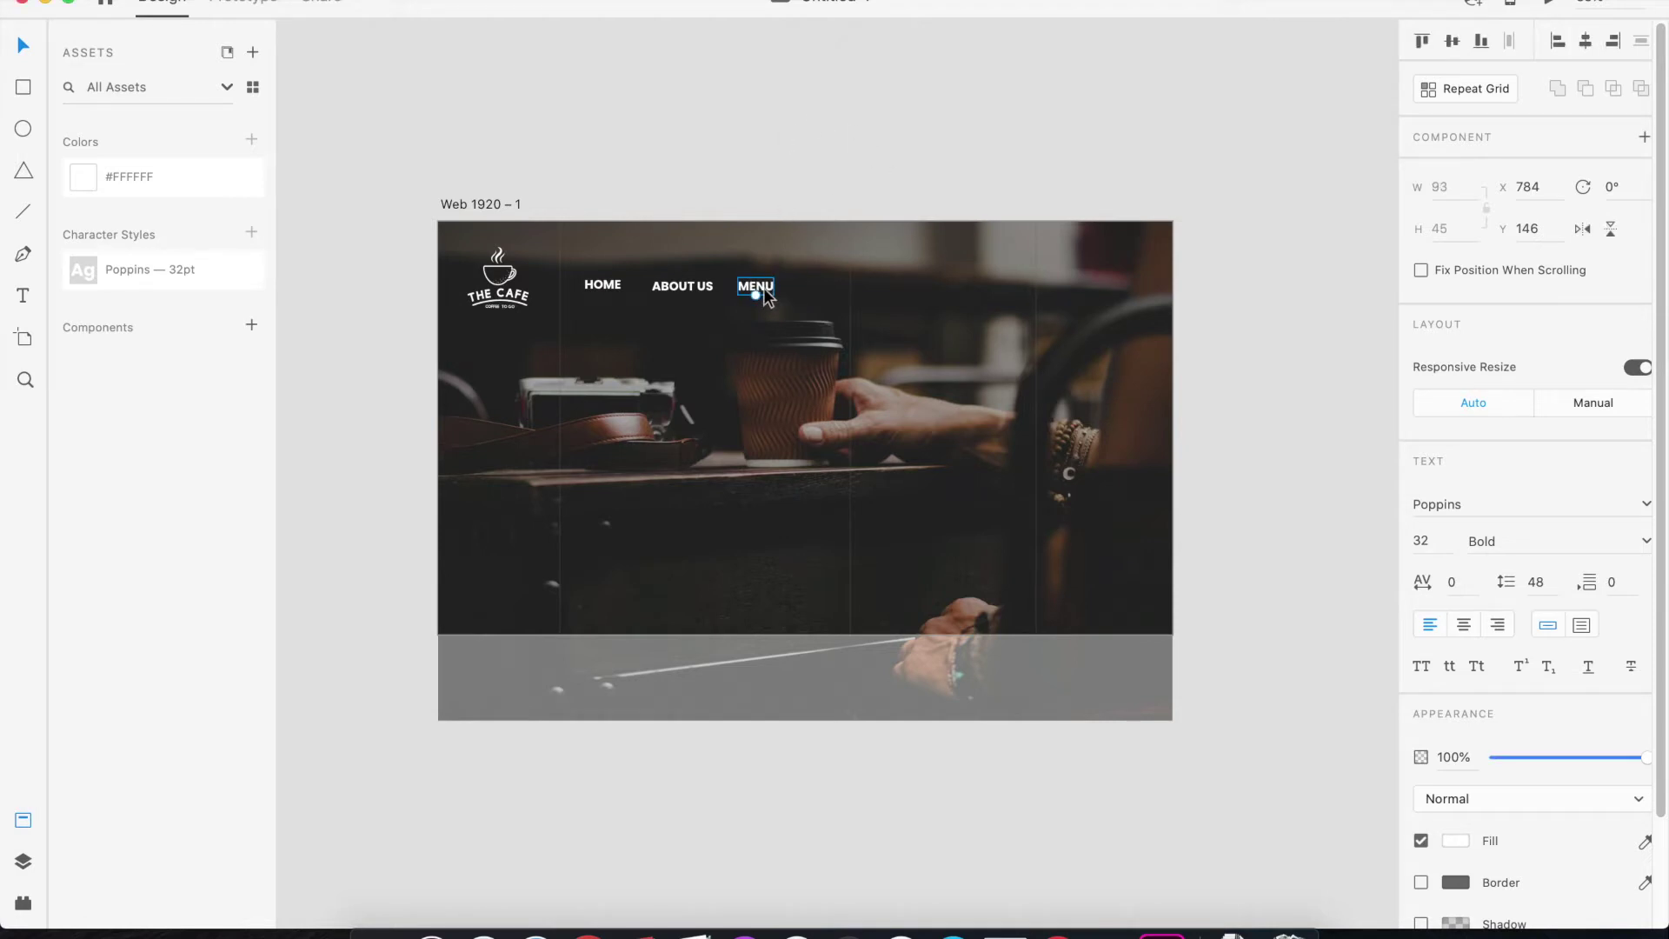
Duplicate the MENU label to X 942 and change the copy's text to BOOK TABLE
drag(765, 296, 826, 294)
double_click(815, 285)
text(BOOK TABLE)
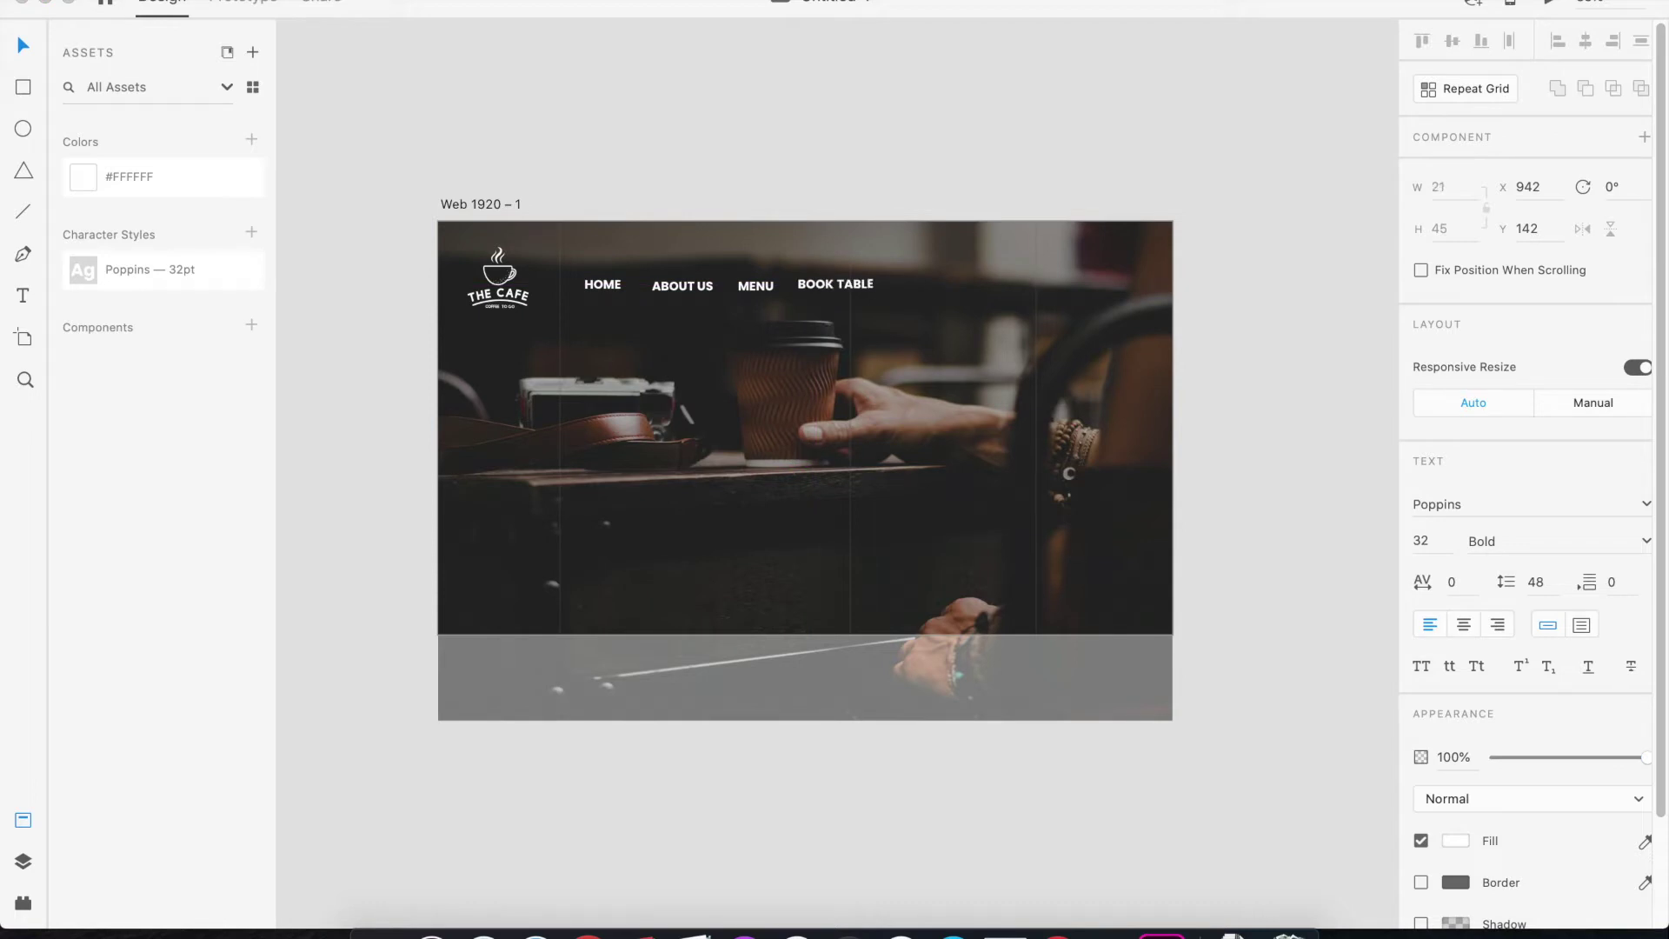
key(Escape)
Duplicate the BOOK TABLE label, change the copy's text to CONTACT US and place it at X 1208, Y 142
drag(863, 289, 954, 290)
double_click(954, 287)
text(CONTACT US)
key(Escape)
drag(948, 292, 957, 291)
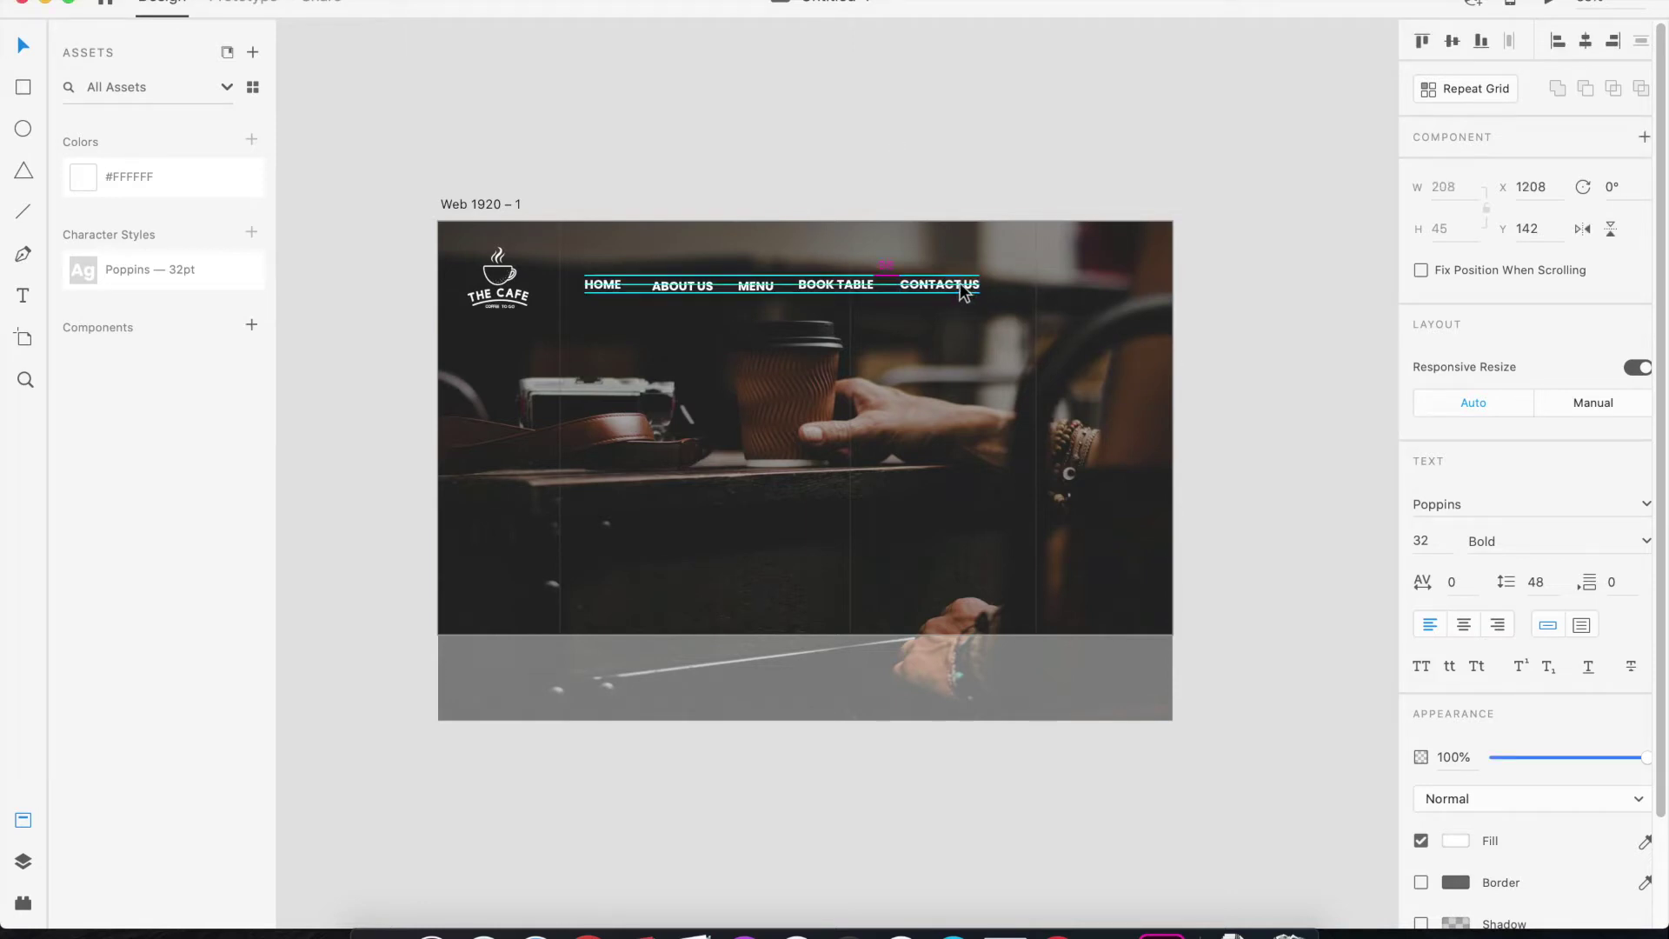
Distribute the five navigation labels evenly in the horizontal direction and align their top edges
click(597, 287)
shift+click(668, 288)
shift+click(756, 287)
shift+click(860, 286)
shift+click(942, 288)
click(1510, 43)
click(1422, 41)
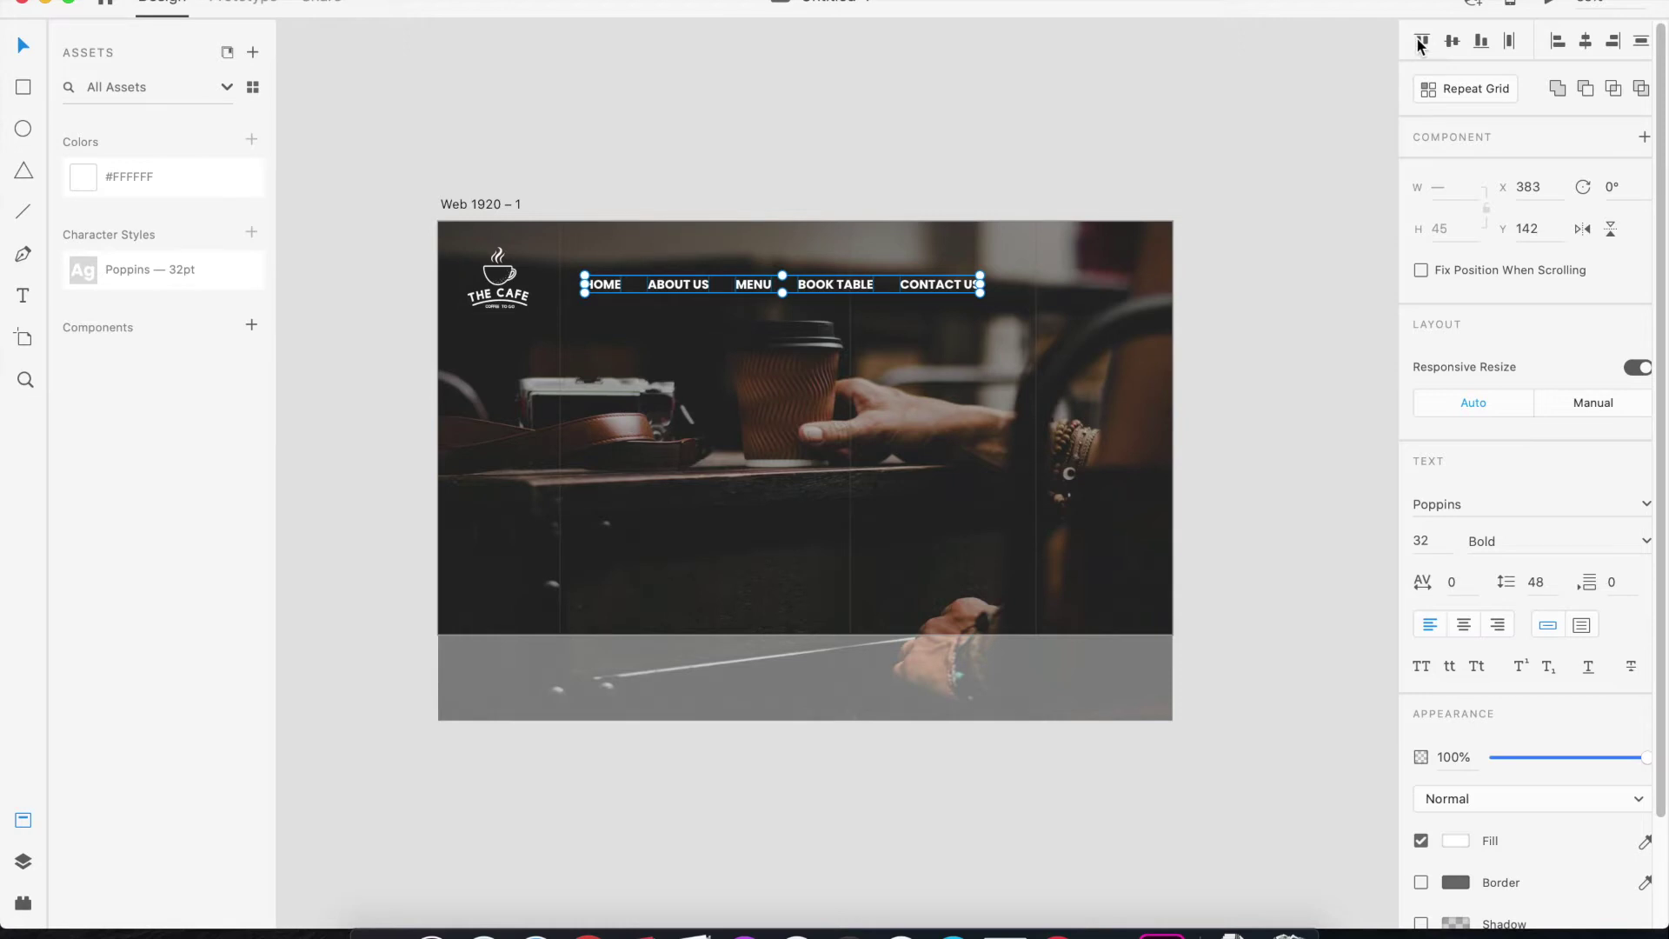
Group the five navigation labels and nudge the group up to Y 132
key(super+g)
key(shift+Up)
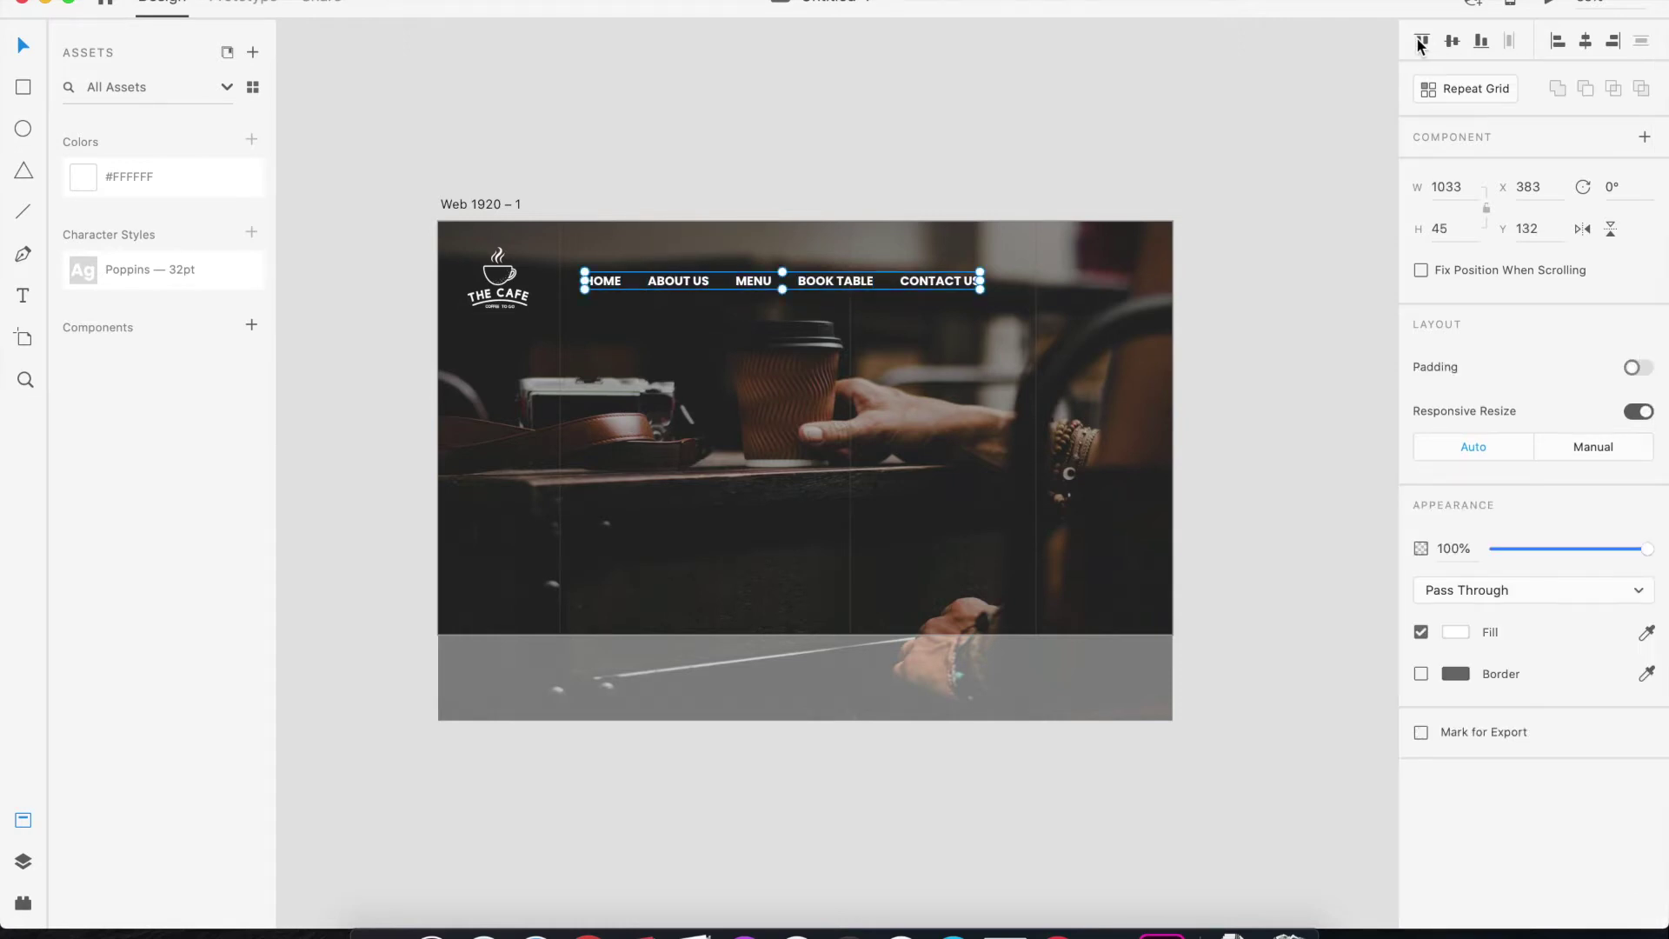
key(Escape)
Draw a white 72 by 15 rectangle above the artboard, without a border and with corner radius 20
drag(1059, 135, 1102, 145)
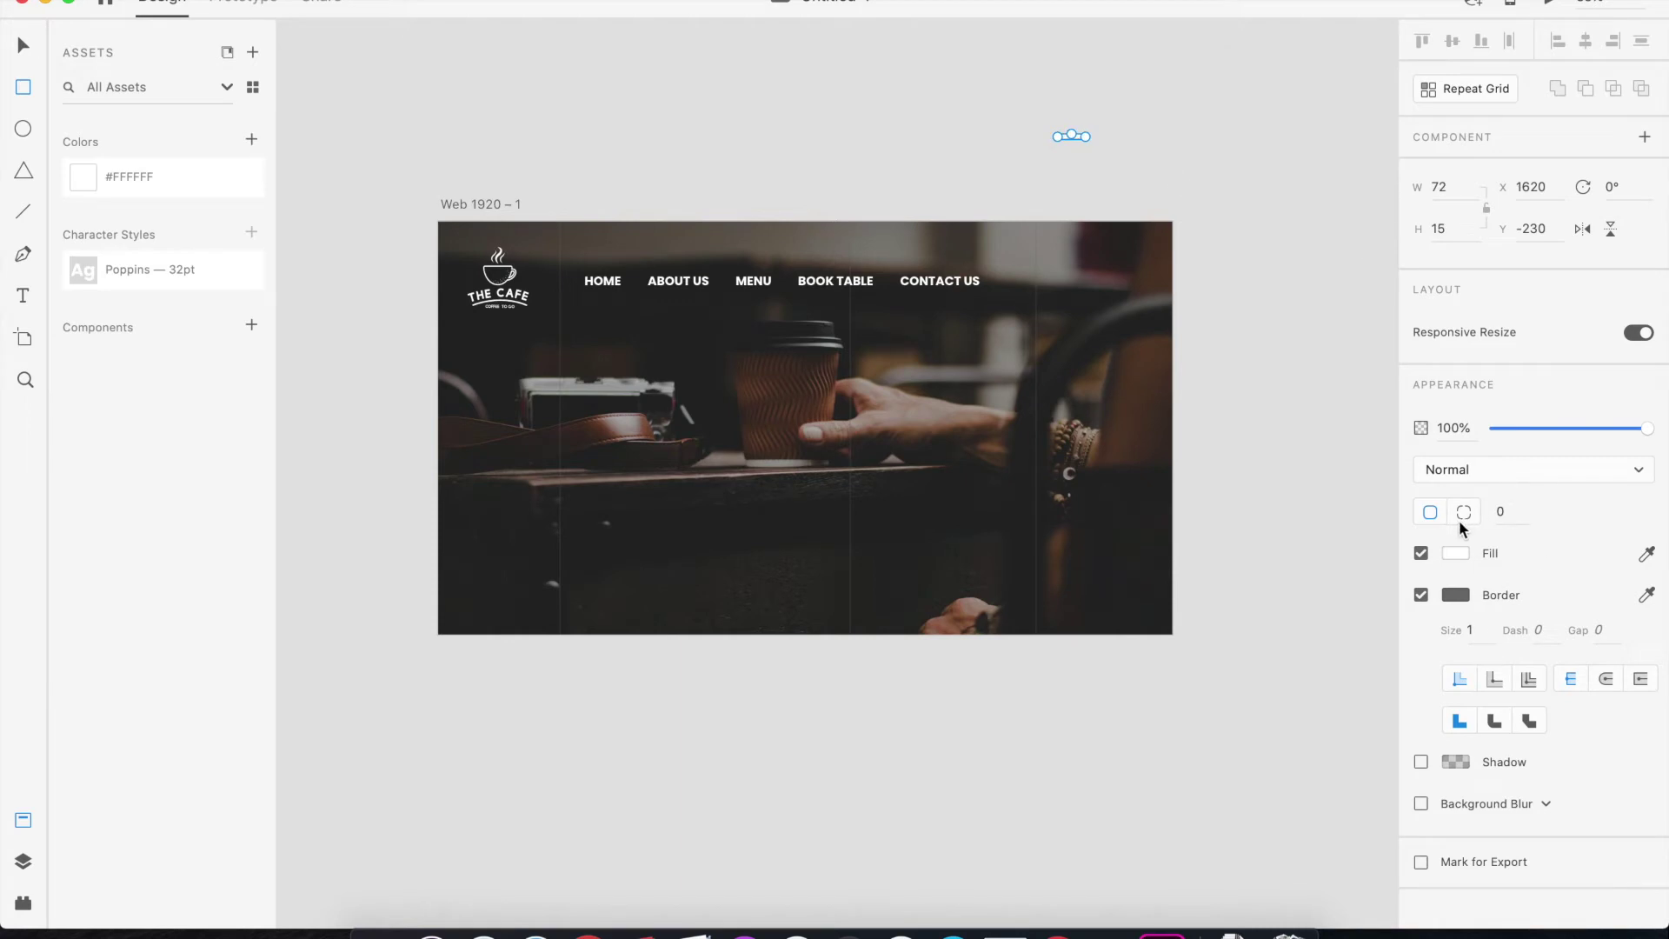
click(1421, 595)
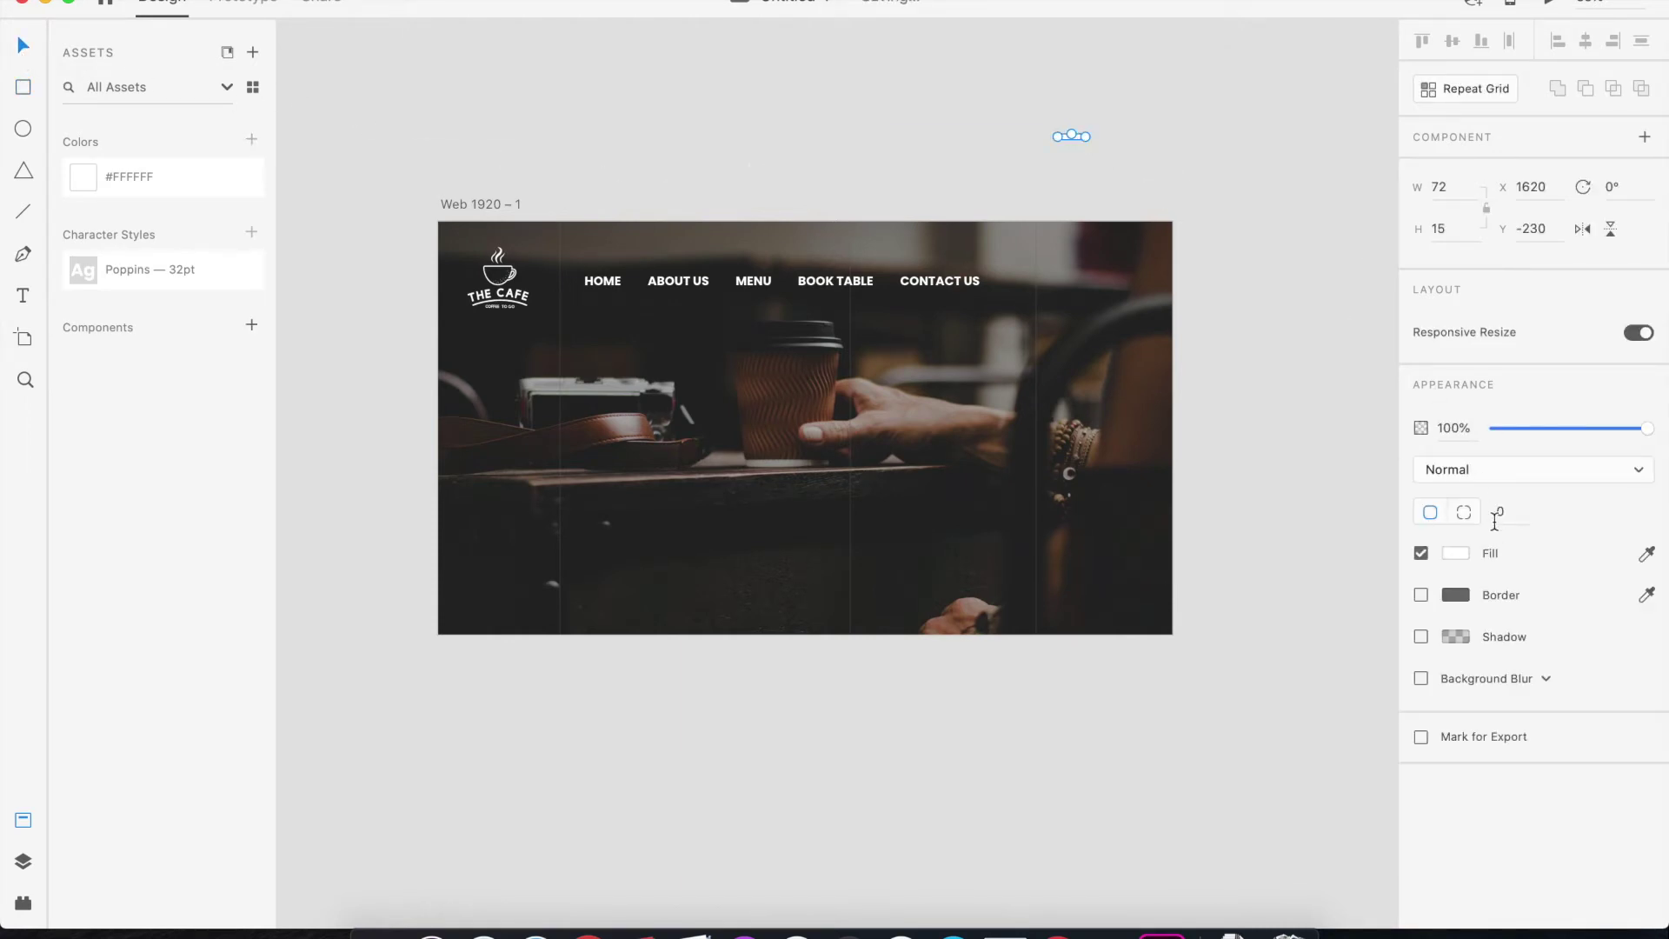
click(1111, 182)
Duplicate the white bar and stack three bars as a menu icon to the right of CONTACT US at X 1641, Y 135
key(super+equal)
key(super+equal)
drag(1088, 240, 669, 606)
drag(974, 80, 1026, 96)
key(super+d)
key(super+d)
drag(972, 404, 974, 445)
Group the three menu icon bars and scale the group down to 55 by 53
shift+click(976, 393)
shift+click(976, 437)
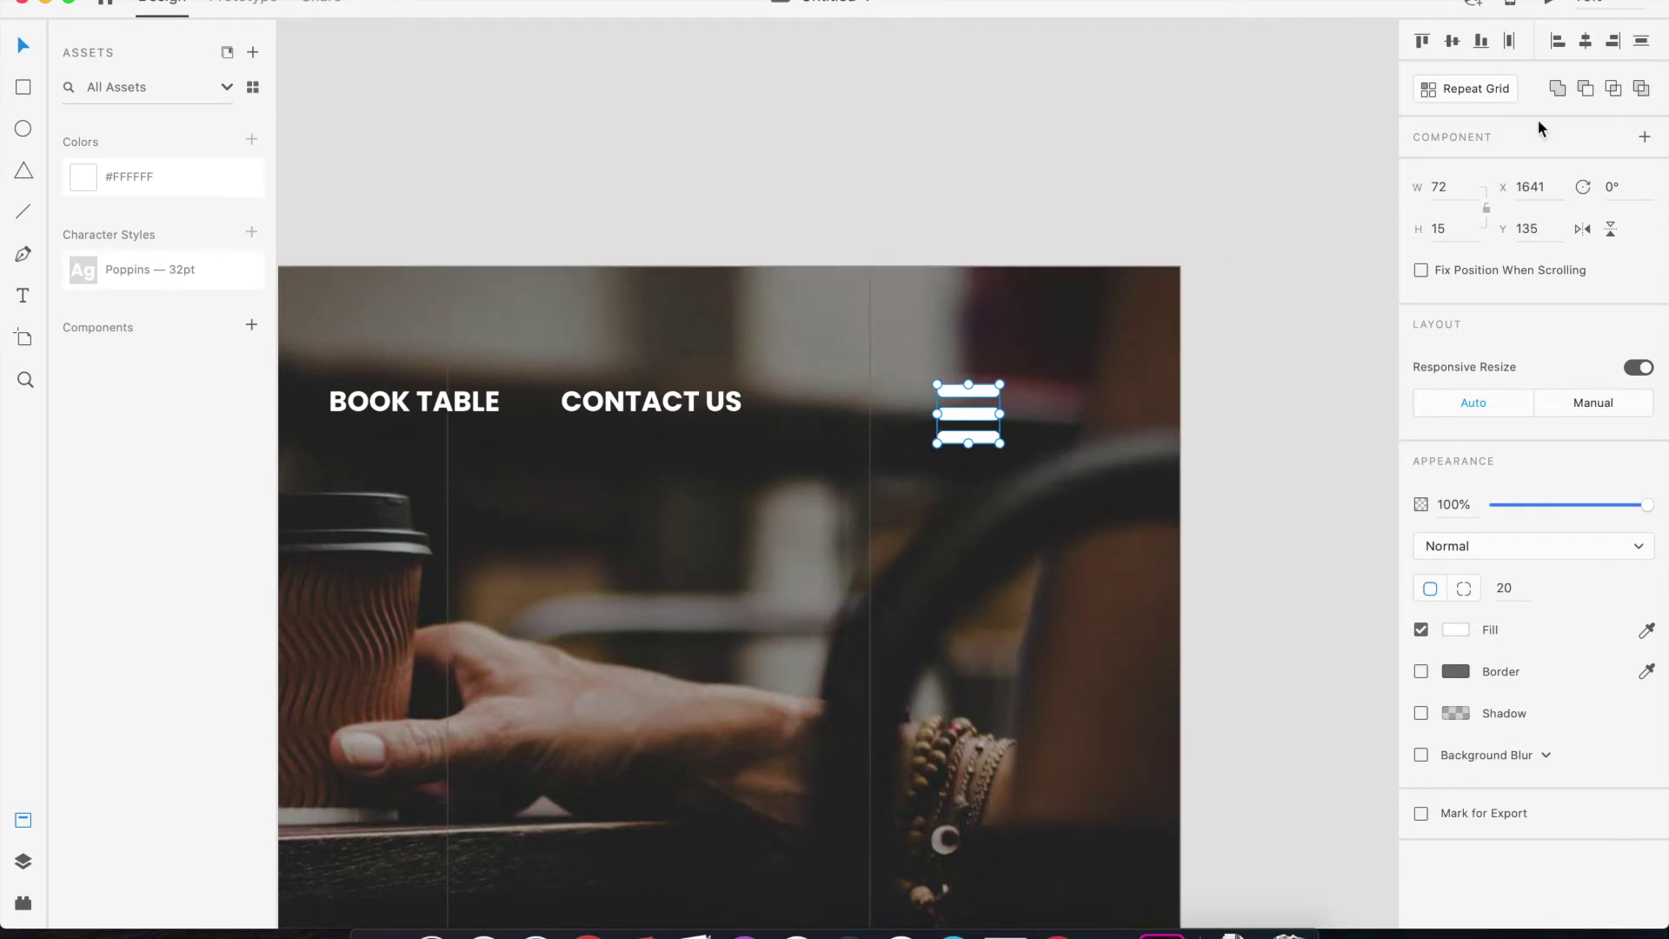
click(1458, 43)
key(super+z)
key(super+g)
drag(1000, 438, 992, 431)
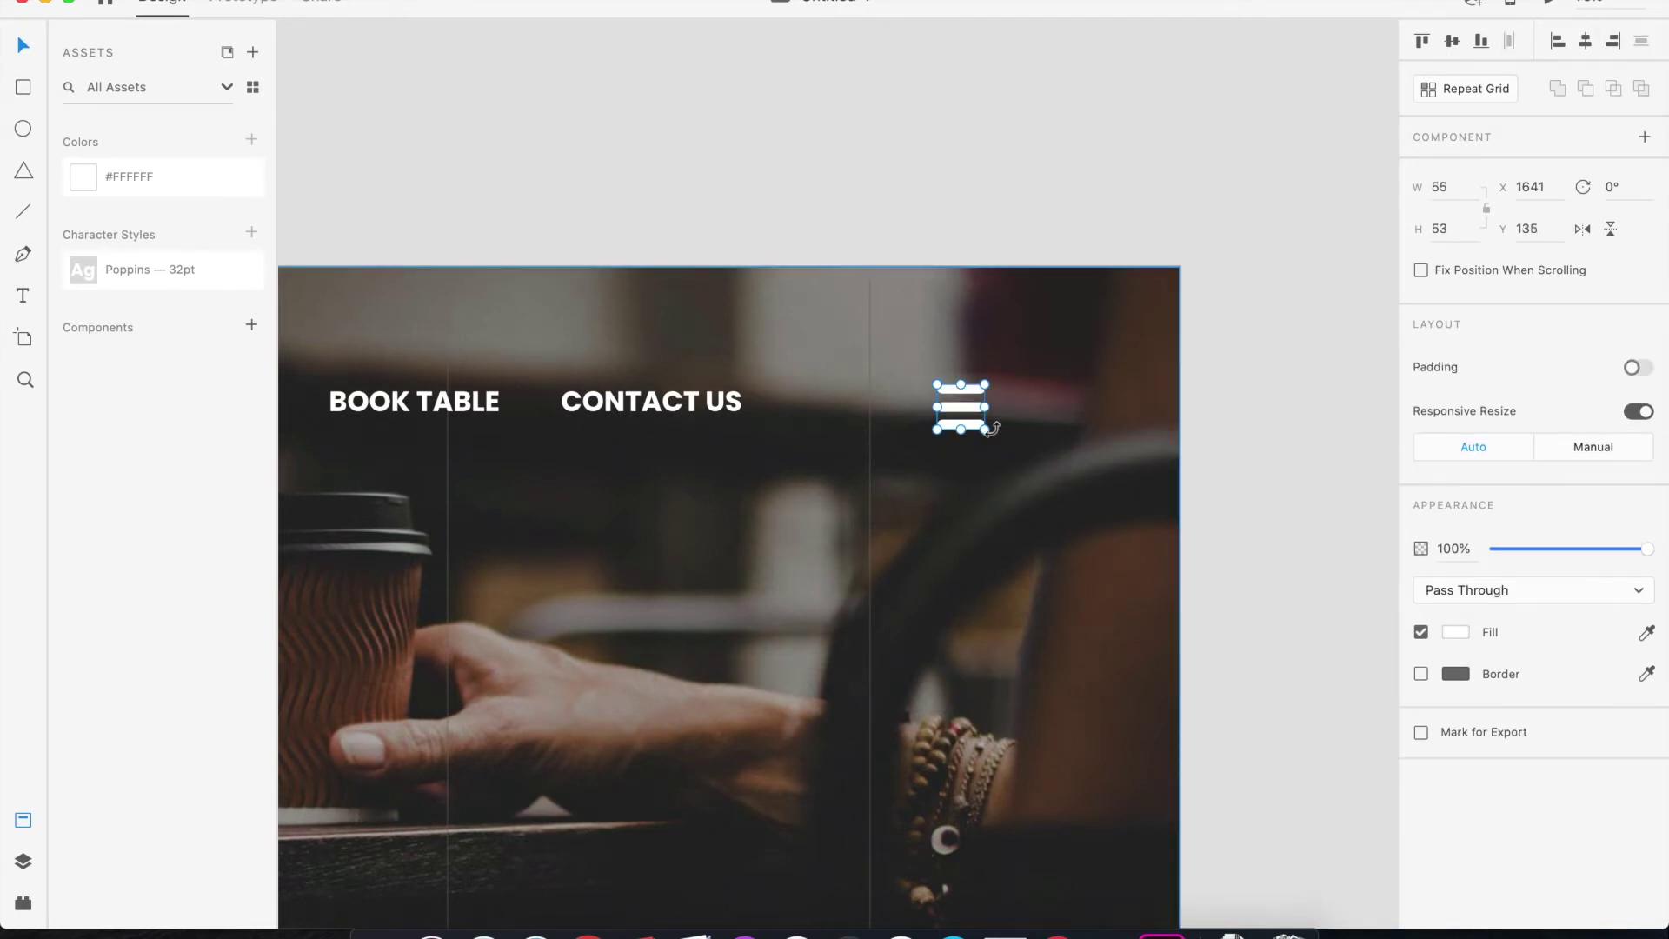
key(super+minus)
key(super+minus)
scroll(992, 430, left, 3)
click(1125, 245)
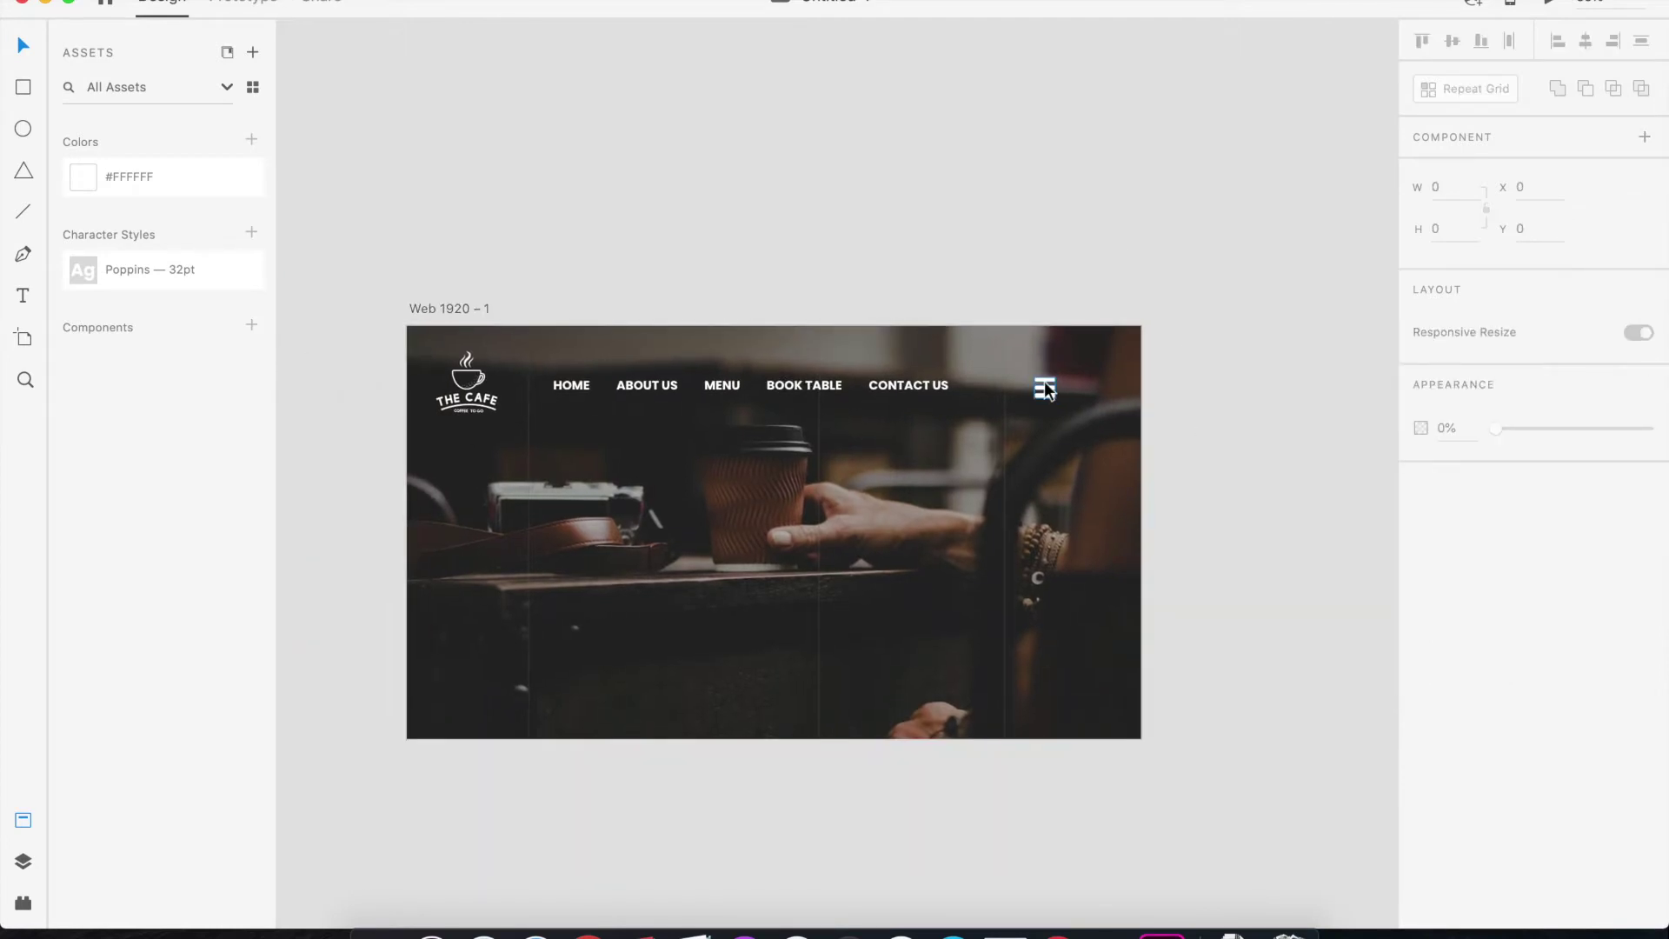
Scale the three-bar menu icon group down to 47 by 32 at X 1642, Y 139
key(super+1)
drag(1046, 381, 578, 519)
click(999, 381)
drag(1022, 390, 998, 353)
key(super+minus)
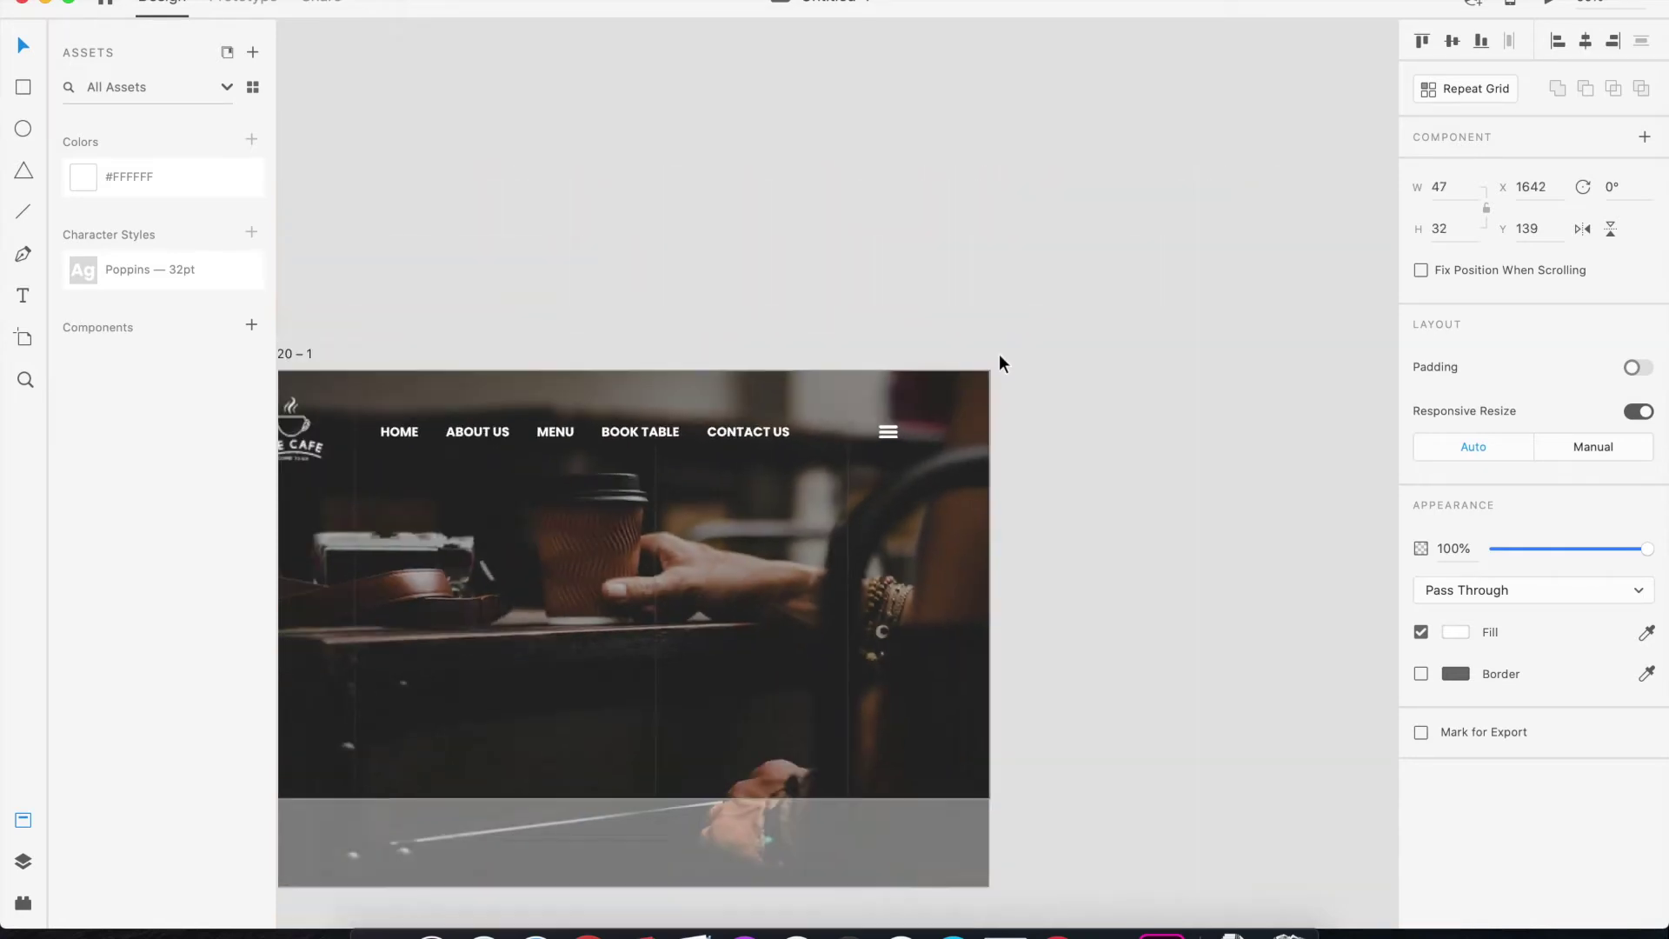
drag(869, 302, 1018, 252)
click(1004, 240)
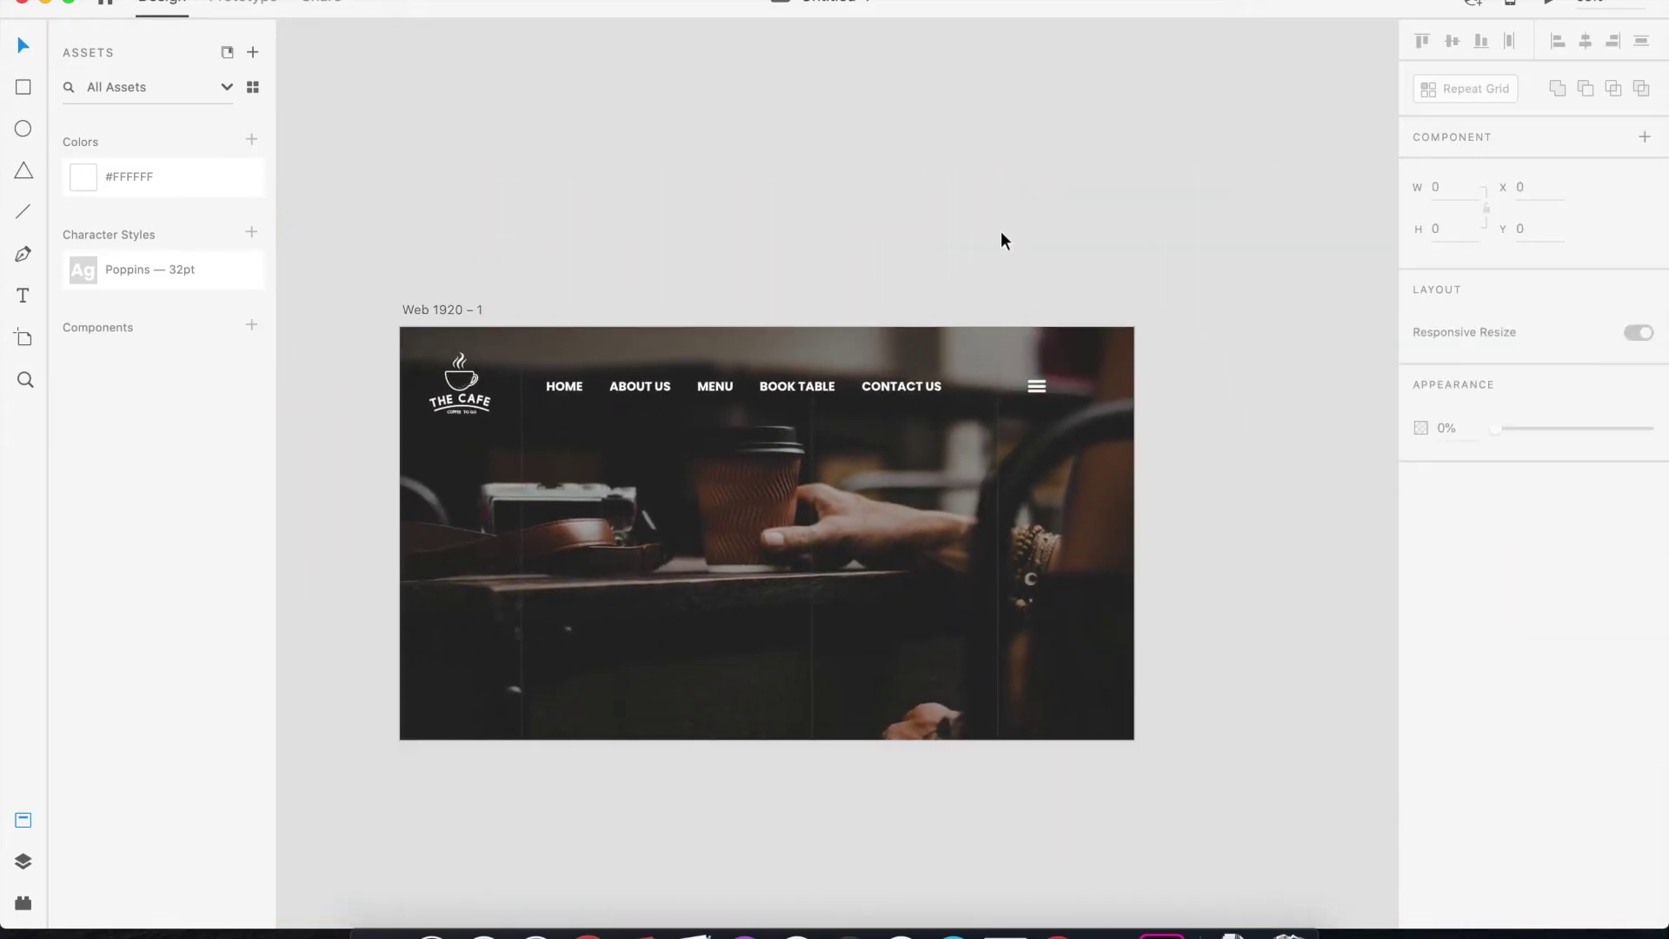
Draw a white 960 by 184 panel in the artboard's bottom-right corner at X 960, Y 896
click(24, 93)
drag(767, 670, 1134, 740)
click(16, 48)
click(1290, 603)
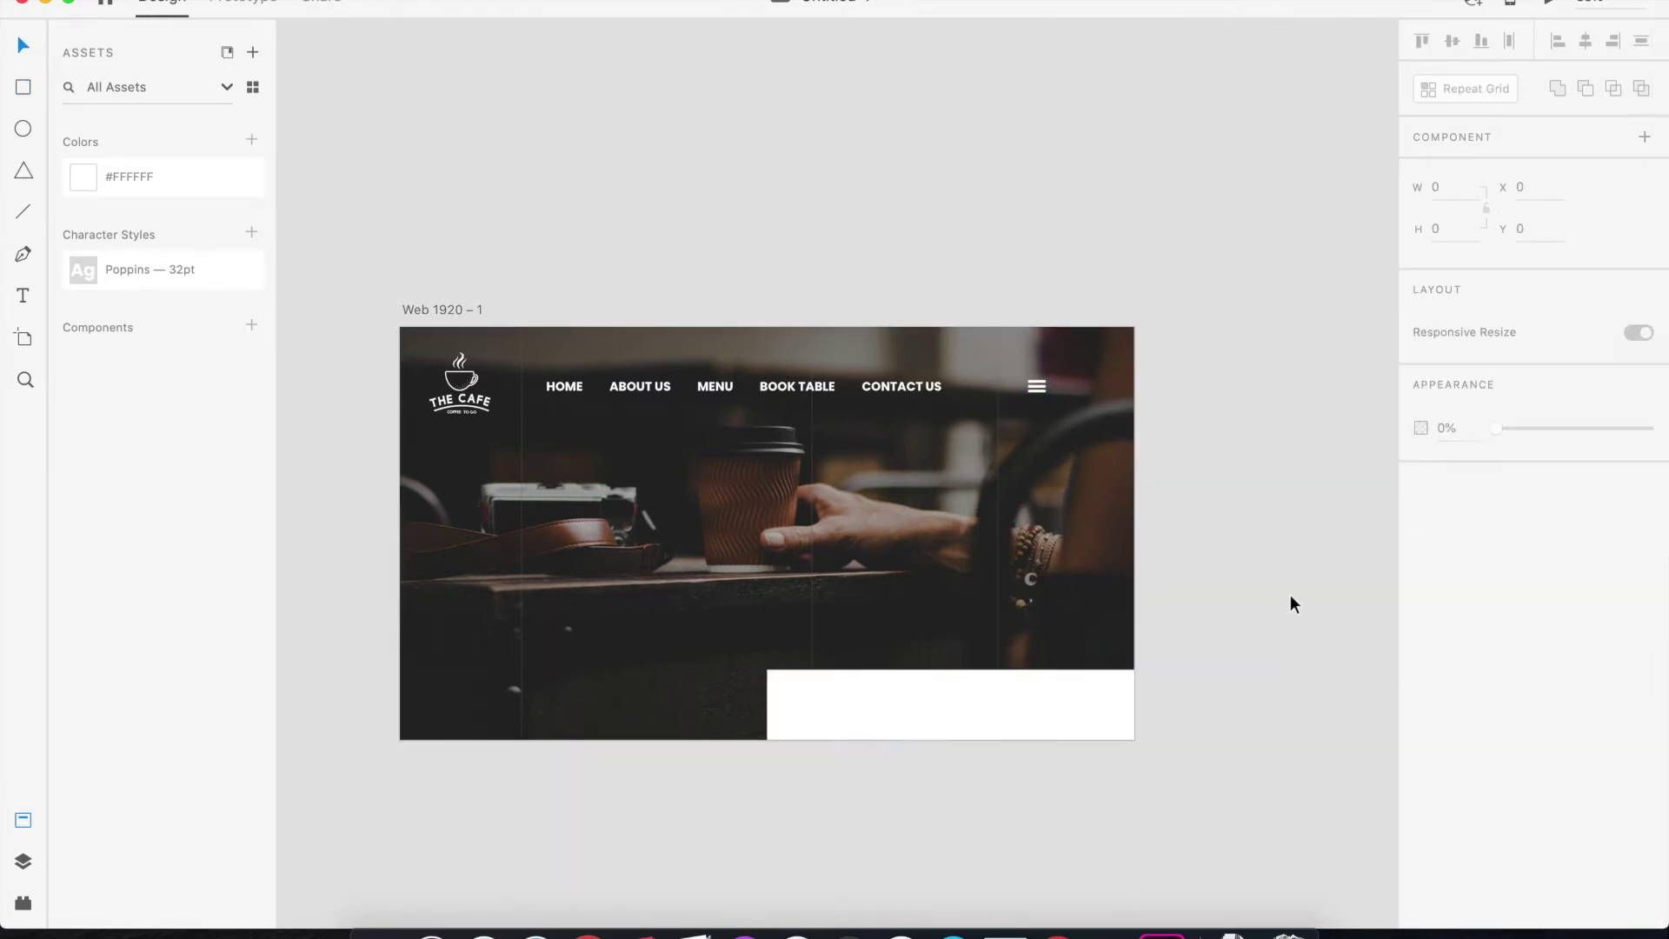
Add the text 01 with a dark fill near the left edge of the white panel
key(super+equal)
scroll(1251, 577, down, 3)
key(t)
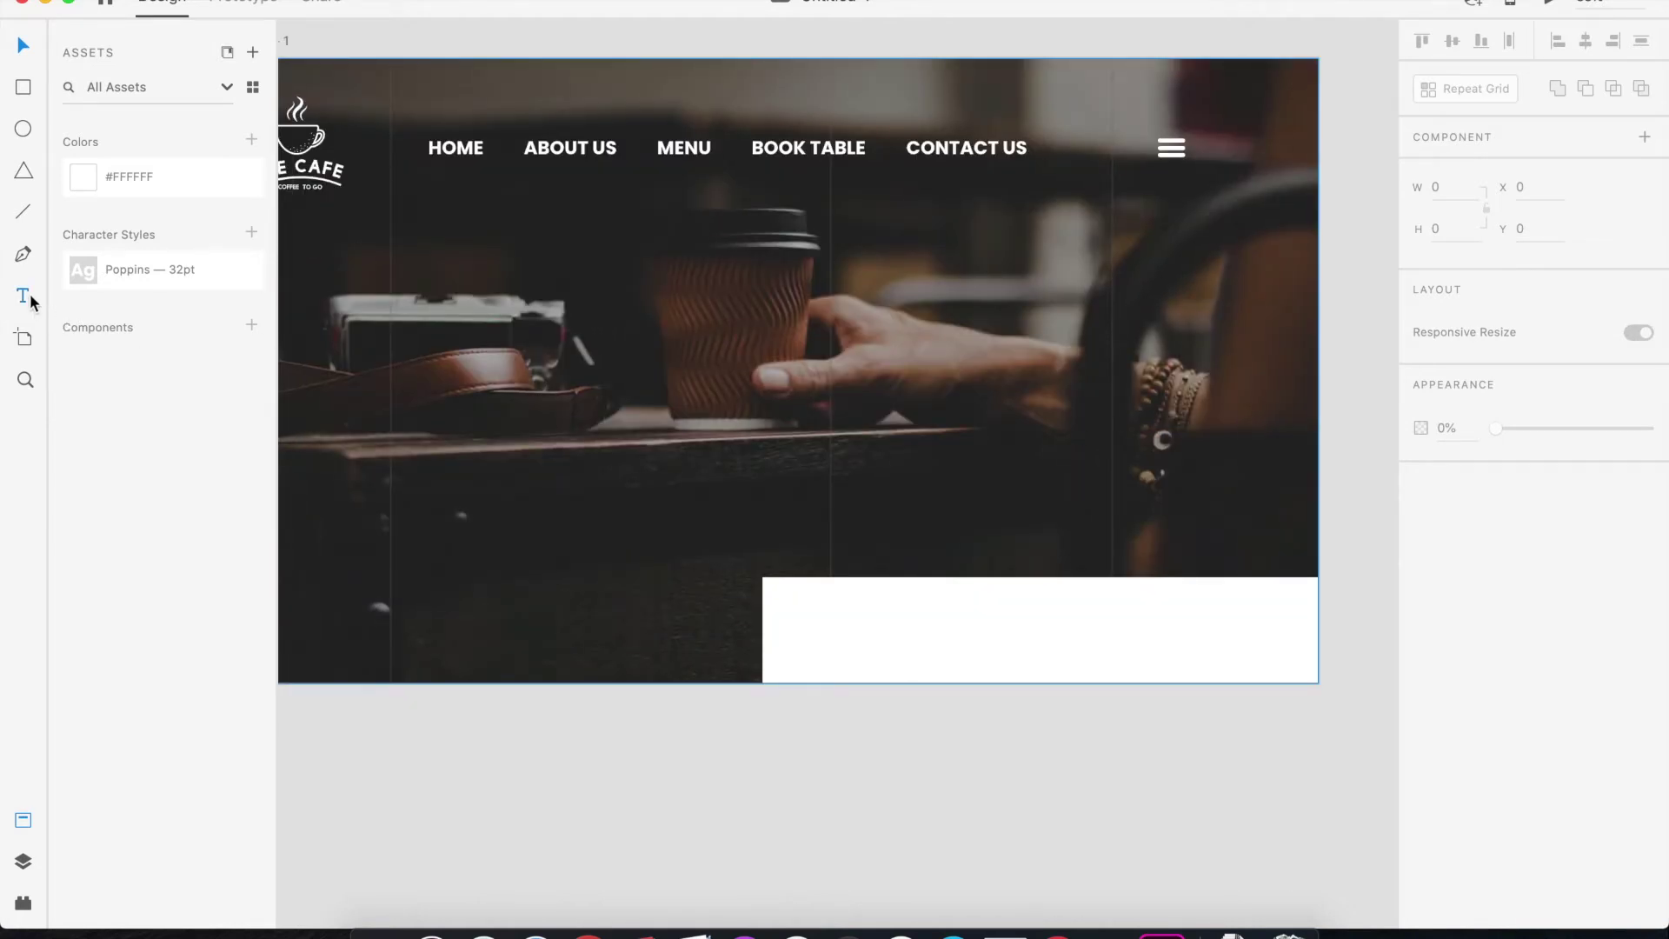
click(799, 616)
key(super+a)
click(1459, 843)
drag(1200, 796, 1129, 786)
click(967, 809)
key(Escape)
Save the dark photo overlay's fill #1A1A1A as a colour asset
click(733, 732)
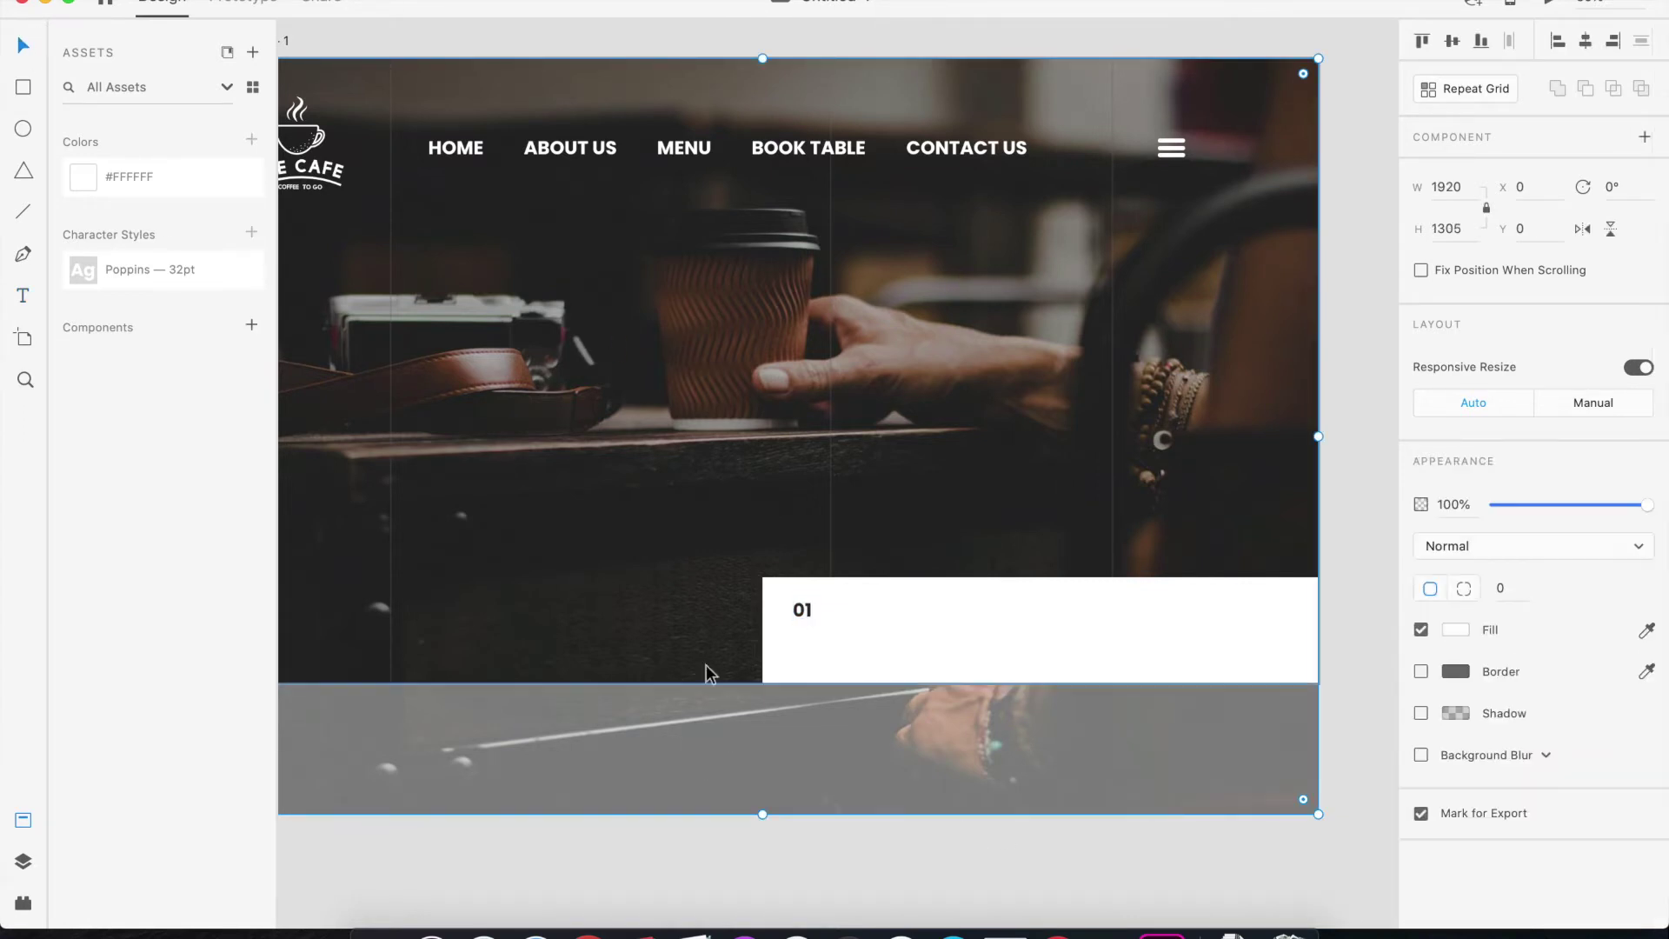
click(1359, 201)
click(717, 533)
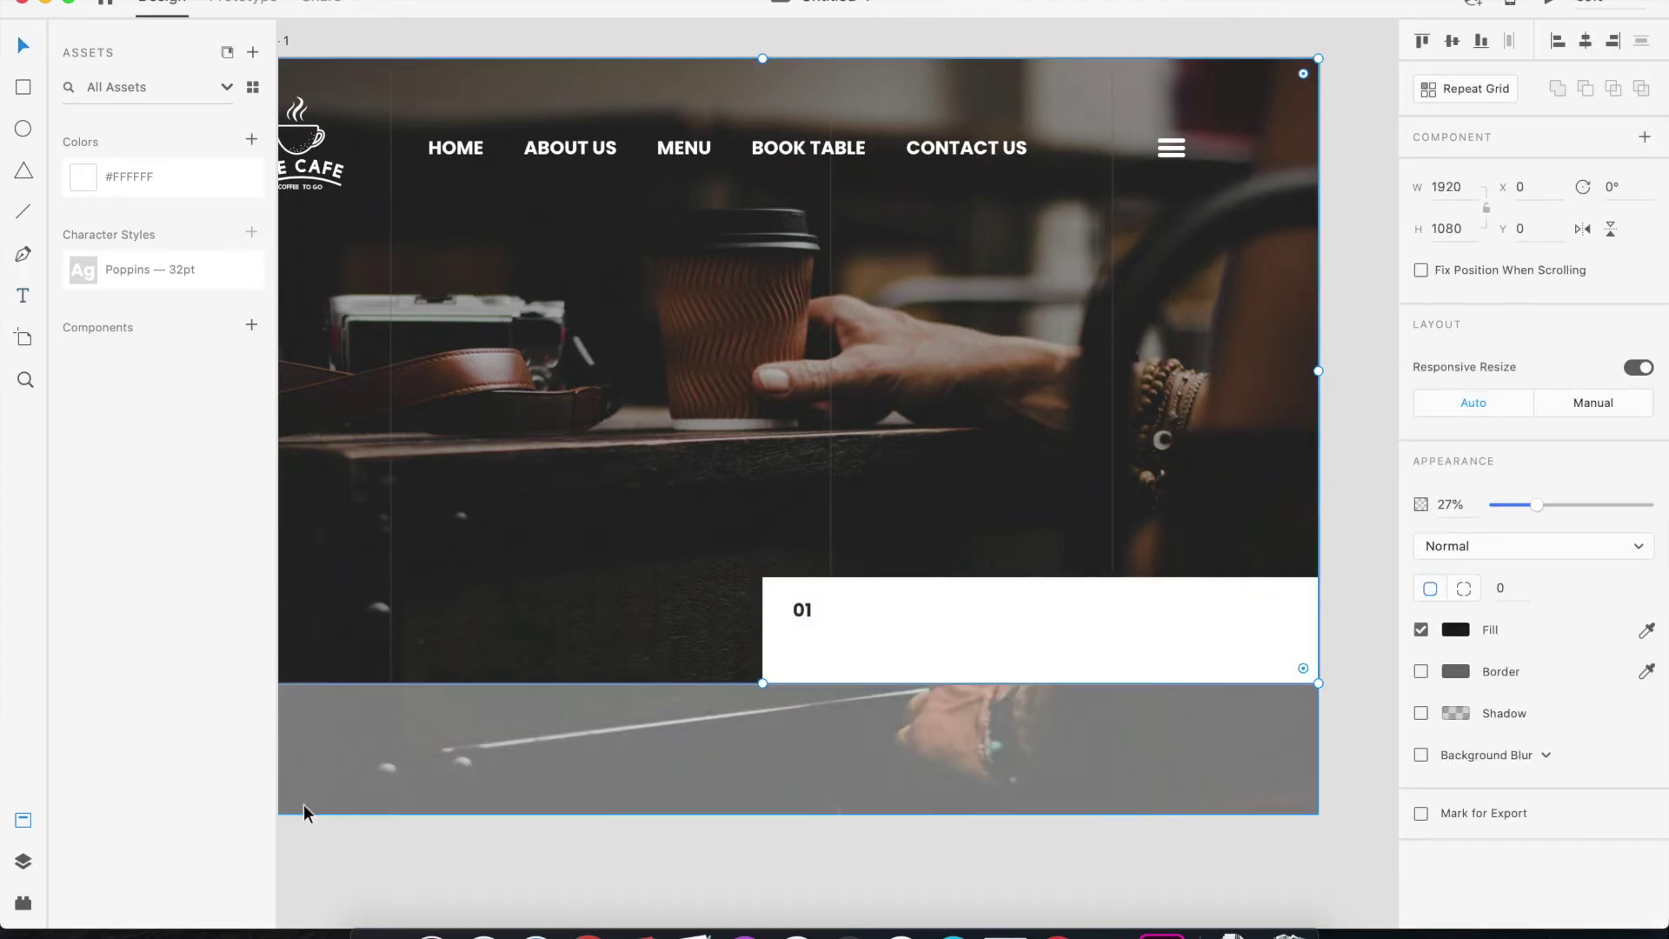
click(1456, 629)
click(251, 140)
click(878, 601)
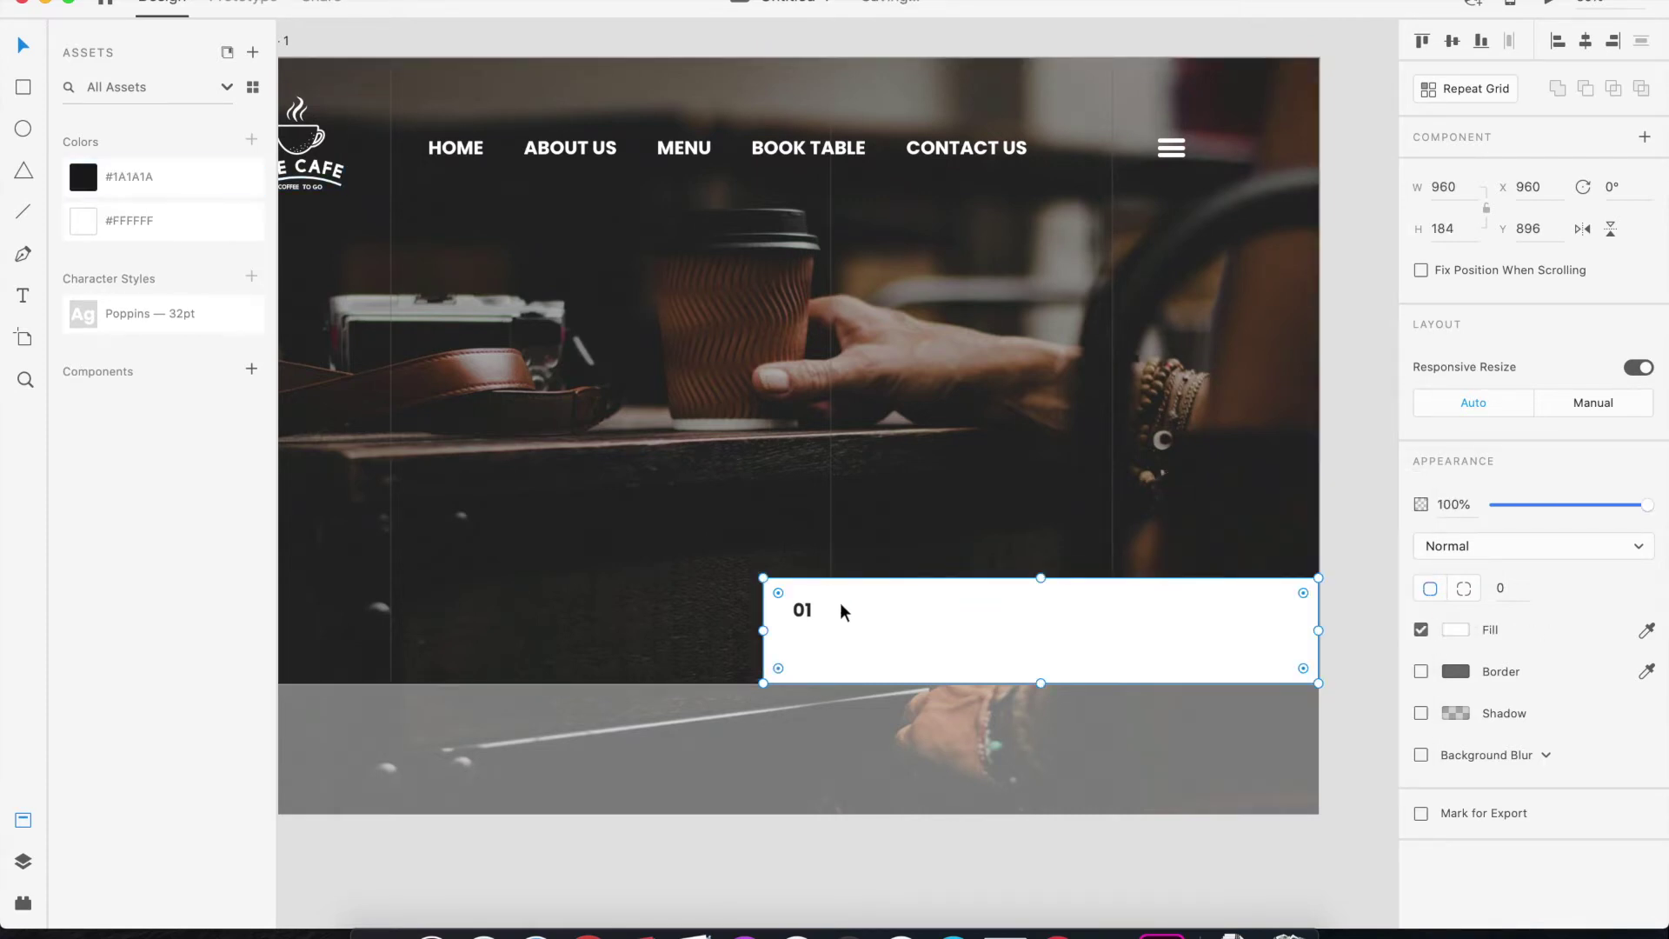
click(801, 609)
click(890, 871)
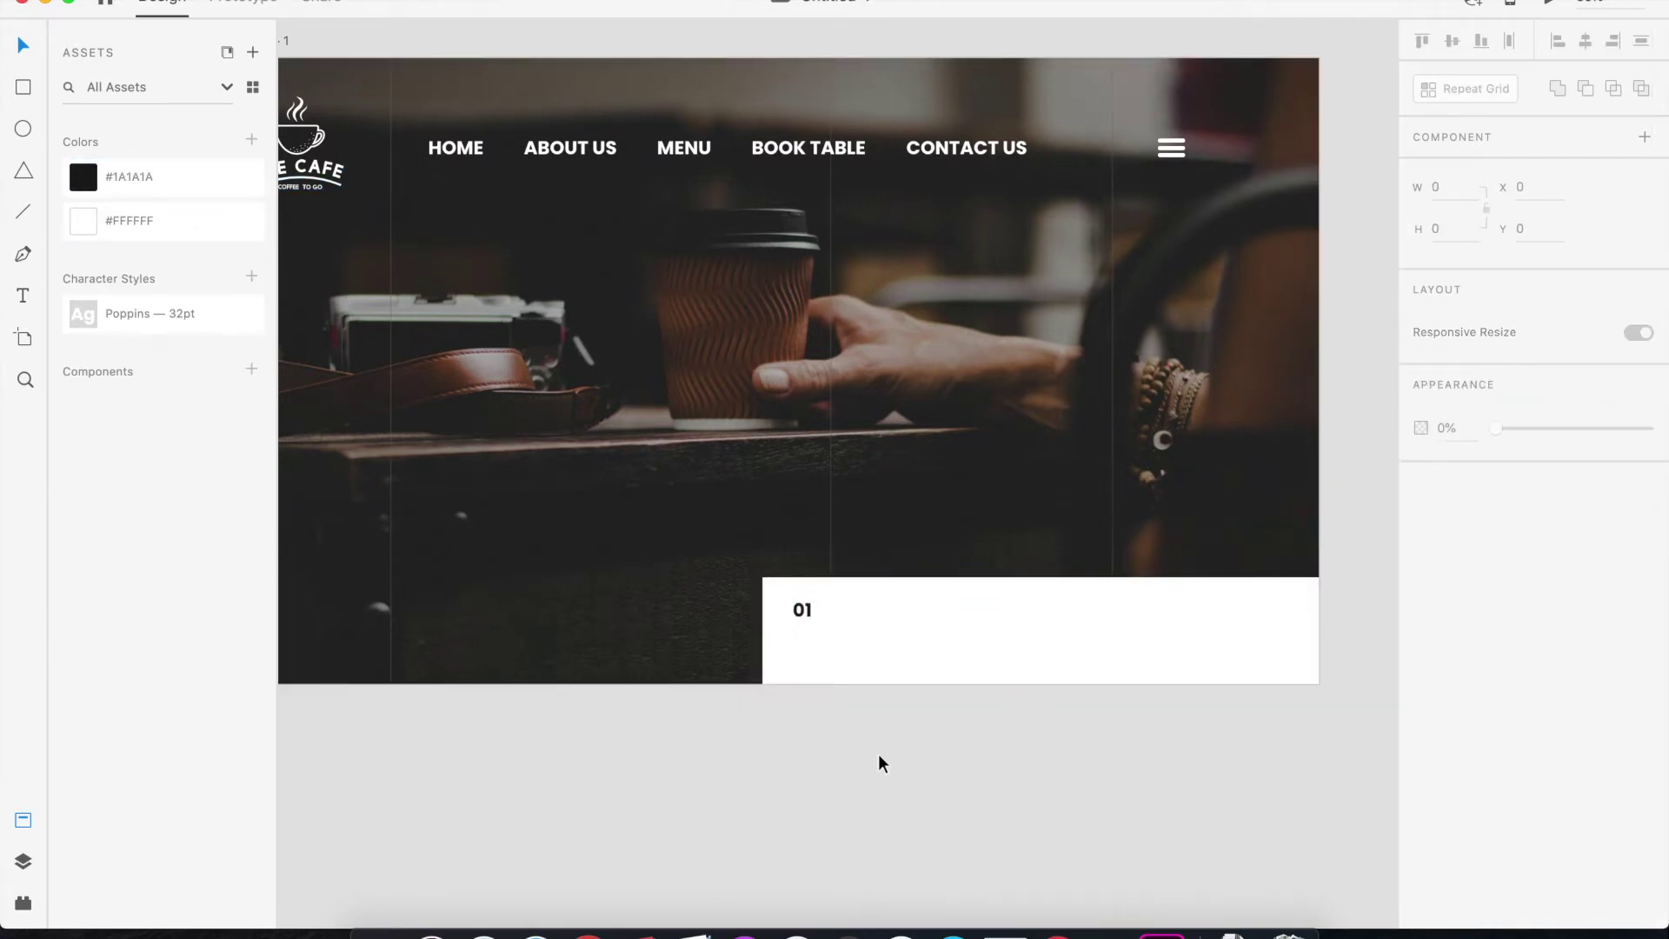
Duplicate the 01 label below itself, change the copy to COFFEE FACTORY on two lines and place it at X 1016, Y 965
drag(801, 610, 802, 648)
double_click(801, 641)
text(COFFEE)
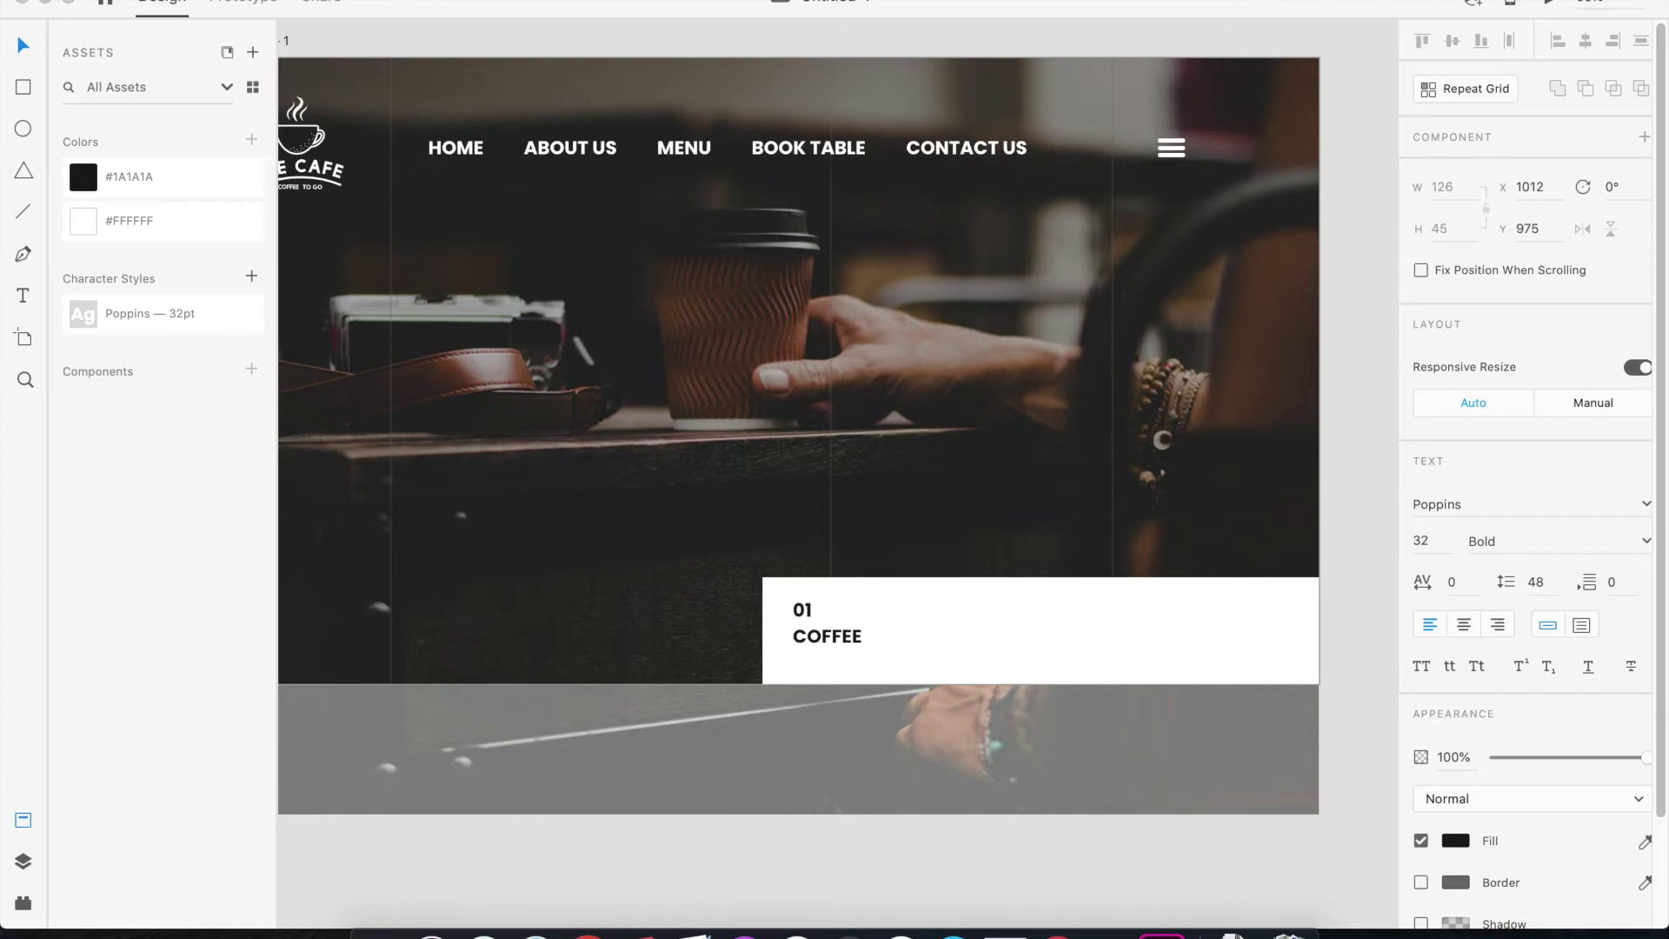
text( FACTORY)
click(949, 746)
key(super+plus)
scroll(843, 702, down, 2)
click(802, 606)
drag(803, 612, 820, 633)
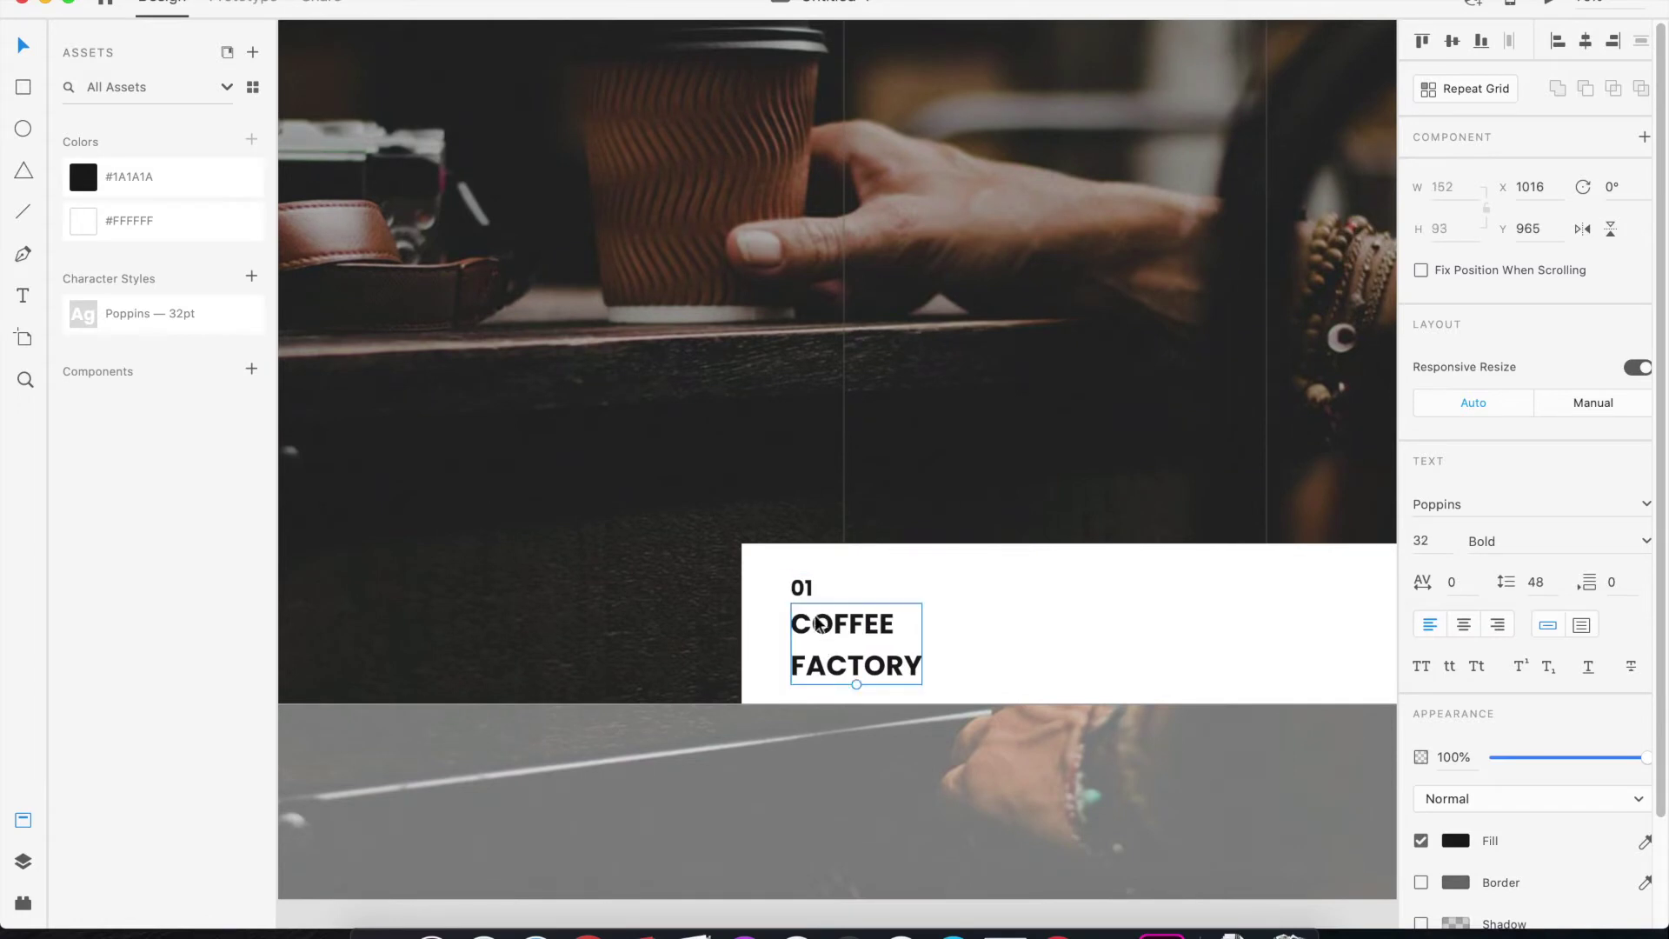
Set the 01 label and the COFFEE FACTORY text to Medium weight
click(804, 591)
click(1644, 542)
click(1492, 610)
click(852, 644)
click(1645, 542)
click(1519, 615)
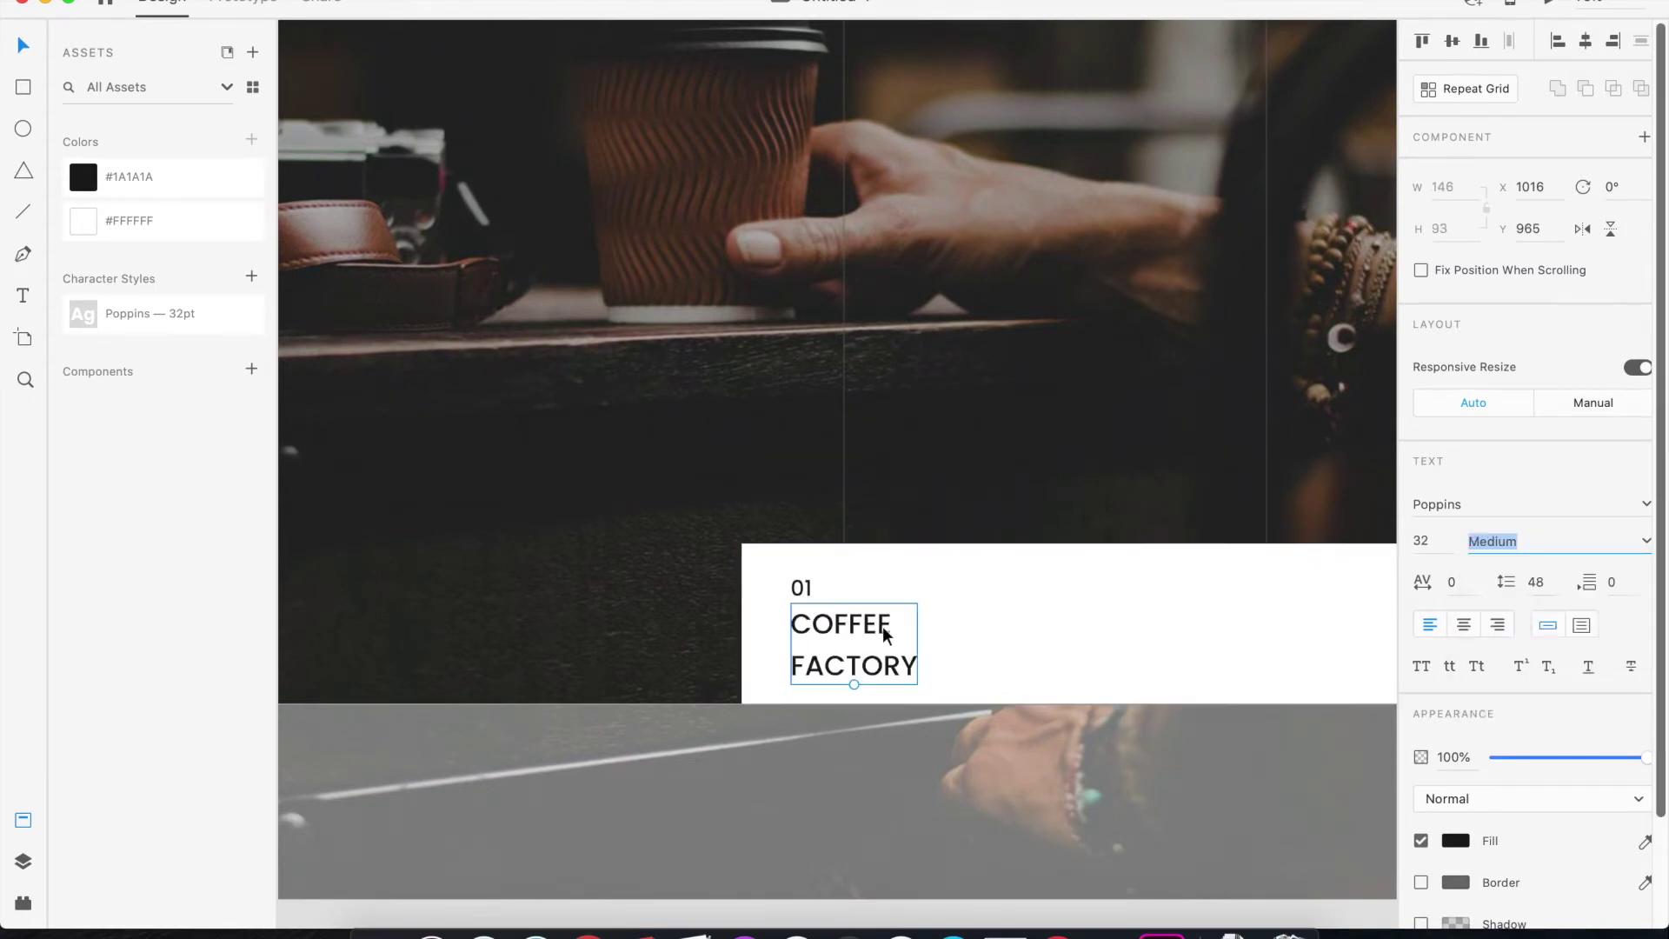
Reduce the COFFEE FACTORY text size to 25
click(1426, 541)
text(30)
key(Return)
key(Down)
key(Down)
key(Down)
key(Down)
key(Down)
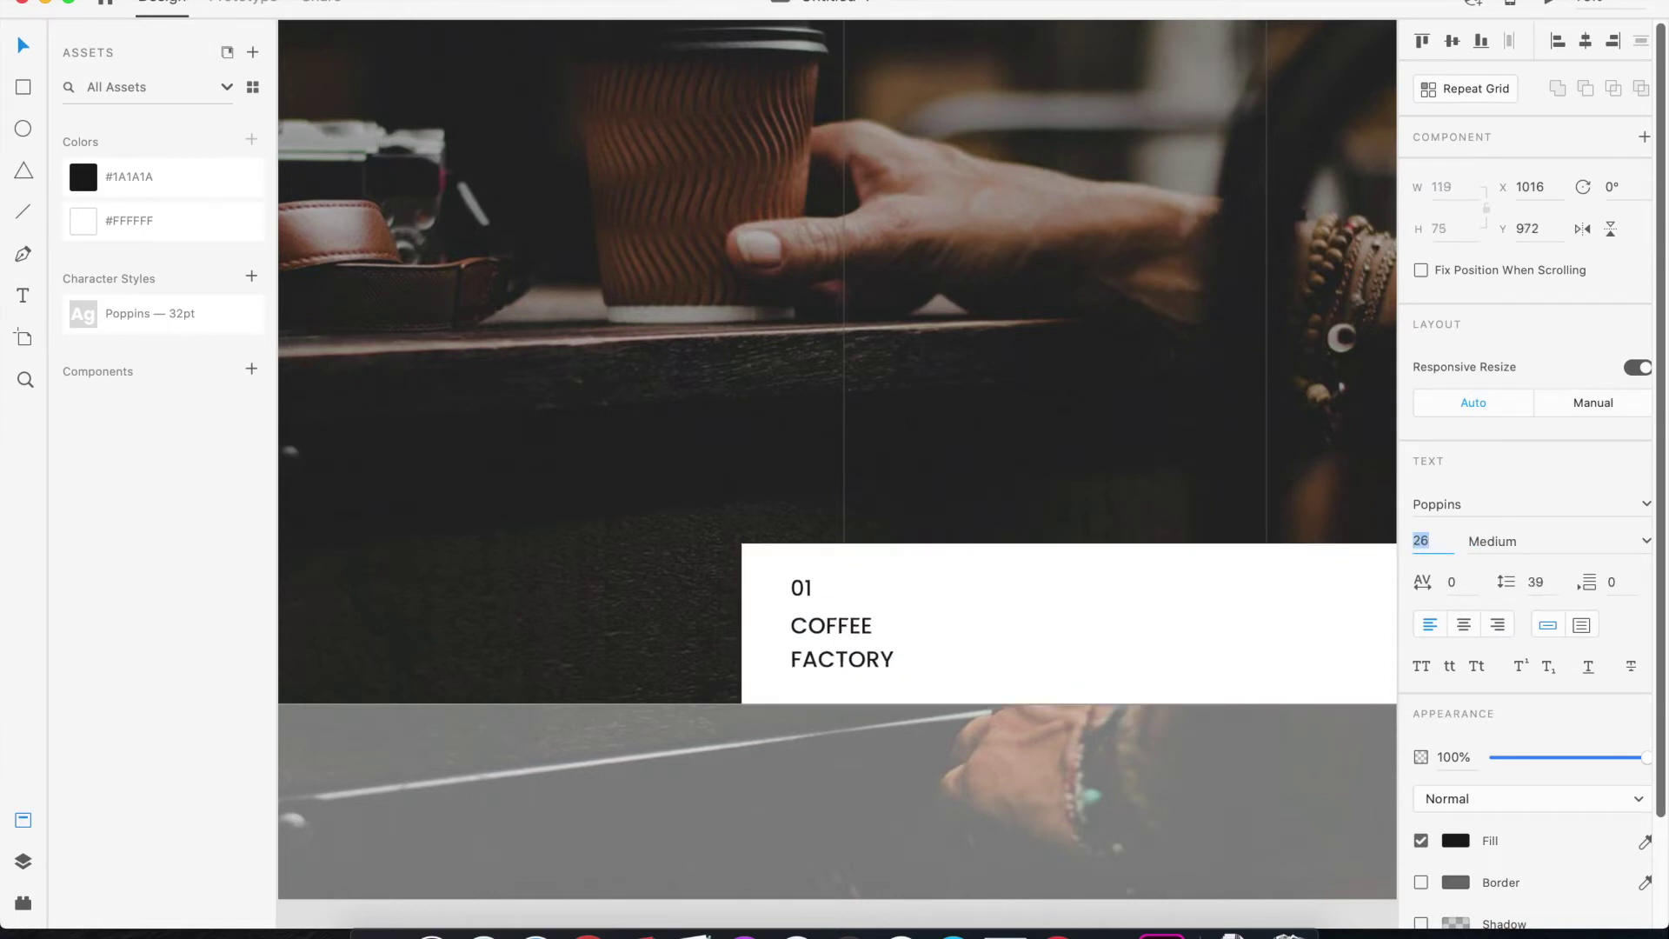
Reduce the 01 label to size 18 and place it just above COFFEE FACTORY at X 1016, Y 949
click(801, 591)
drag(803, 605, 802, 598)
key(shift+Down)
key(shift+Down)
key(Up)
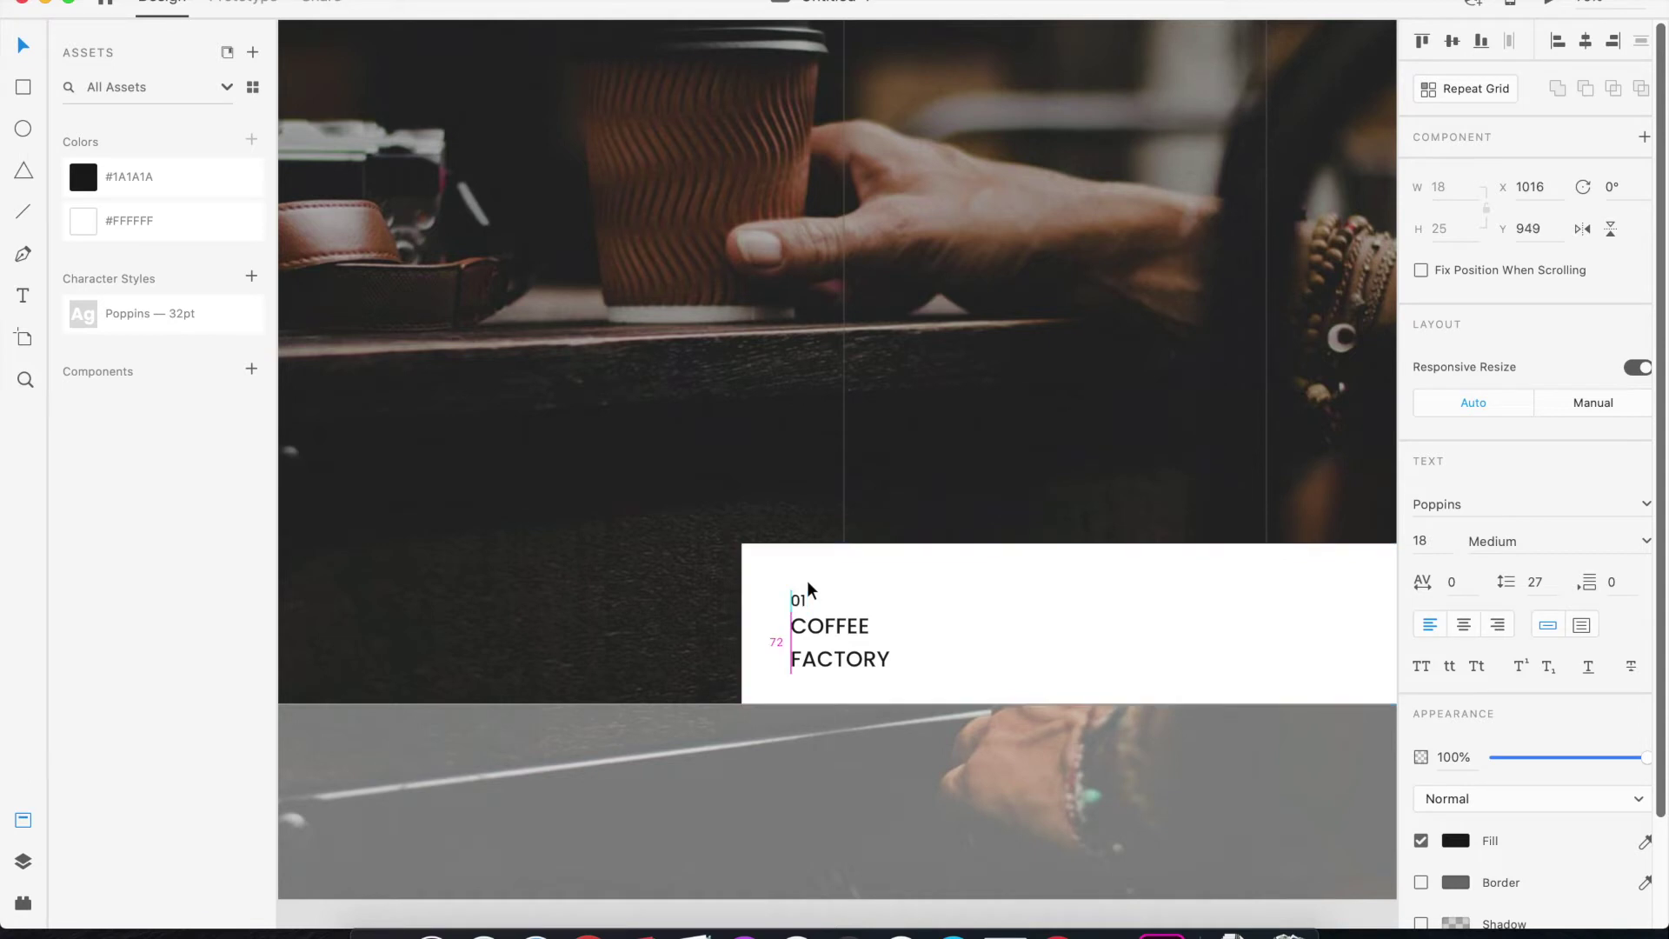
Group the 01 label with the COFFEE FACTORY text and centre the group vertically in the white panel
click(22, 296)
click(22, 49)
key(super+minus)
click(715, 674)
click(842, 569)
shift+click(811, 559)
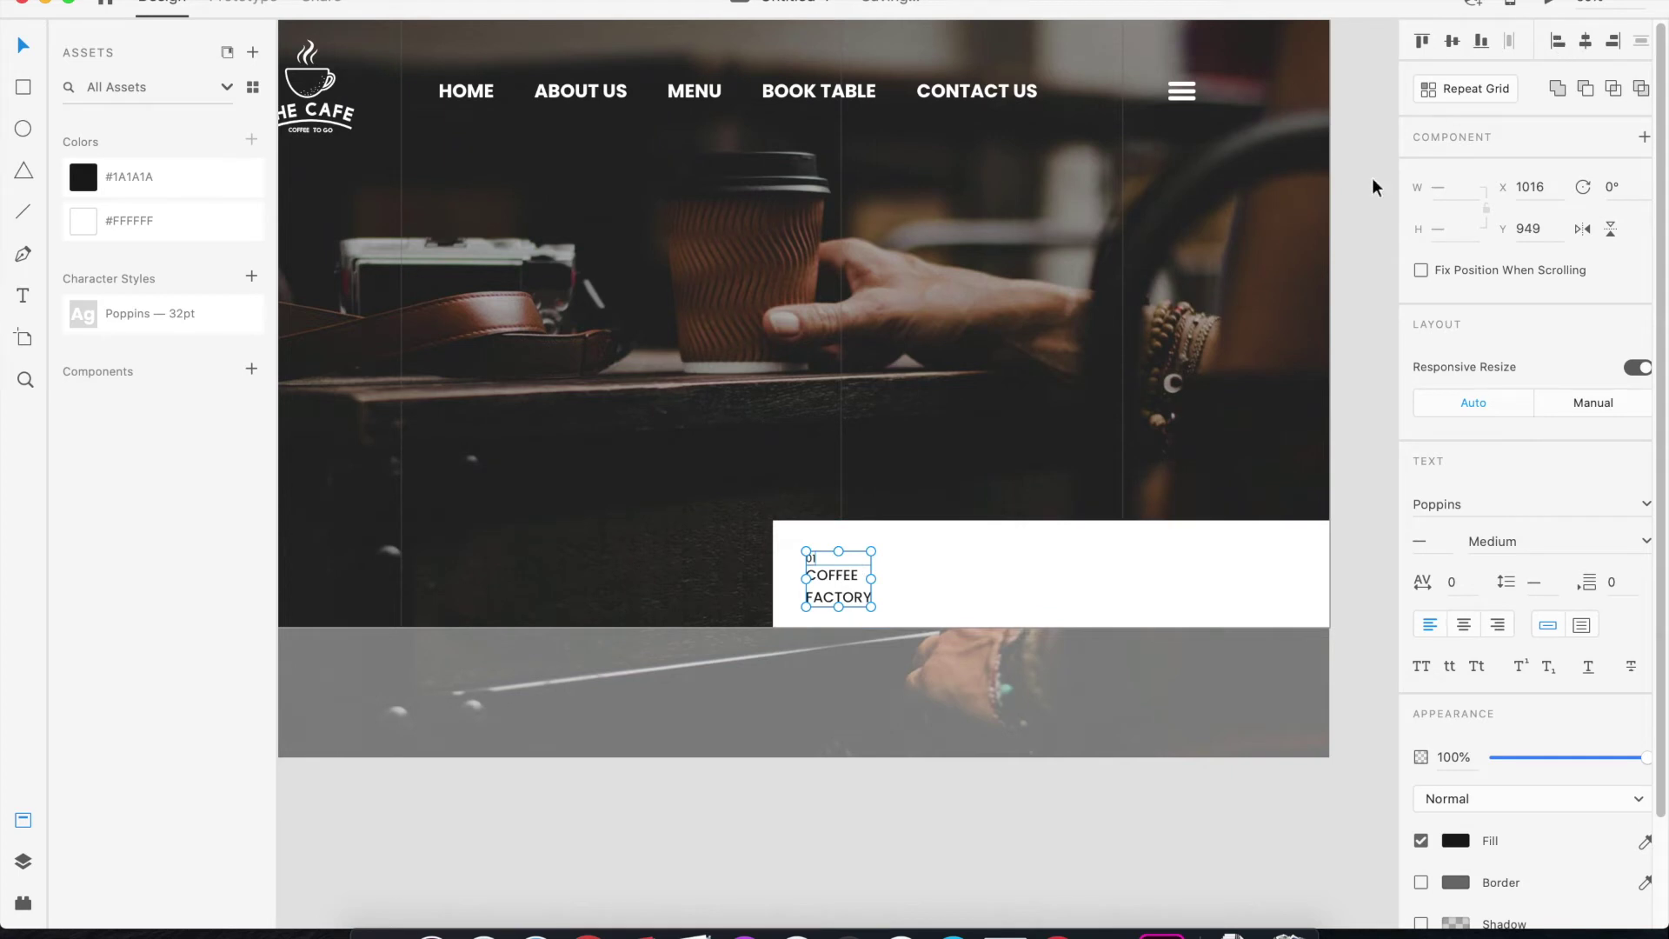
key(super+g)
Repeat the 01 COFFEE FACTORY group into three evenly spaced columns across the panel and ungroup the repeat grid
click(1467, 89)
drag(873, 574, 1039, 574)
drag(876, 576, 981, 585)
right_click(1027, 571)
click(1086, 638)
click(969, 768)
click(1017, 572)
right_click(1017, 572)
click(1056, 637)
click(950, 809)
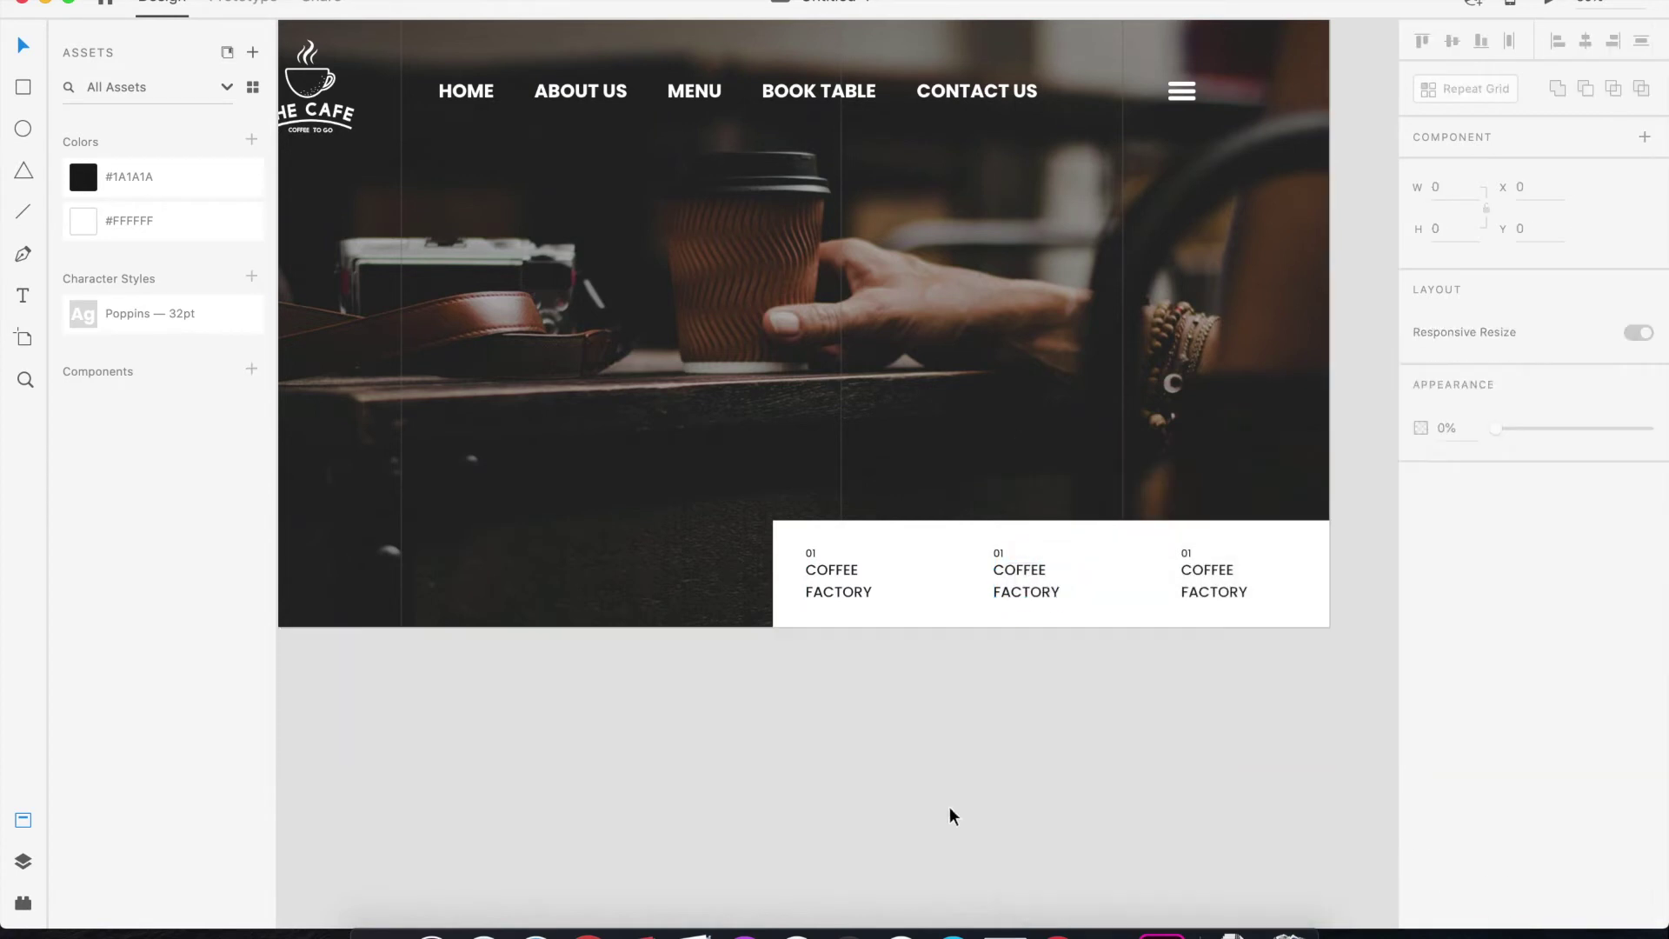
Change the middle column's number to 02 and its text to LIFE BEGINS WITH COFFEE on two lines
key(super+equal)
key(t)
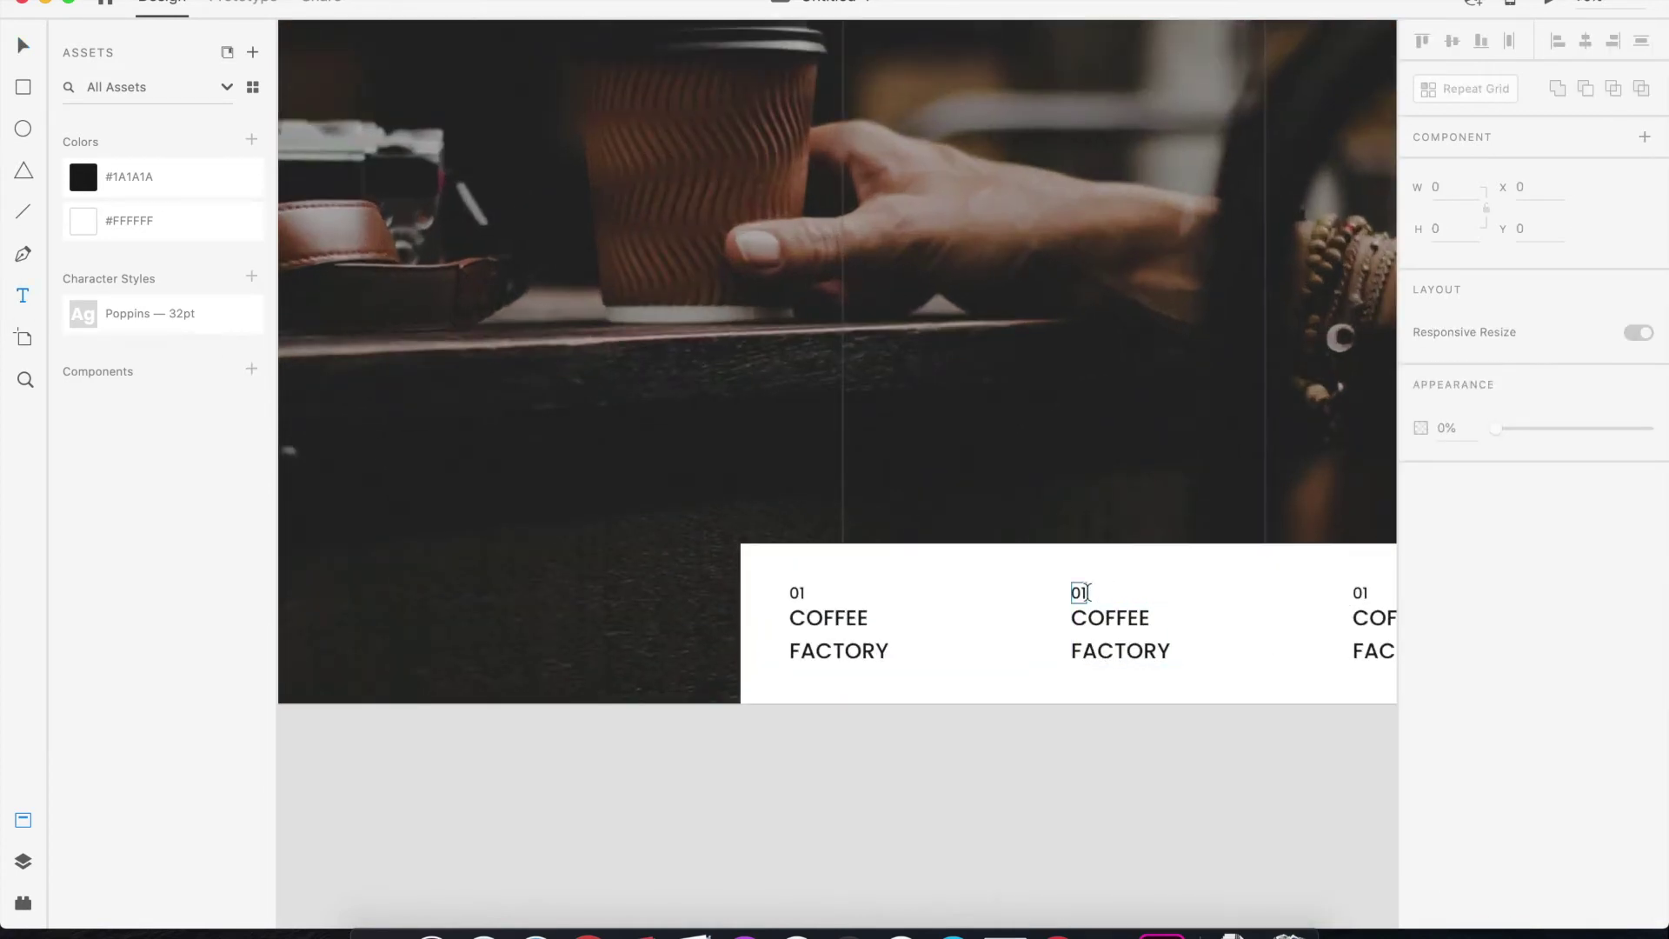
click(1078, 593)
drag(1076, 594, 1073, 594)
double_click(1082, 596)
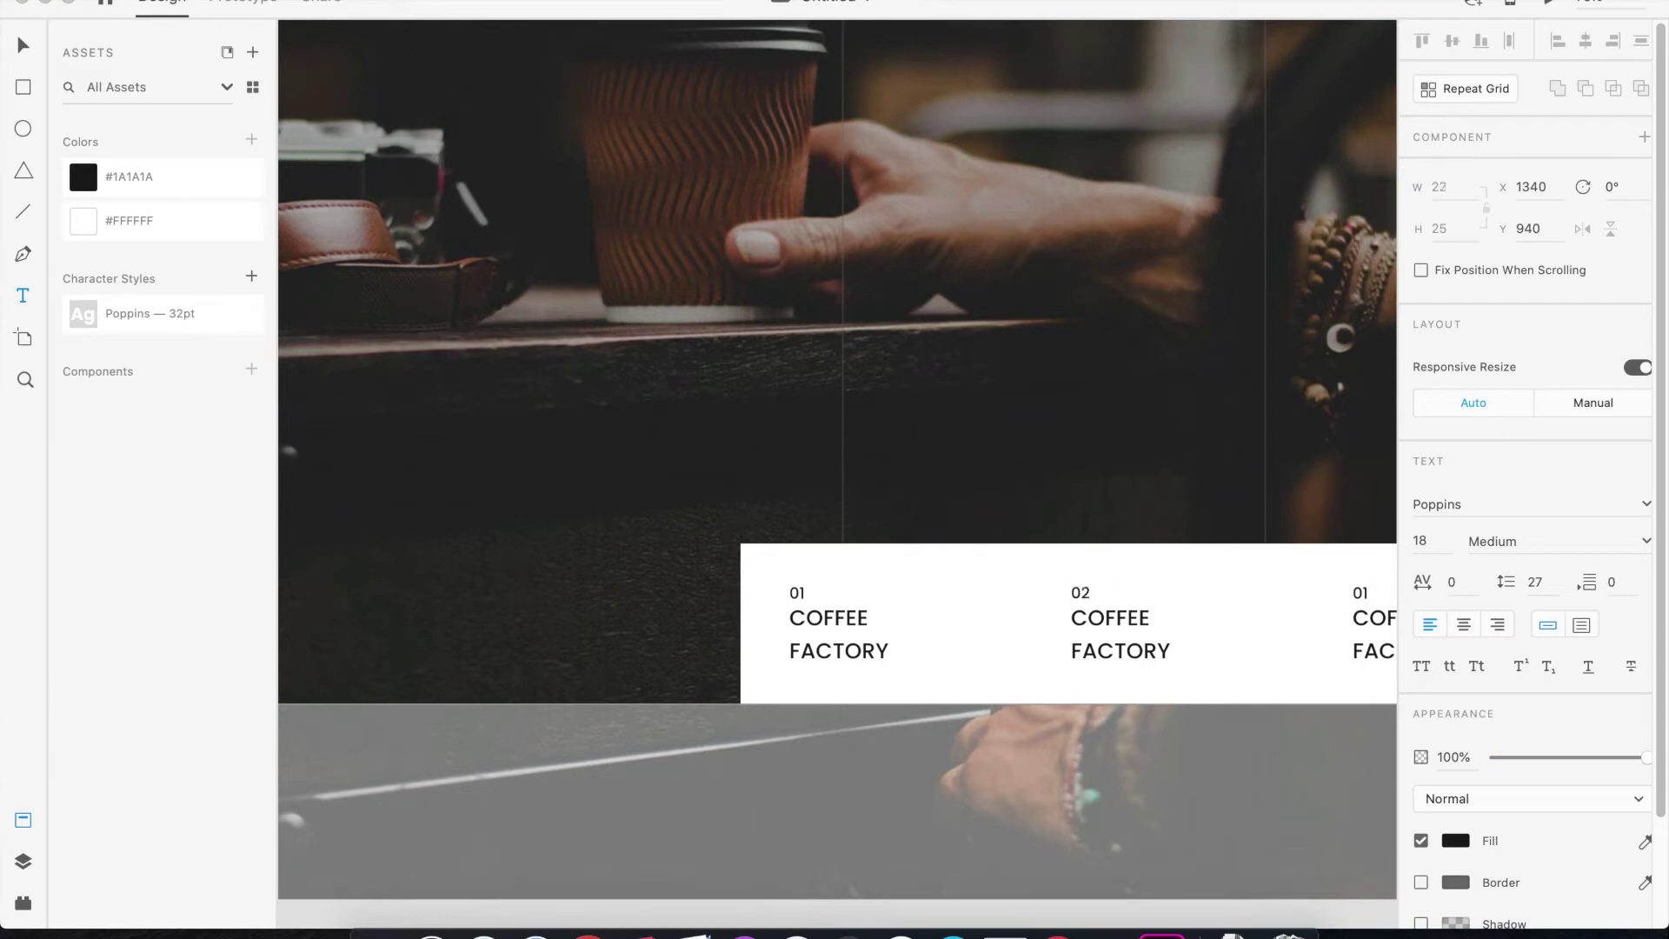
key(Escape)
triple_click(1089, 626)
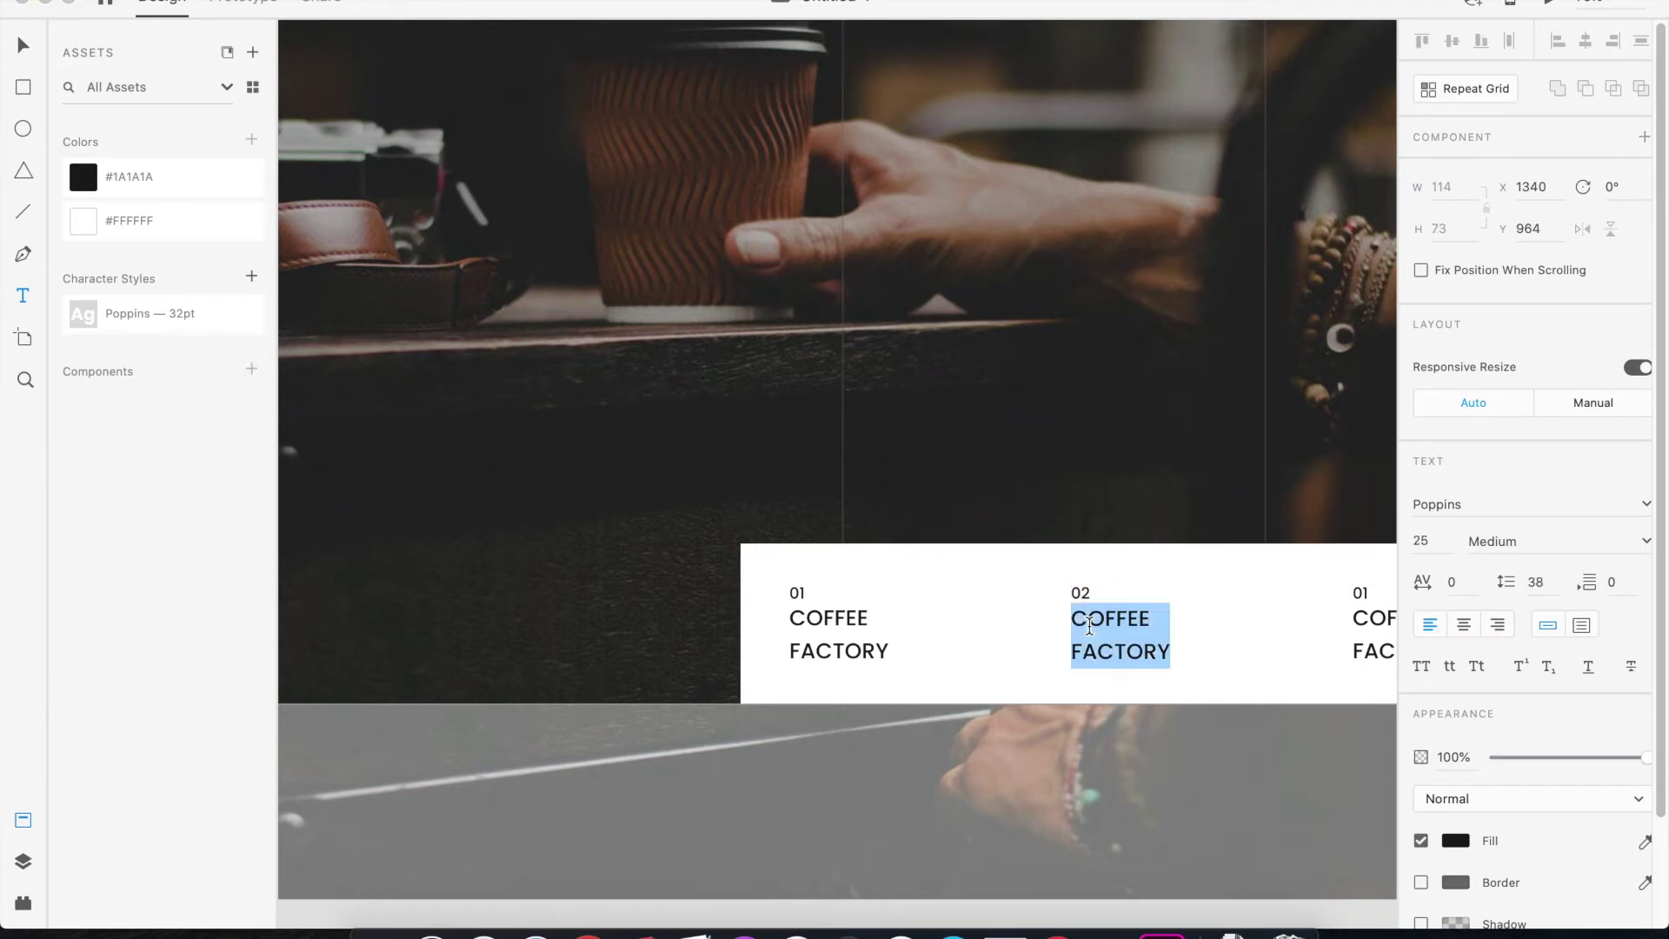
text(LIFE BEGINS WITH)
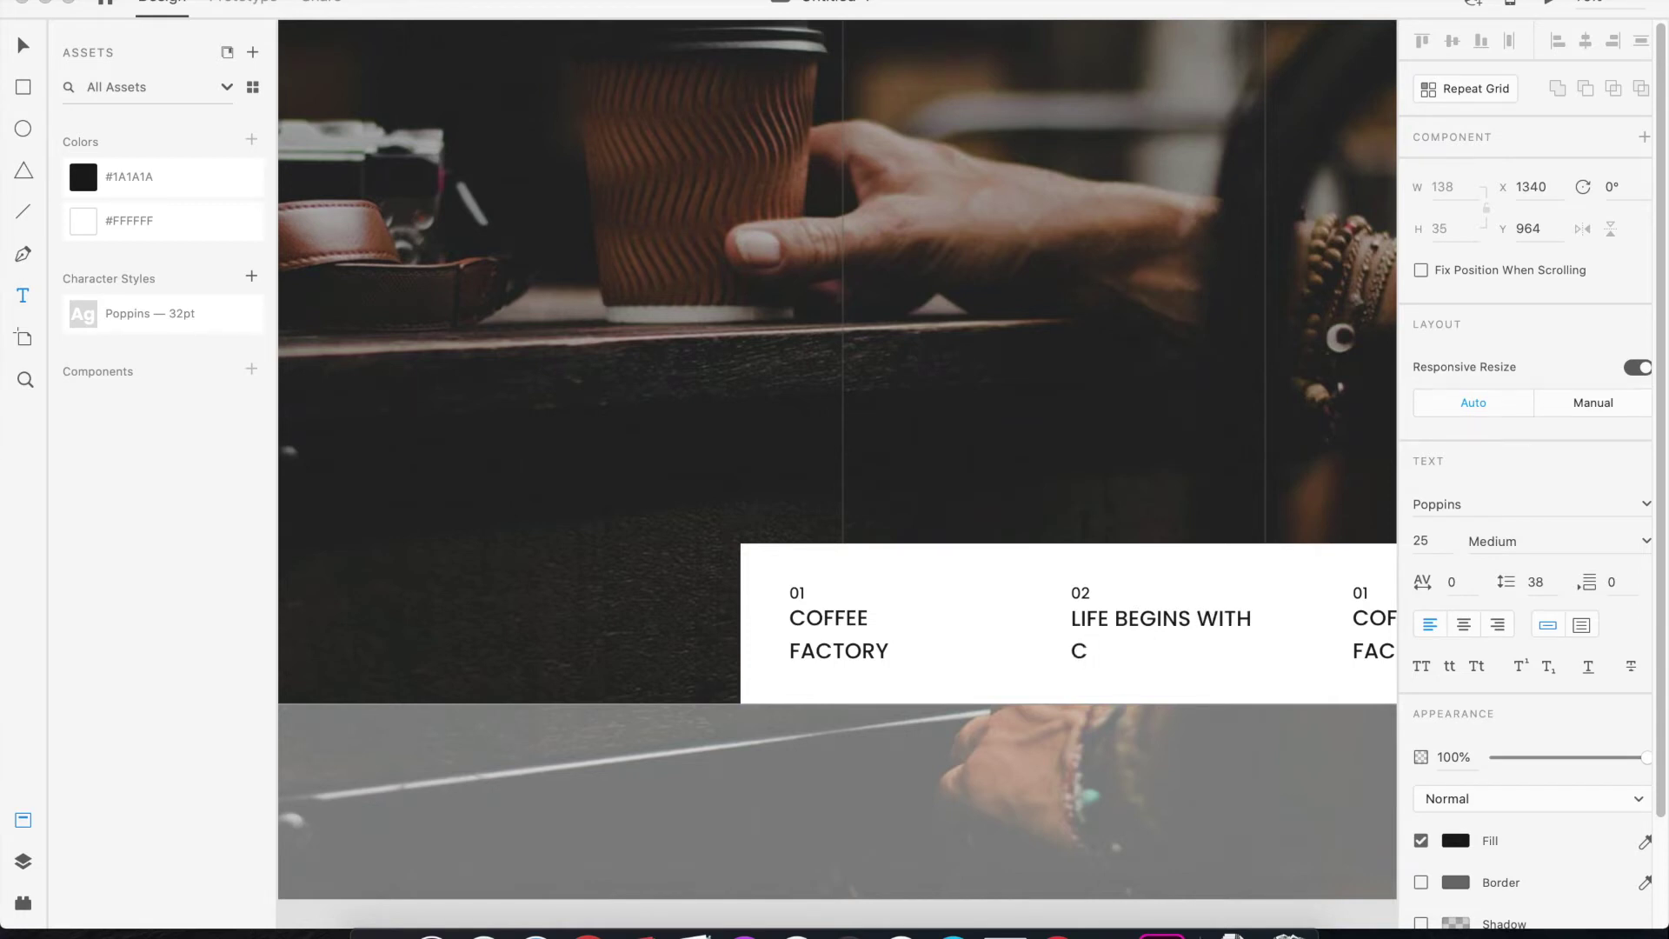
key(super+minus)
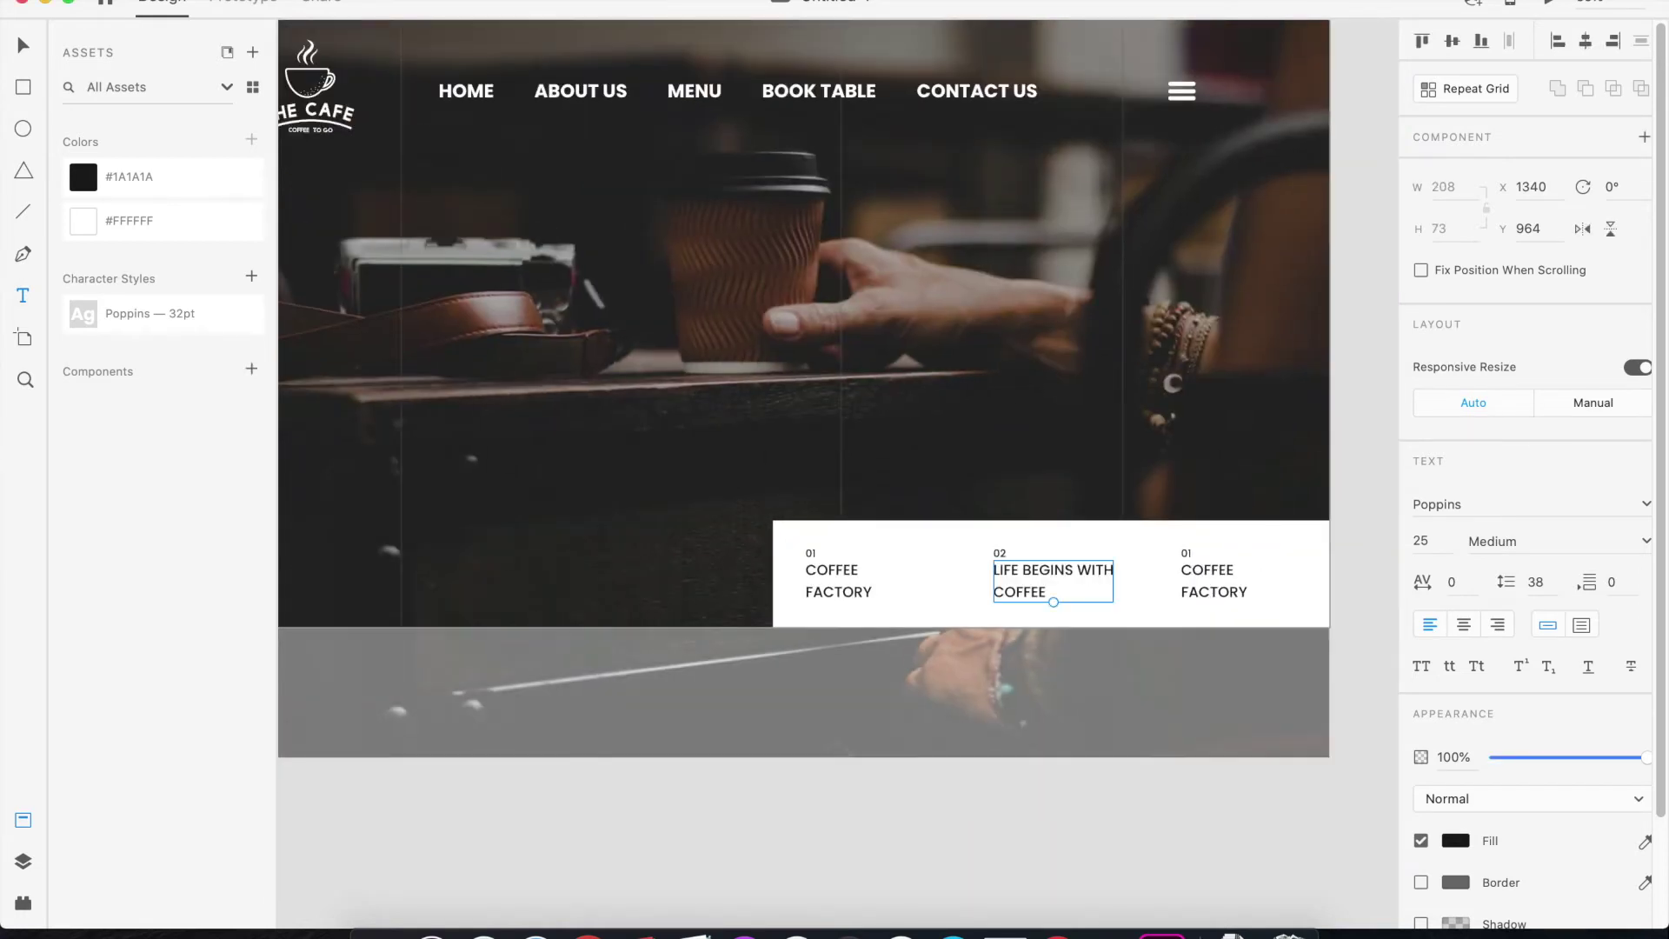
Change the last column's number to 03 and its text to COFFEE MASTER
double_click(1186, 553)
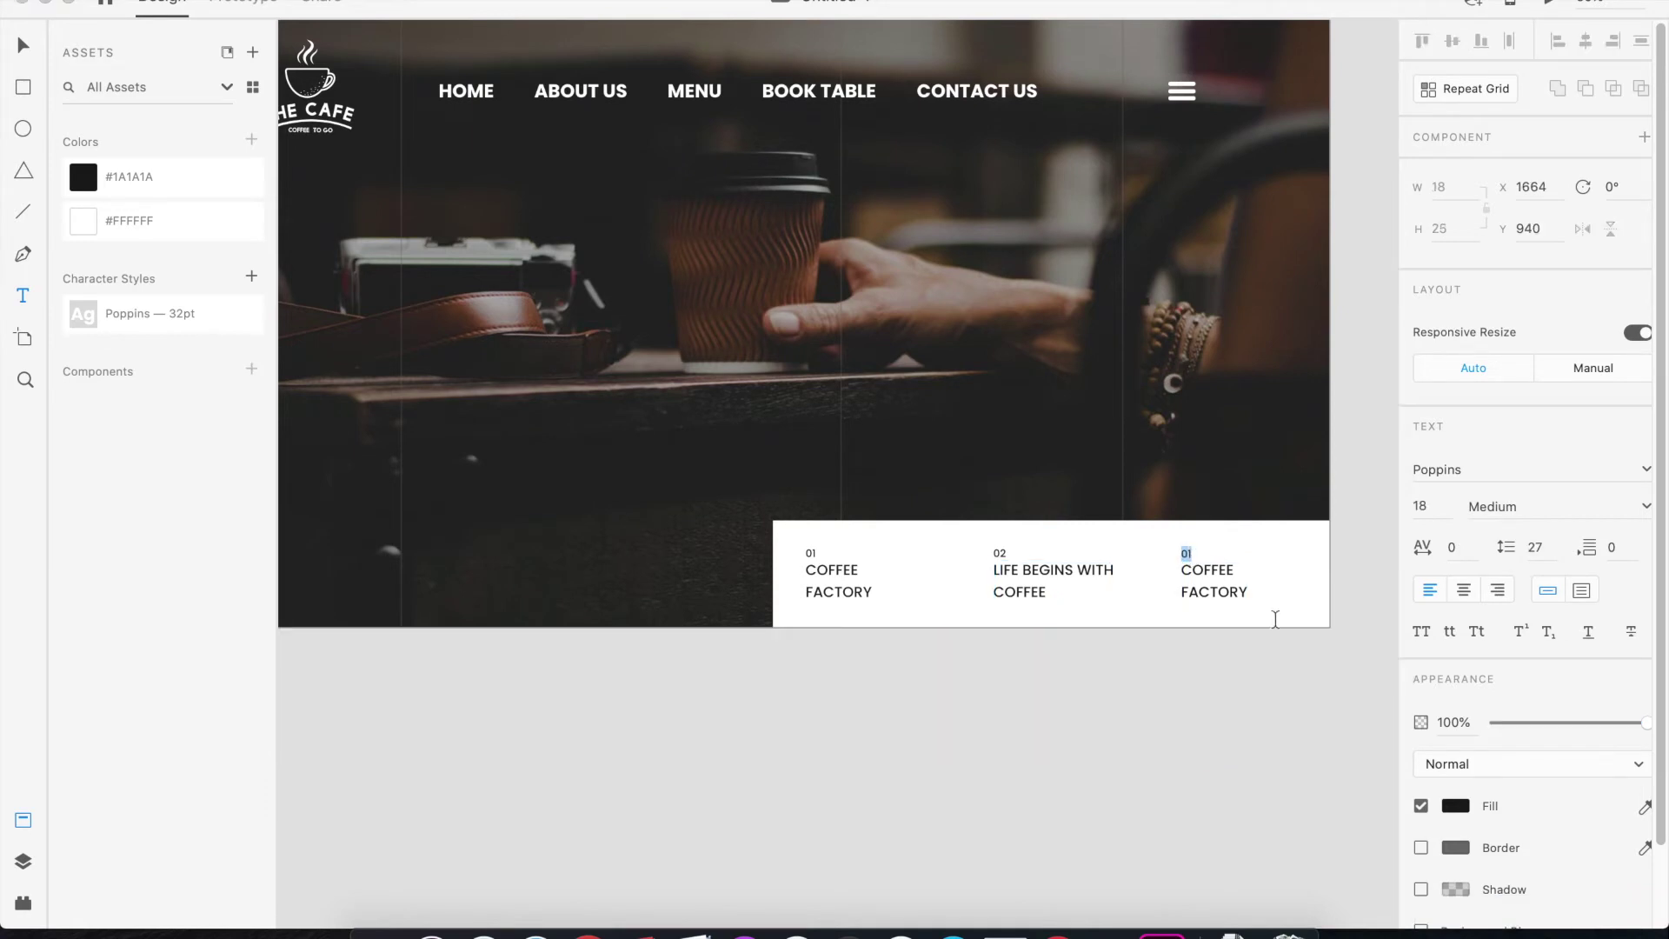
click(1213, 573)
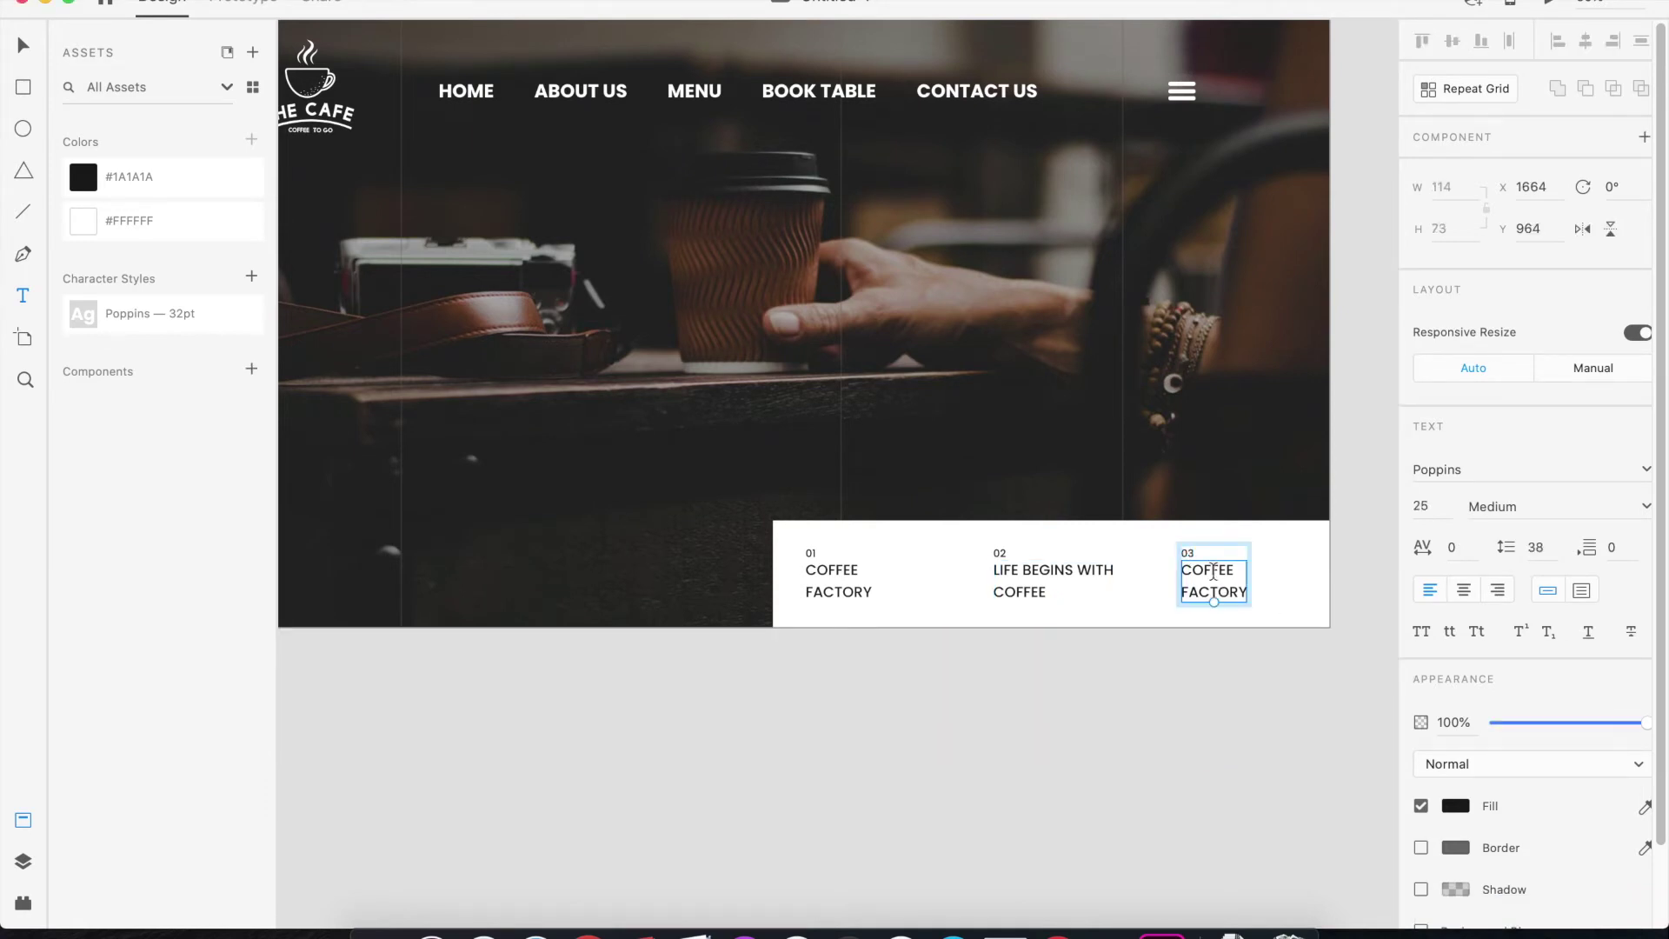
double_click(1214, 572)
double_click(1214, 592)
text(MASTER)
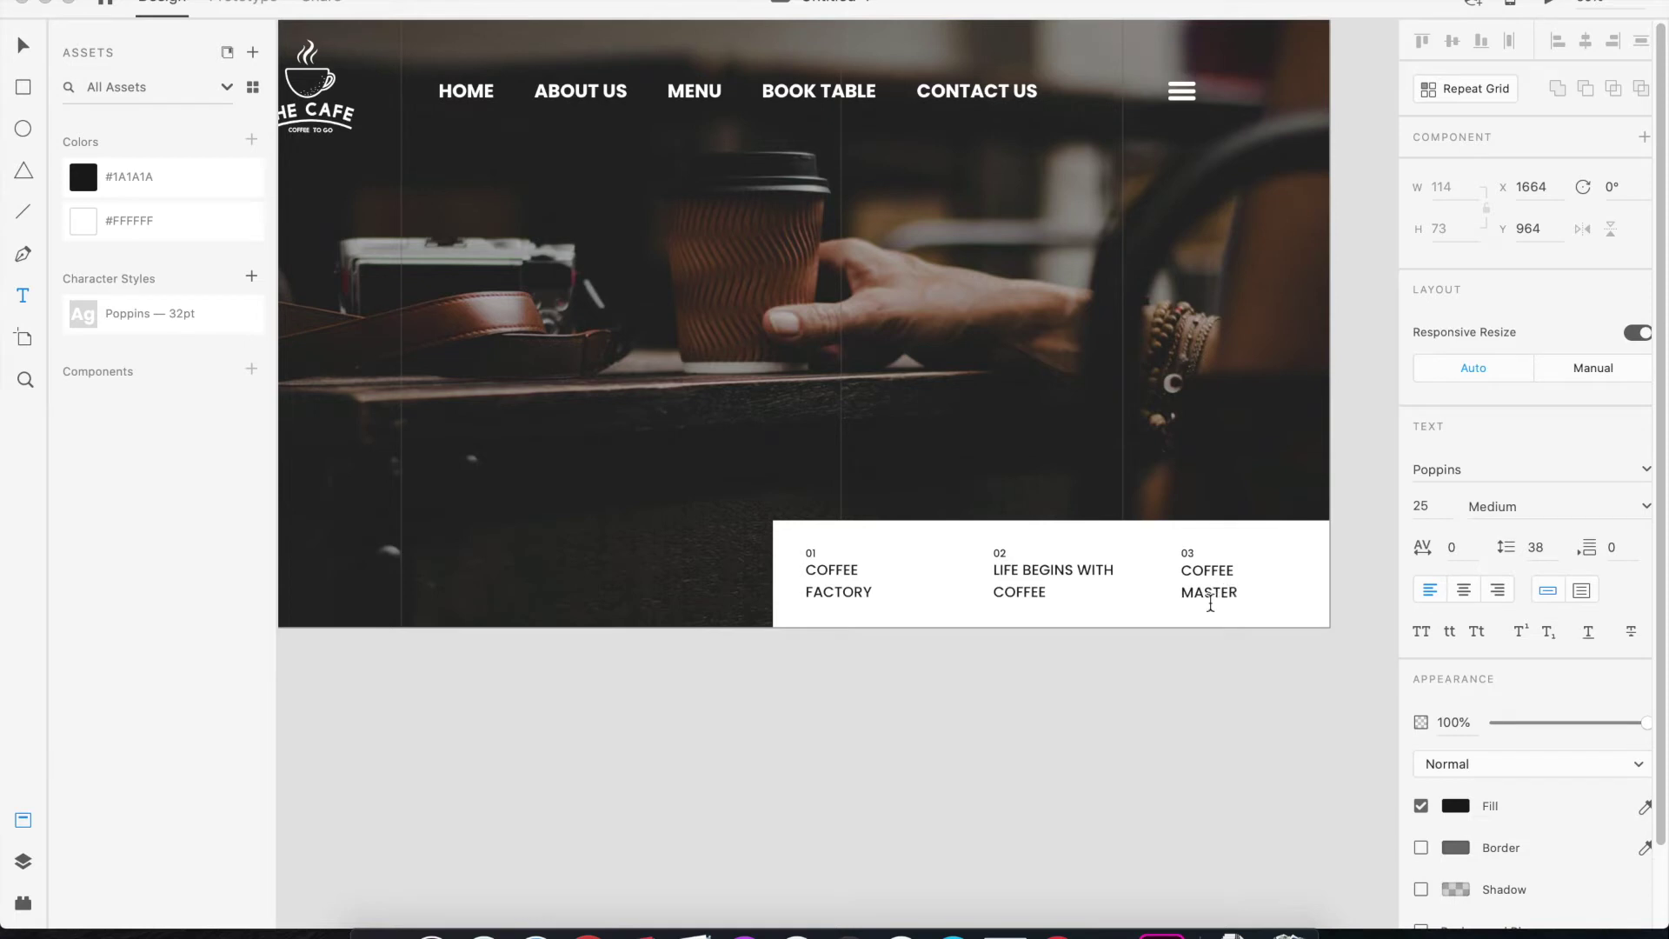
key(Escape)
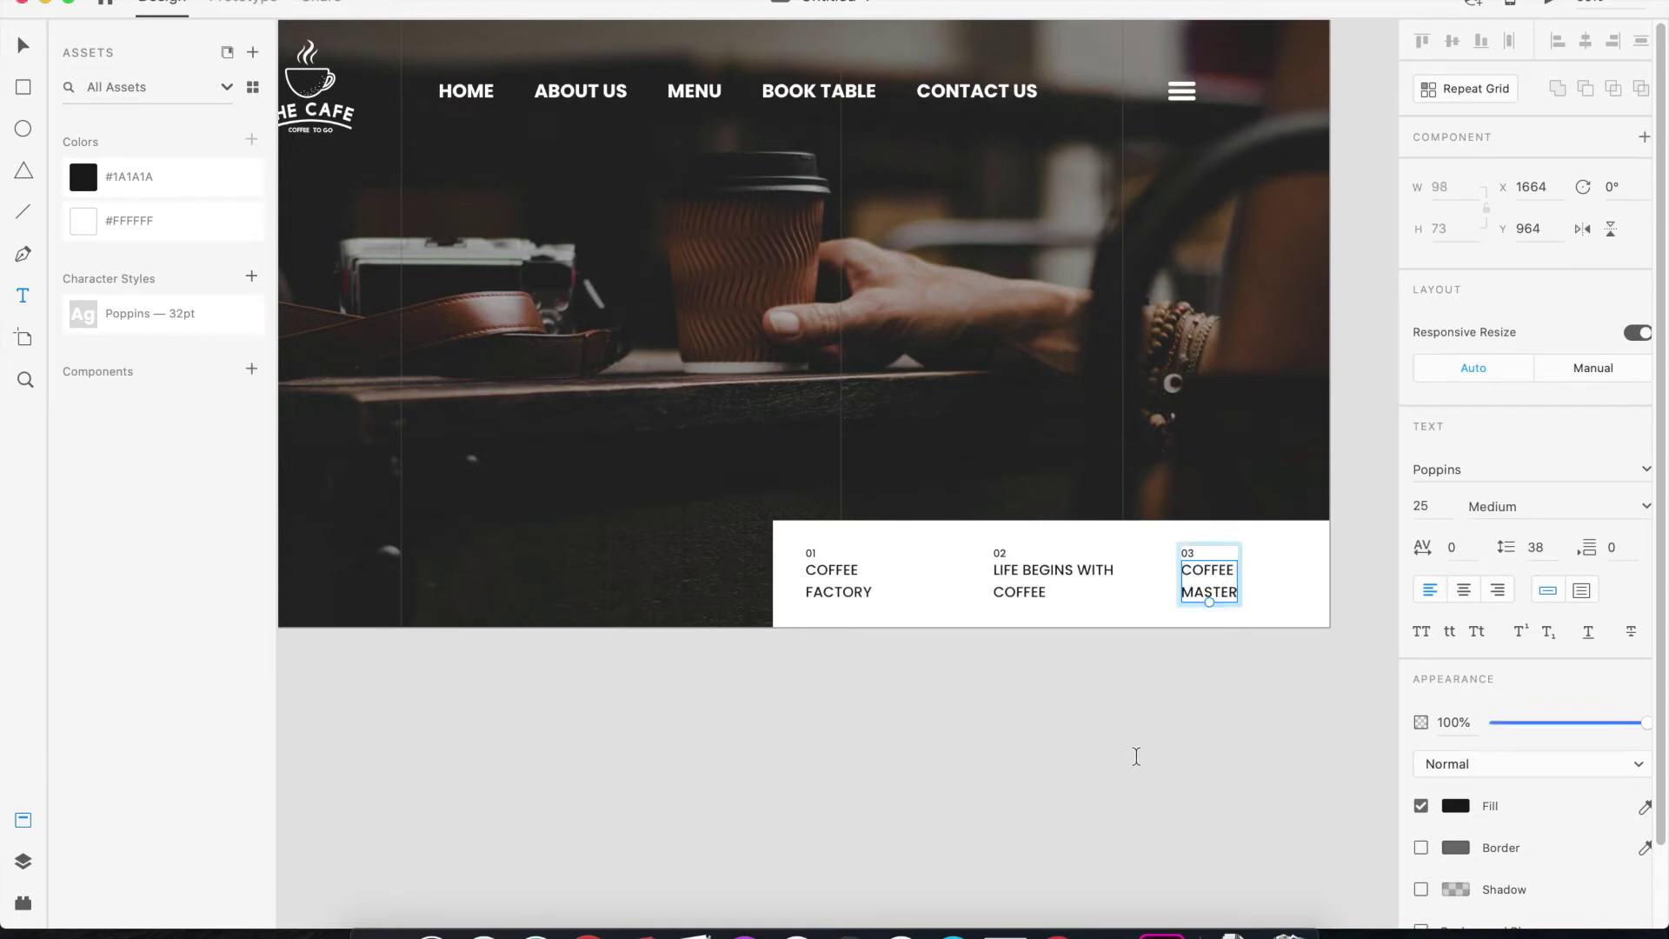
click(30, 49)
click(857, 820)
Narrow the white panel so its left edge meets the middle vertical guide line
click(940, 586)
double_click(798, 573)
drag(798, 574, 837, 578)
Move the 01 COFFEE FACTORY group right to X 1166
key(shift+Right)
key(shift+Right)
key(shift+Right)
key(shift+Right)
key(shift+Right)
key(shift+Right)
click(815, 573)
click(895, 578)
key(shift+Right)
key(shift+Right)
key(shift+Right)
key(shift+Right)
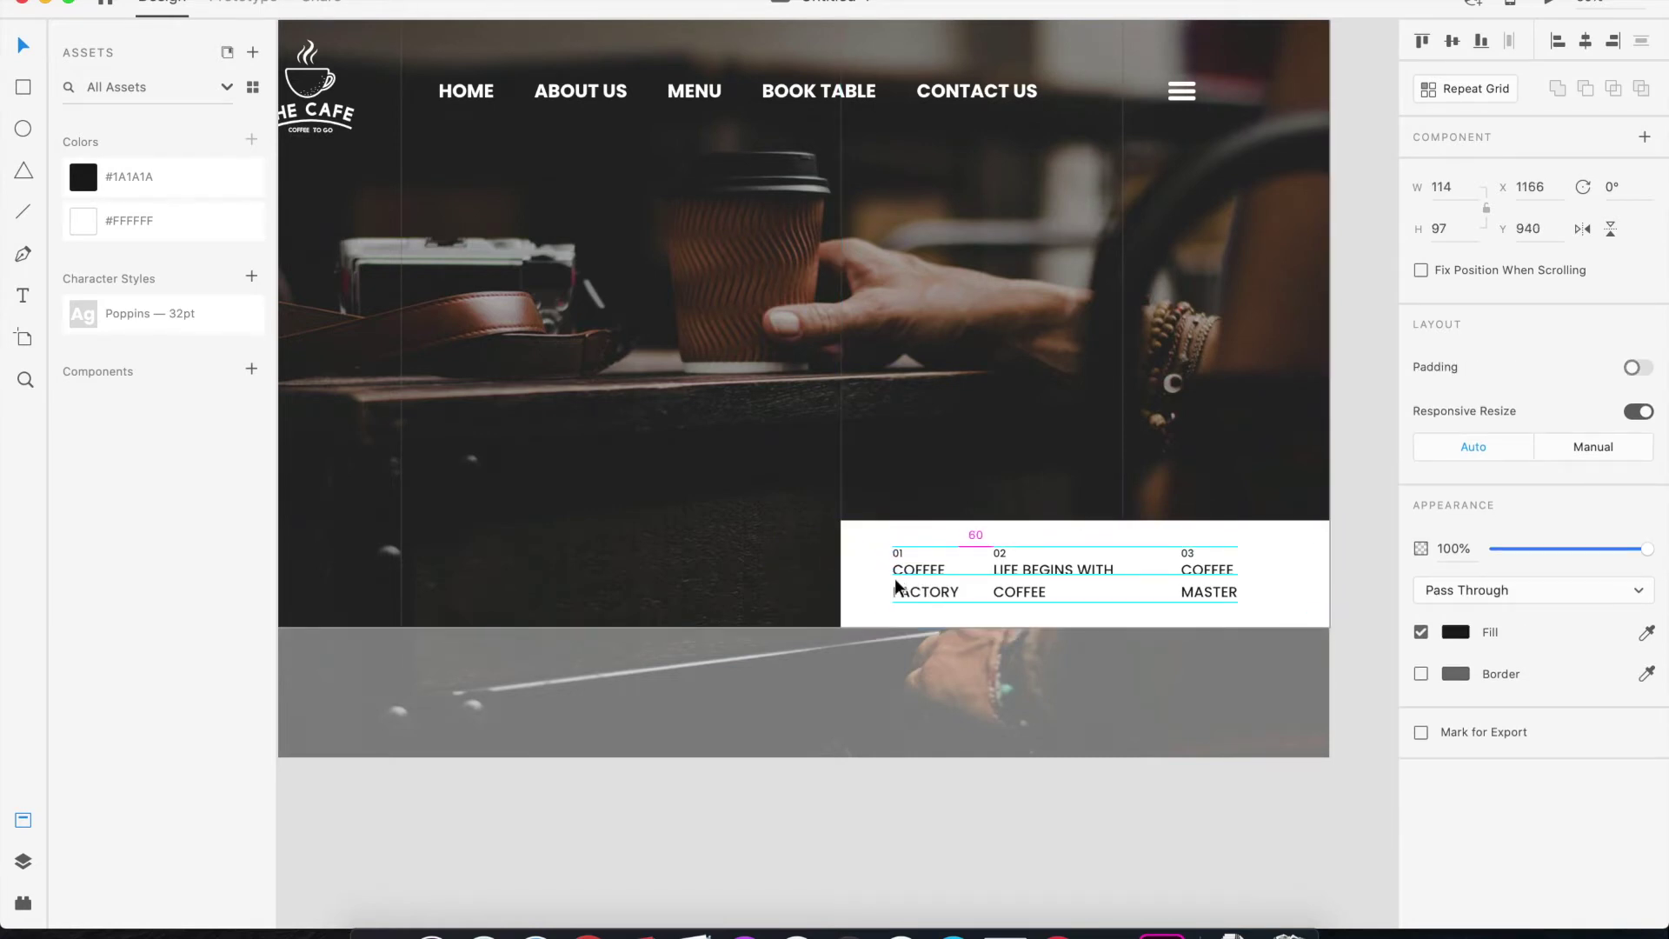
Group the 02 number with its text and nudge it right by 20, and nudge the 03 group left to X 1654
click(1045, 566)
shift+click(1000, 553)
key(super+g)
key(shift+Right)
key(shift+Right)
click(1223, 574)
key(shift+Left)
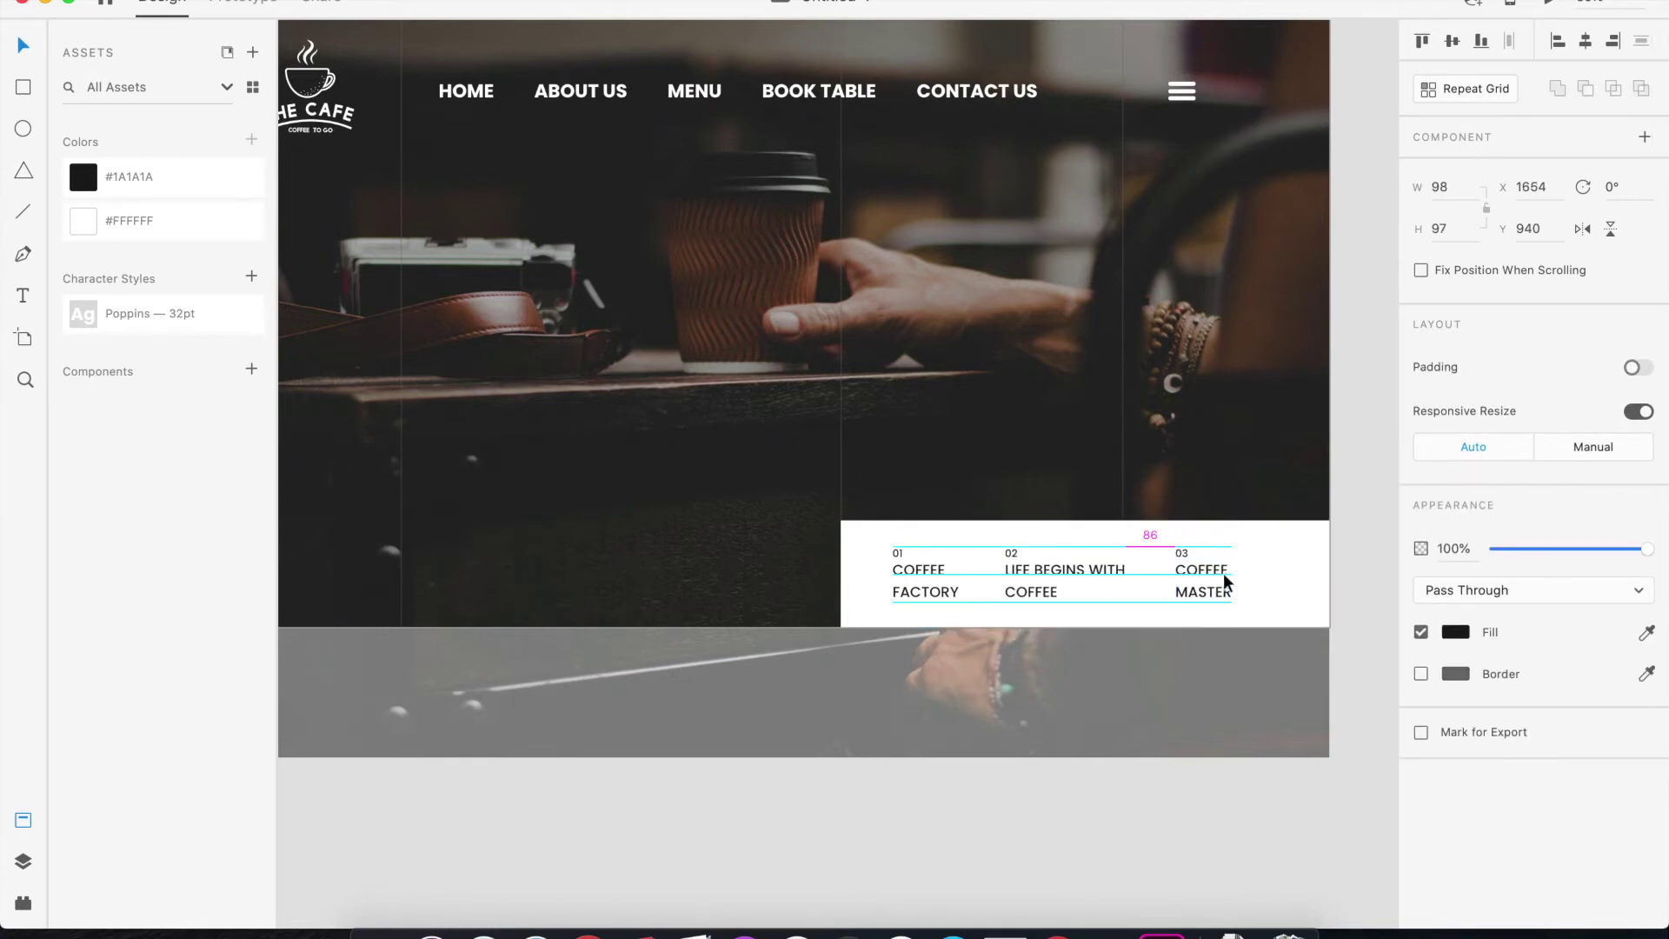
Align the menu icon's right edge with the right edge of the 03 COFFEE MASTER group
drag(1019, 377, 891, 377)
click(1052, 90)
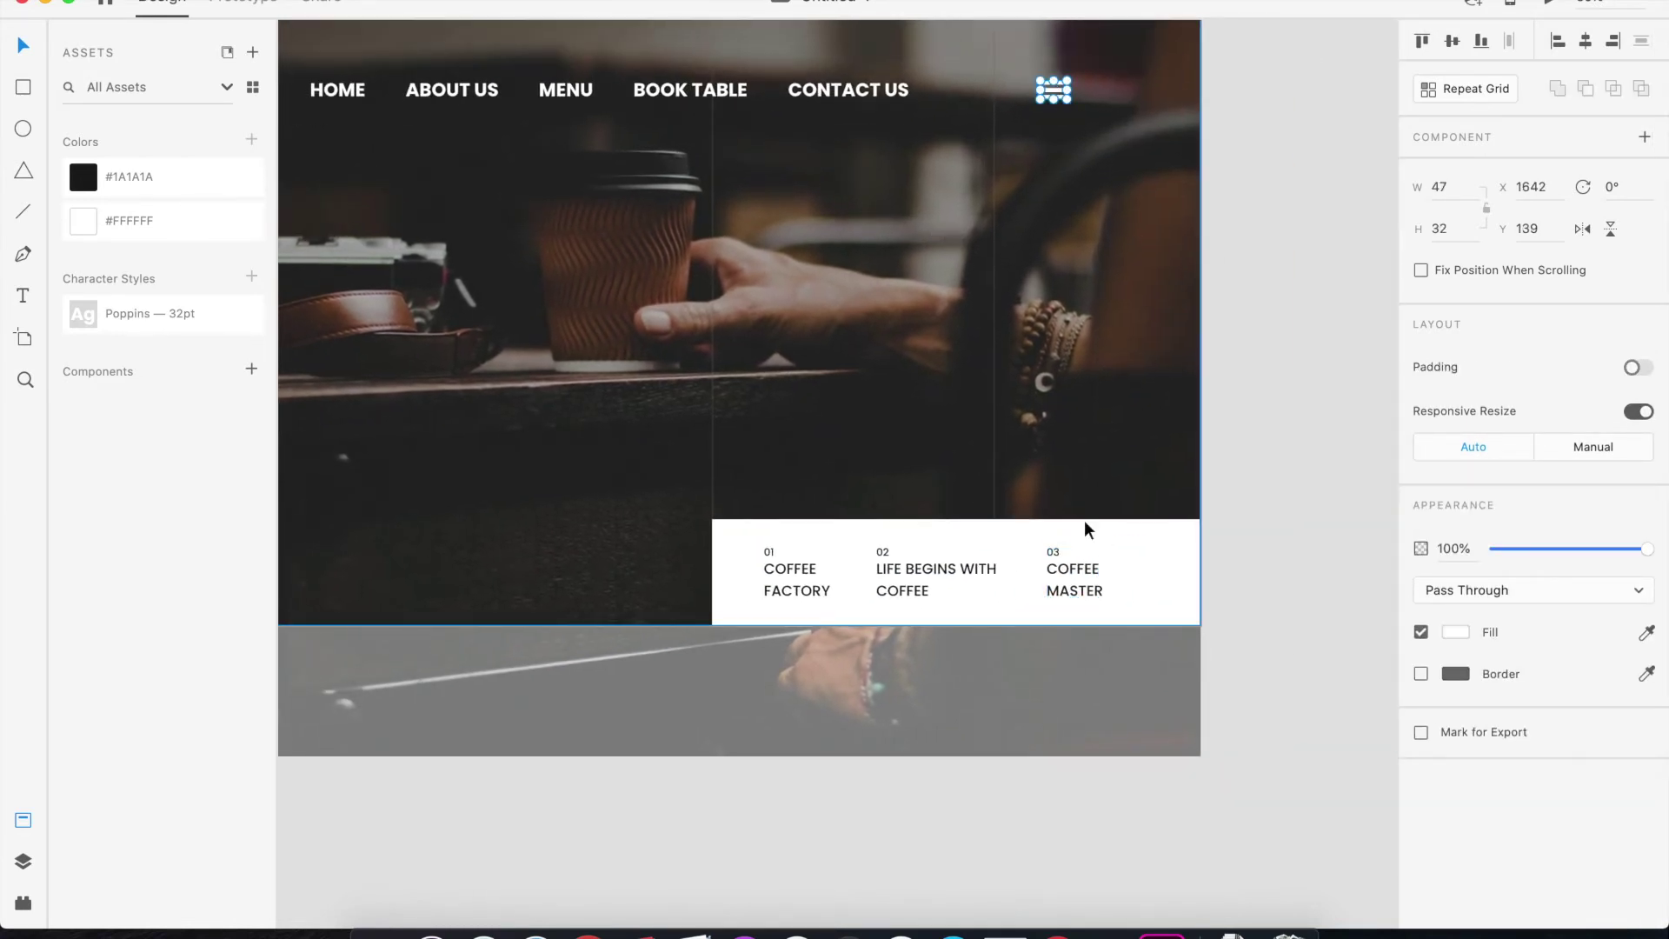
shift+click(1081, 569)
click(1609, 42)
click(1297, 214)
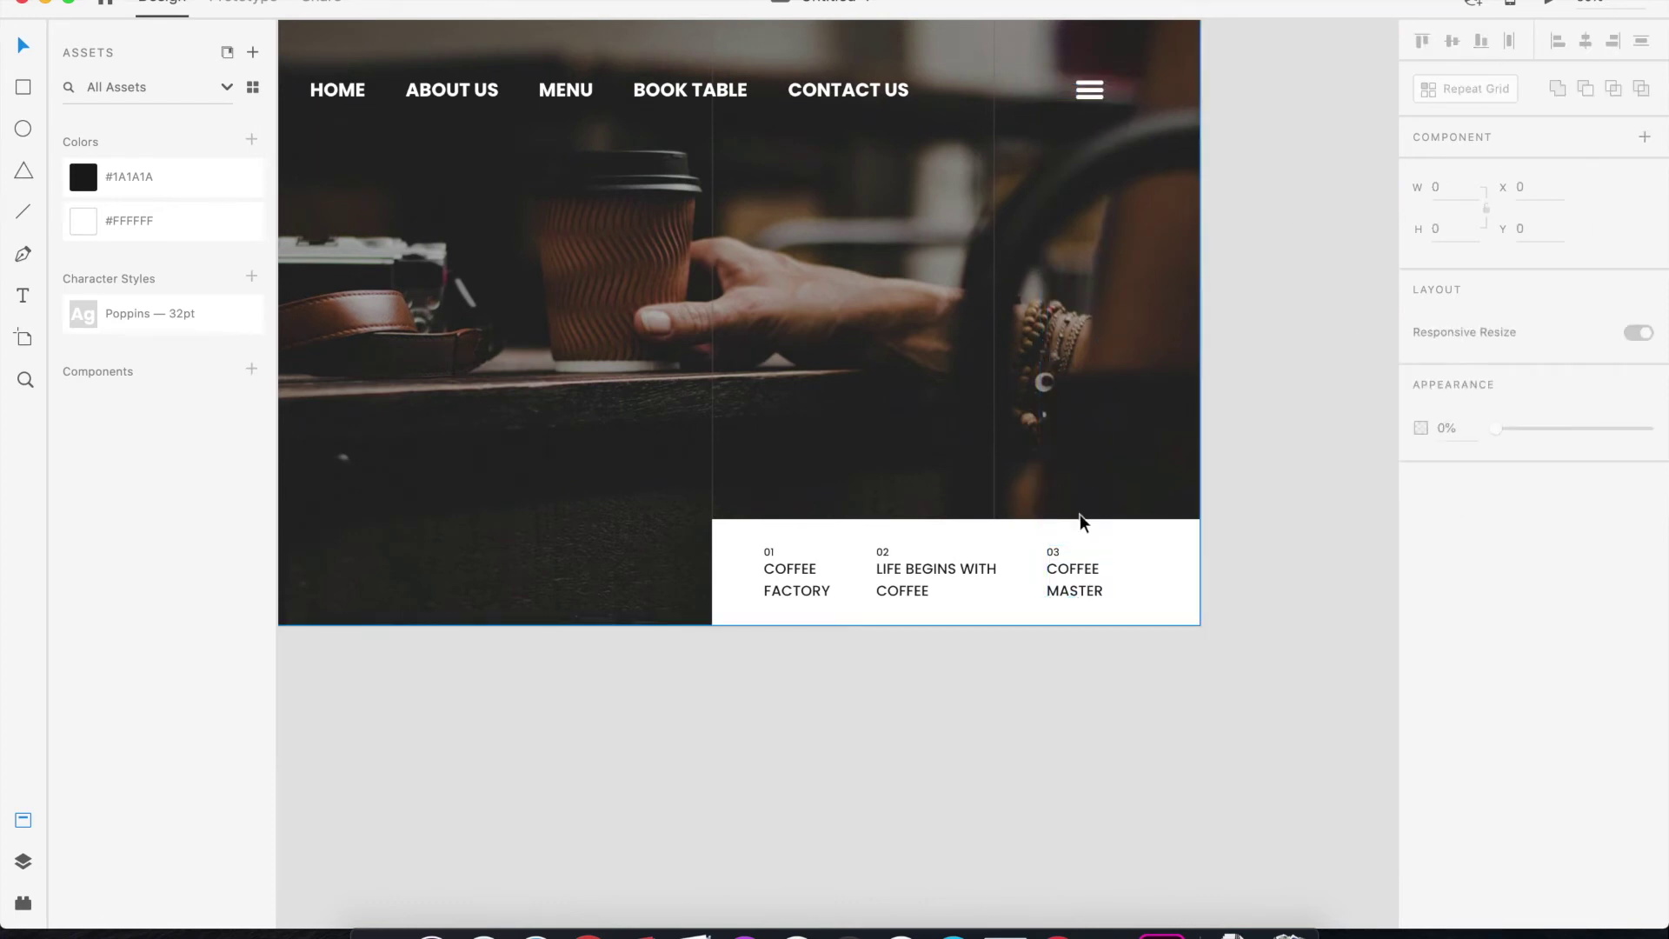
Move the 03 COFFEE MASTER group right to X 1694 and right-align the menu icon with it again
click(1081, 584)
key(shift+Right)
drag(1082, 583, 1097, 583)
shift+click(1092, 87)
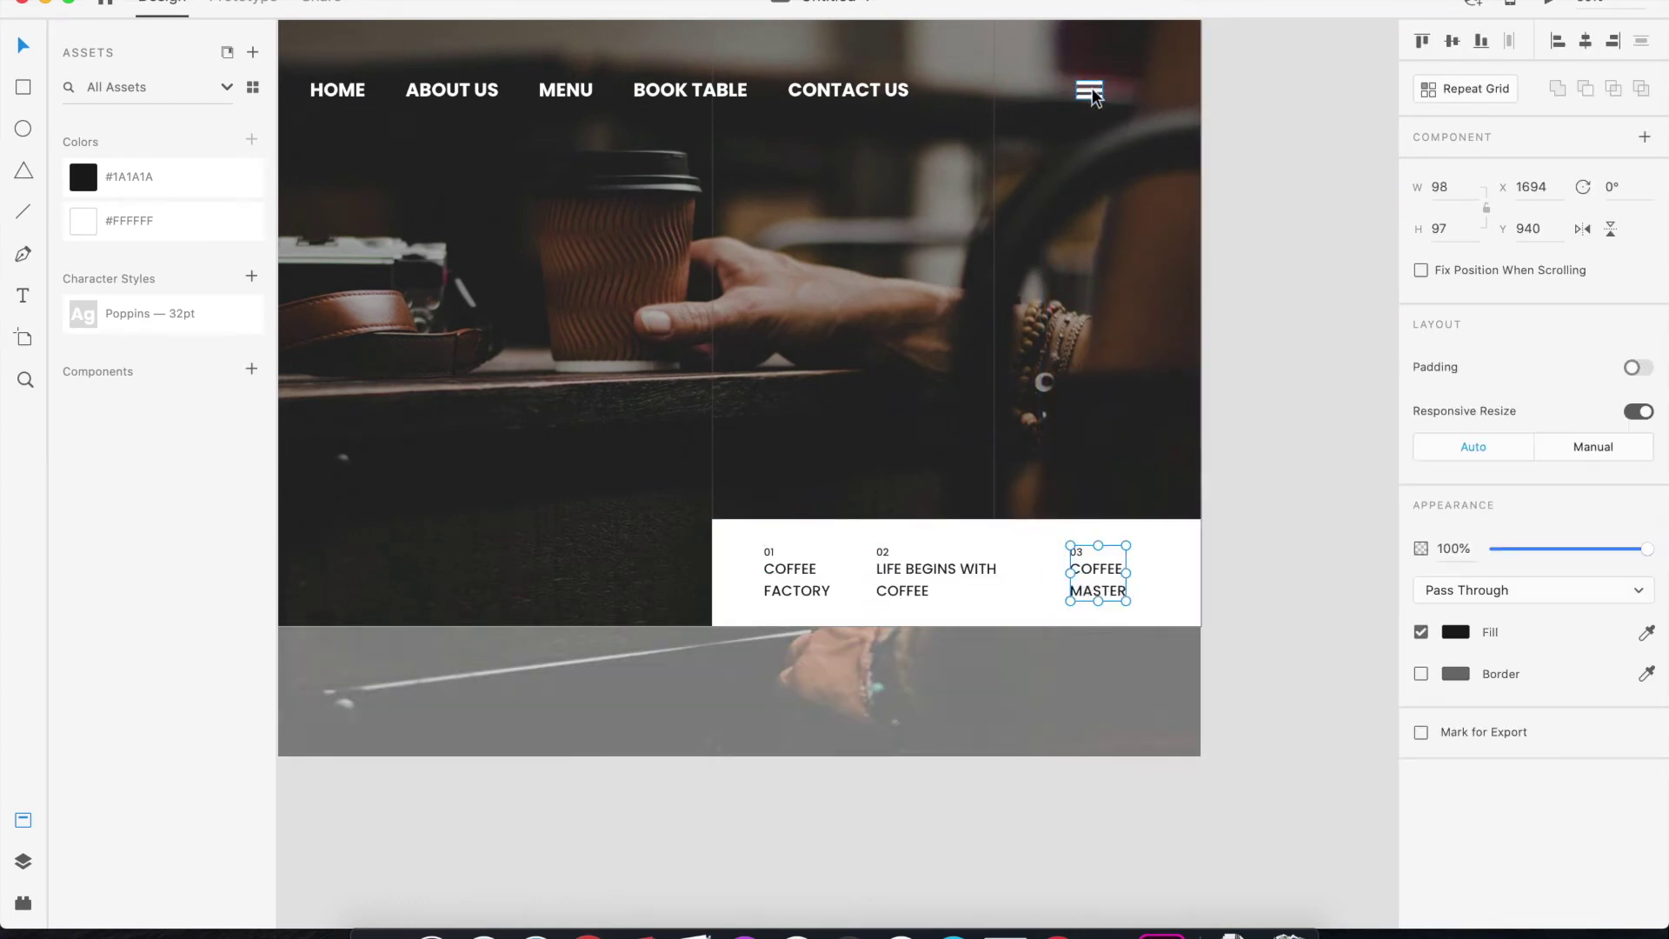
click(1612, 43)
Distribute the three numbered columns with equal horizontal gaps
click(864, 564)
shift+click(779, 567)
shift+click(1072, 589)
click(1633, 40)
click(1295, 289)
Group the three numbered columns and centre the group horizontally in the white panel at X 1186
click(803, 573)
shift+click(923, 577)
shift+click(1076, 577)
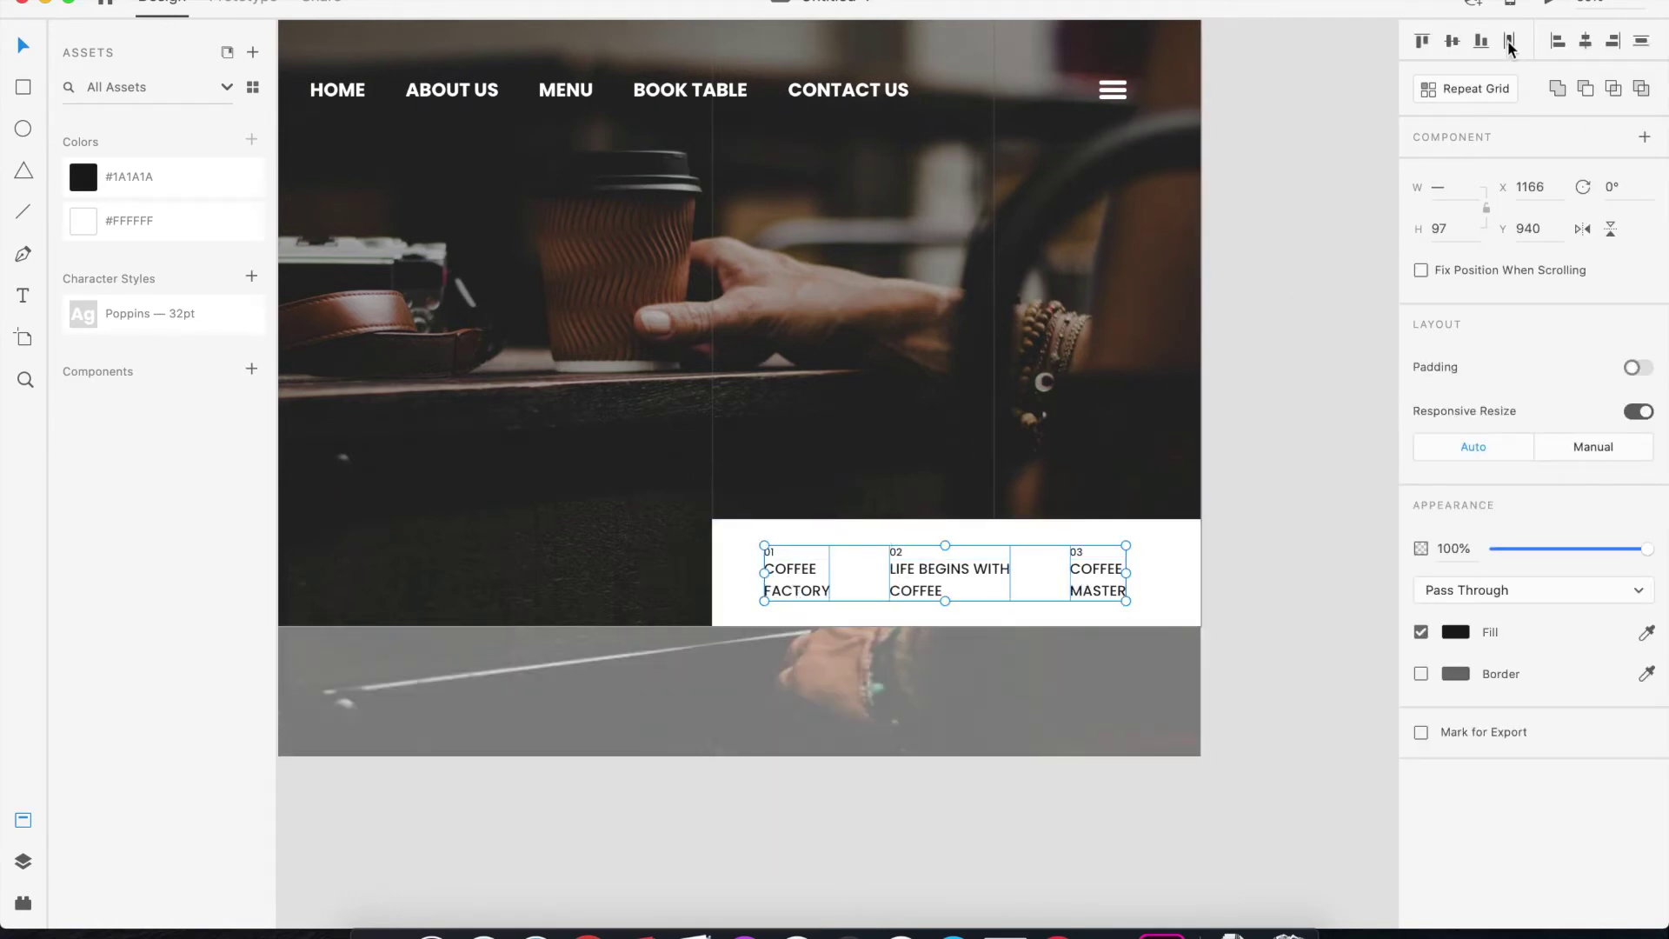
shift+click(1174, 545)
click(1586, 41)
click(1274, 328)
Right-align the menu icon with the group of three numbered columns
click(1110, 566)
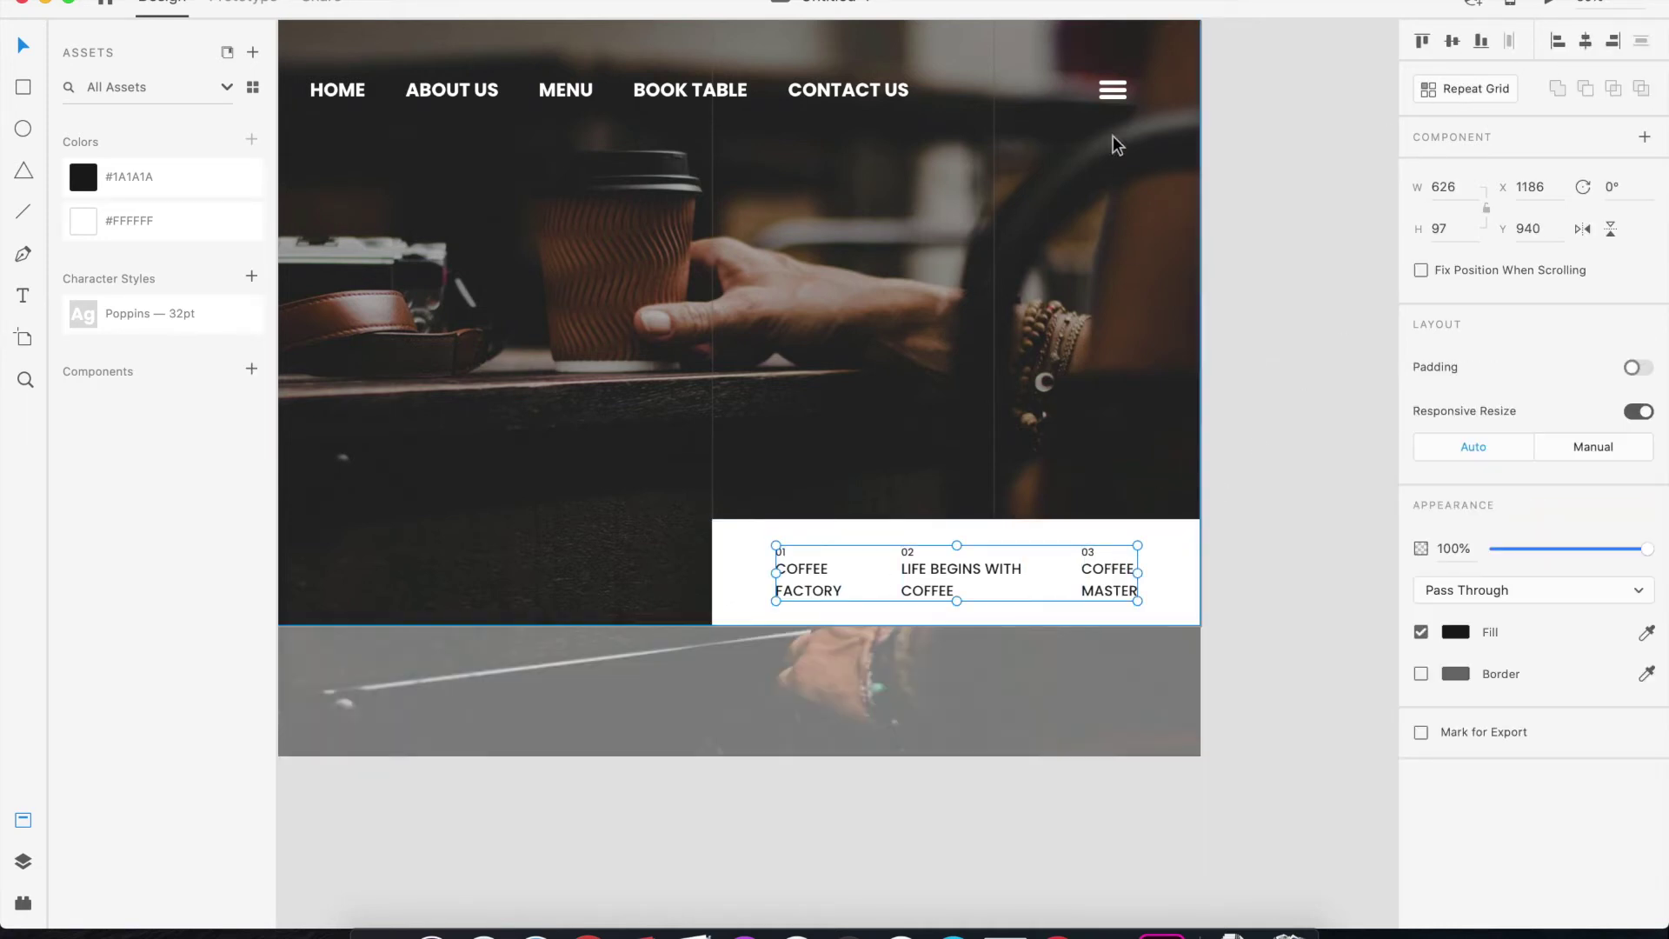
shift+click(1113, 90)
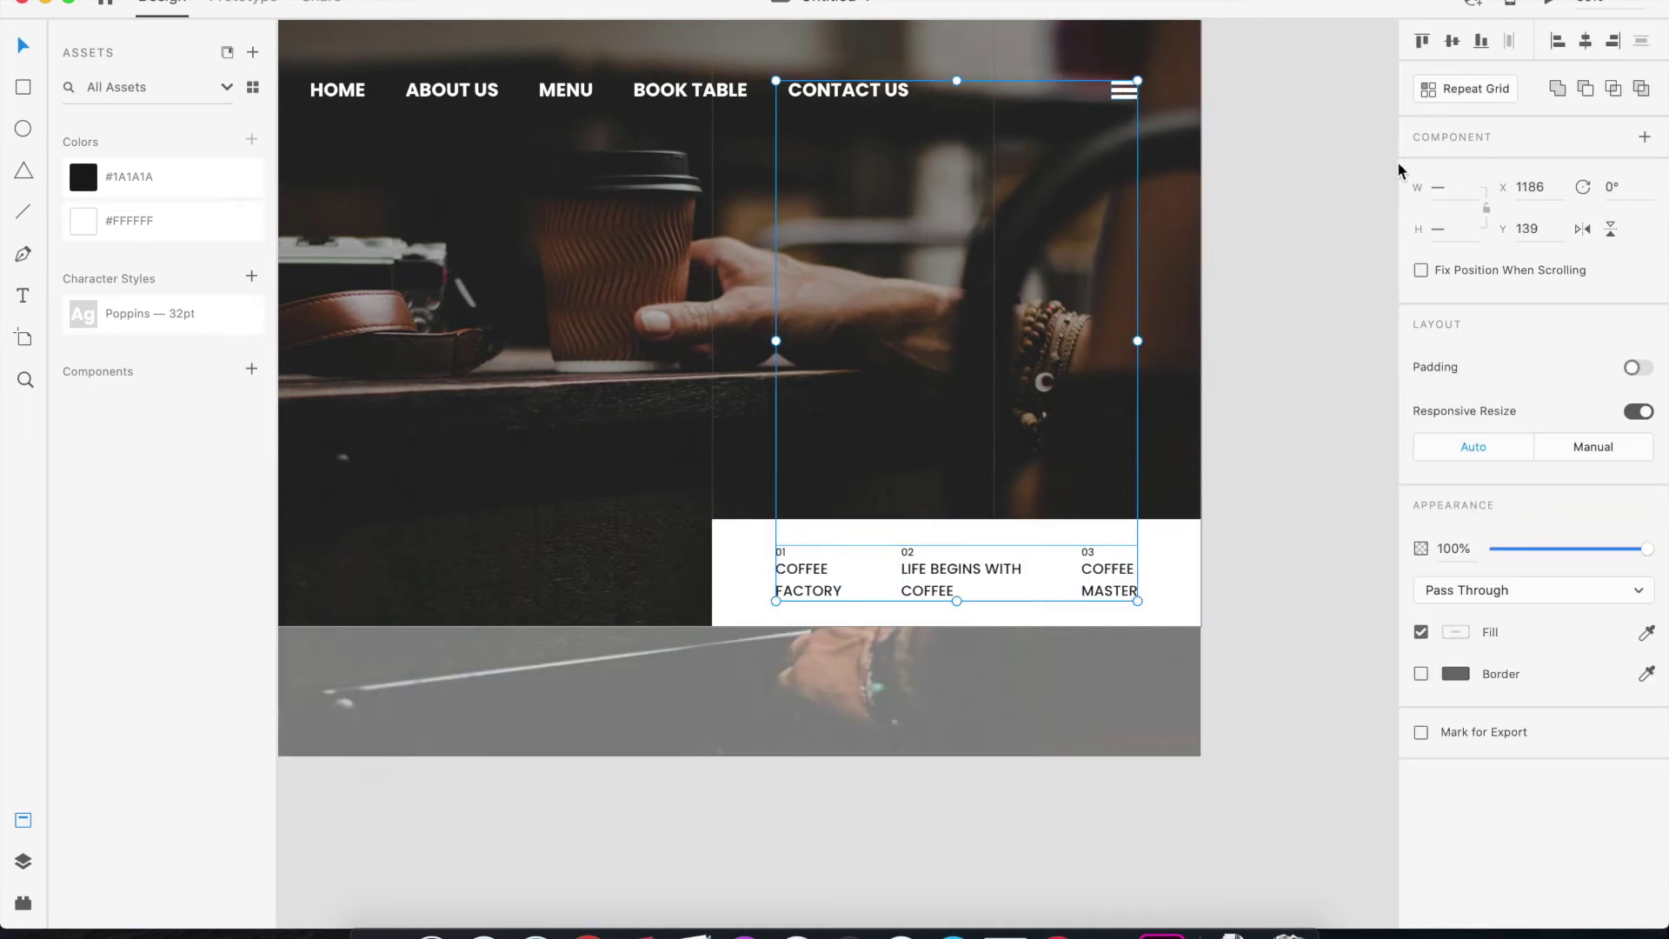
click(1330, 191)
key(super+minus)
drag(938, 203, 1002, 214)
key(super+equal)
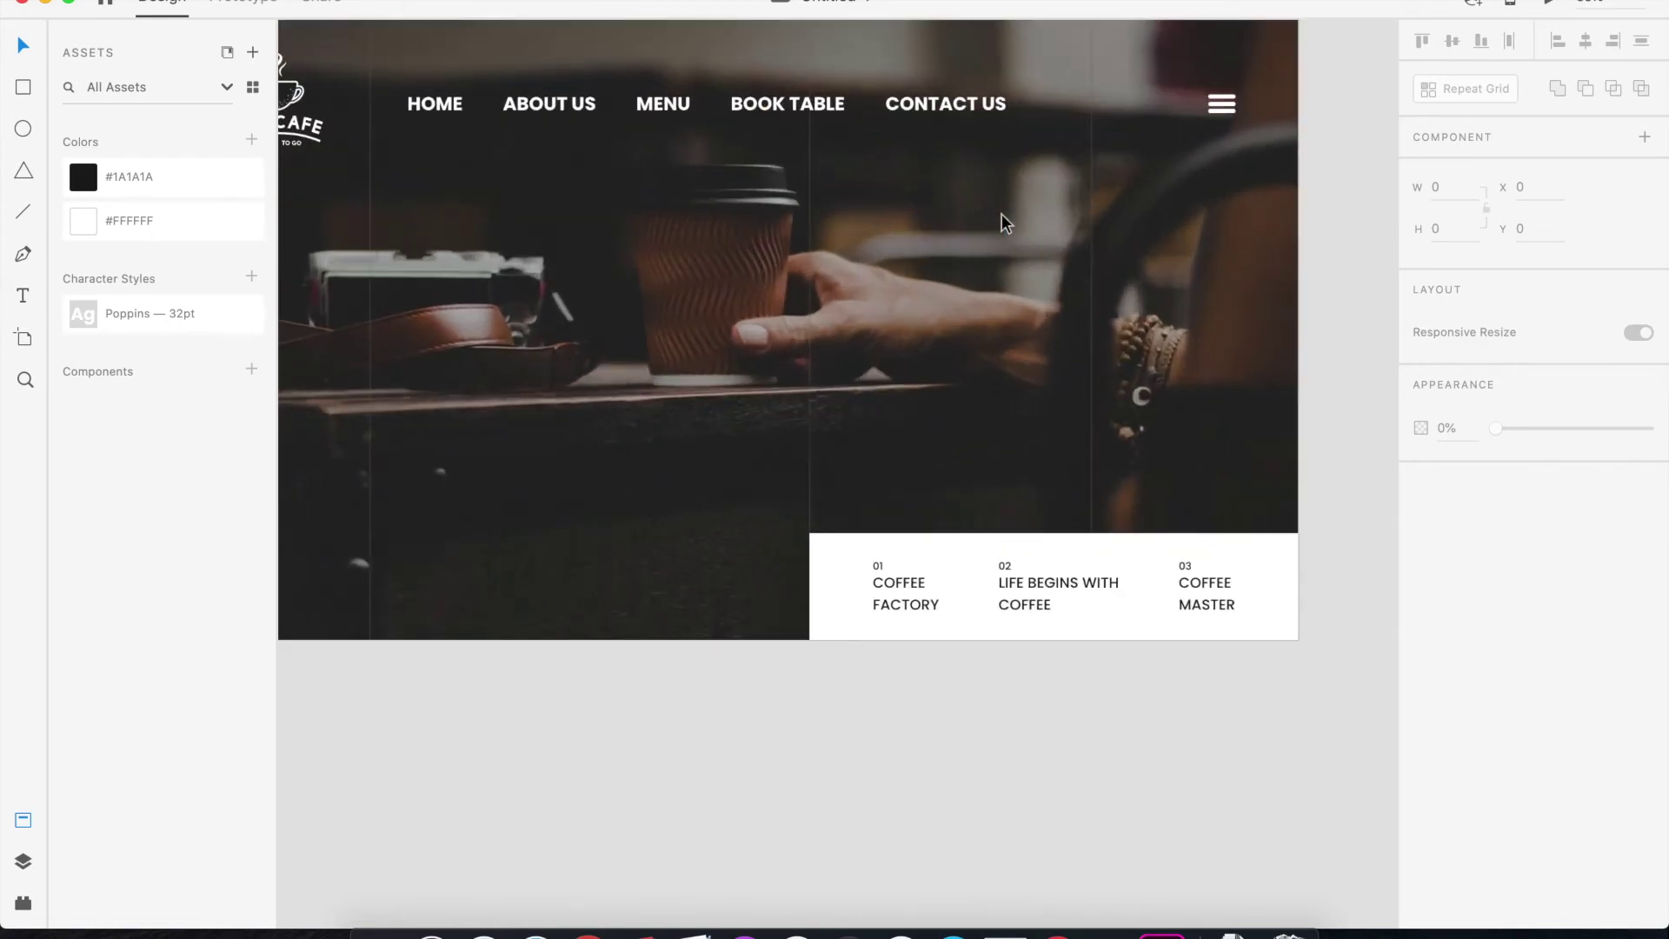
Hide the assets panel to free canvas space and select the dark overlay on the photo
drag(755, 305, 843, 408)
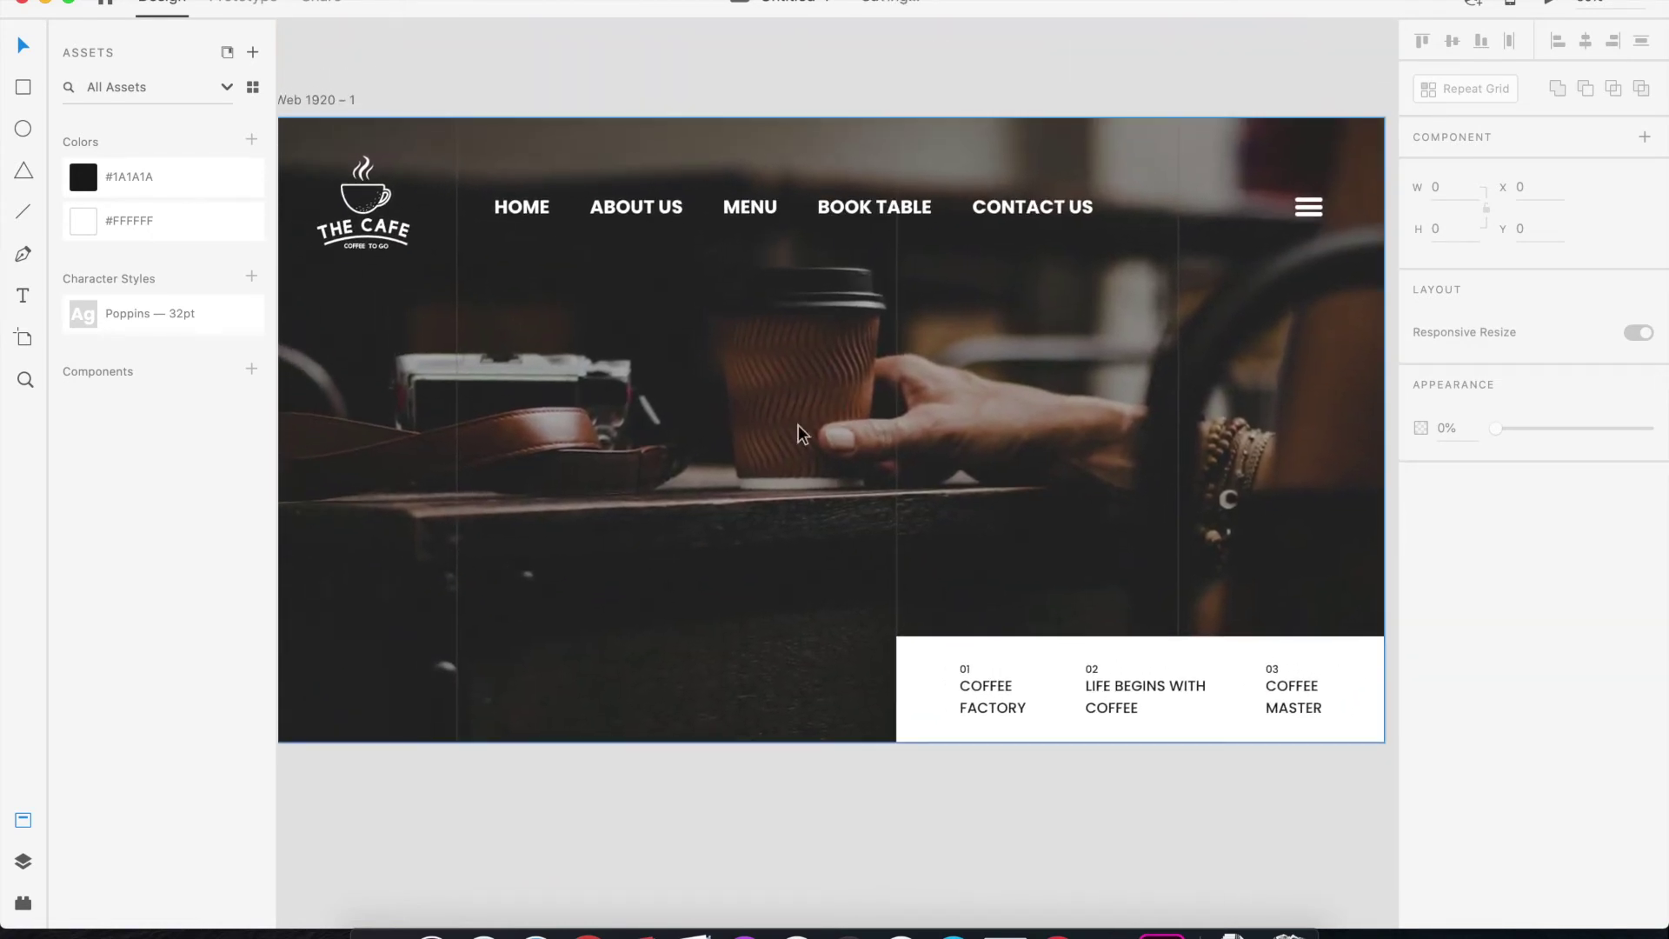
click(22, 824)
click(309, 504)
scroll(268, 305, left, 4)
scroll(268, 304, up, 2)
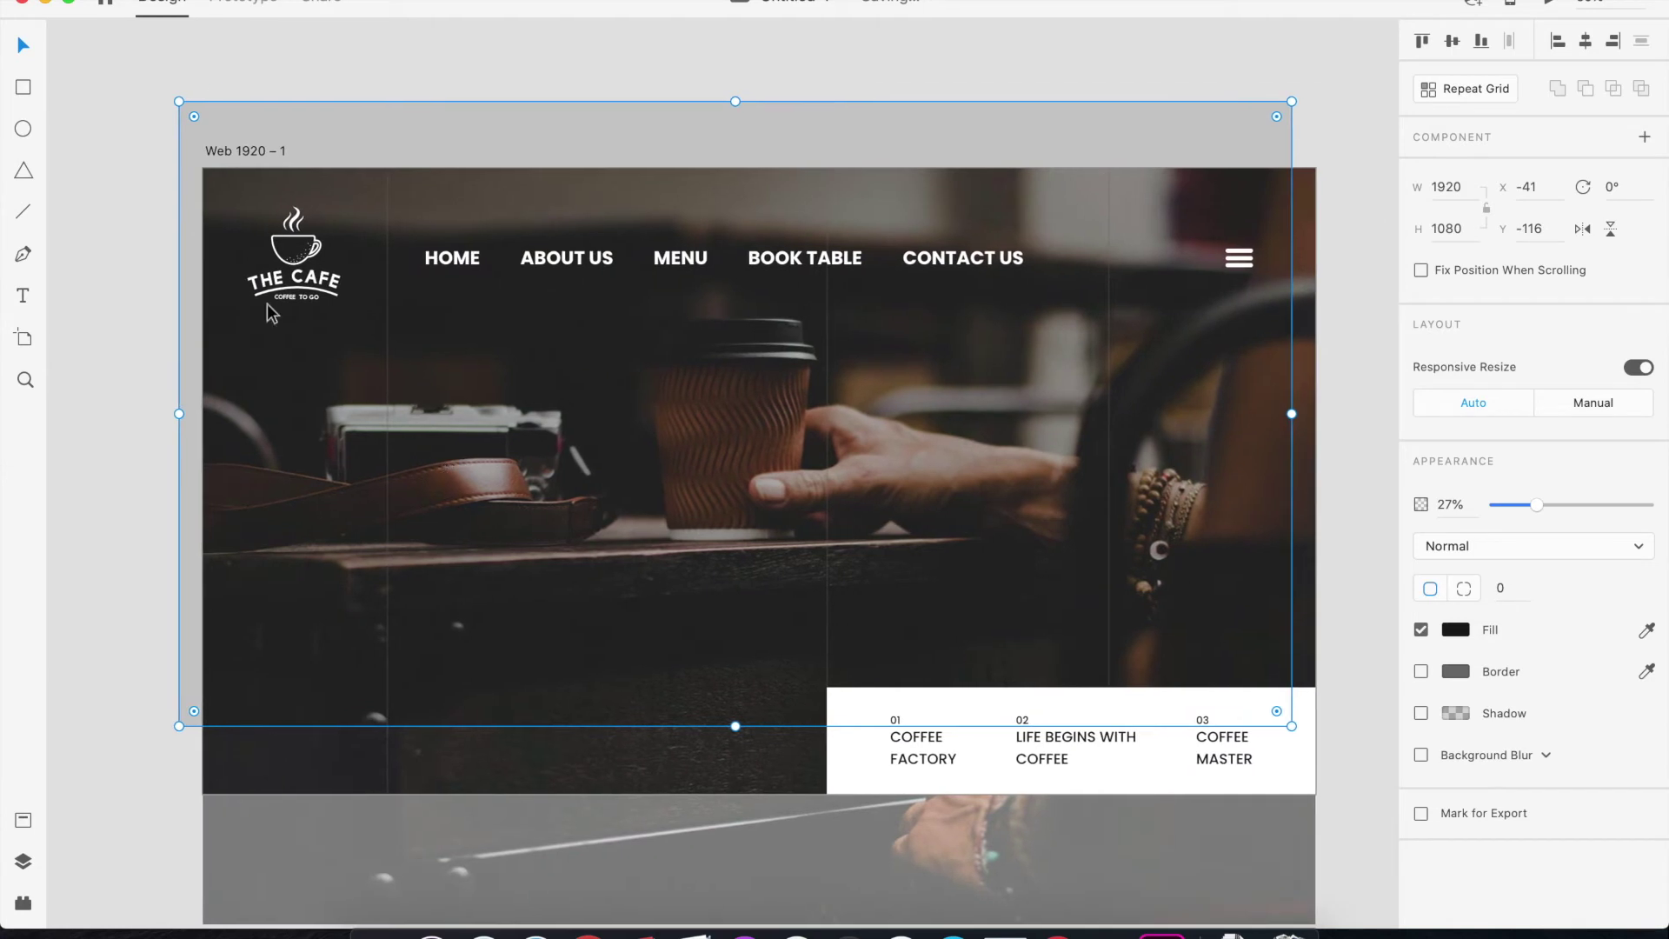
Delete the dark overlay shifted off the artboard and add the text LIFE BEGINS WITH on the photo below the navigation
key(Delete)
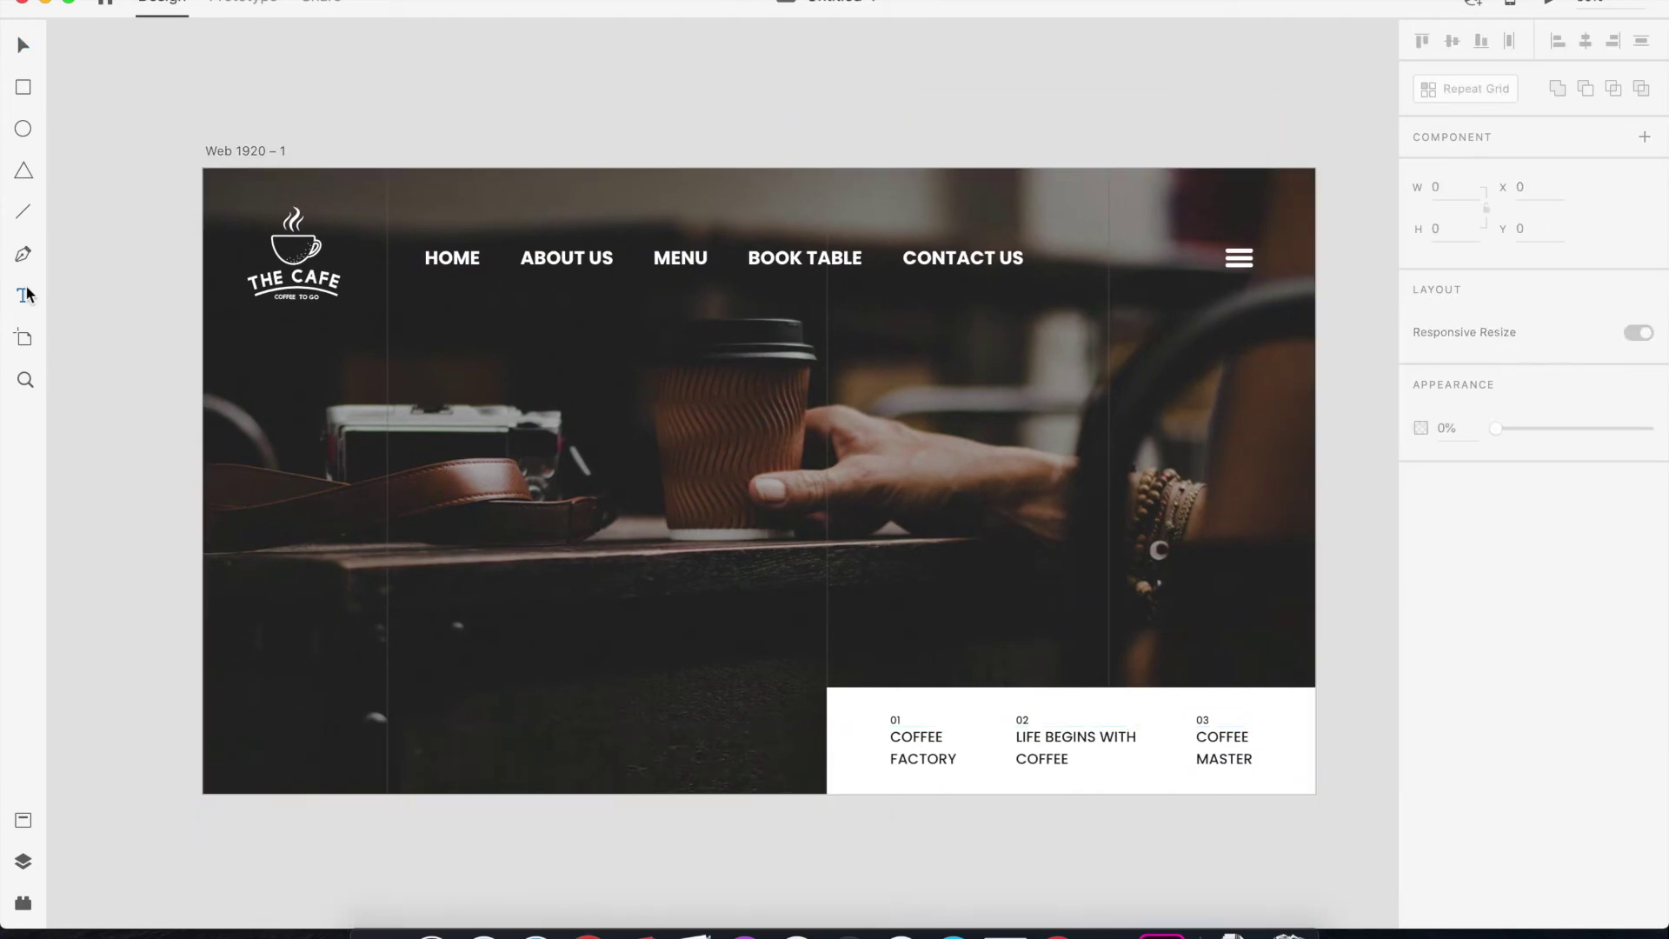
click(409, 433)
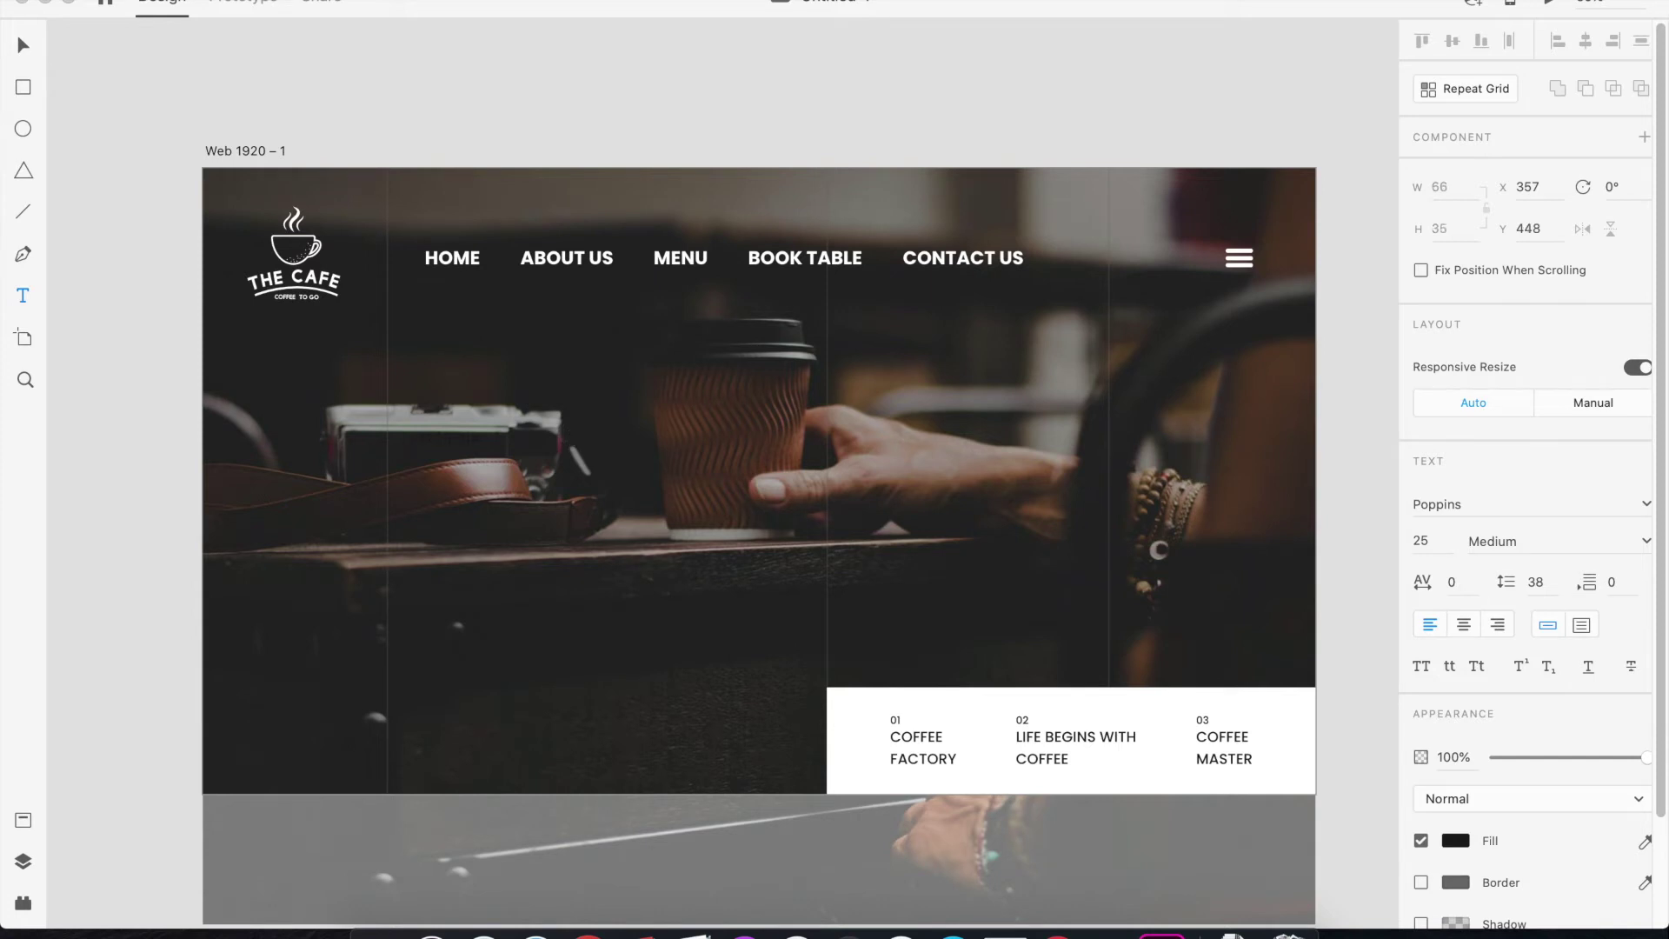
key(ctrl+v)
scroll(1443, 712, down, 1)
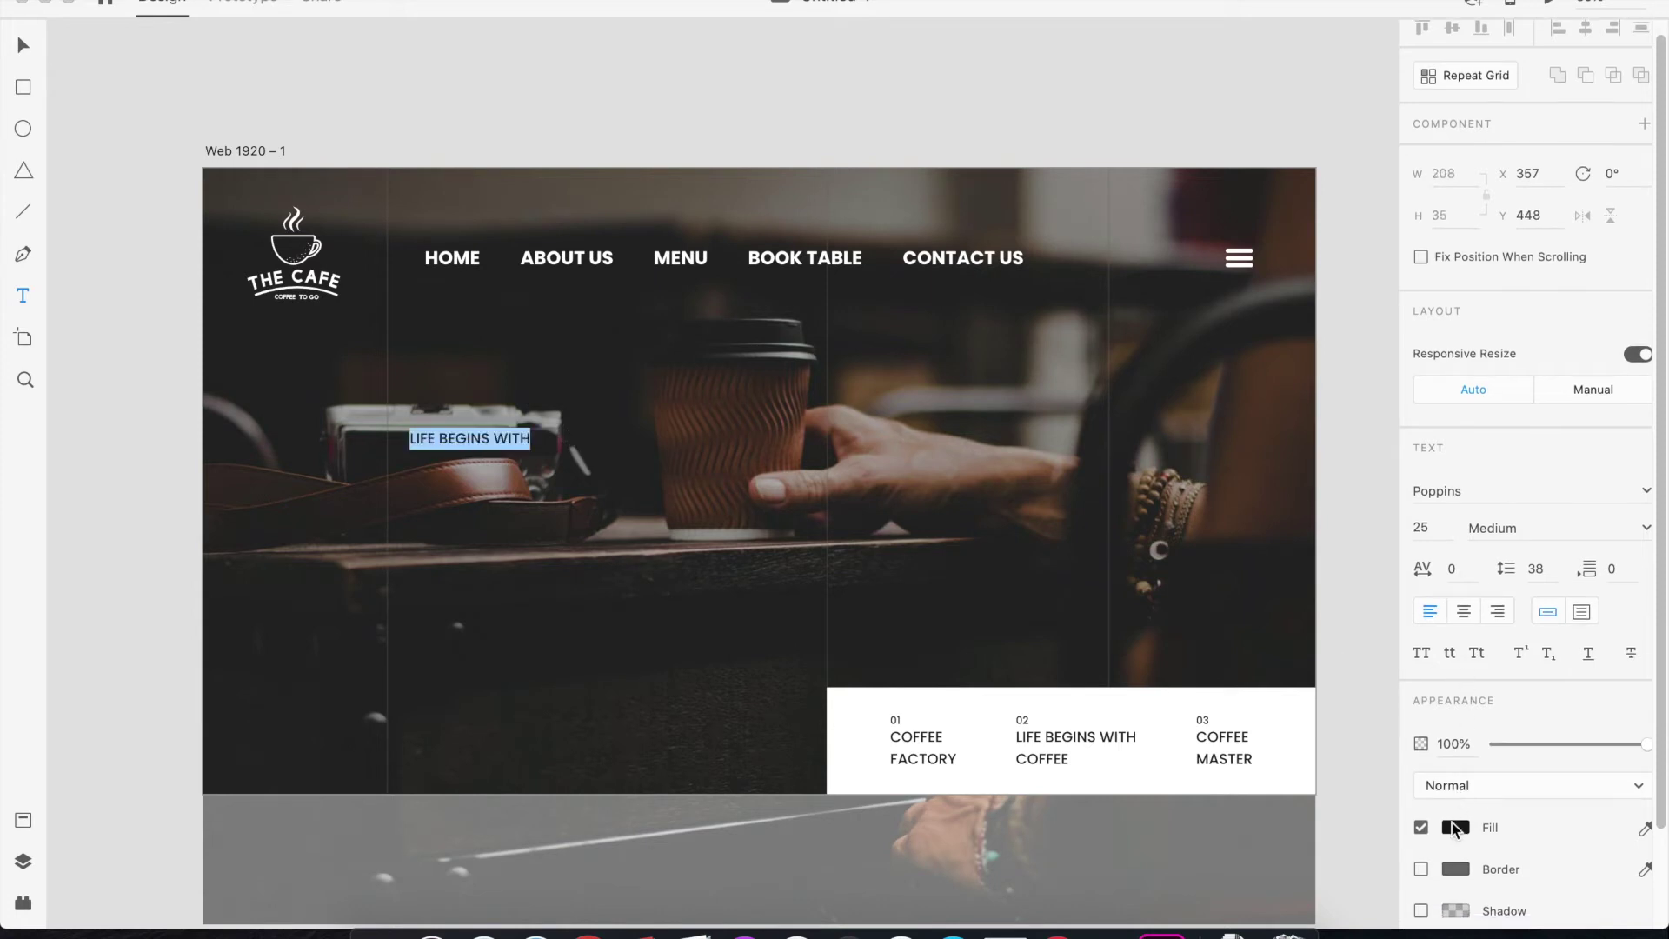
Make the LIFE BEGINS WITH text white, enlarge it to size 40 and left-align it with the HOME link
click(1456, 827)
drag(1235, 705, 1041, 488)
click(23, 45)
click(273, 80)
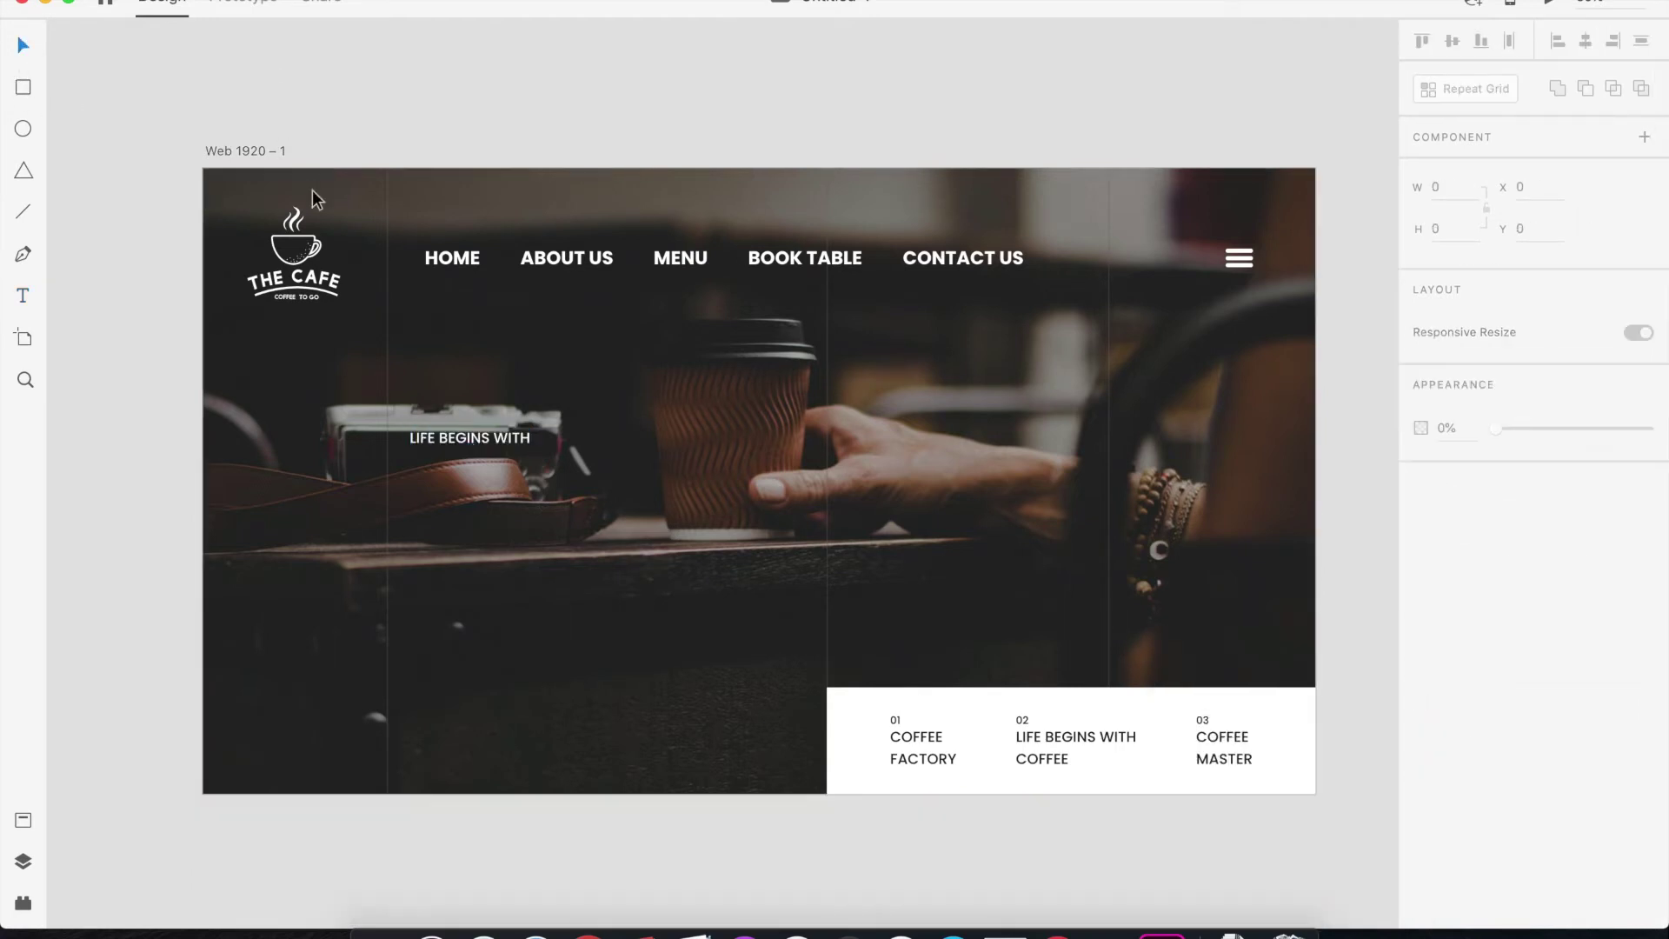
click(480, 440)
drag(469, 449, 535, 440)
Move the background photo up to Y -160
click(566, 188)
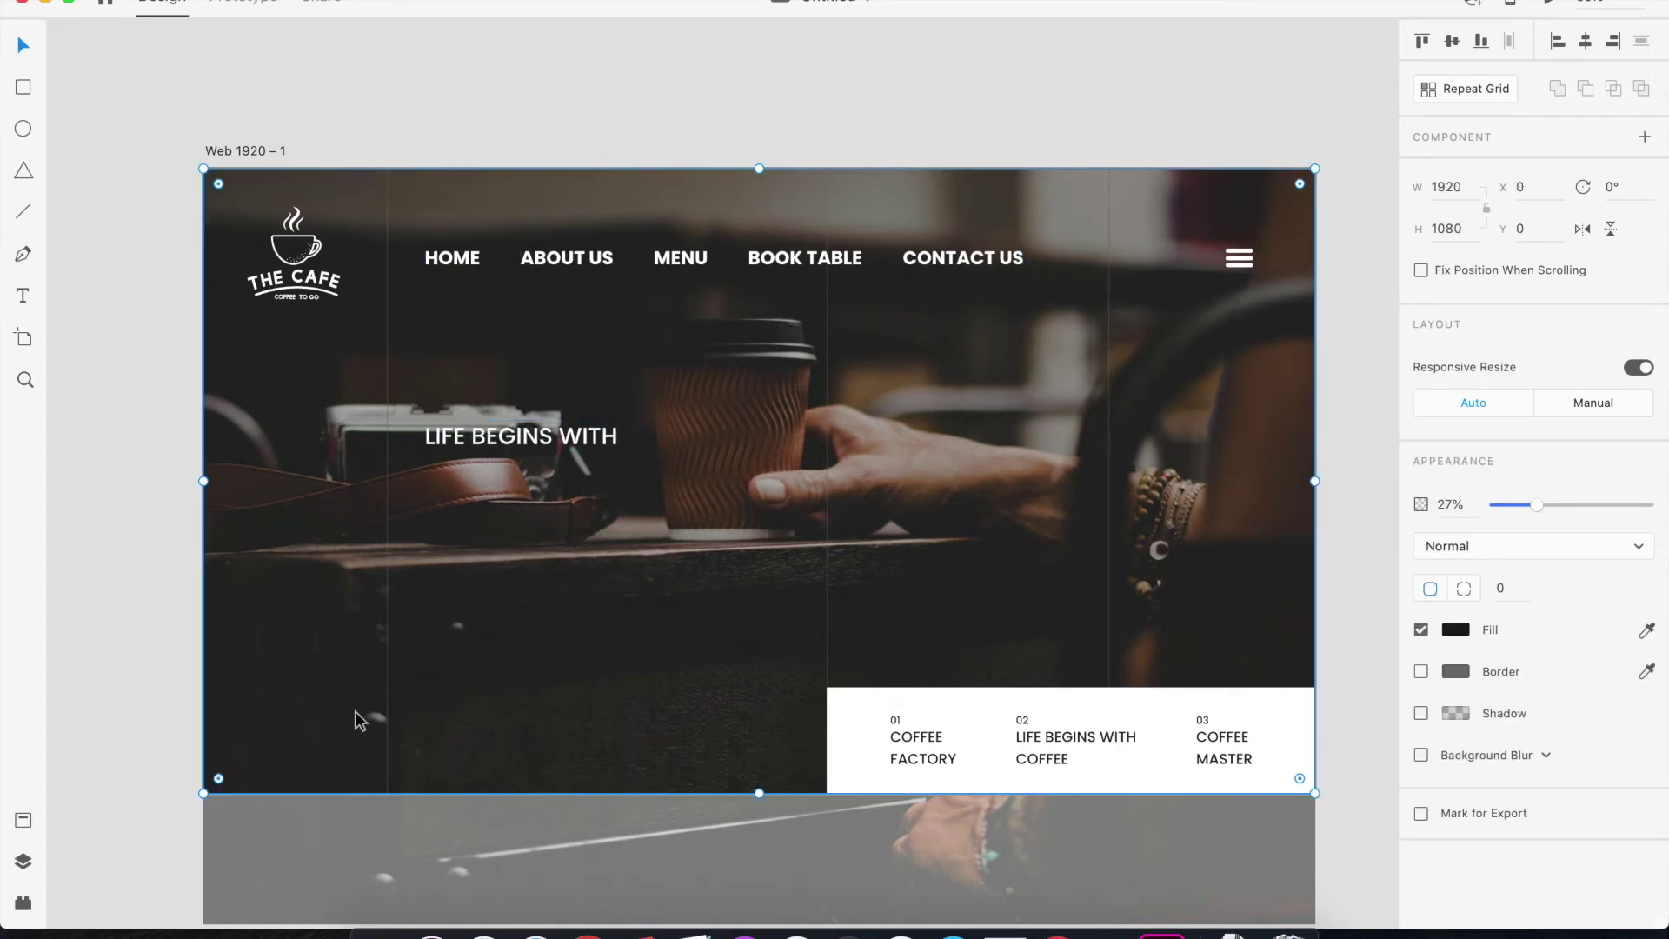
key(shift+Up)
key(shift+Up)
key(shift+Up)
key(shift+Up)
key(shift+Up)
key(shift+Up)
key(shift+Up)
key(shift+Up)
key(shift+Up)
key(shift+Up)
key(shift+Up)
key(shift+Up)
key(shift+Up)
key(shift+Up)
key(shift+Up)
key(shift+Up)
key(shift+Up)
key(shift+Up)
key(shift+Up)
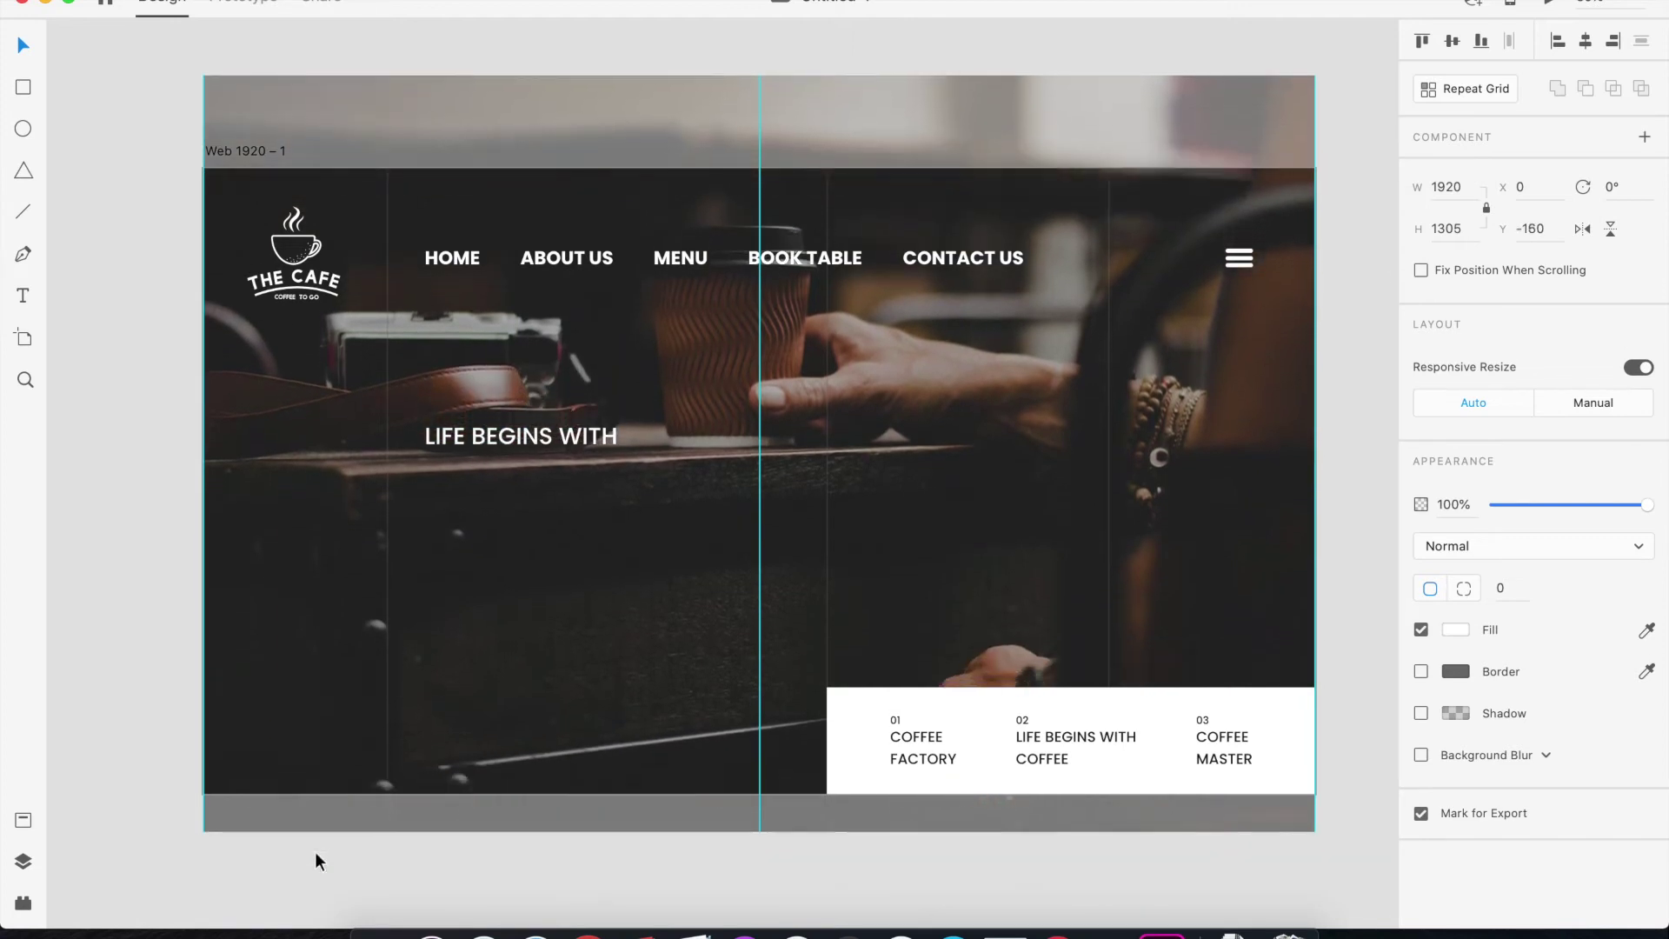
key(shift+Down)
key(shift+Down)
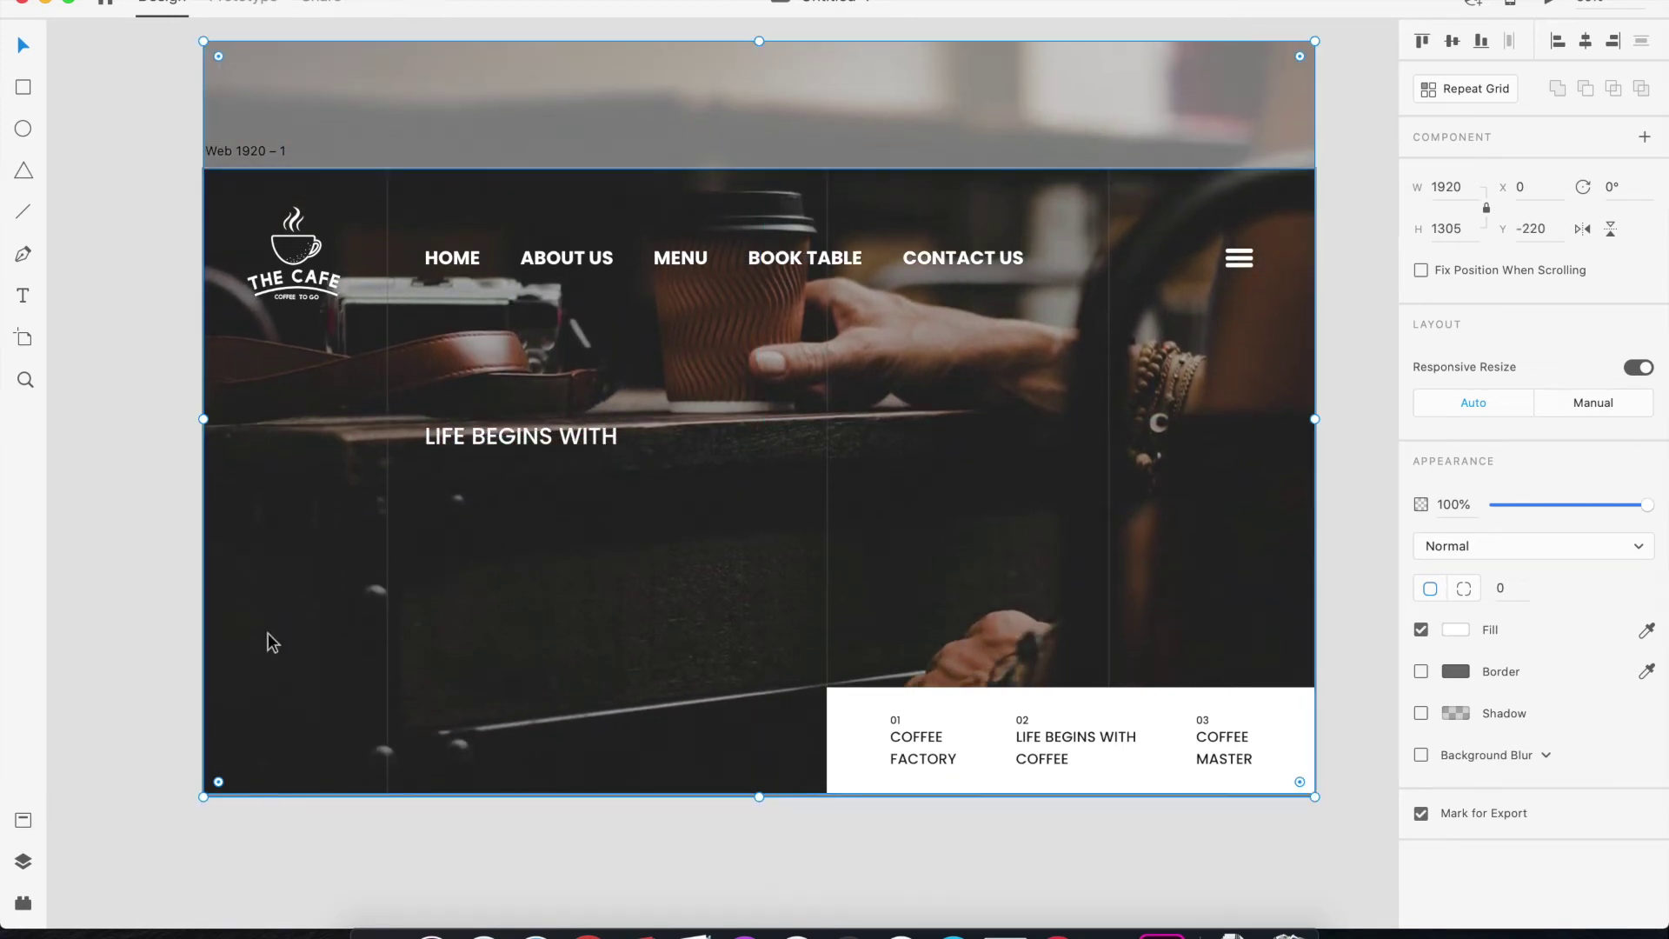
key(shift+Down)
click(148, 275)
Duplicate the LIFE BEGINS WITH text directly below and change the copy's wording to COFFEE
drag(580, 435, 504, 516)
click(573, 499)
click(174, 479)
double_click(492, 507)
text(COFEE)
key(super+a)
text(V)
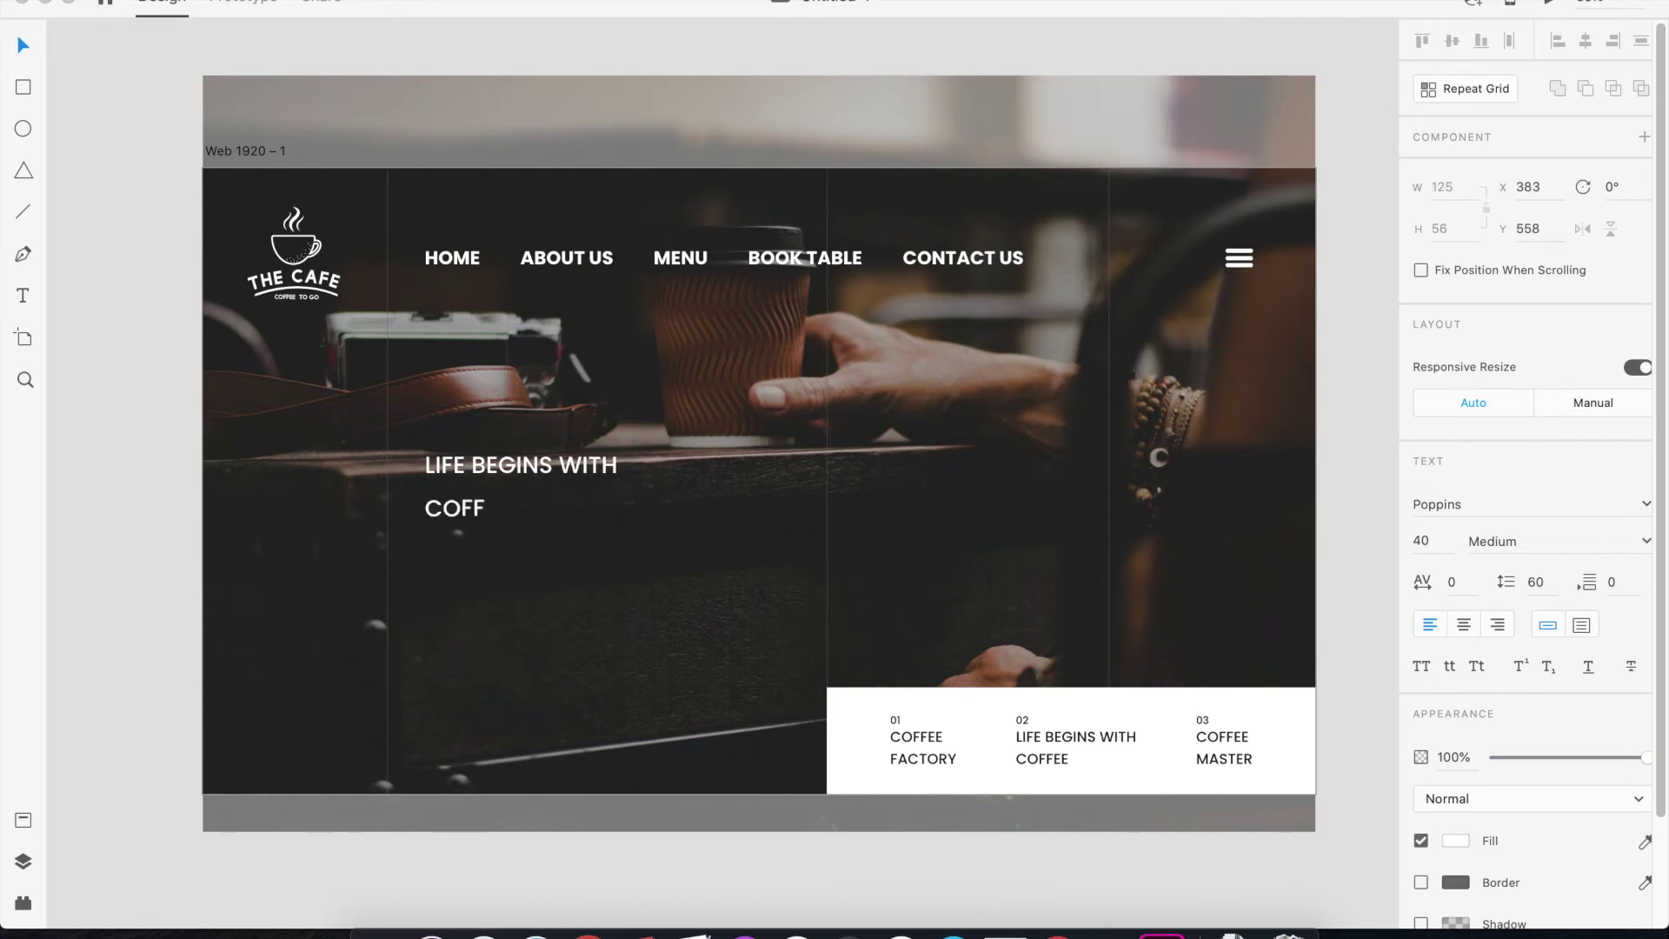
Try different fonts on the COFFEE text, from Telugu Sangam MN and Kohinoor Bangla to Amita
key(super+a)
click(1482, 503)
key(Down)
key(Down)
key(Down)
key(Down)
key(Down)
key(Down)
key(Down)
key(Down)
key(Down)
key(Down)
key(Down)
key(Down)
key(Down)
key(Down)
key(Down)
key(Down)
key(Down)
key(Down)
key(Down)
key(Down)
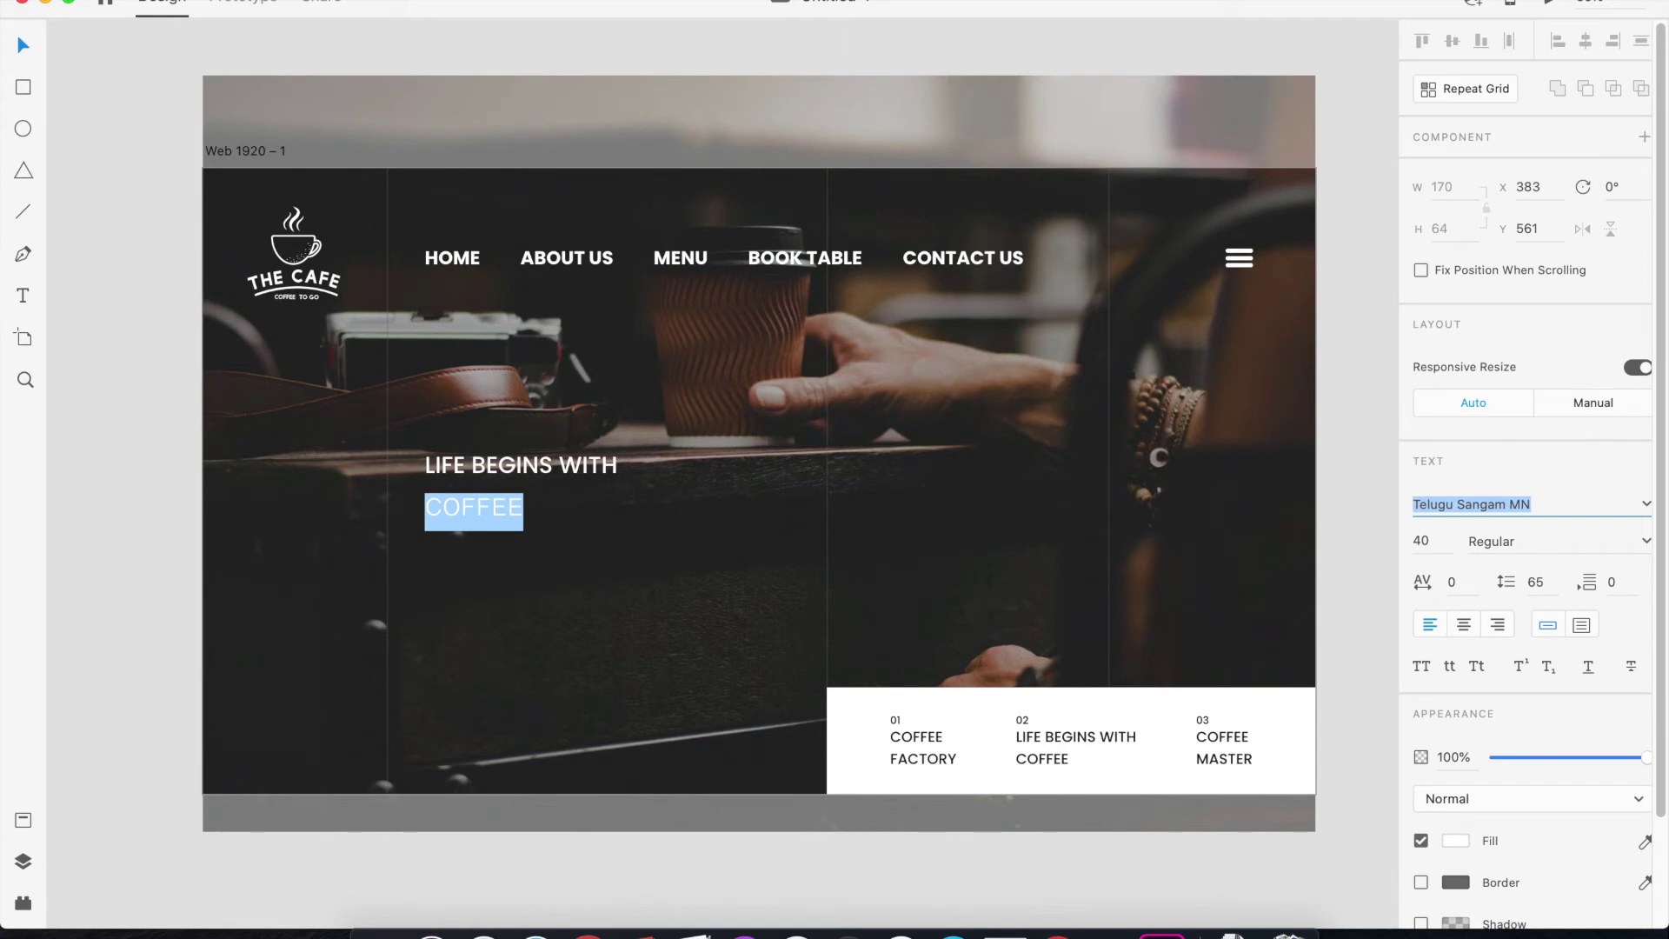
key(Up)
key(Up)
key(Up)
key(Up)
key(Up)
key(Up)
key(Up)
key(Up)
key(Up)
key(Up)
key(Up)
key(Up)
key(Up)
key(Up)
key(Up)
key(Up)
key(Up)
key(Up)
key(Up)
key(Up)
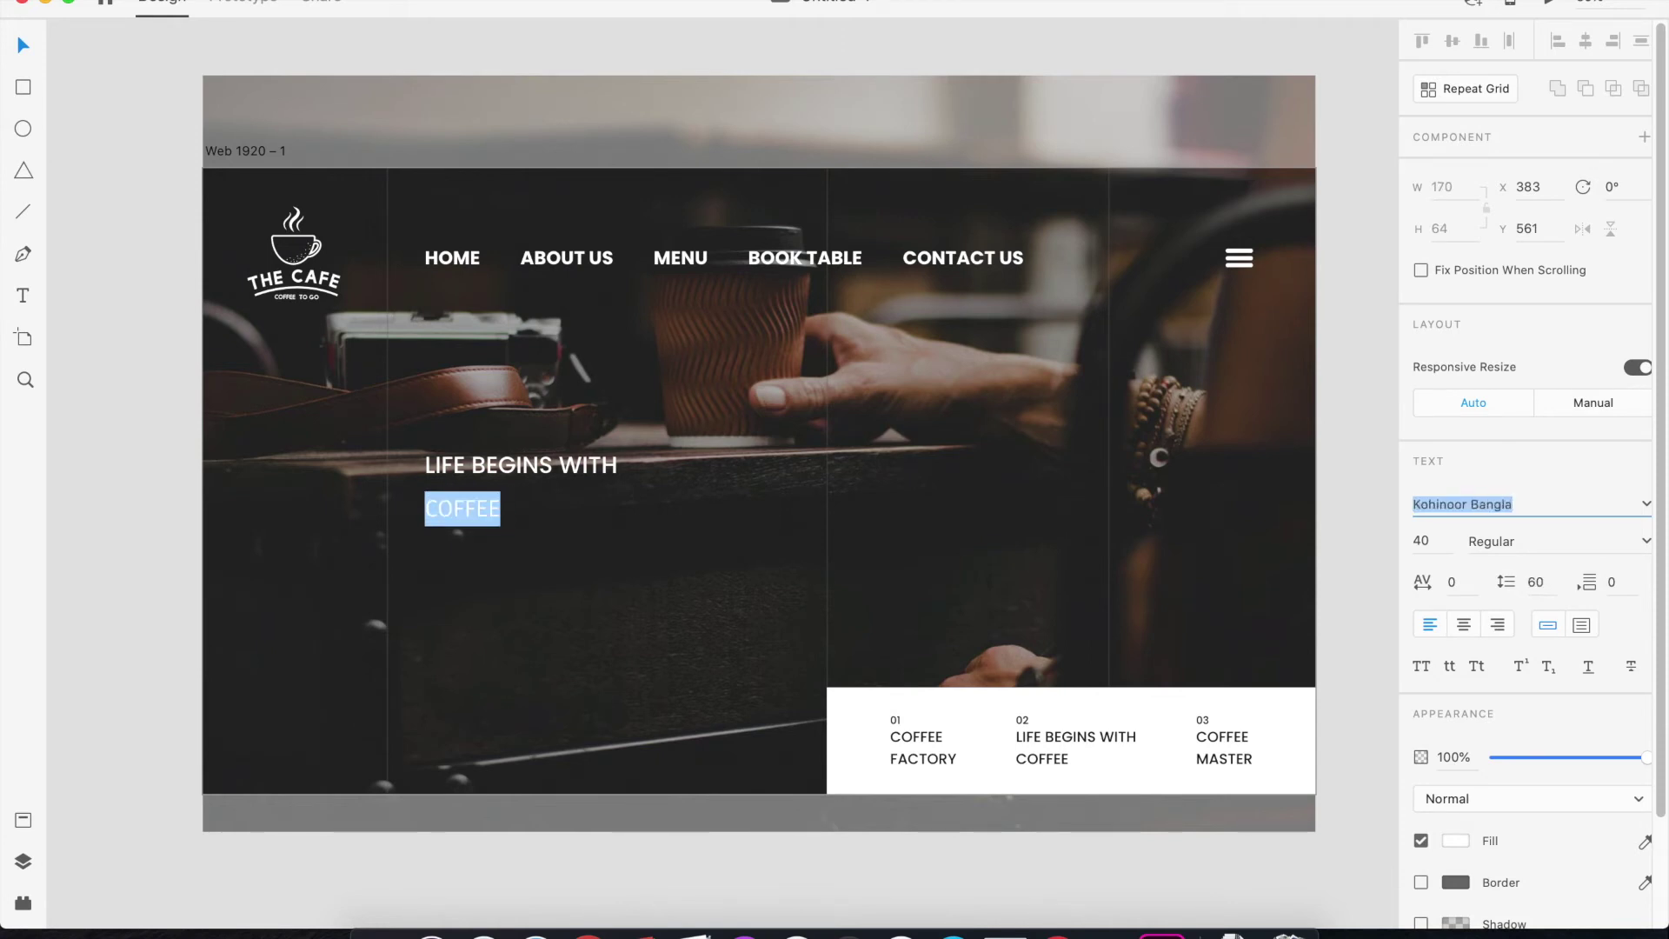
key(Up)
key(Up)
key(Up)
key(Up)
key(Up)
key(Up)
key(Up)
key(Up)
key(Up)
key(Up)
key(Up)
key(Up)
key(Up)
key(Up)
key(Up)
key(Up)
key(Up)
key(Up)
key(Up)
key(Up)
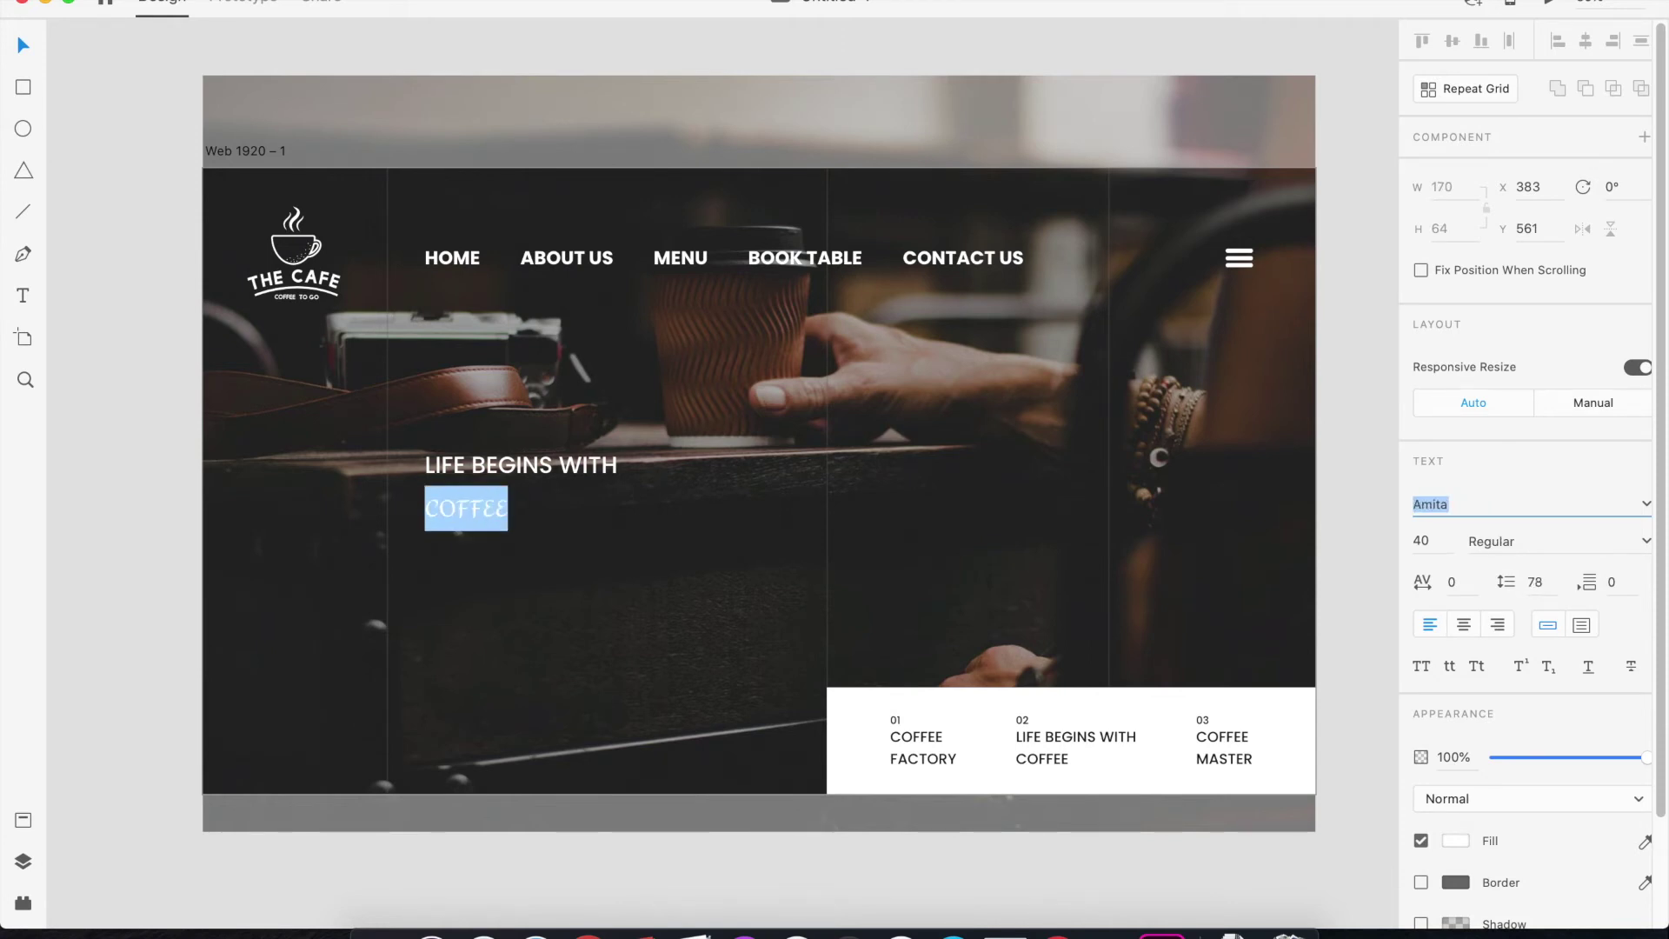
Try the ITF Devanagari font on the COFFEE text
click(156, 581)
click(1645, 506)
click(800, 455)
key(Down)
key(Down)
key(Down)
key(Down)
key(Down)
key(Down)
key(Down)
key(Down)
key(Down)
key(Down)
key(Down)
key(Down)
key(Down)
key(Down)
key(Down)
key(Down)
key(Down)
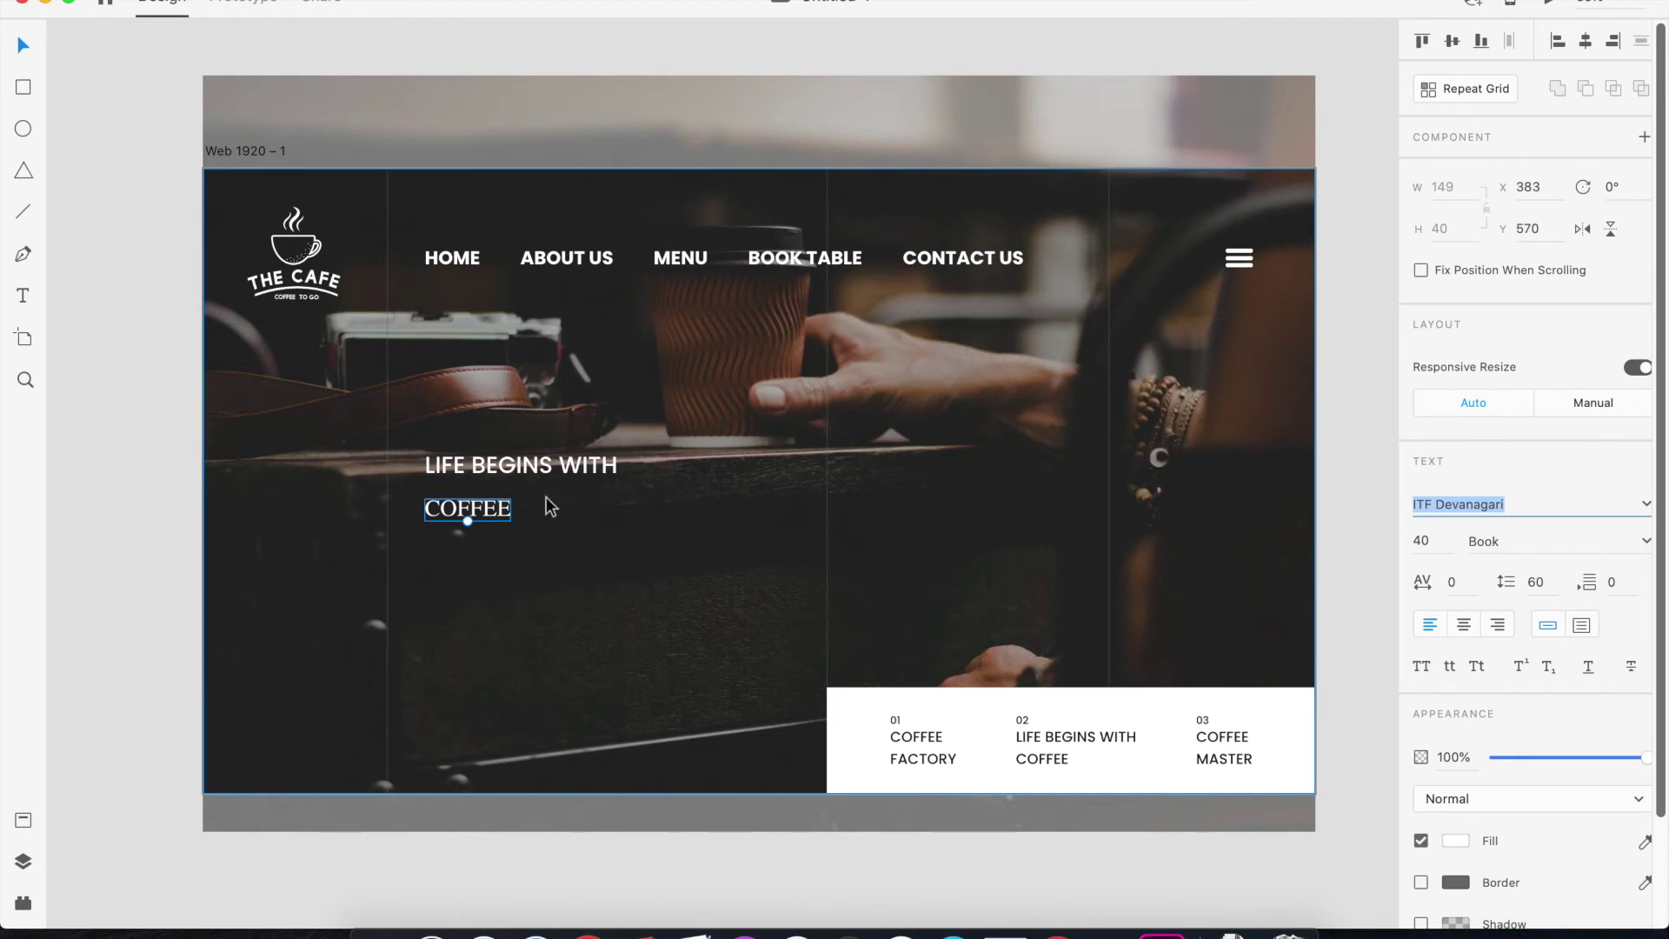
Retype the word under LIFE BEGINS WITH as Coffee, with only the first letter capitalised
double_click(502, 510)
text(coffee)
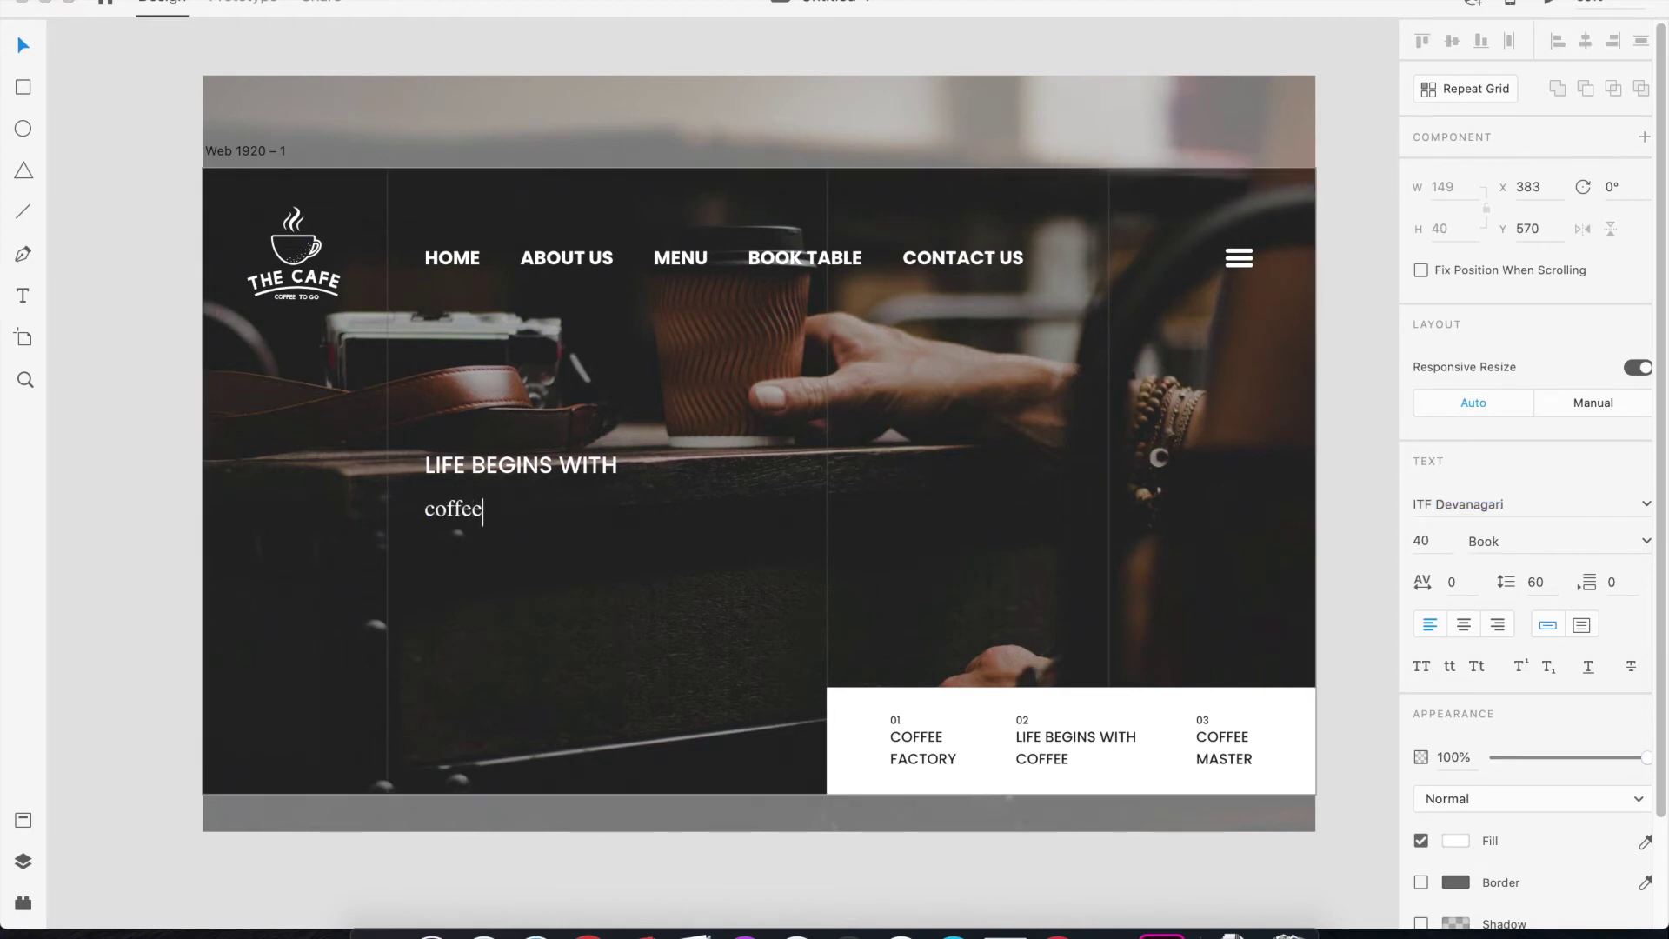
click(1537, 502)
key(Down)
key(Down)
click(506, 509)
key(super+z)
Compare fonts on the word Coffee and set it in Amita Regular
click(1509, 504)
key(Down)
key(Down)
key(Down)
key(Down)
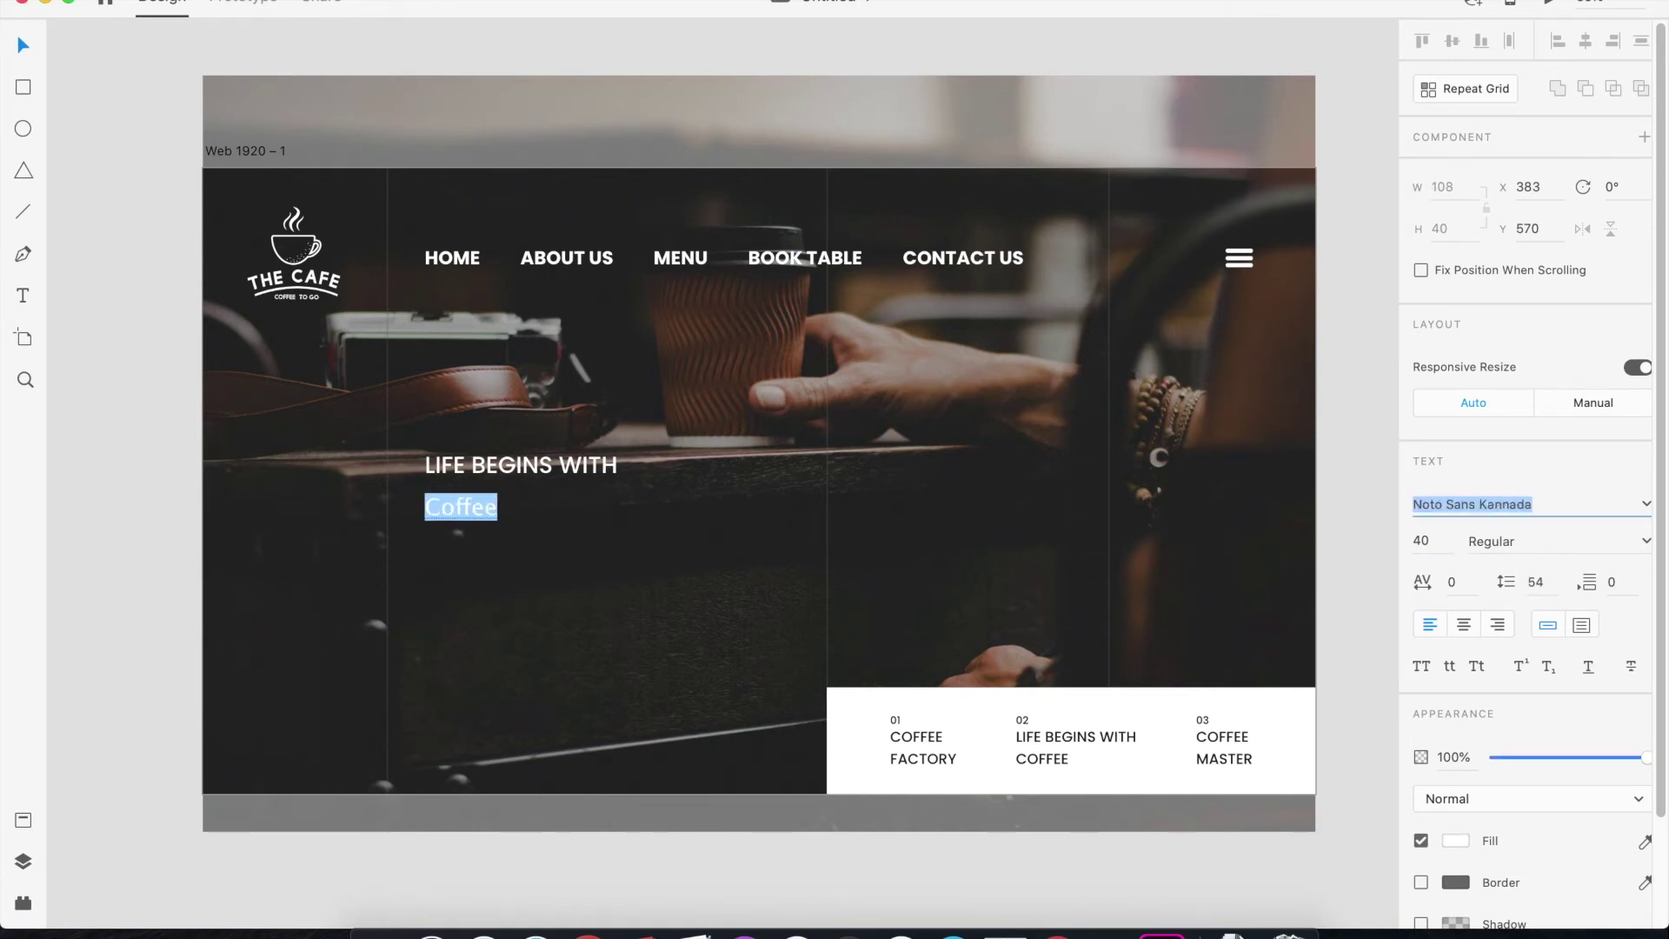
key(Down)
key(Down)
key(Down)
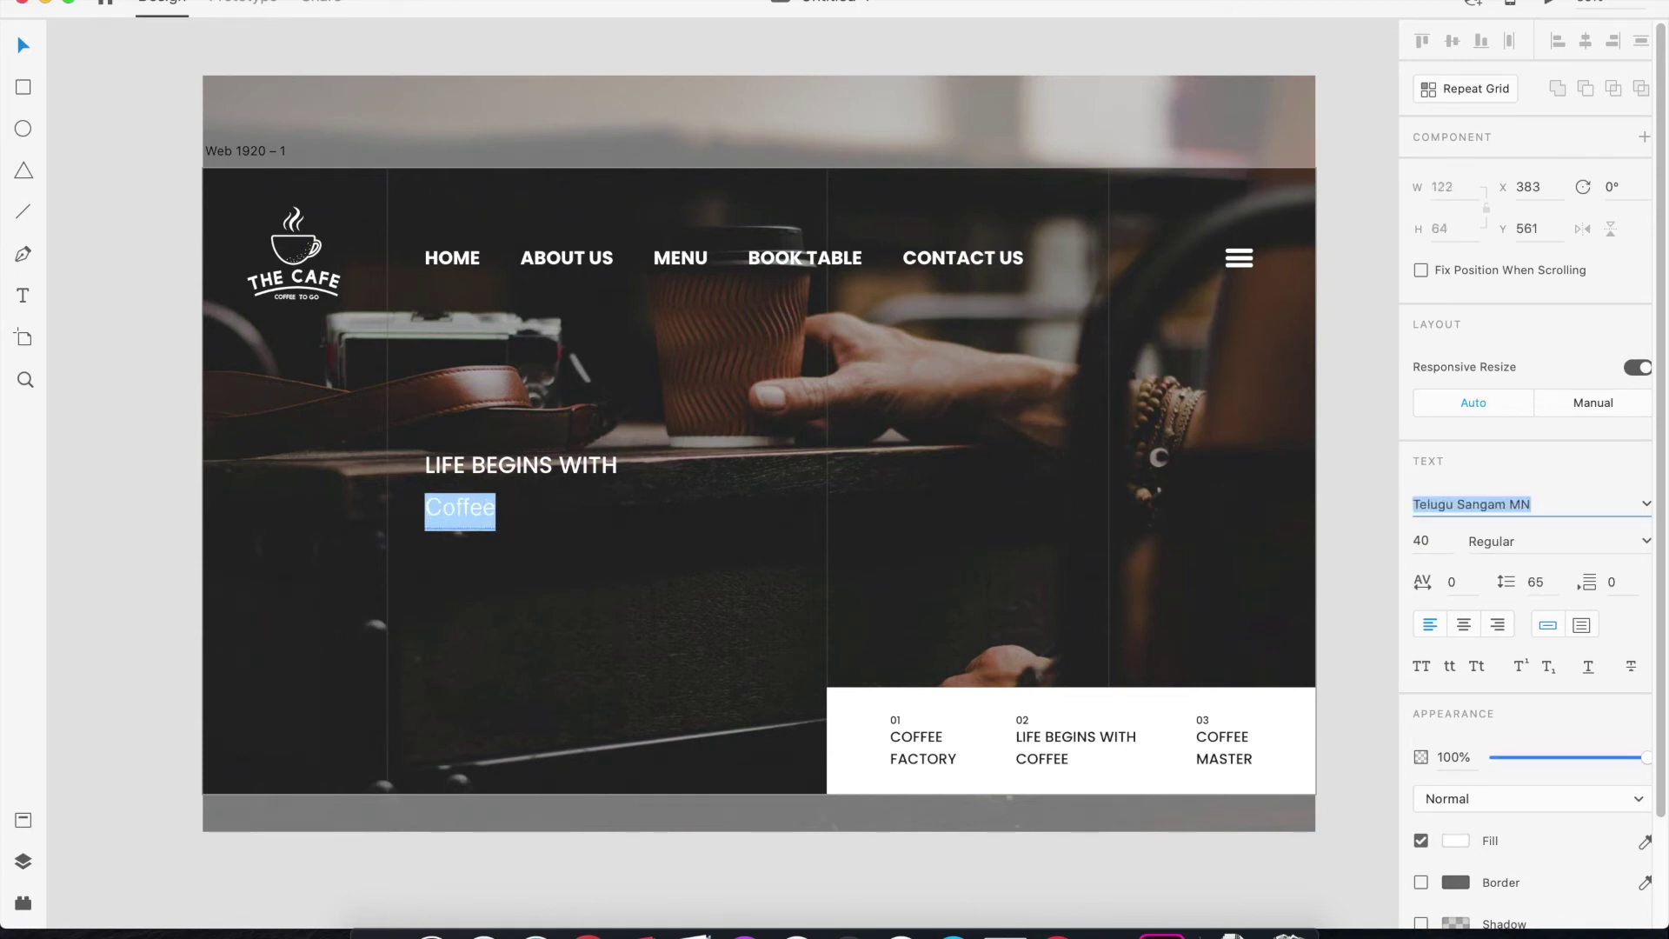
key(Up)
key(Up)
key(Up)
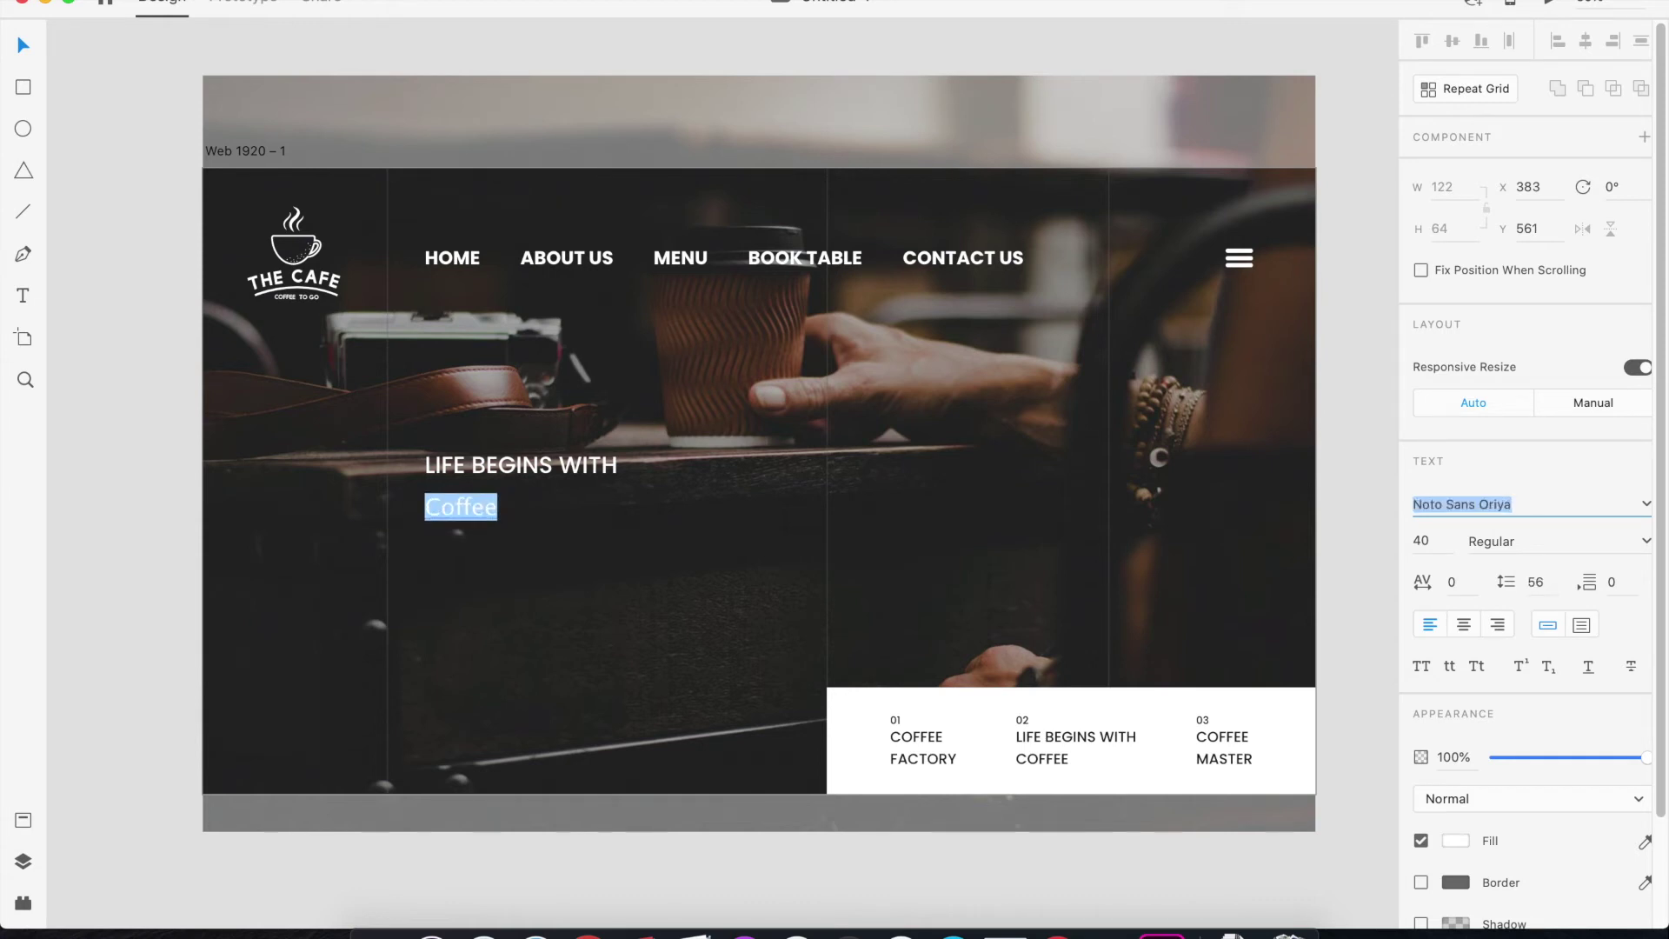
key(Up)
key(Up)
key(Up)
key(Up)
key(Up)
key(Up)
key(Up)
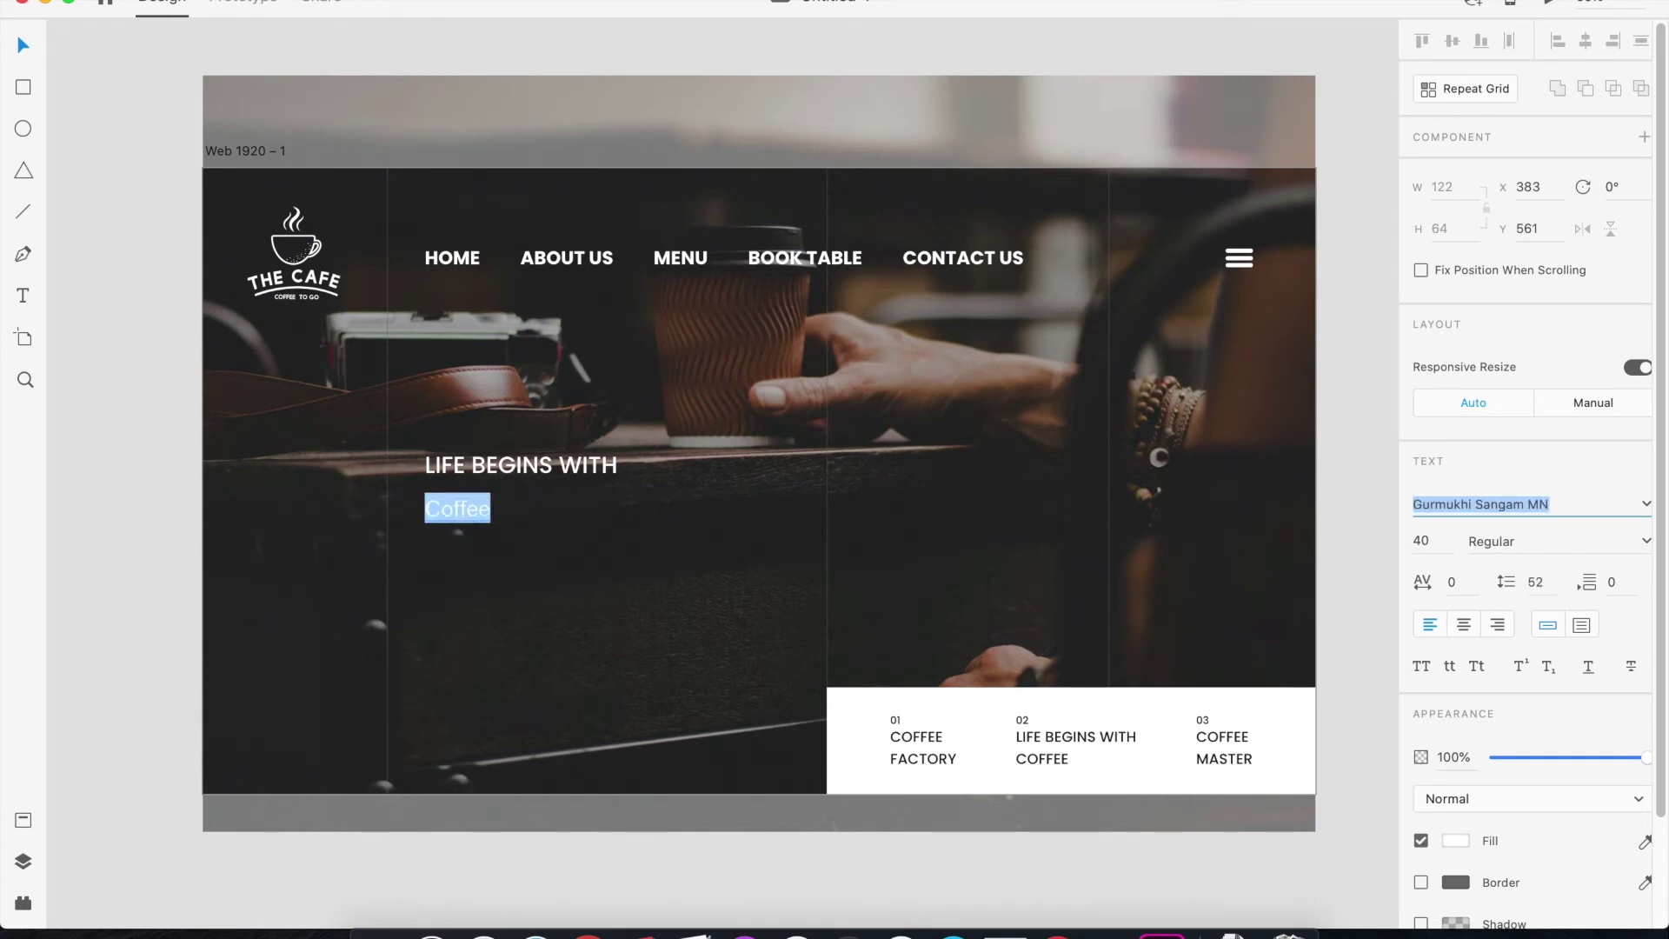
key(Up)
key(Up)
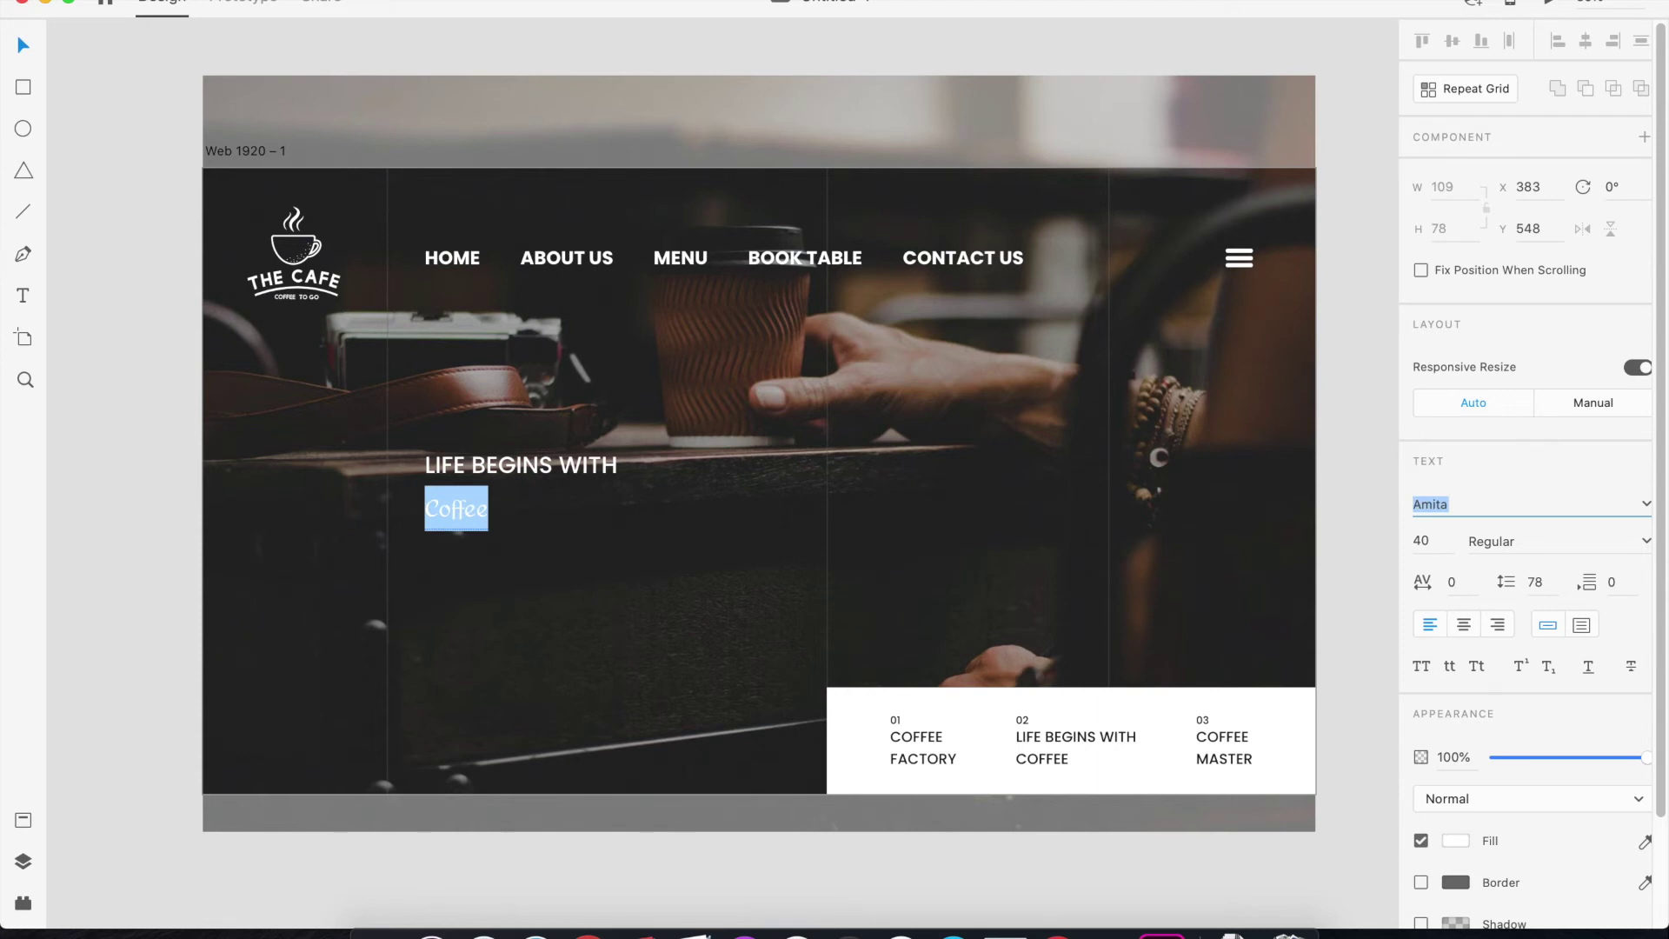
Enlarge Coffee to size 170 and slightly shrink LIFE BEGINS WITH above it, with both lines starting at X 425
click(25, 48)
drag(456, 530, 456, 602)
drag(501, 547, 552, 537)
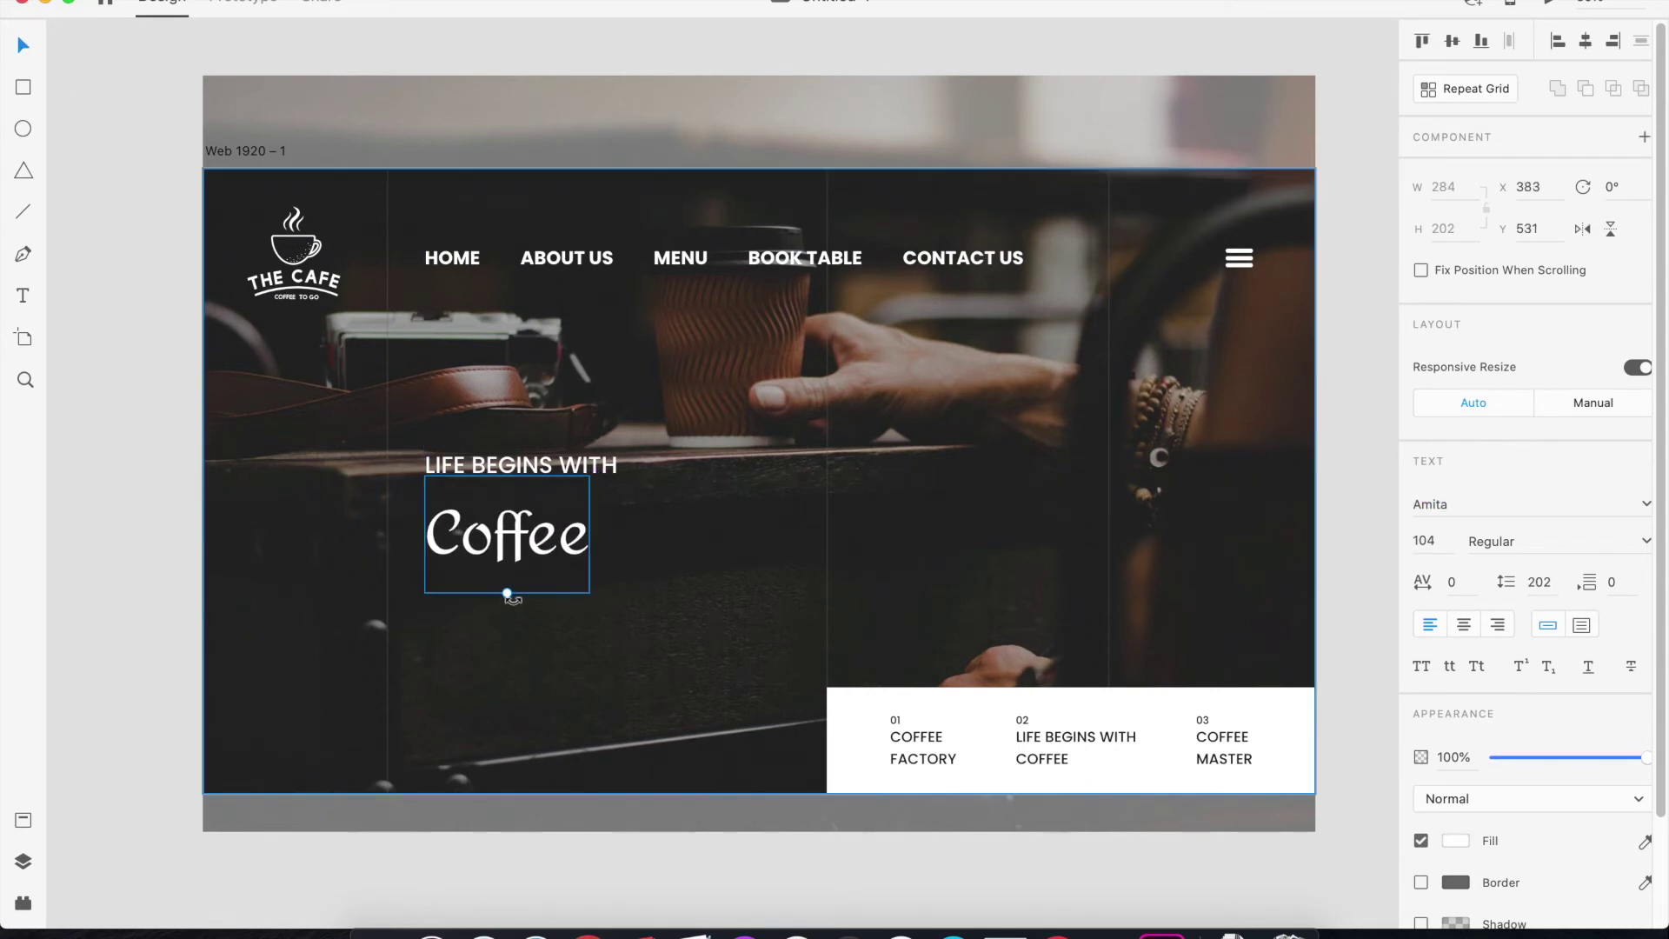
drag(507, 591, 544, 574)
click(520, 463)
drag(520, 482, 519, 473)
drag(519, 577, 583, 652)
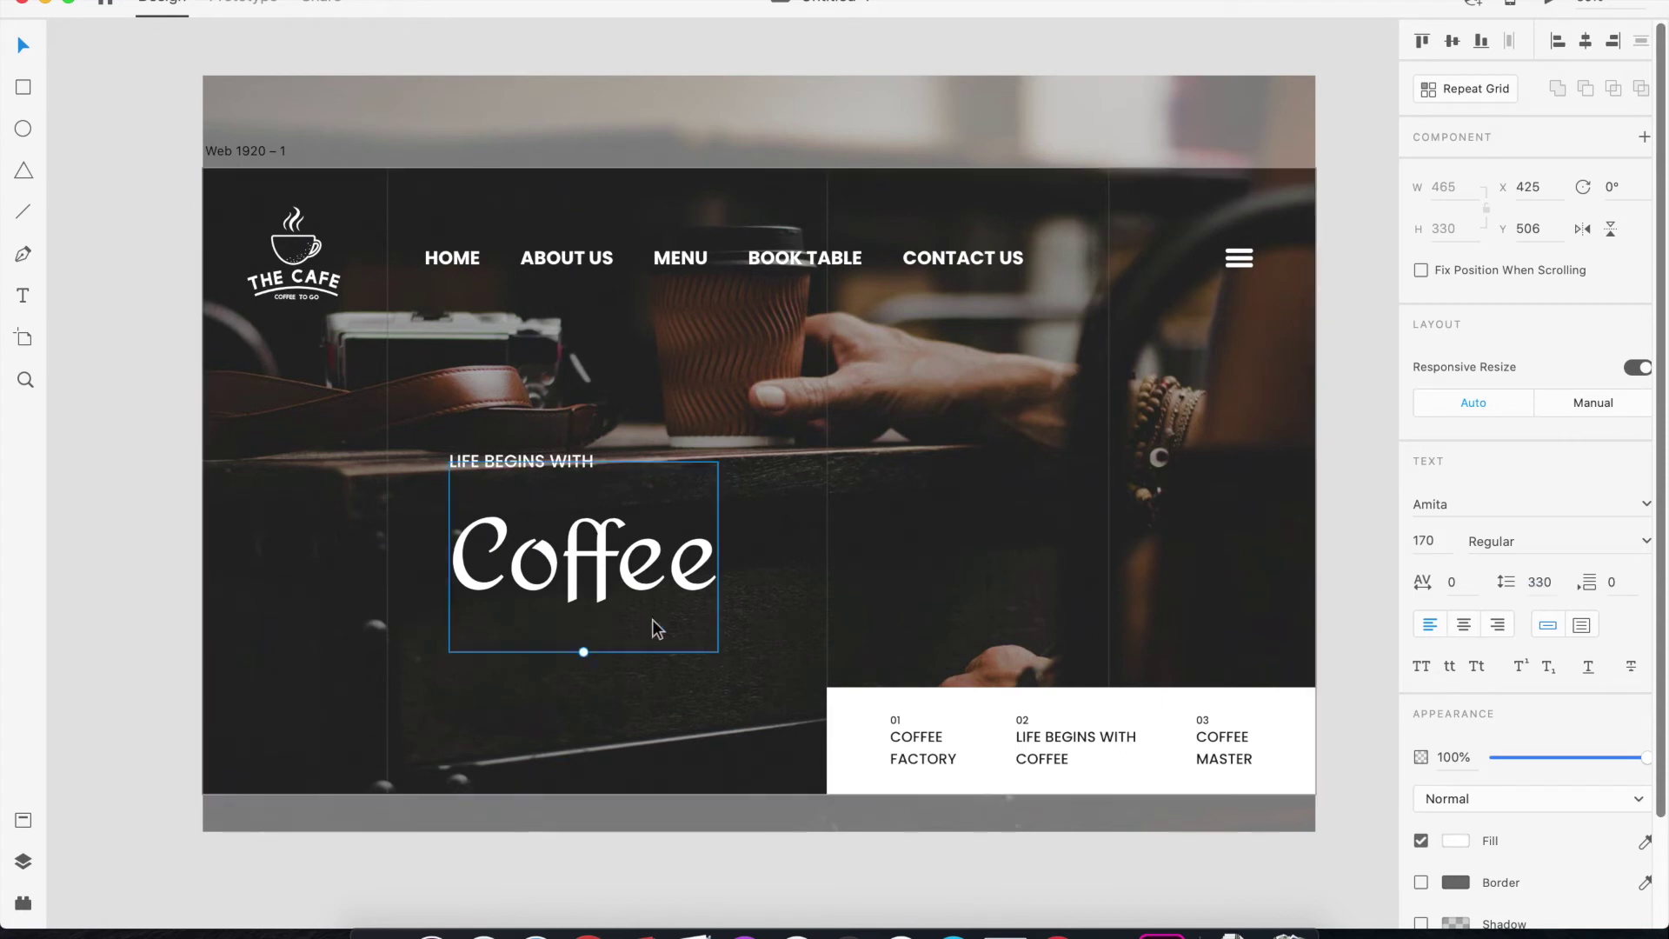
Set the line spacing of Coffee to 1 and move the word up closer beneath LIFE BEGINS WITH
text(1)
key(Return)
drag(569, 473, 570, 452)
click(98, 458)
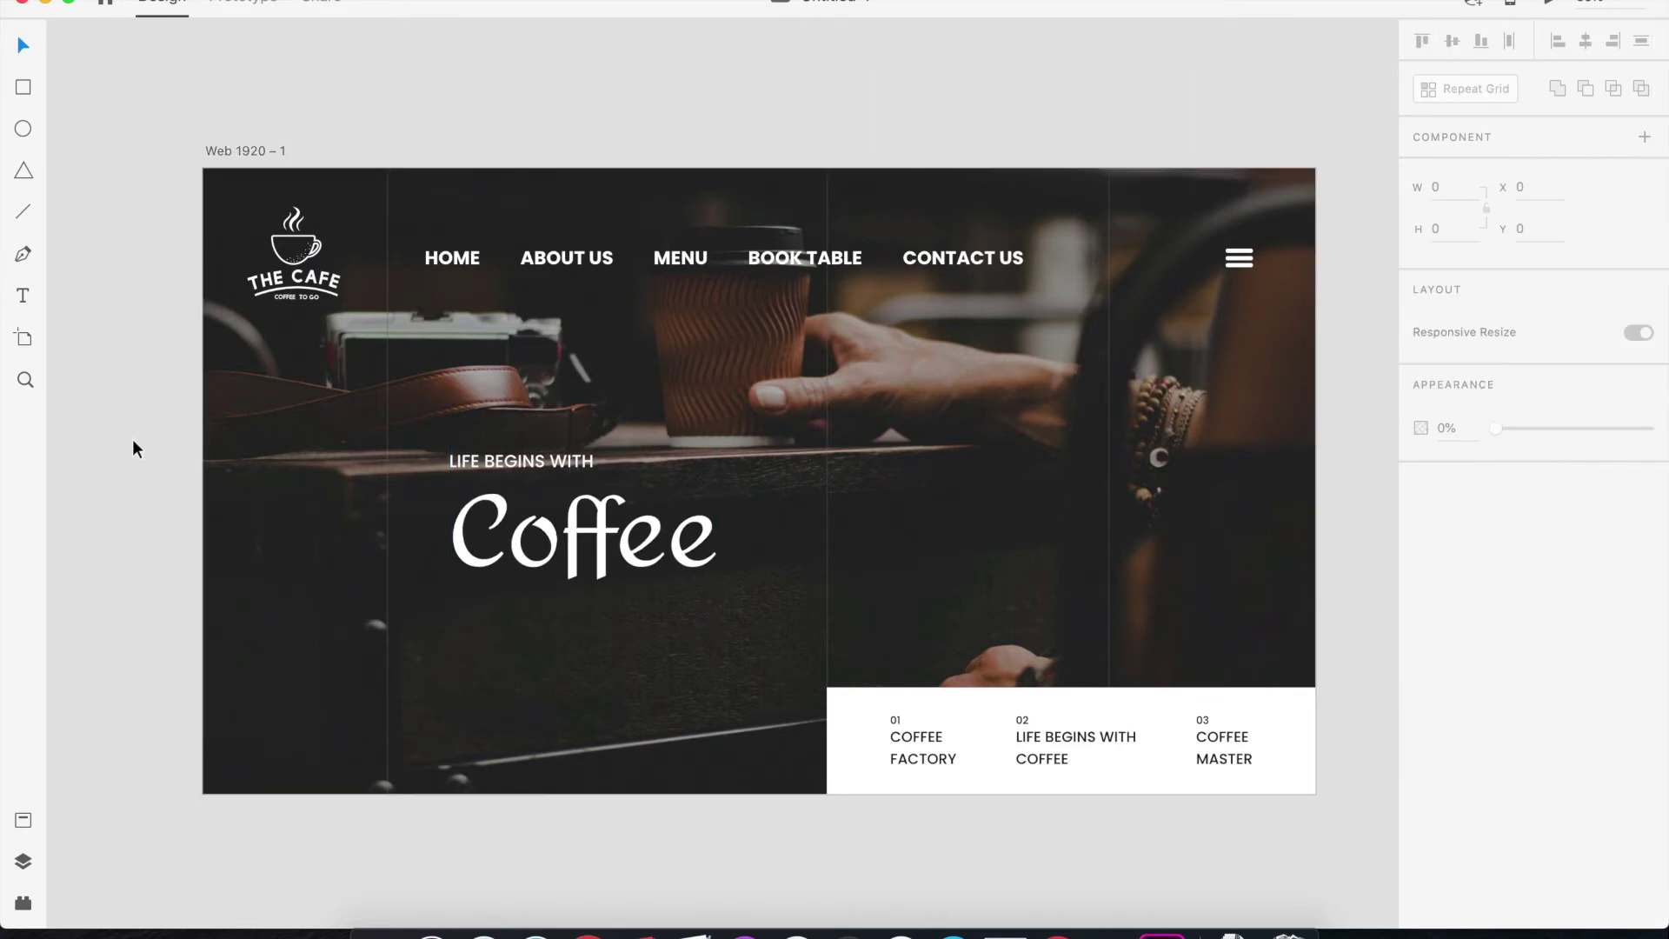
Bring LIFE BEGINS WITH to the front and move both headline lines so they start in line with HOME
click(610, 517)
right_click(541, 469)
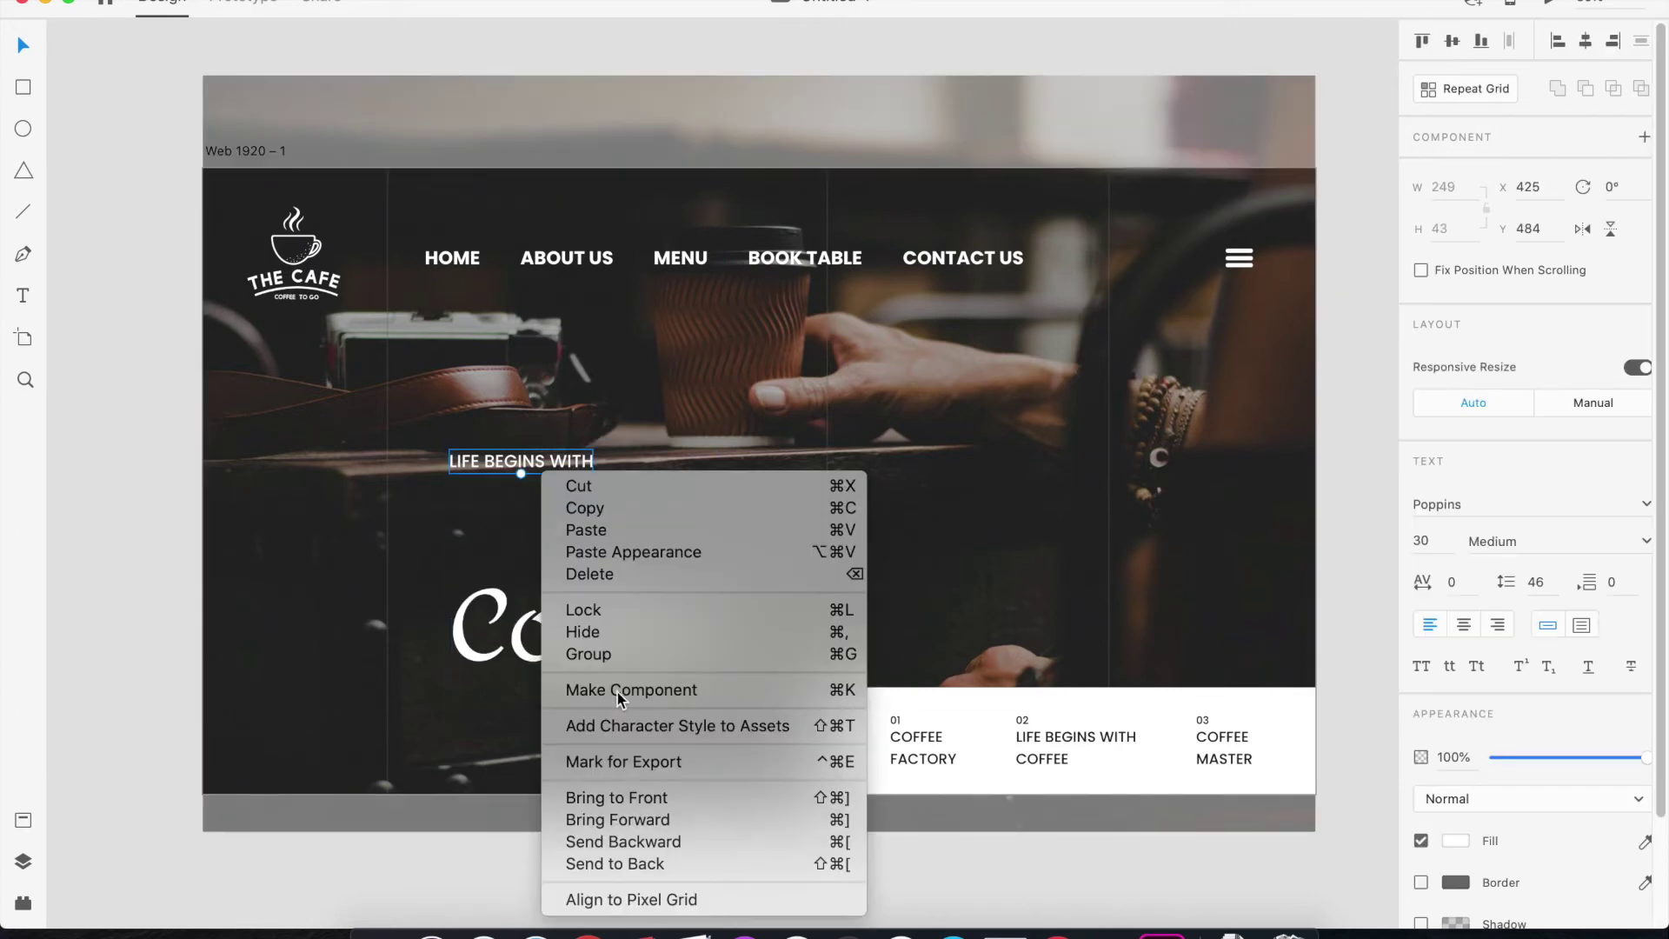
click(637, 805)
drag(561, 642, 506, 511)
shift+click(521, 438)
Draw a borderless white button about 300 by 81 below Coffee, starting at X 383, with its corners fully rounded
key(e)
drag(443, 609, 662, 687)
key(super+z)
drag(425, 573, 599, 622)
click(1421, 672)
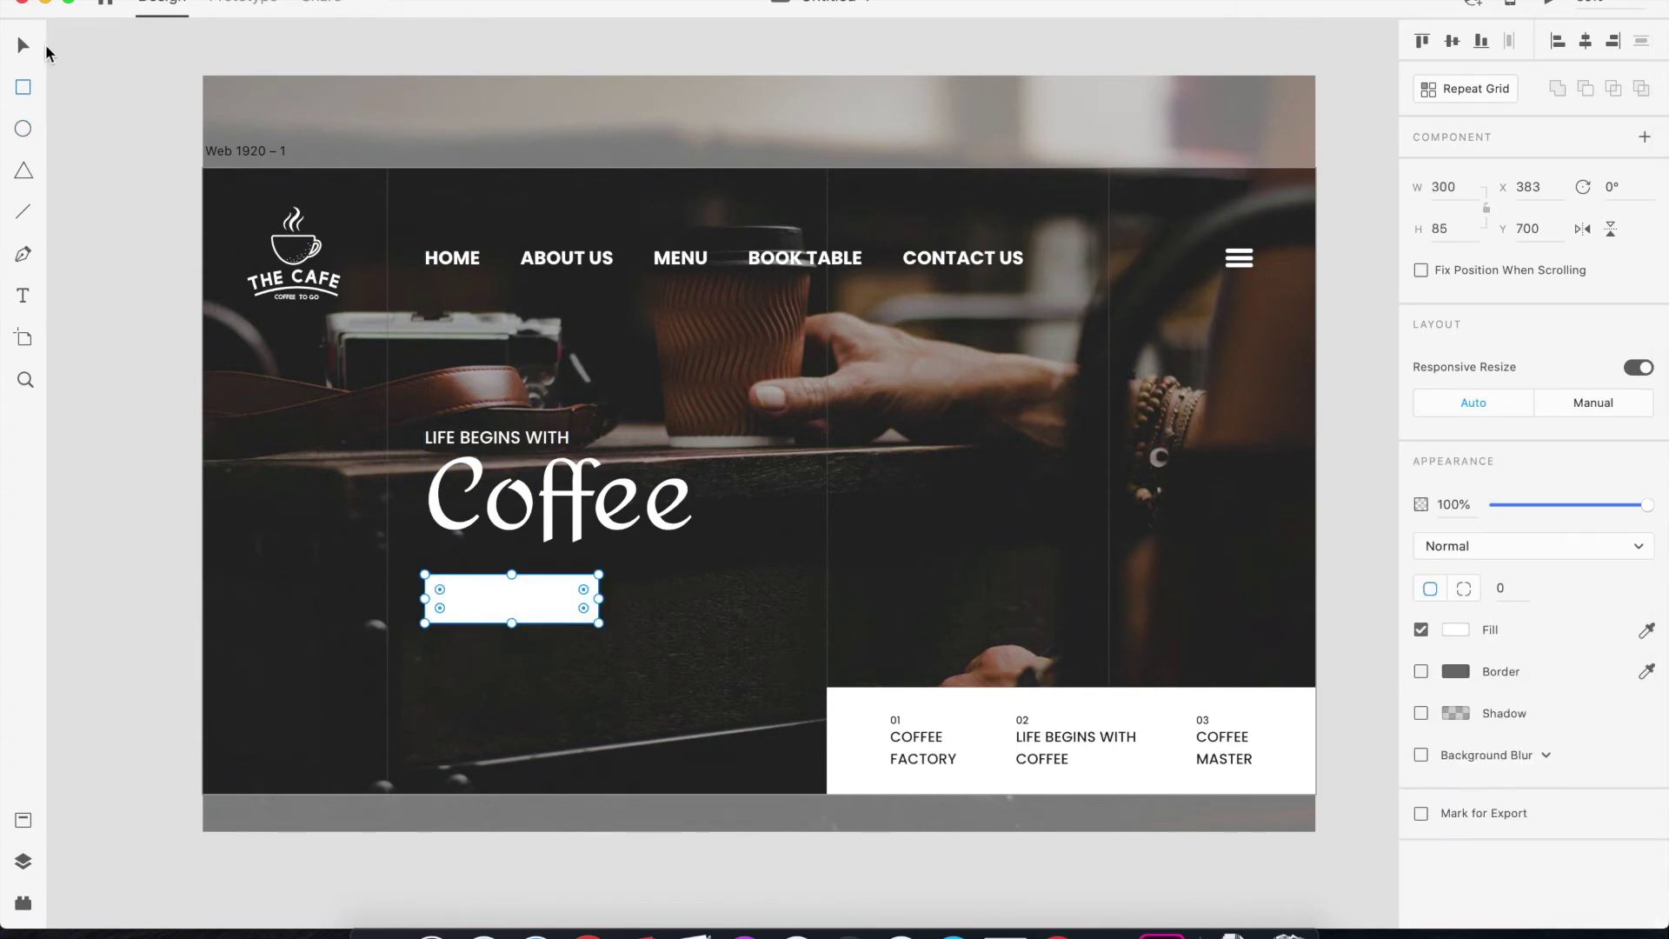
drag(507, 598, 513, 620)
Add the text Dsicoverx over the white button and set its font to Poppins
click(18, 294)
click(460, 597)
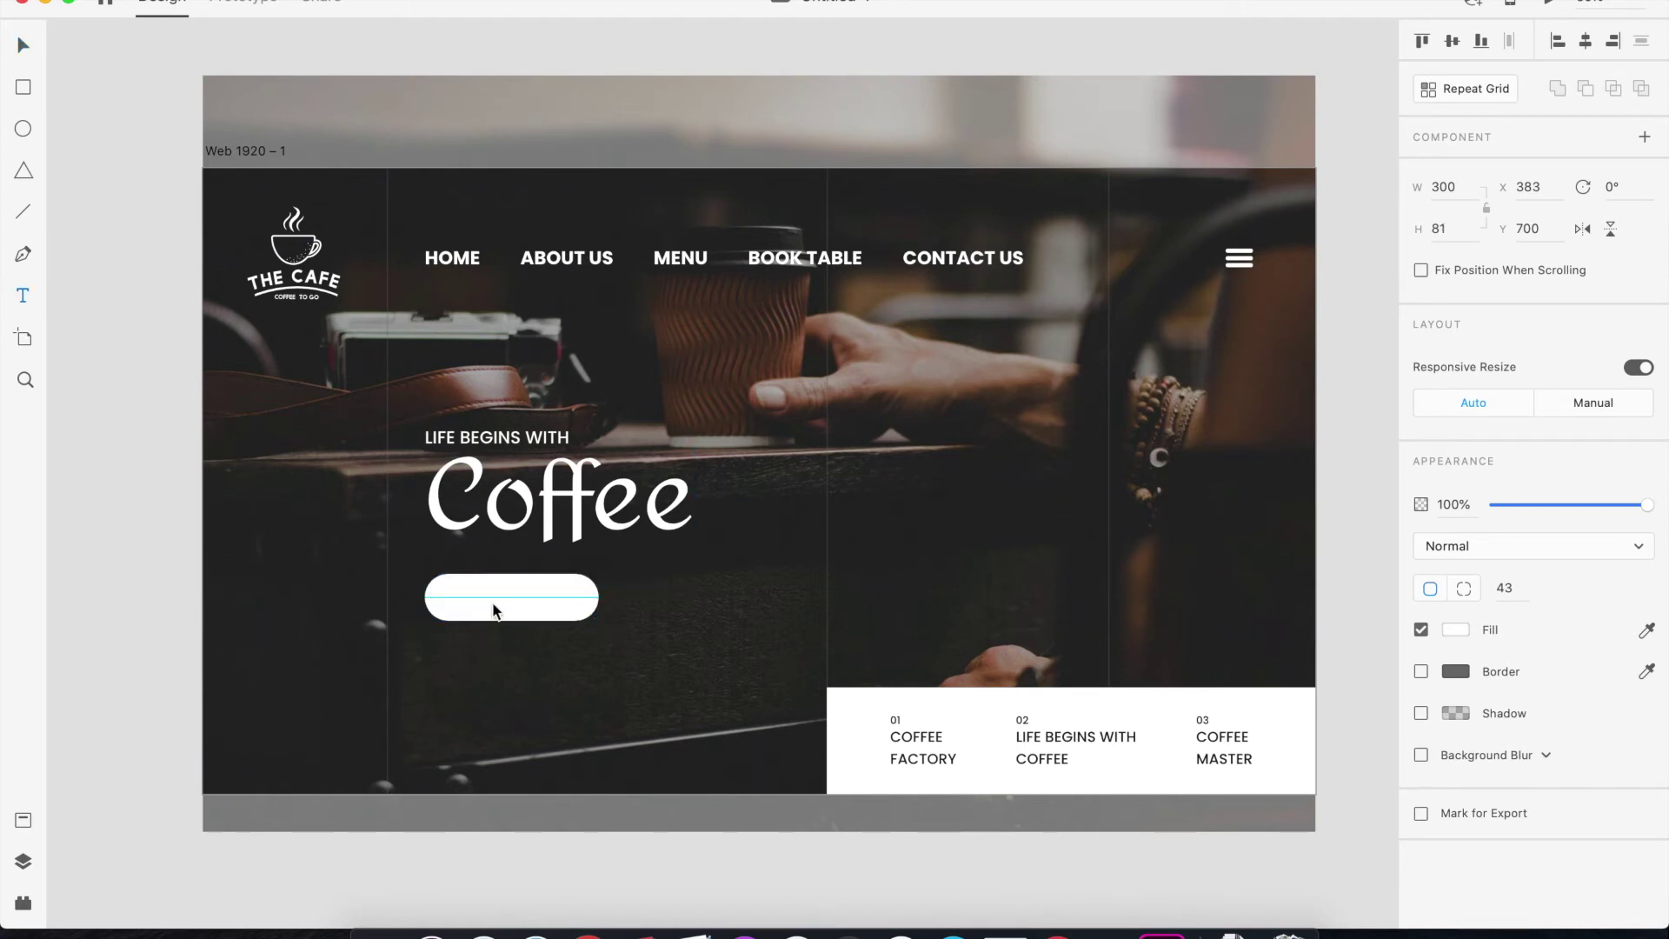
text(Reicoverxa)
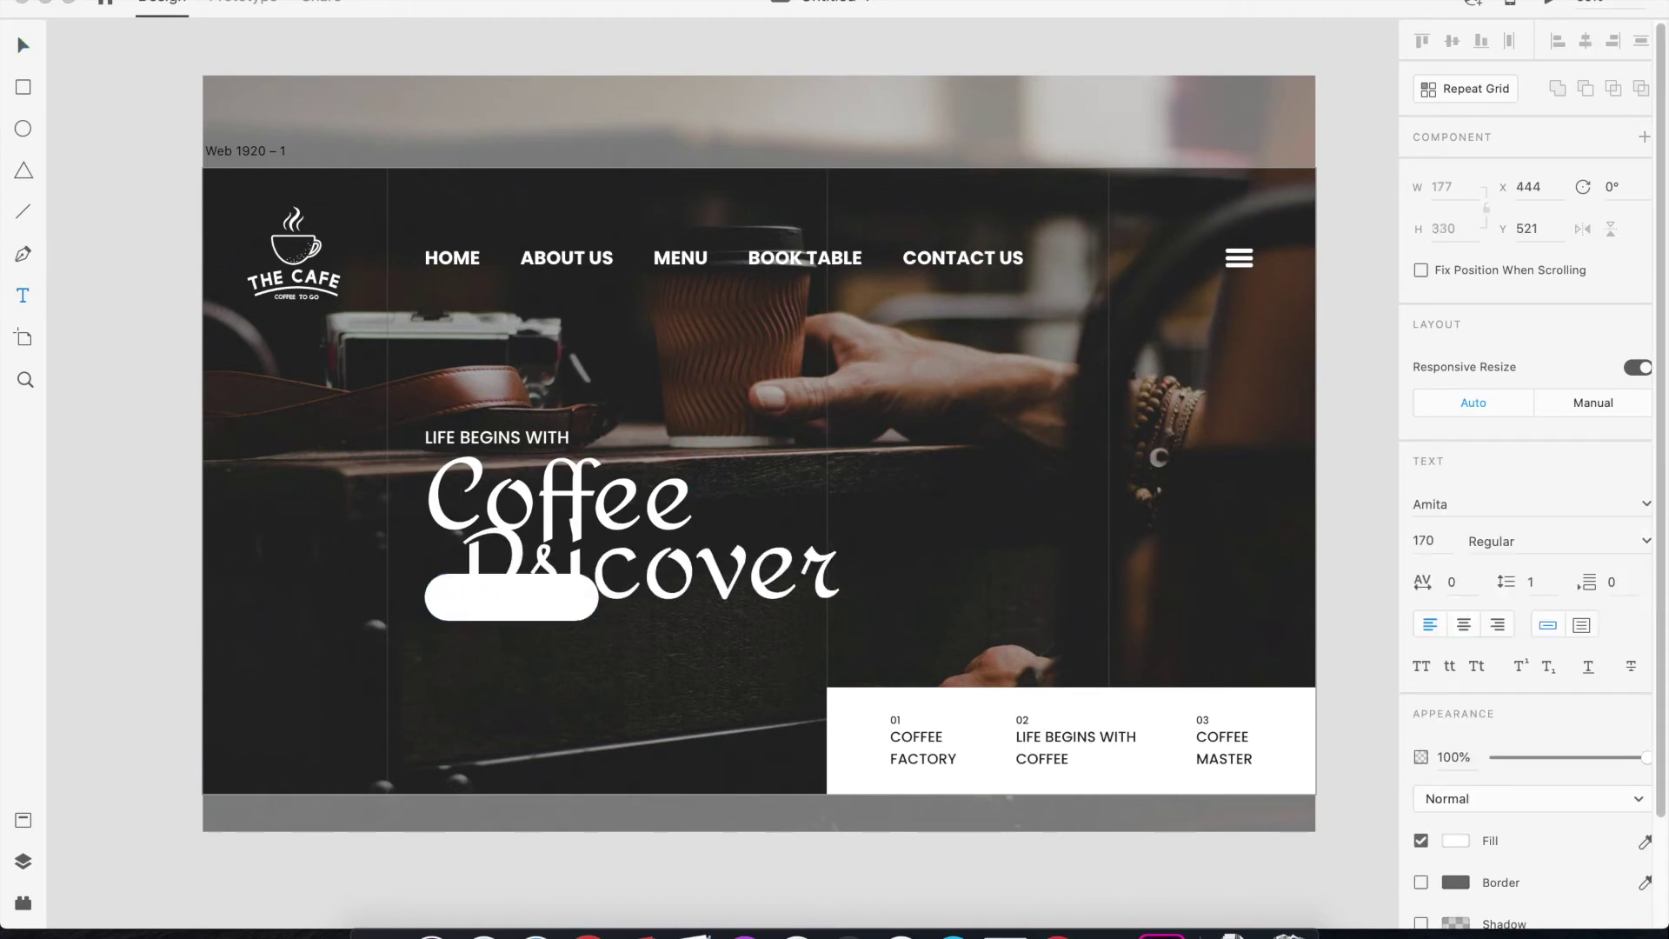
key(BackSpace)
key(super+a)
text(P)
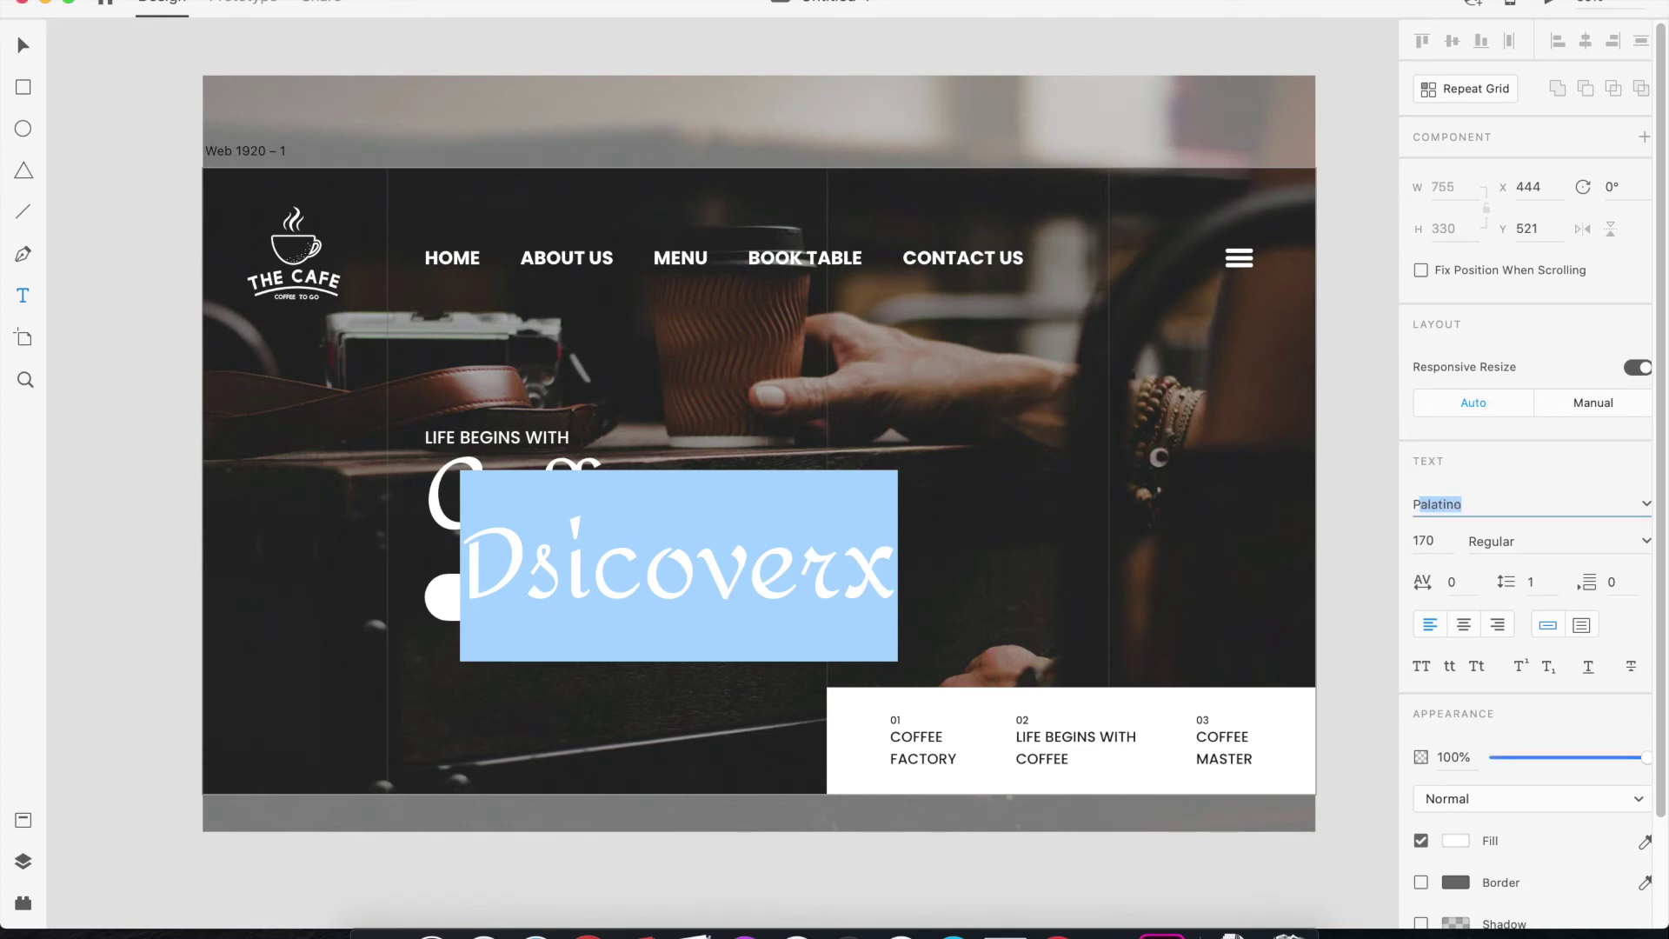
text(oppins)
key(Return)
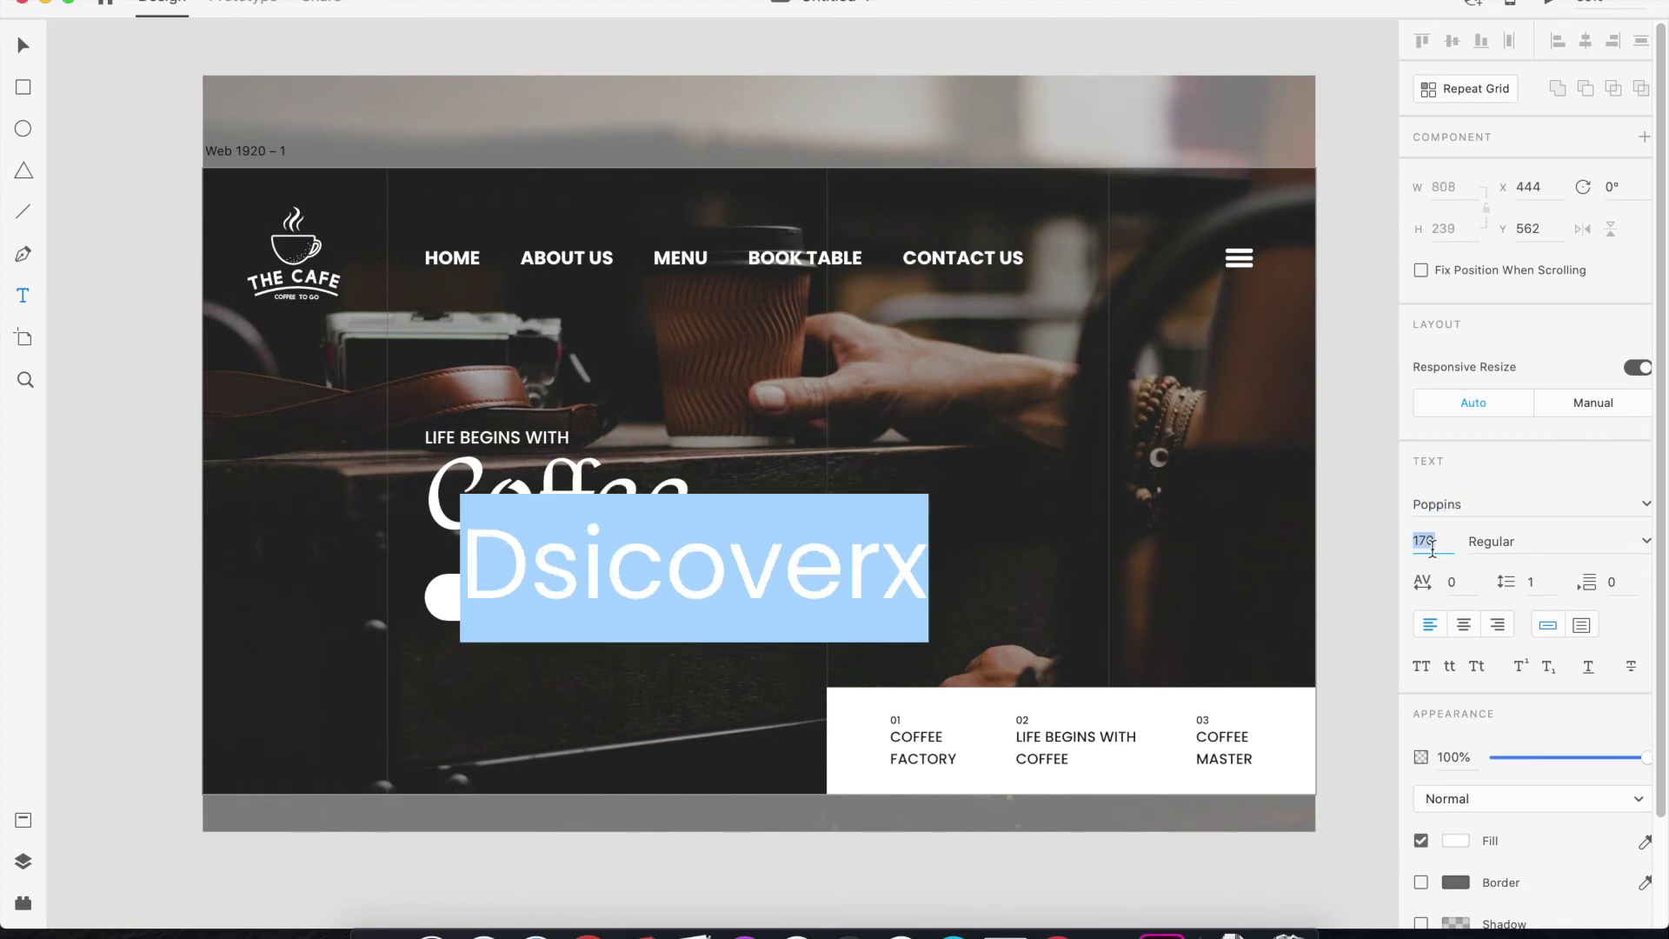
Reduce the button label's font size to 30
key(shift+Down)
key(shift+Down)
key(shift+Down)
key(shift+Down)
key(shift+Down)
key(shift+Down)
key(shift+Down)
key(shift+Down)
key(shift+Down)
key(shift+Down)
key(shift+Down)
key(shift+Down)
key(shift+Down)
key(shift+Down)
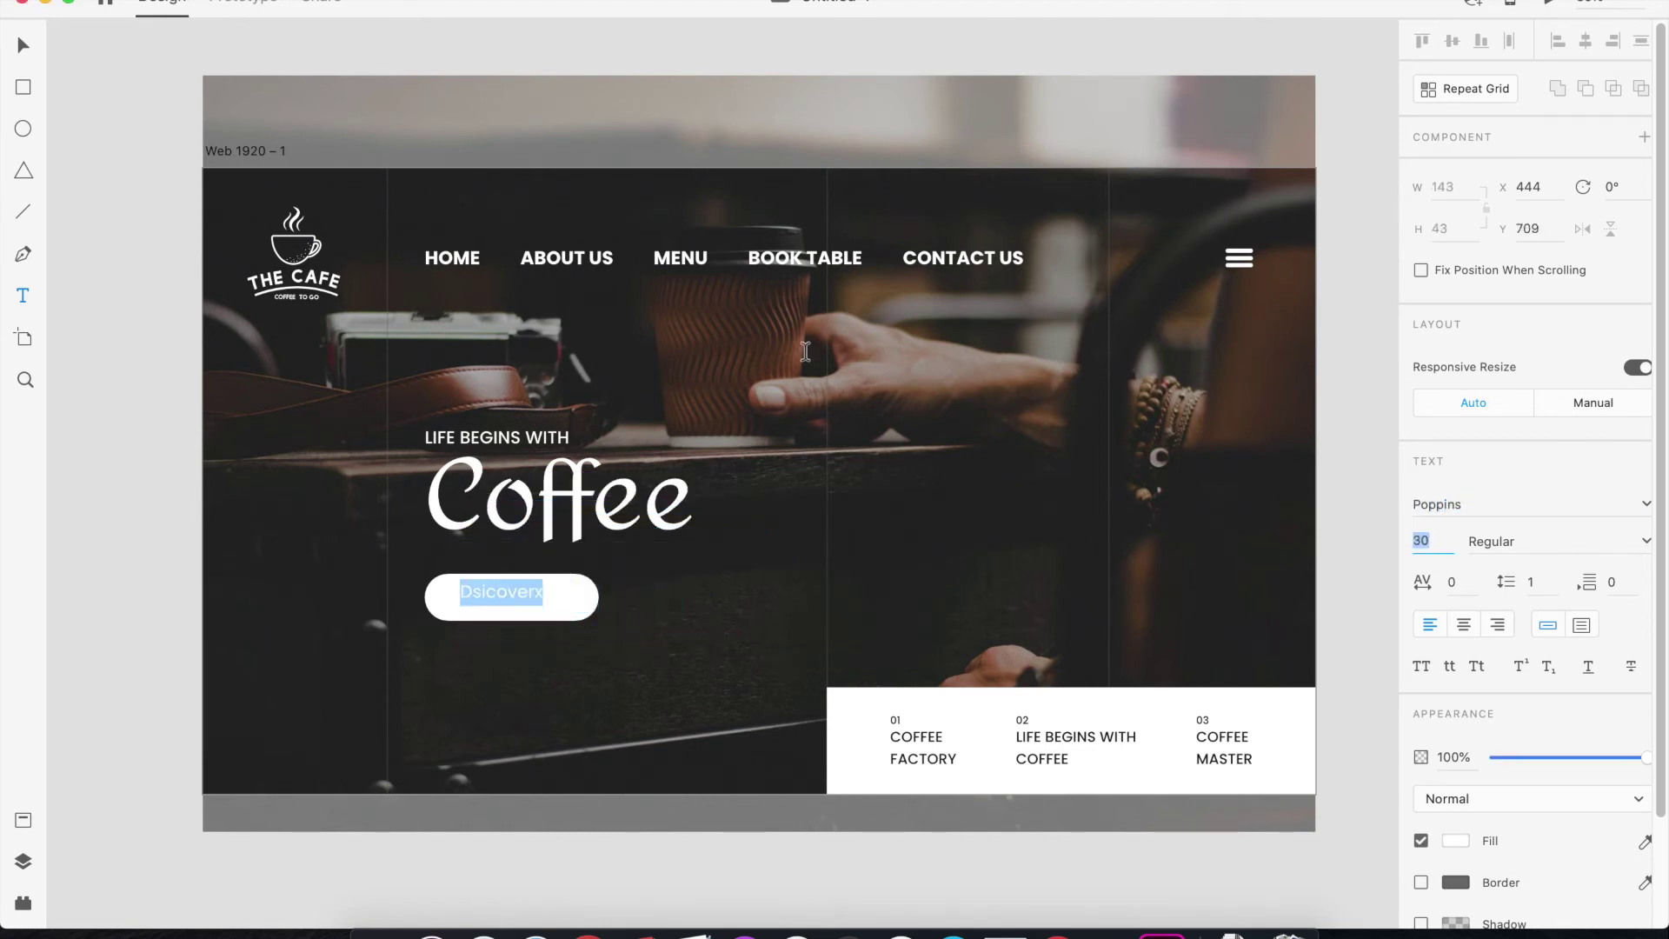
Recolour the button label with the saved colour #1A1A1A
click(21, 49)
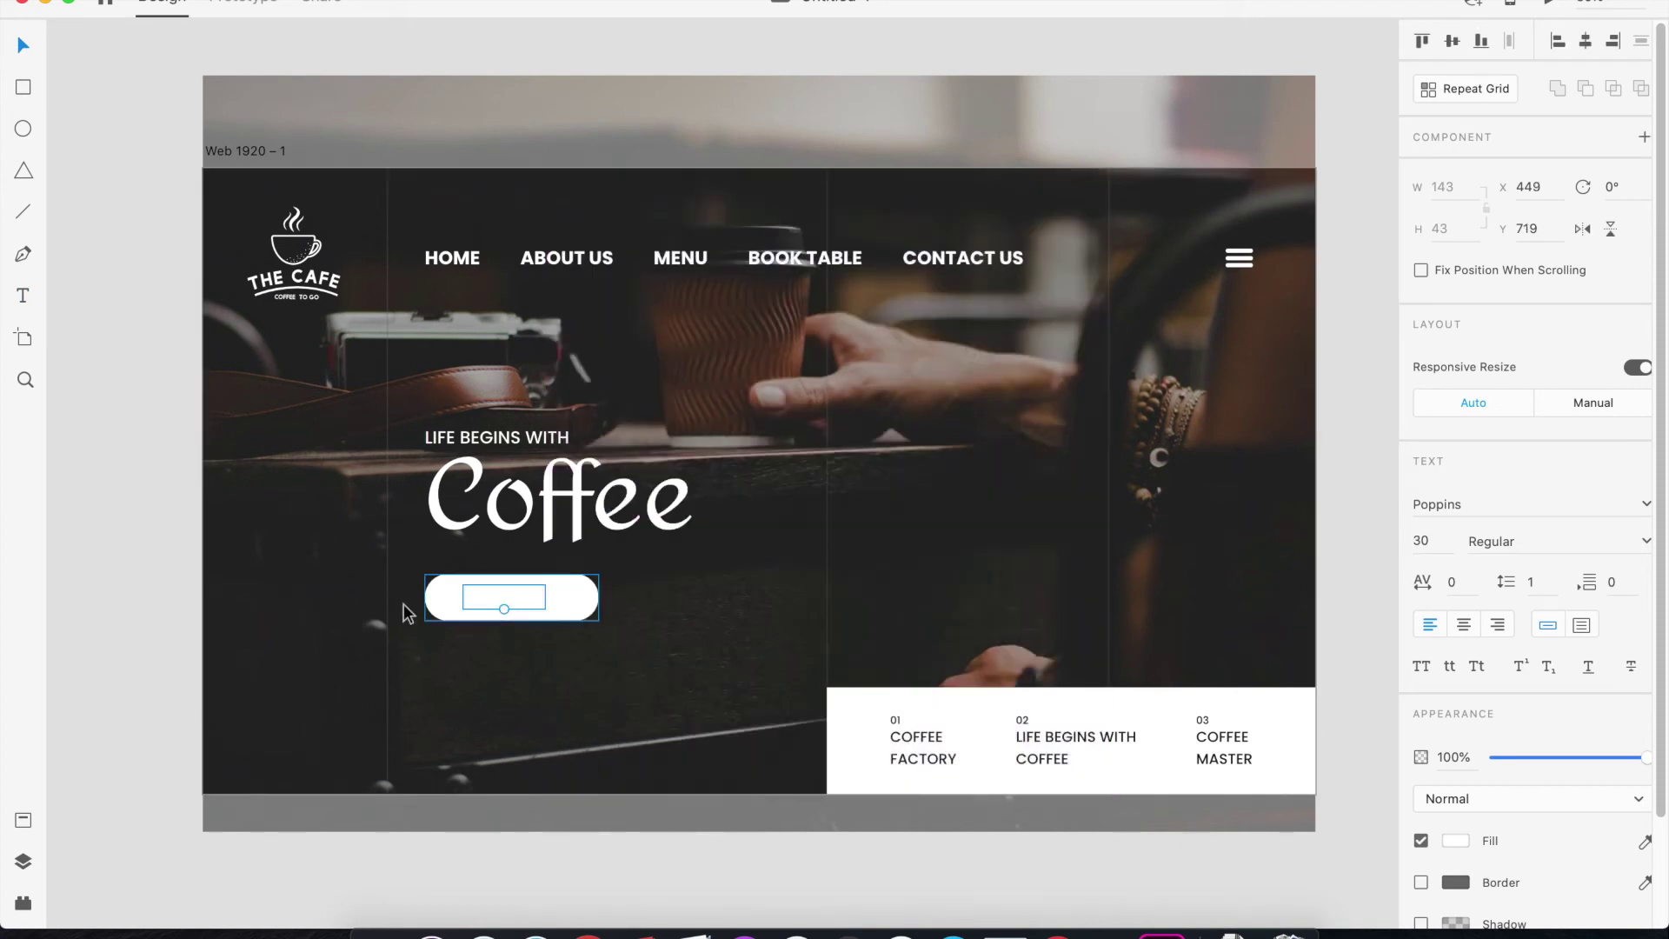
click(23, 819)
click(113, 184)
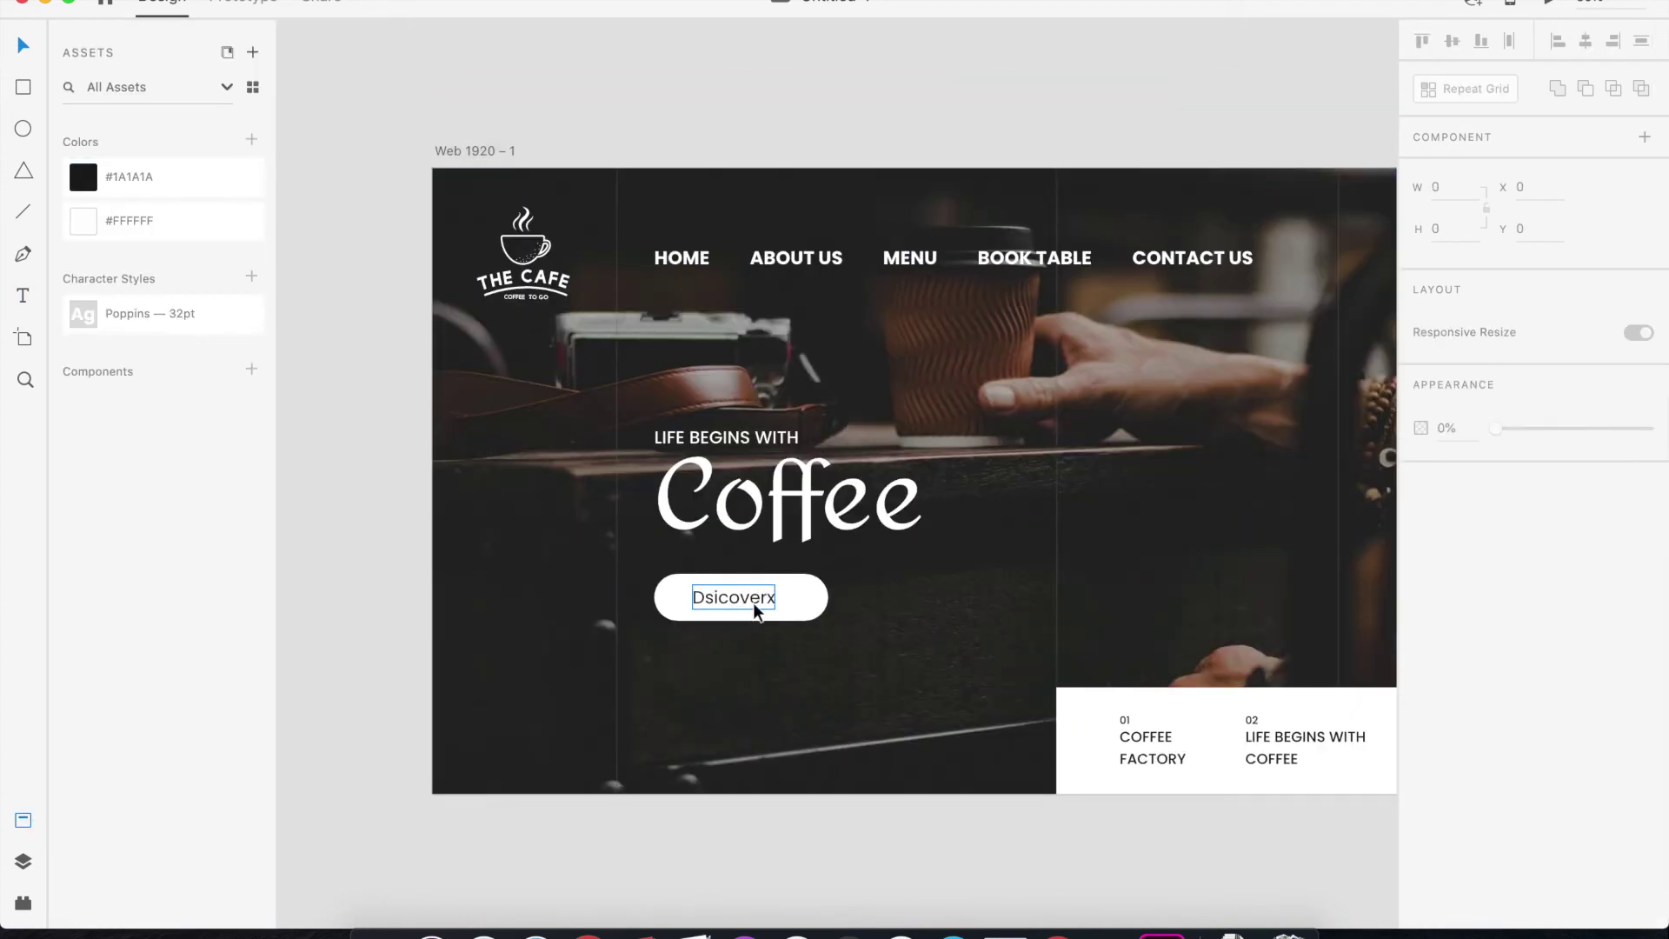
Remove the trailing x from the button label and set its font size to 21
drag(753, 602, 763, 598)
double_click(785, 605)
key(BackSpace)
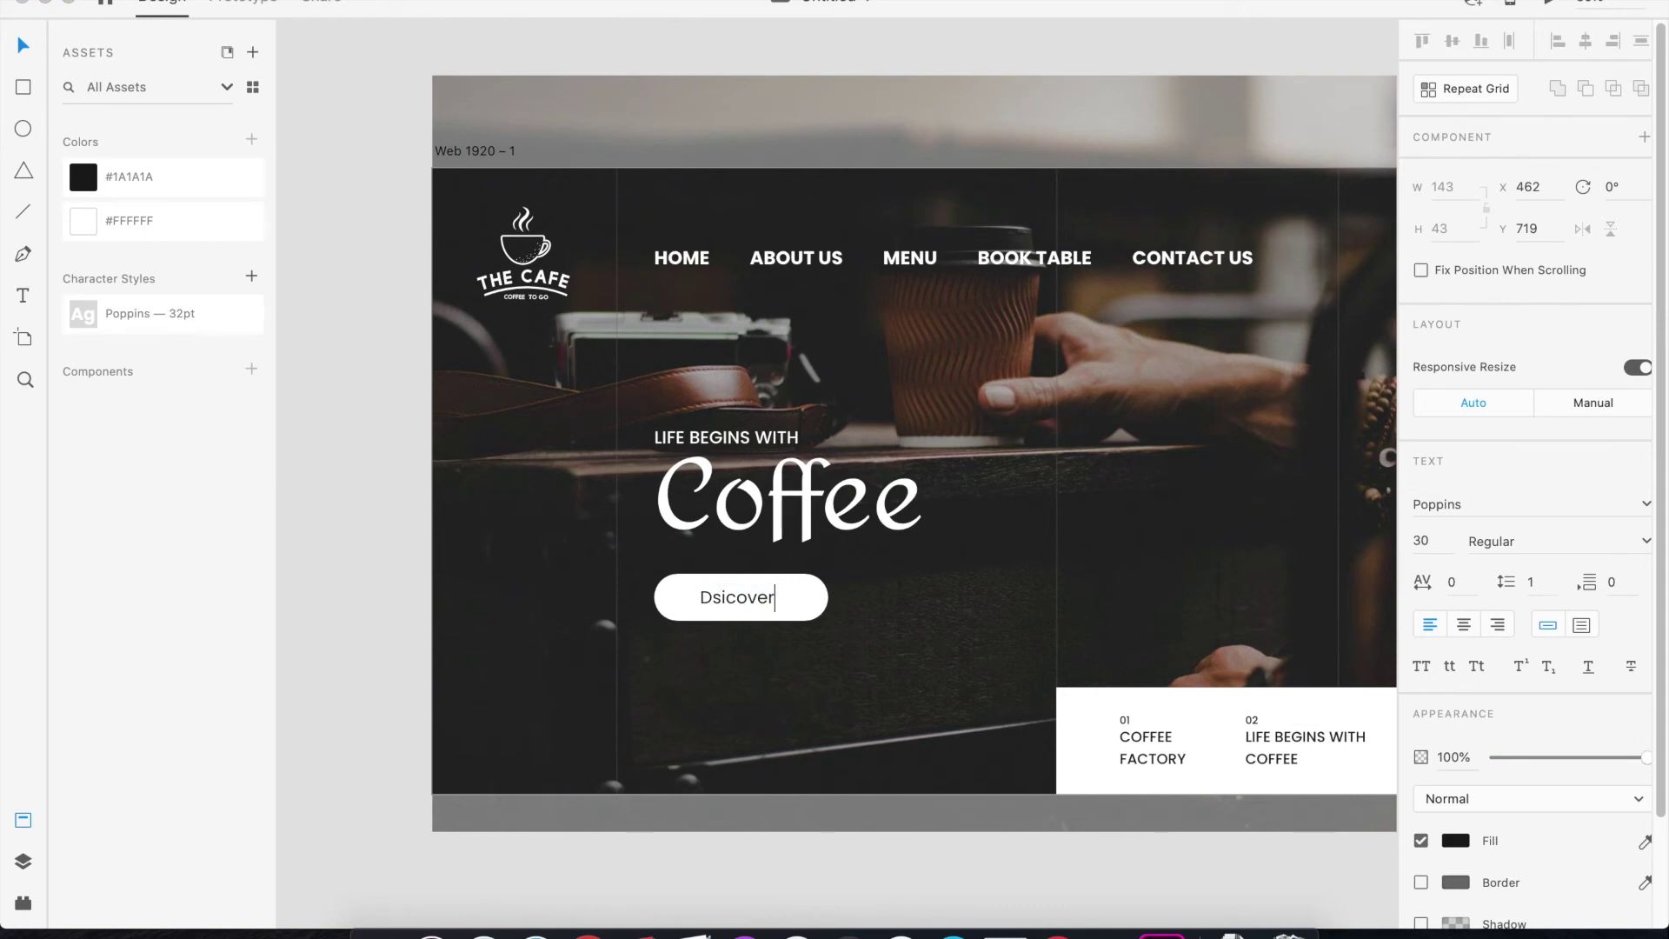
key(super+a)
text(21)
key(Return)
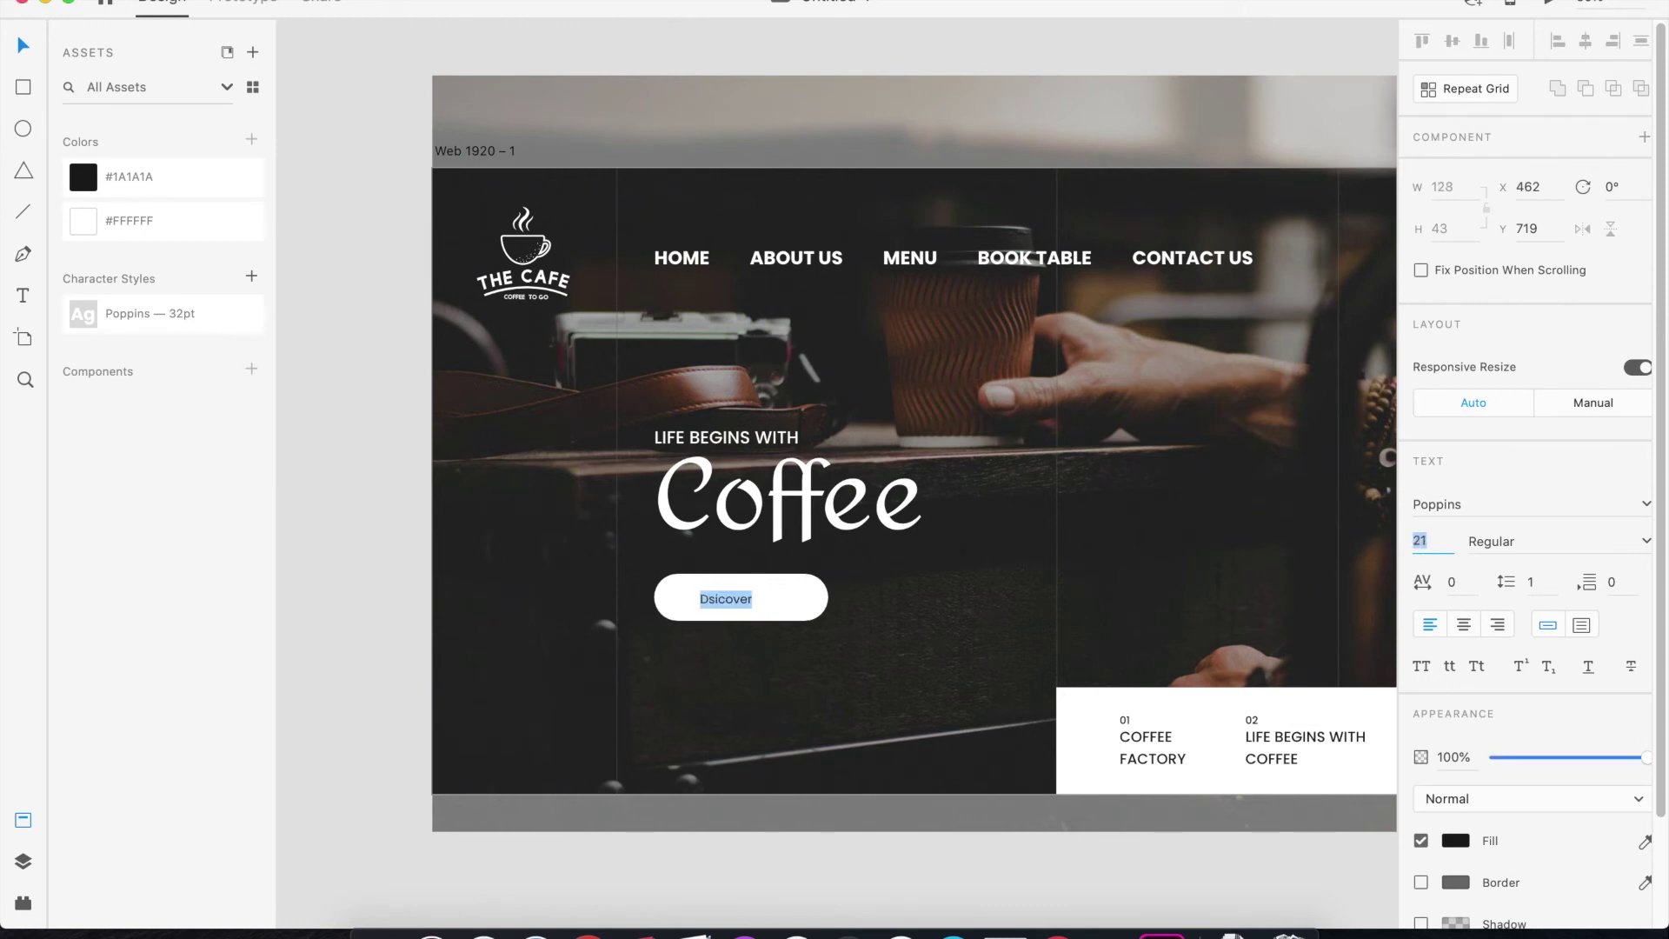
Narrow the white button slightly and centre the label inside it
key(Escape)
click(664, 598)
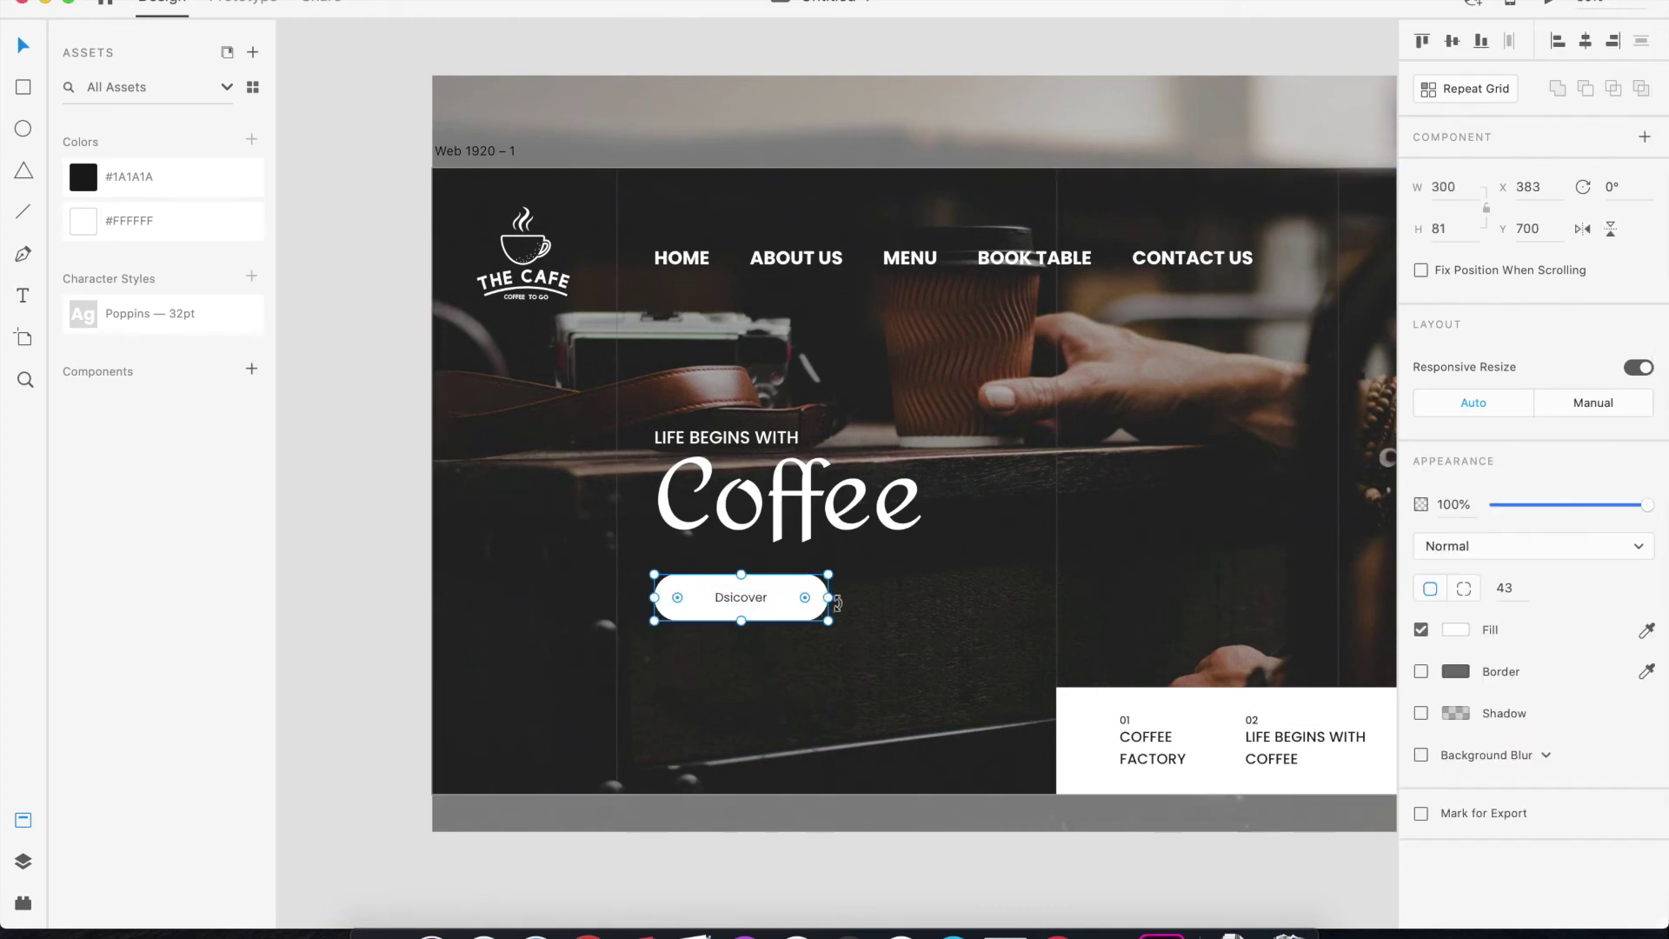
click(428, 649)
drag(716, 598, 712, 599)
click(388, 623)
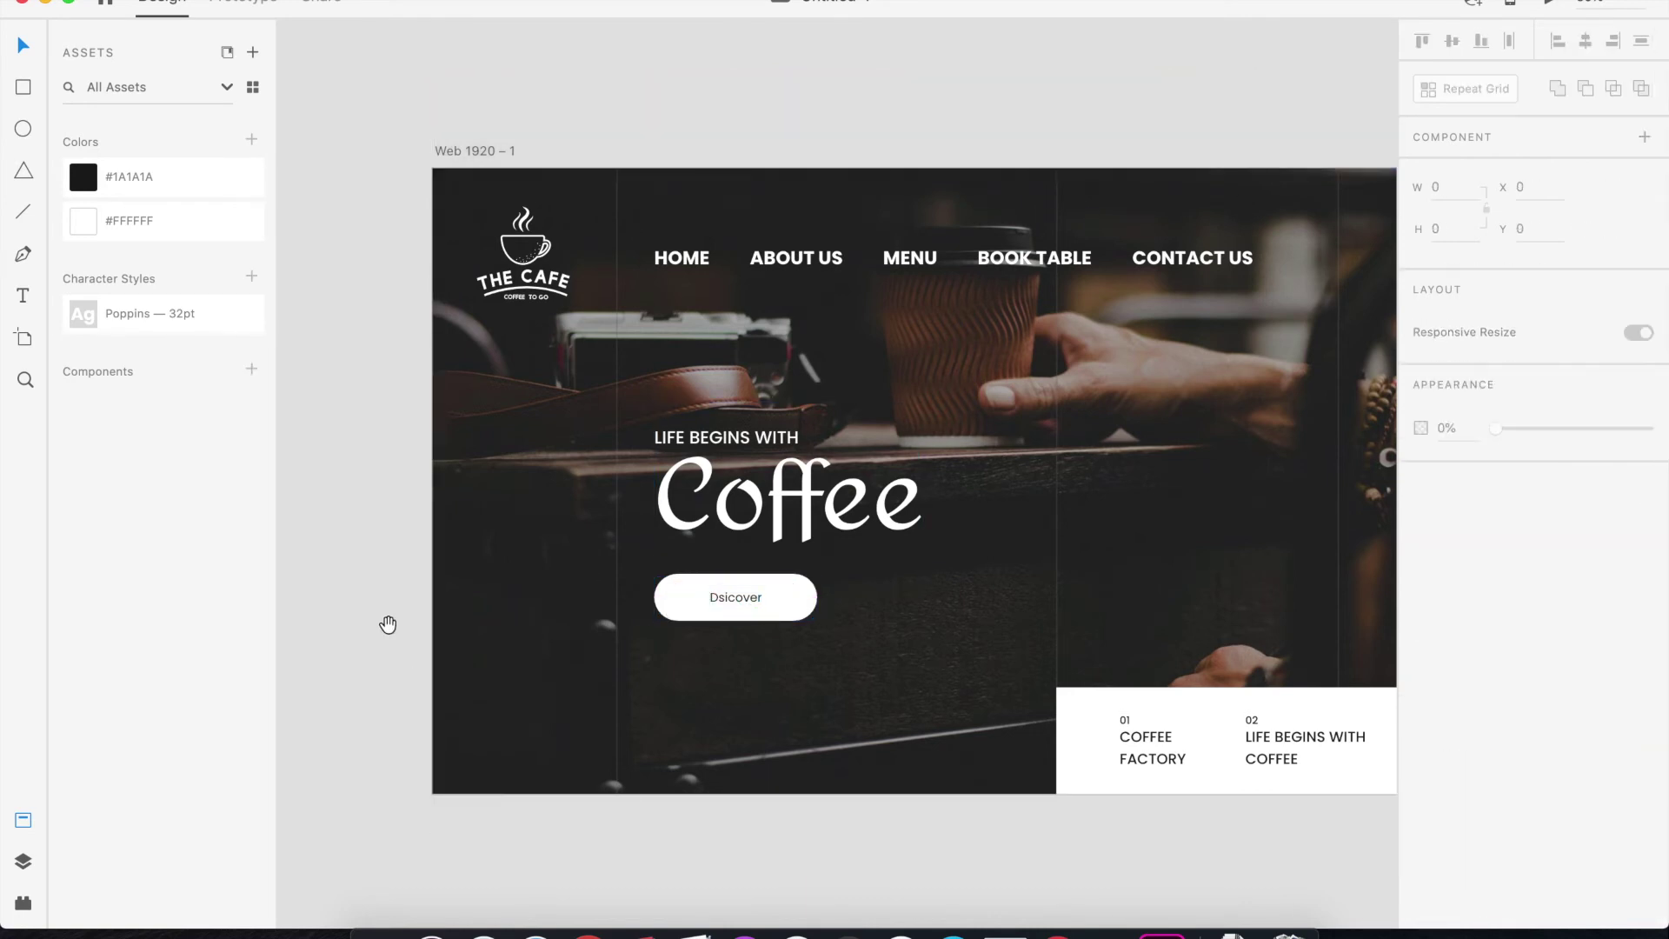
Draw a 24 by 24 white circle without a border below the hamburger icon
drag(388, 623, 224, 626)
drag(1061, 96, 980, 100)
click(12, 297)
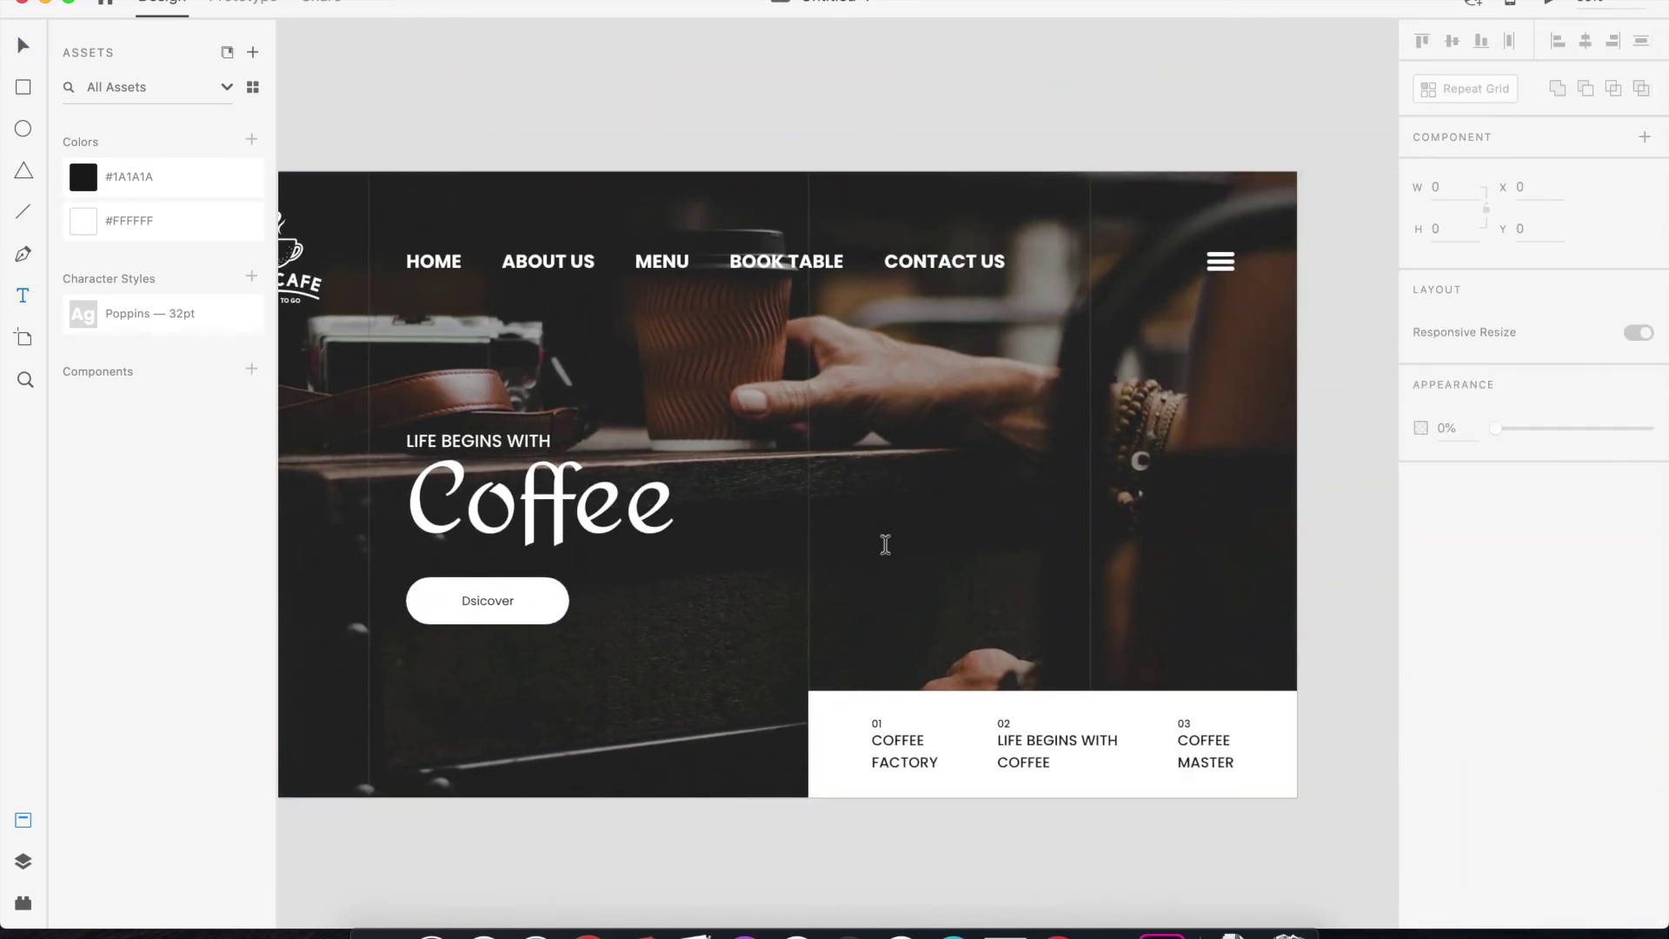
click(23, 129)
drag(1207, 415, 1221, 429)
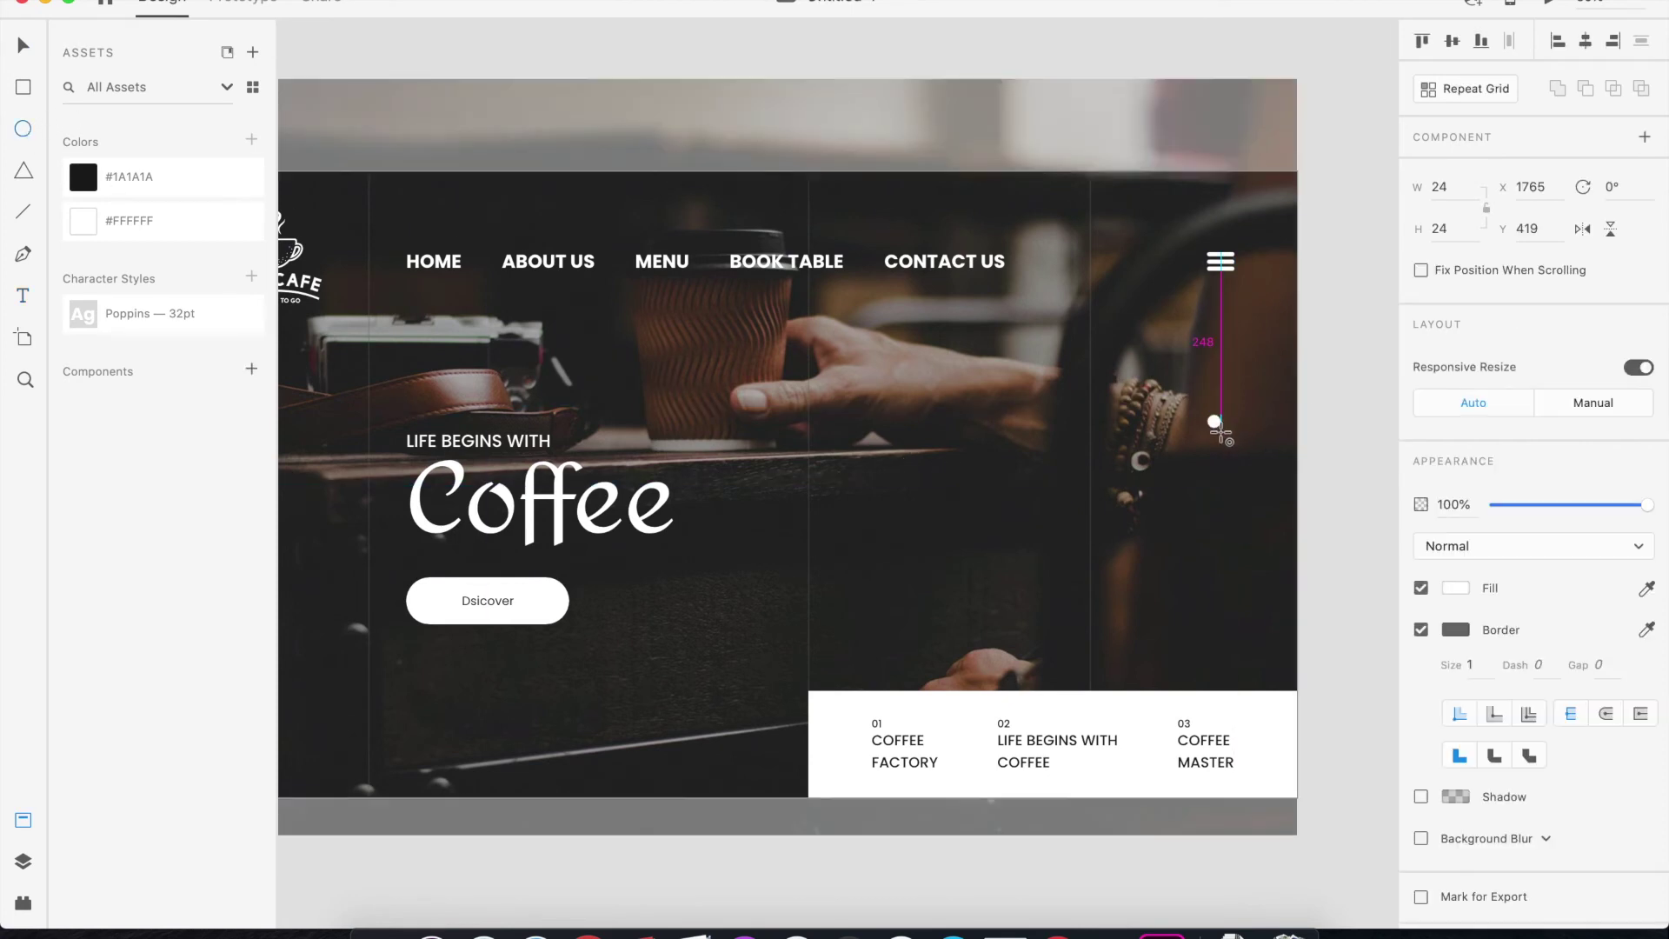
click(11, 33)
click(598, 66)
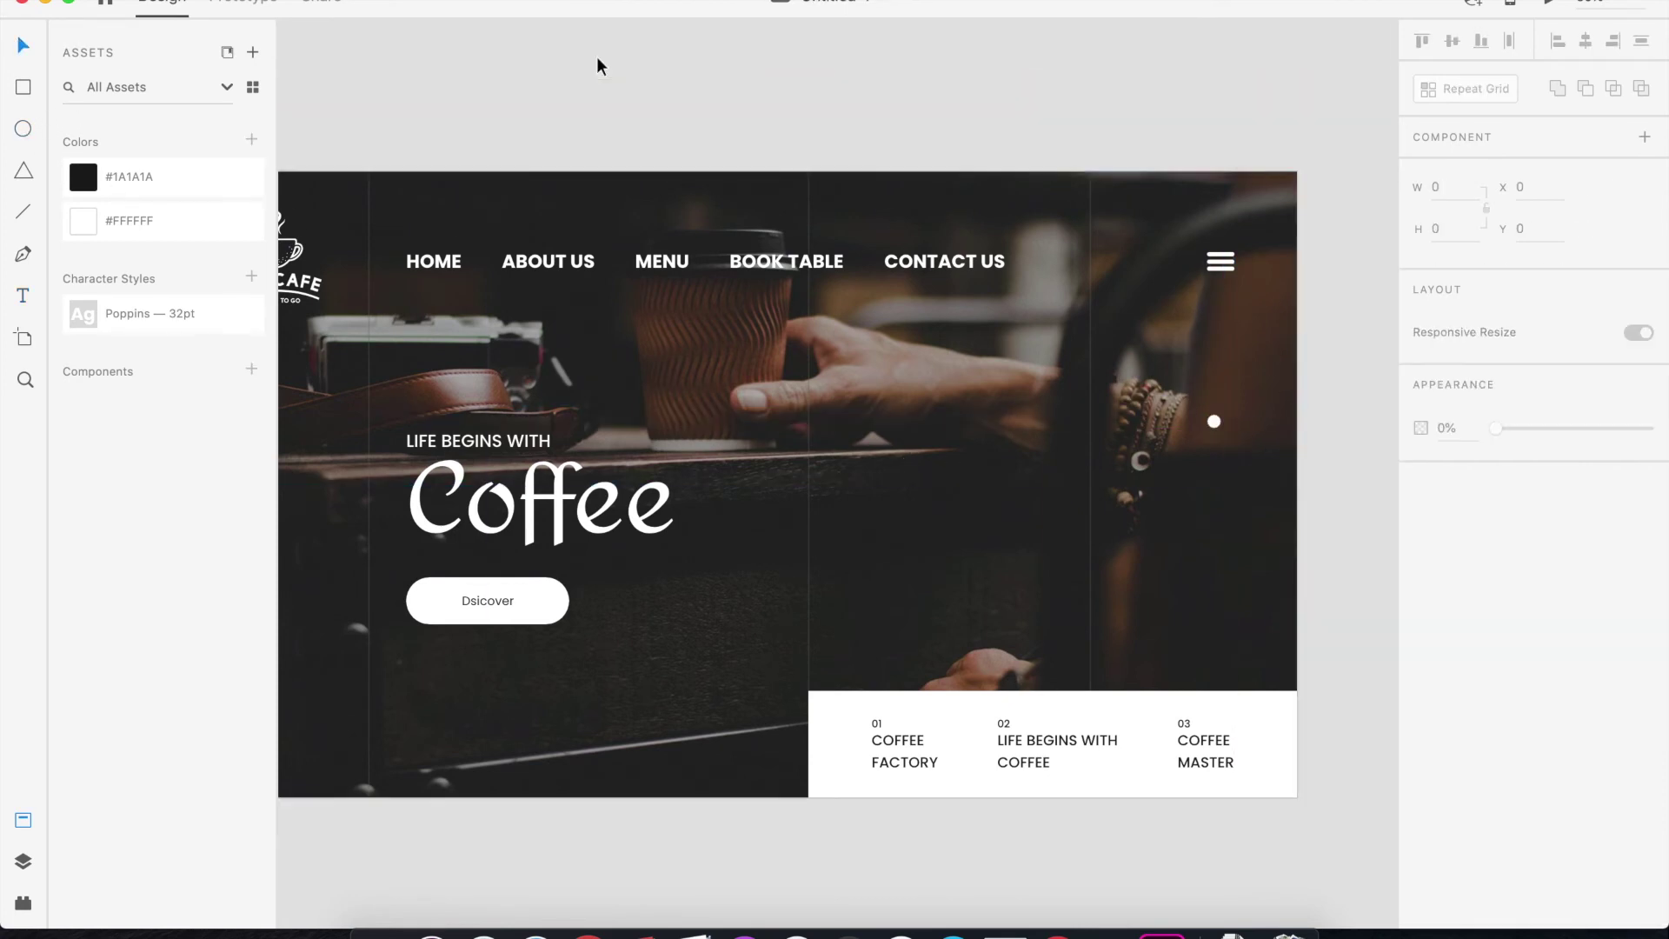
click(1214, 422)
click(1420, 629)
Duplicate the white circle below the first and place a 37 by 37 copy at 21% opacity behind it as a halo
key(super+plus)
drag(1152, 547, 908, 534)
click(1254, 413)
drag(1156, 385, 1152, 424)
key(super+z)
click(1158, 423)
right_click(1158, 421)
click(1274, 740)
drag(1556, 504, 1522, 503)
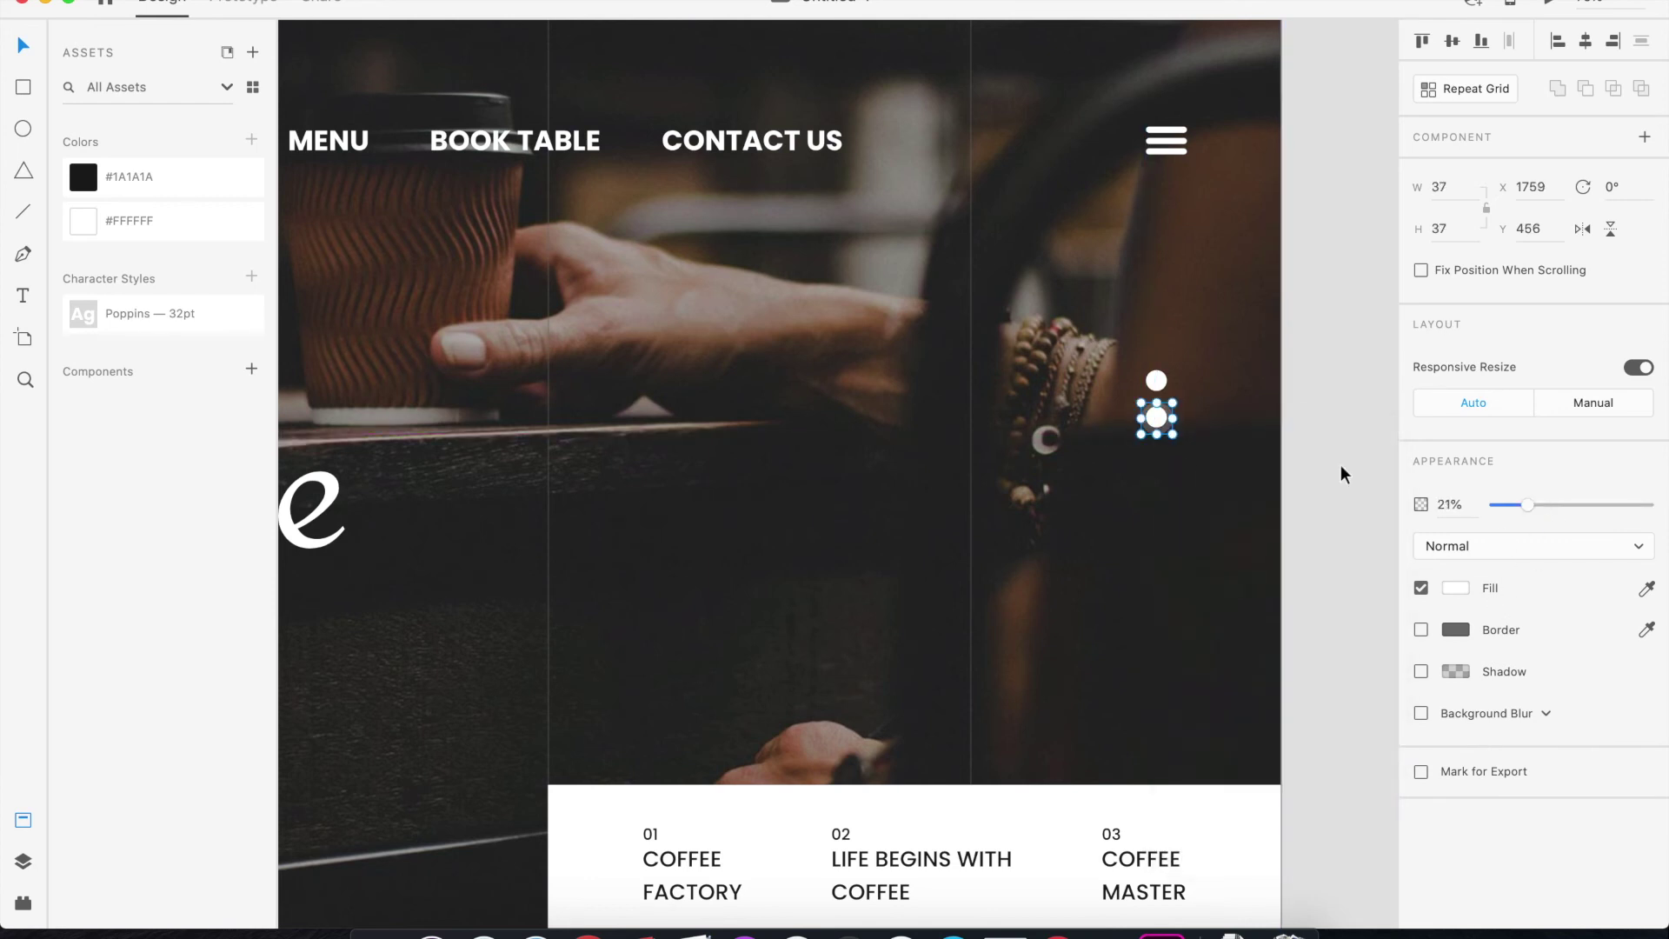
Centre the second white circle inside its translucent halo
key(super+plus)
drag(1206, 434, 745, 442)
drag(1016, 398, 1021, 400)
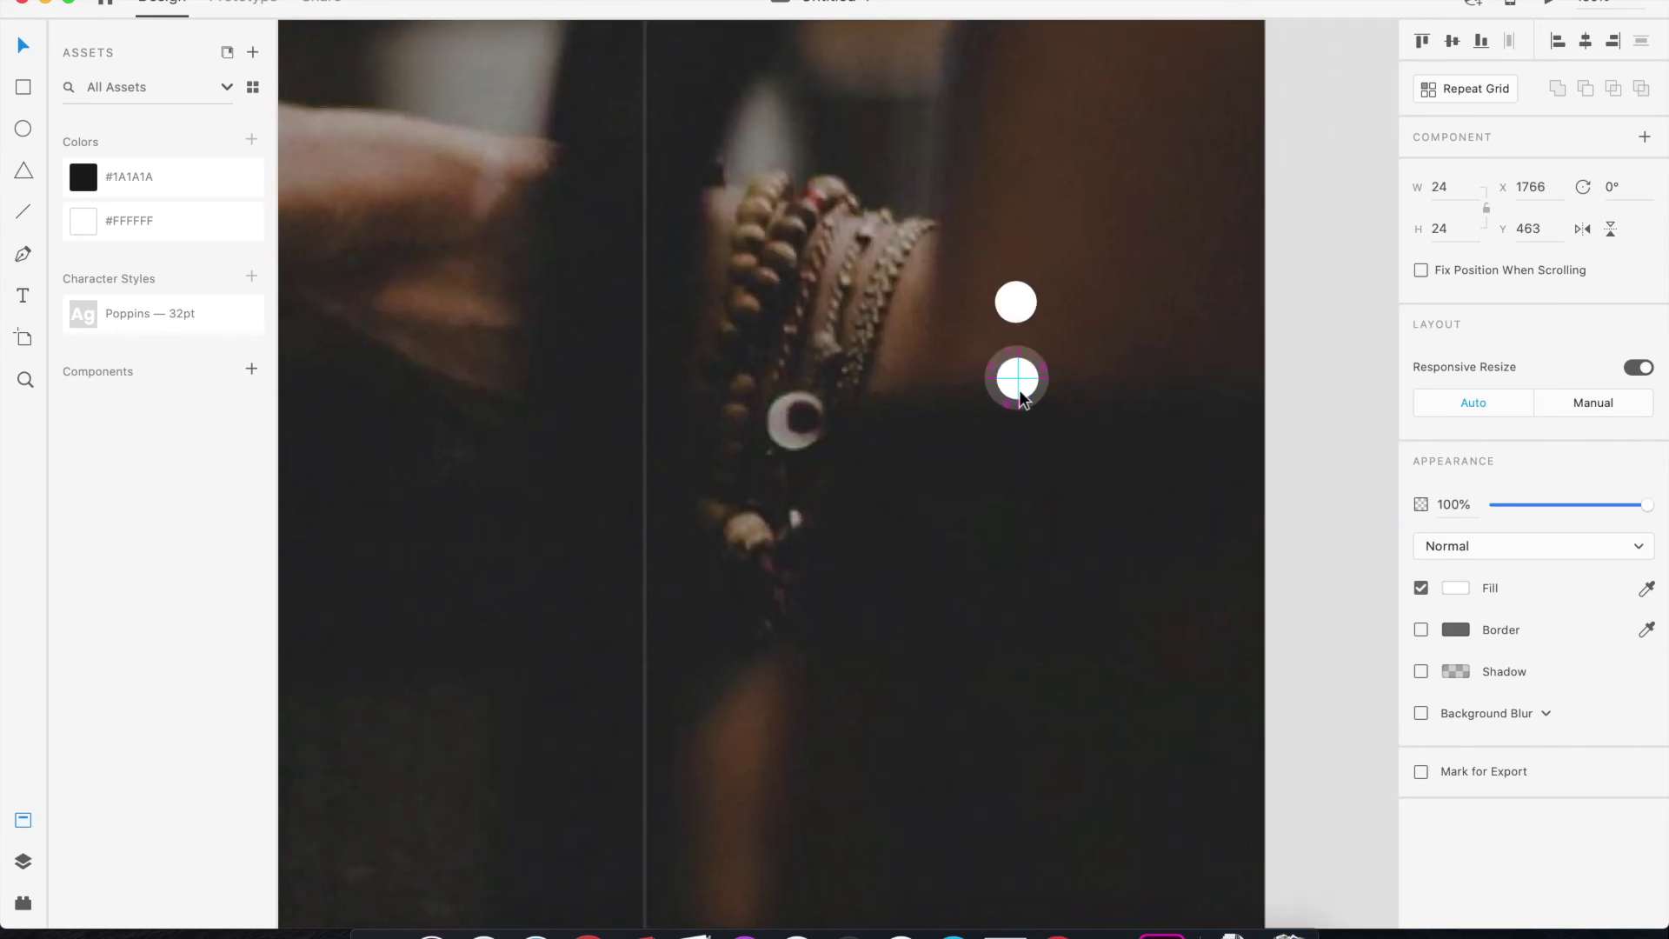
click(1287, 390)
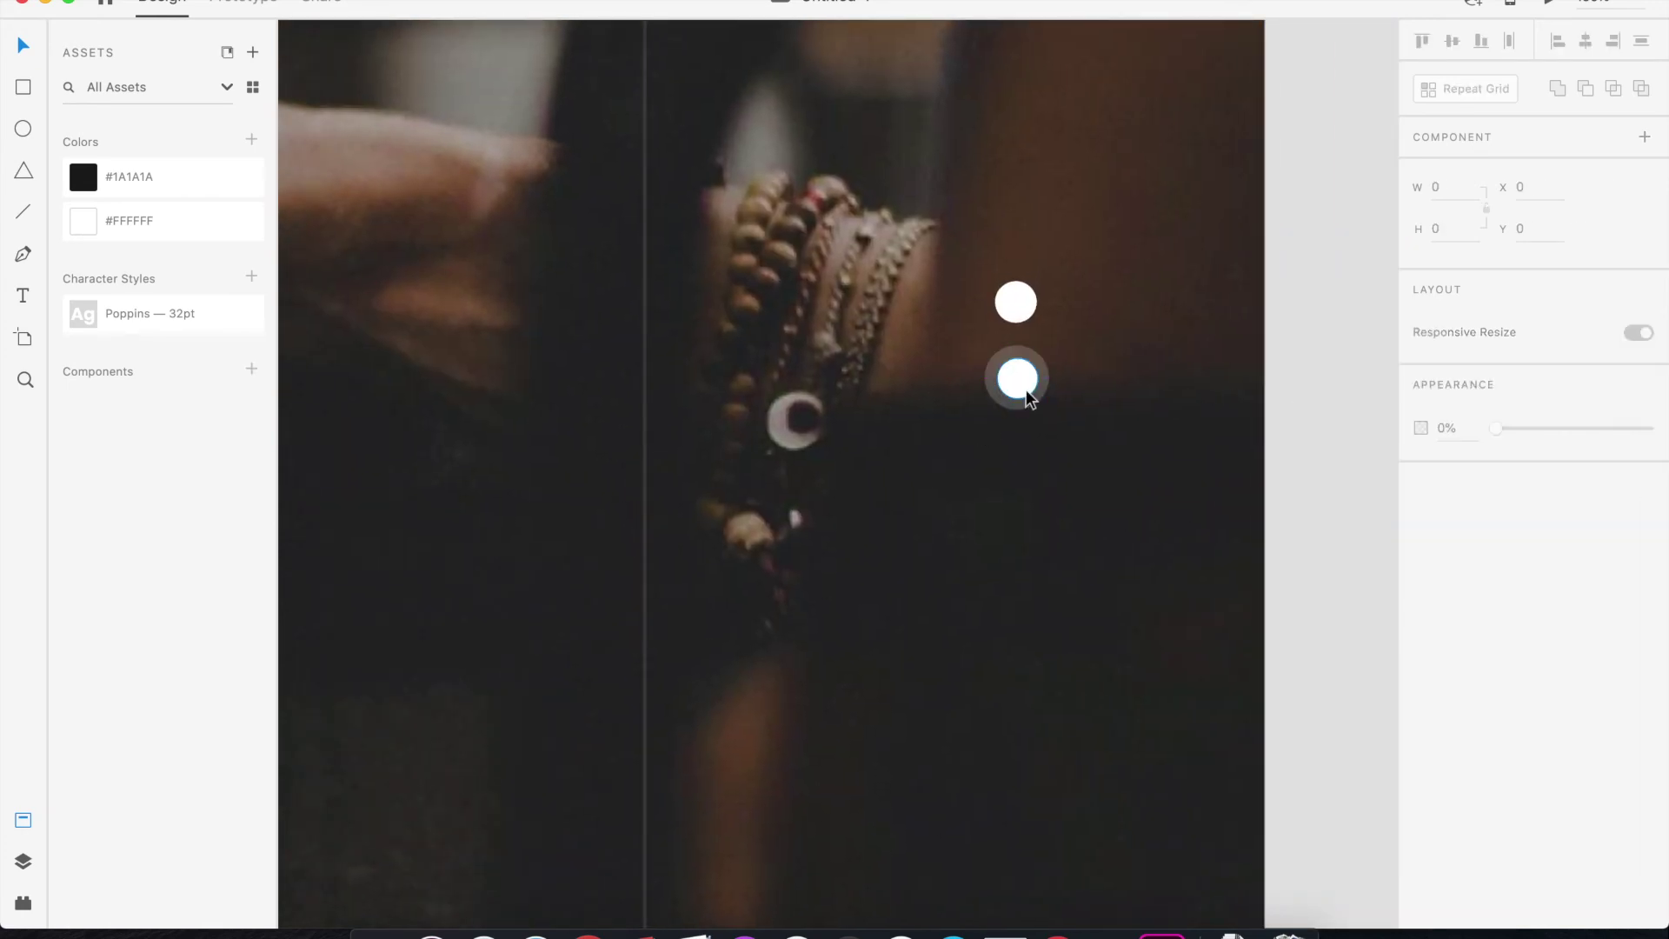
Raise the halo's opacity slightly and group it with its inner circle
key(super+minus)
key(super+minus)
click(1030, 396)
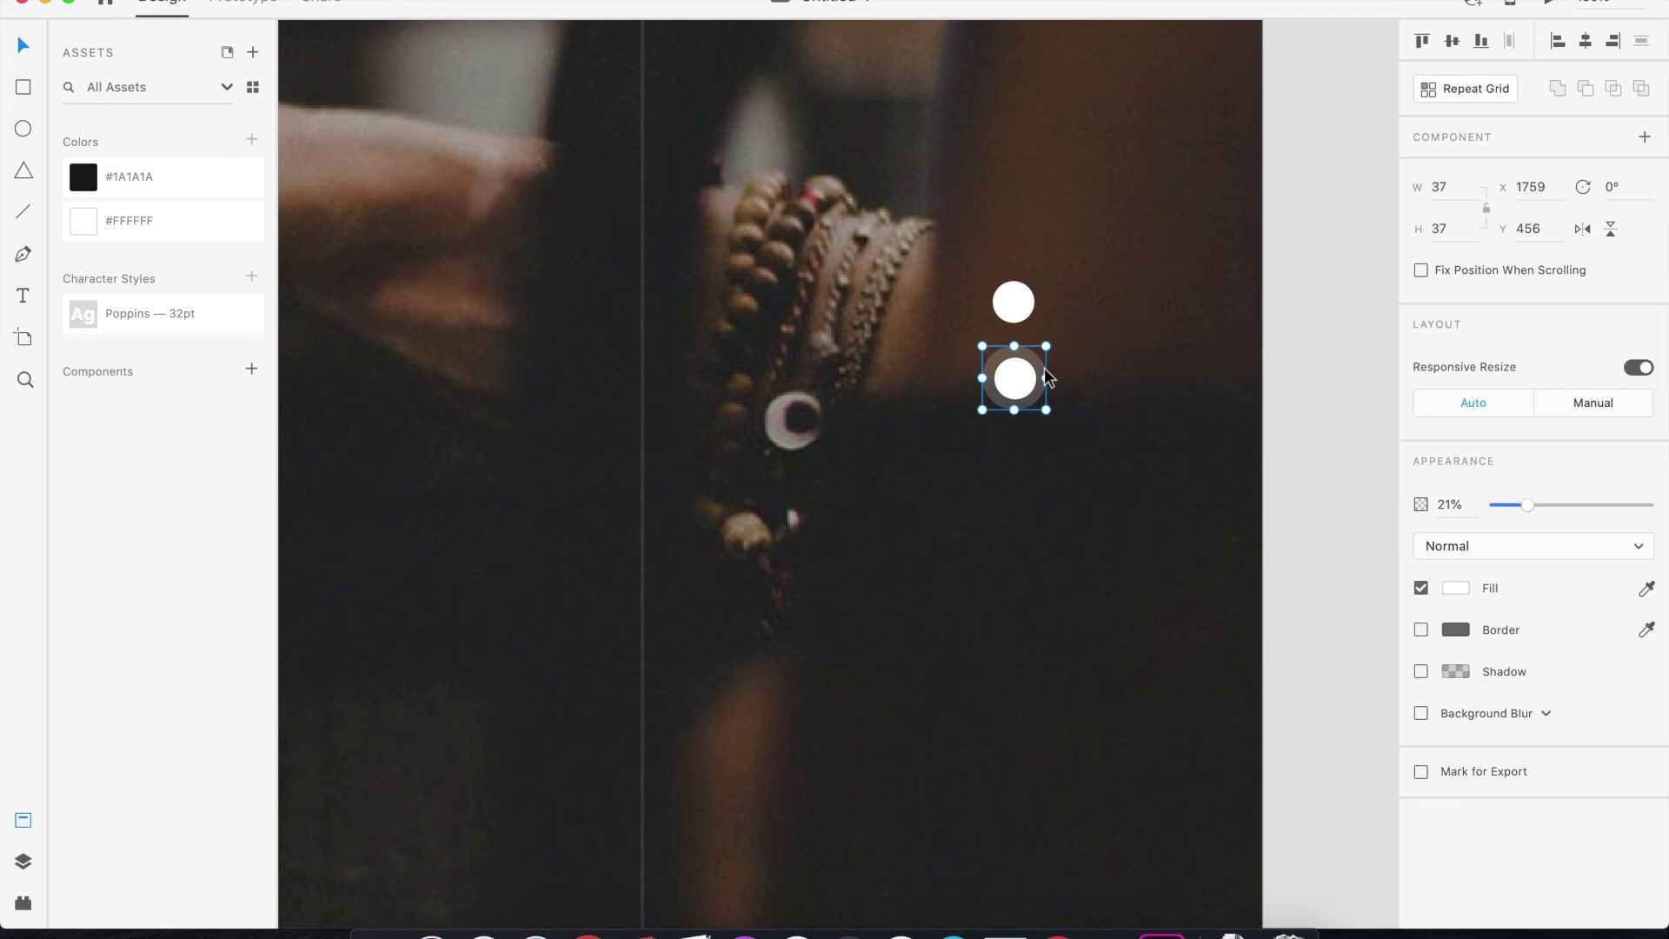
drag(1526, 505, 1548, 508)
shift+click(1011, 382)
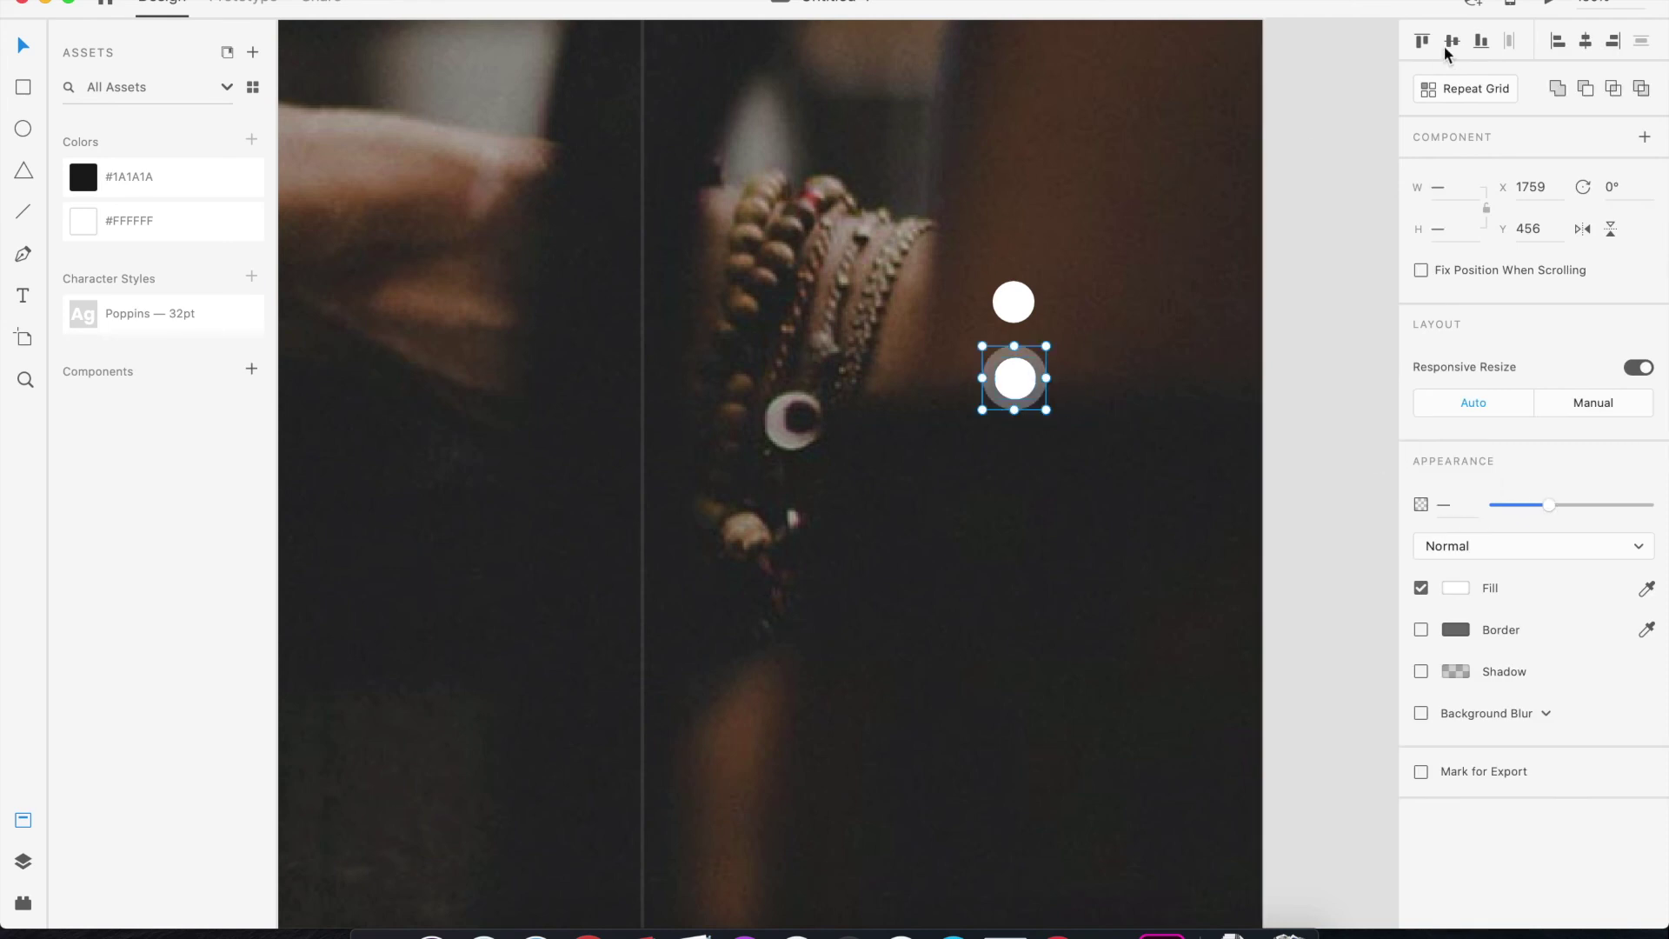
key(super+g)
shift+click(1016, 304)
click(1452, 41)
key(super+z)
Duplicate the top dot below the haloed dot to make a third indicator
click(1355, 255)
drag(1029, 307, 1027, 459)
Ungroup the haloed dot, enlarge the halo slightly around the inner circle and group the two again
right_click(1017, 379)
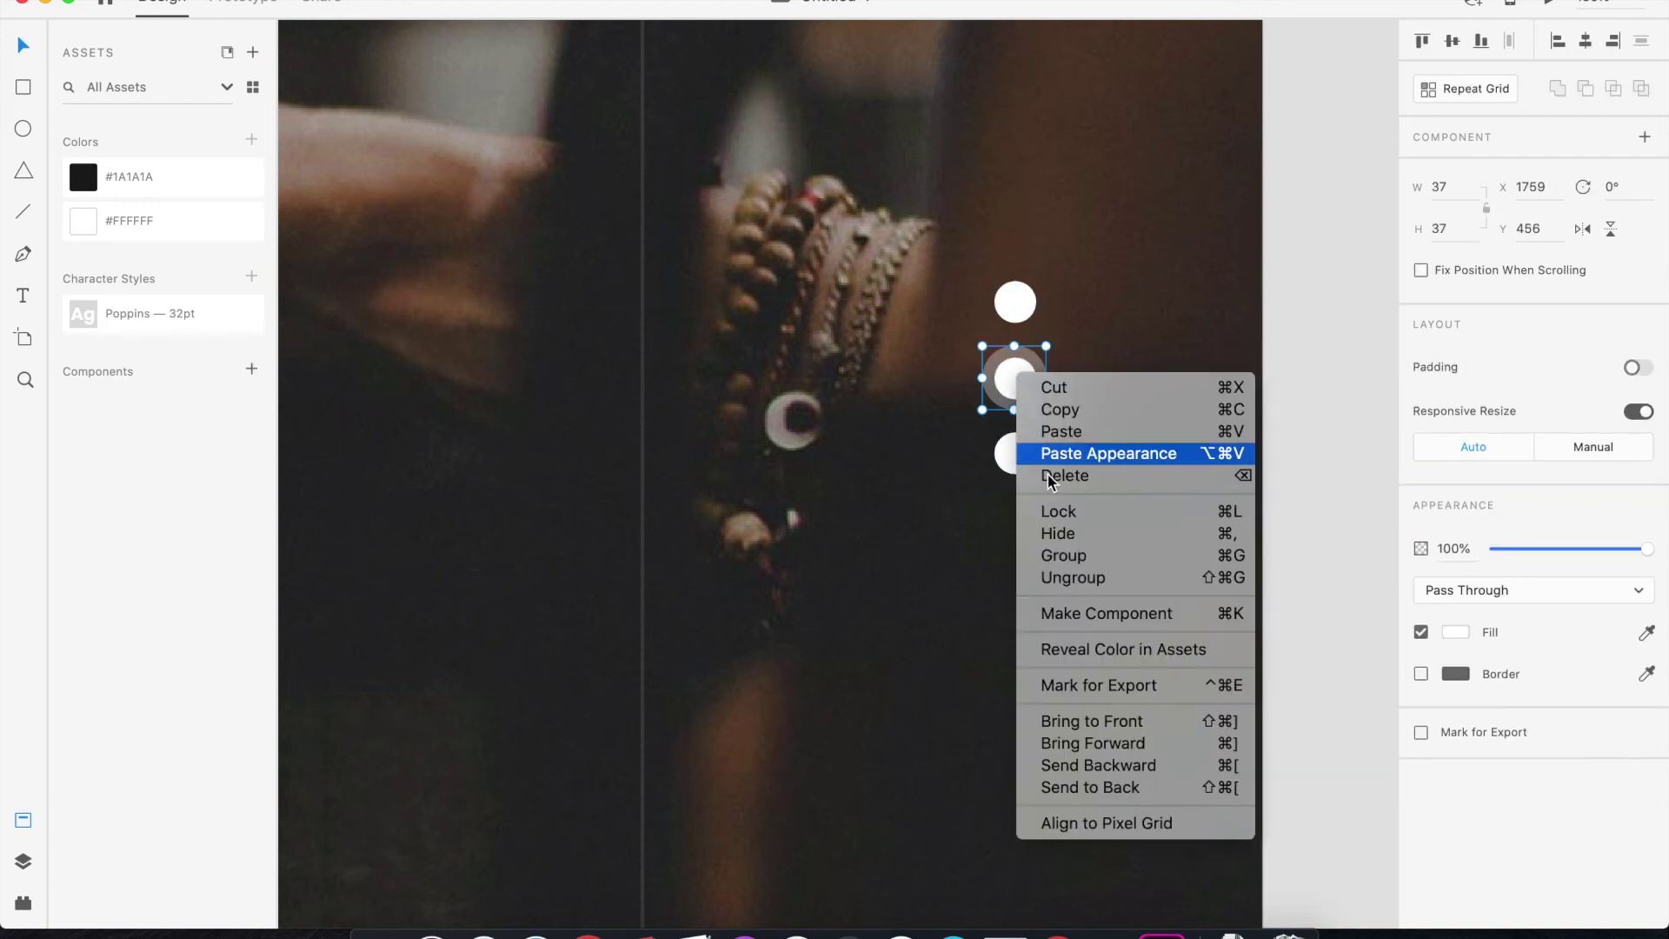
click(1077, 574)
click(1031, 392)
click(1287, 363)
click(1043, 383)
drag(1047, 409, 1027, 387)
shift+click(1047, 389)
key(super+g)
Align the three indicator dots on a shared vertical axis and group them
drag(1028, 455, 1027, 455)
click(1023, 304)
shift+click(1028, 391)
shift+click(1024, 457)
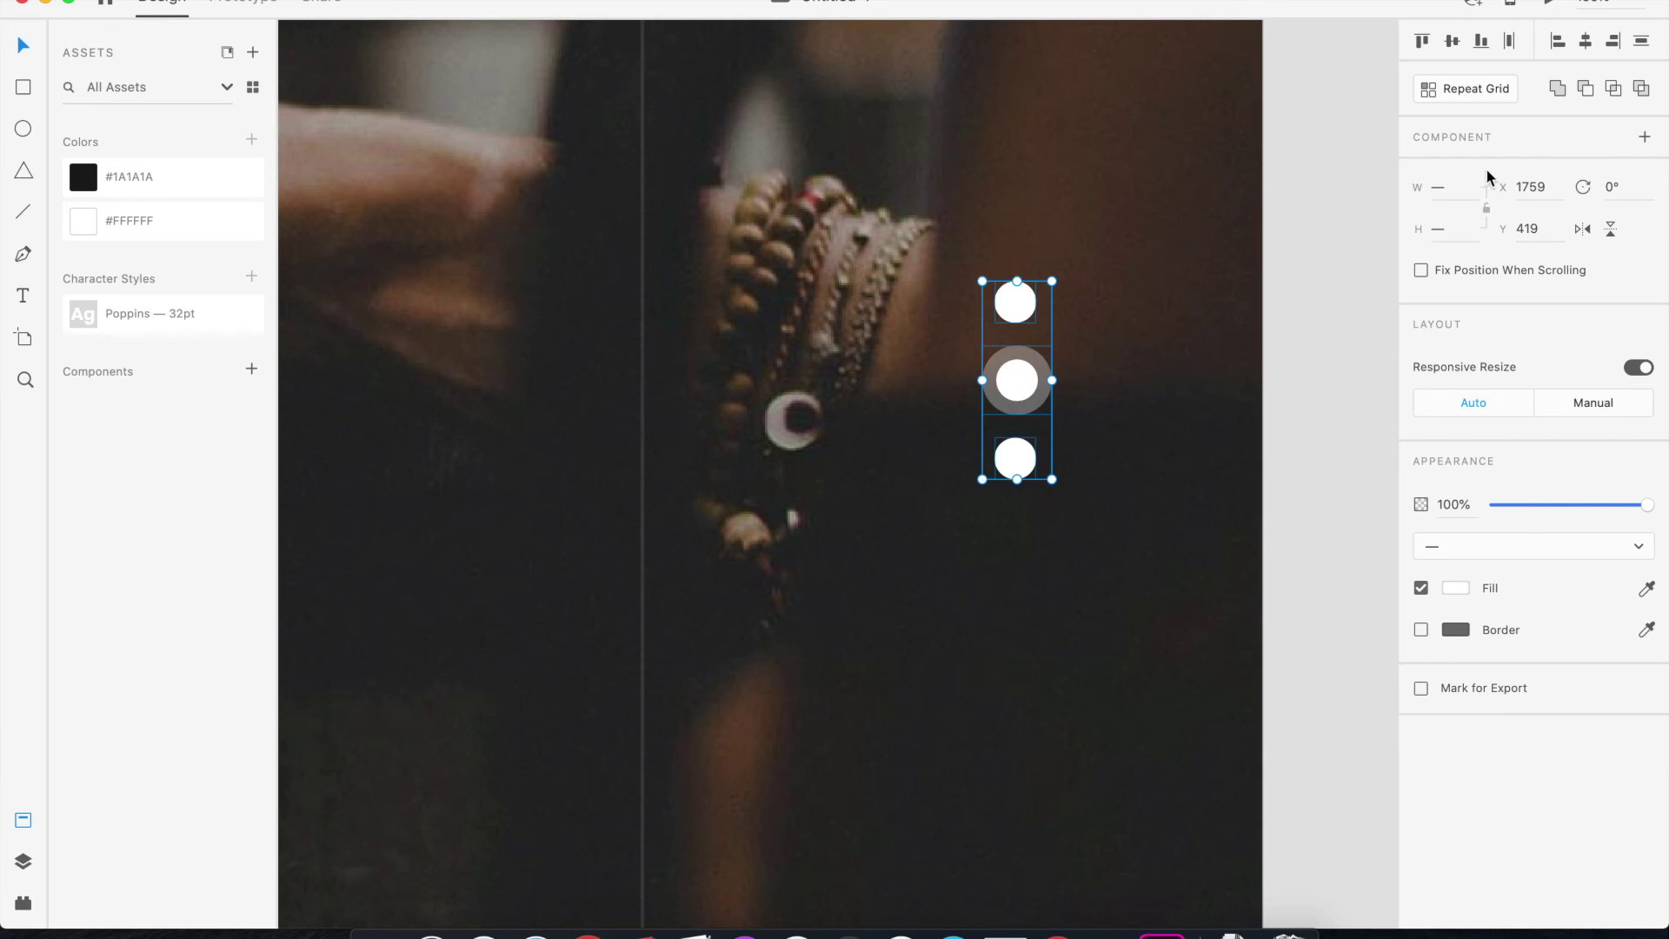
click(1503, 41)
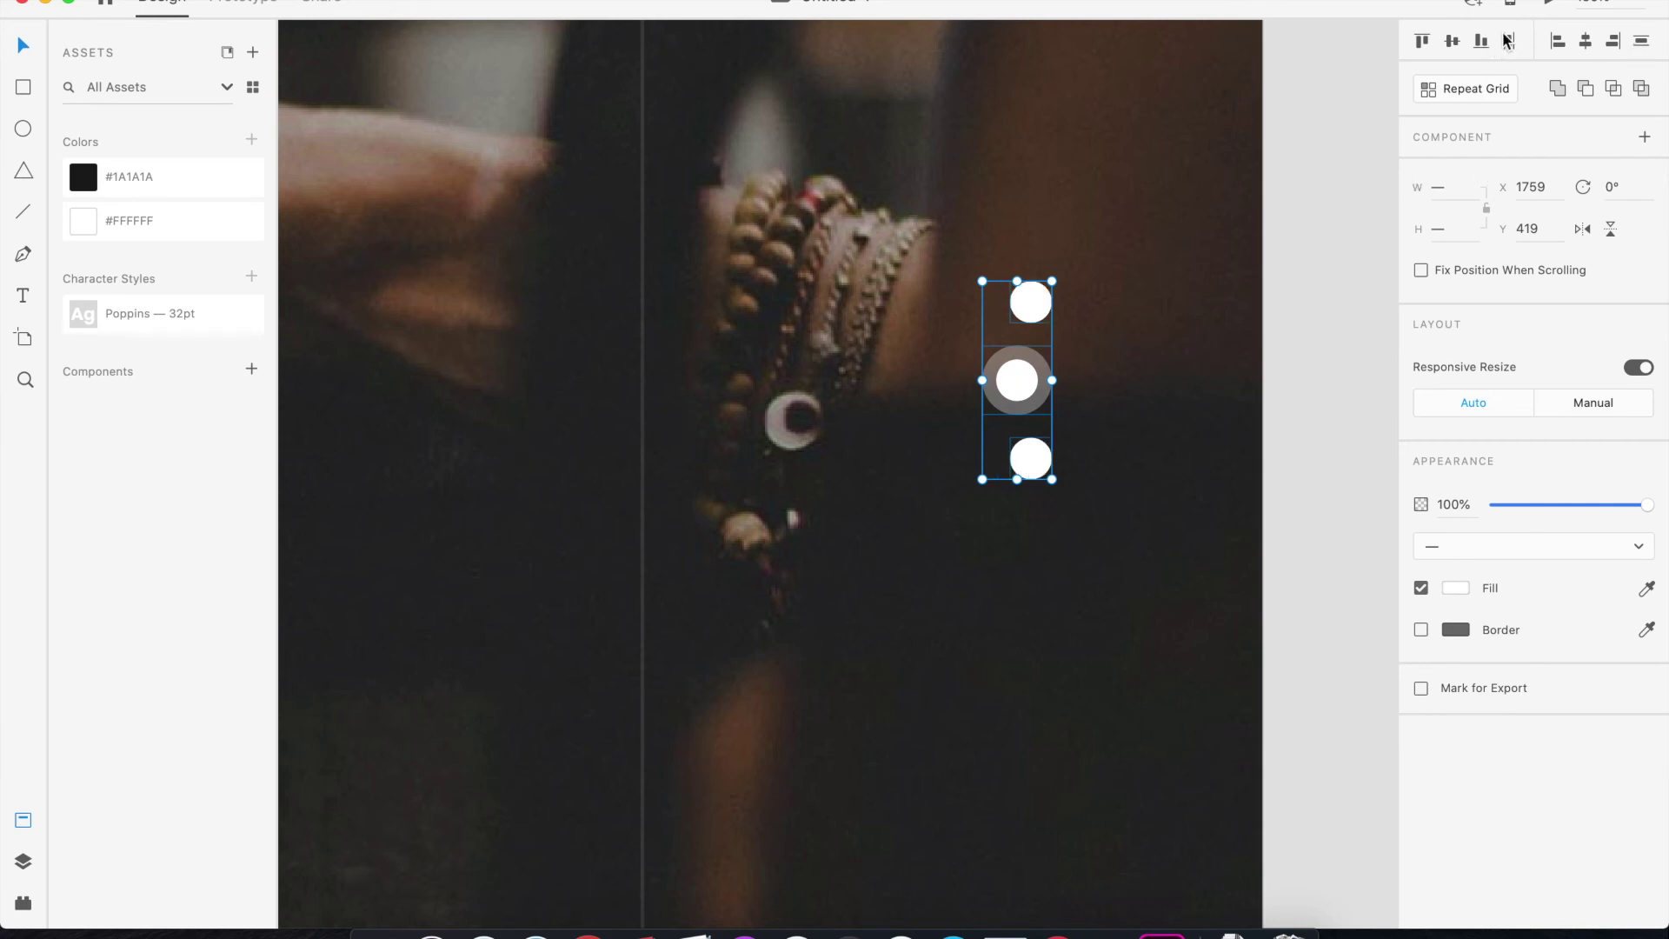
click(1582, 43)
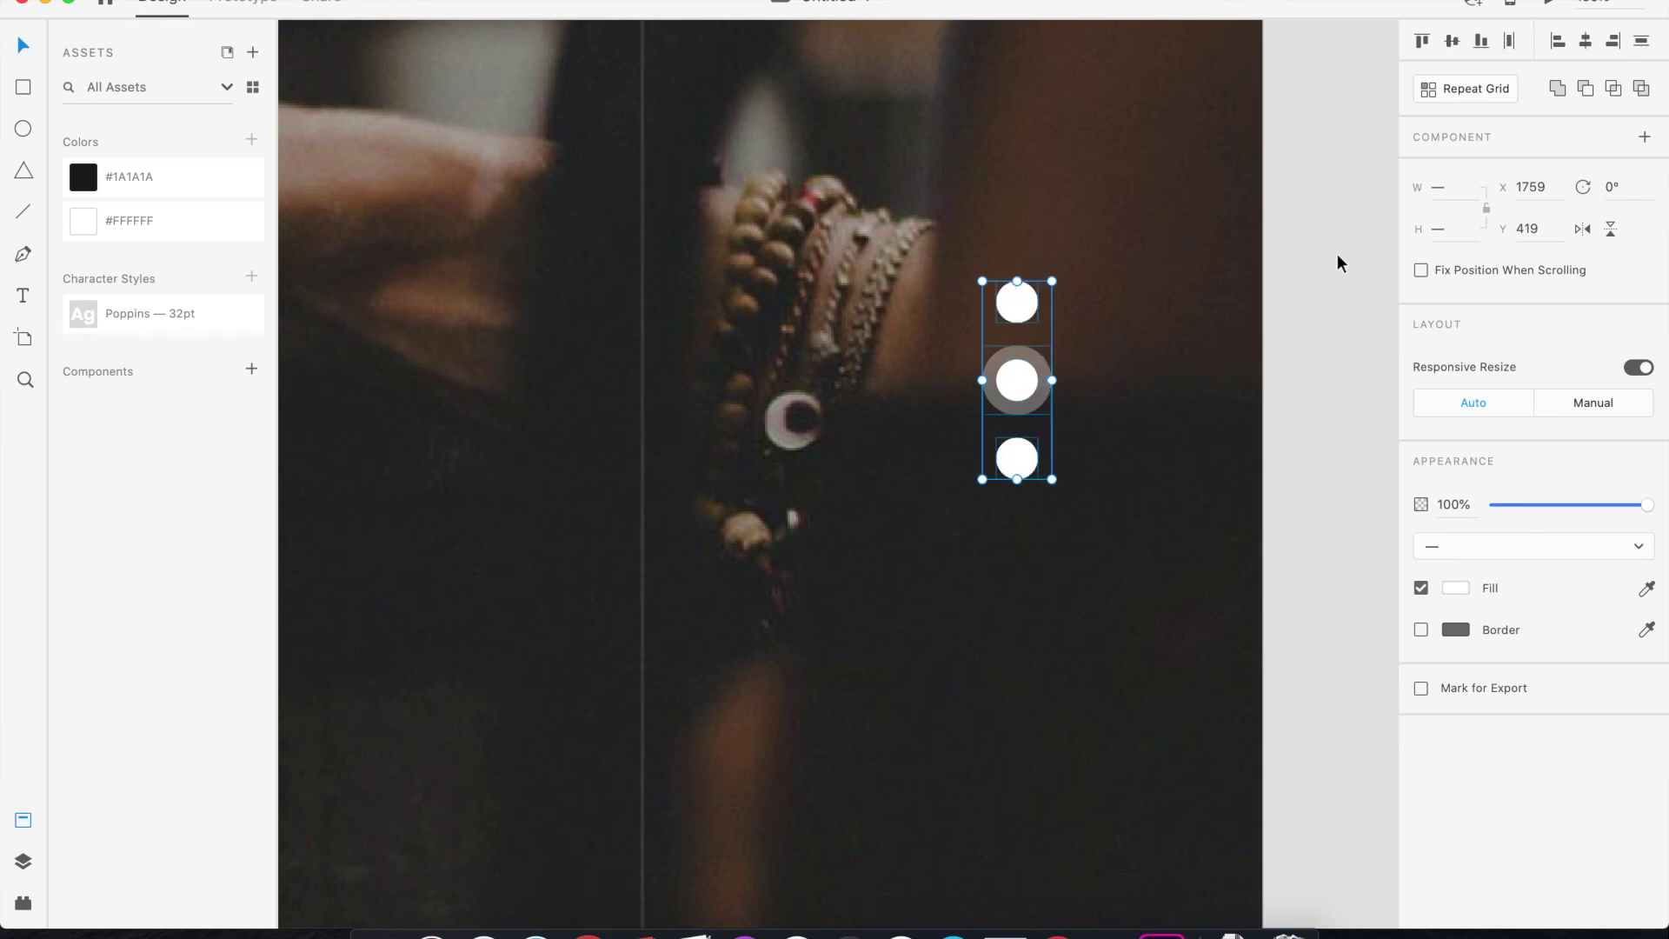
key(super+g)
Move the dot group beneath the hamburger icon and centre it vertically on the artboard
key(super+minus)
key(super+minus)
drag(885, 290, 1130, 245)
click(1274, 271)
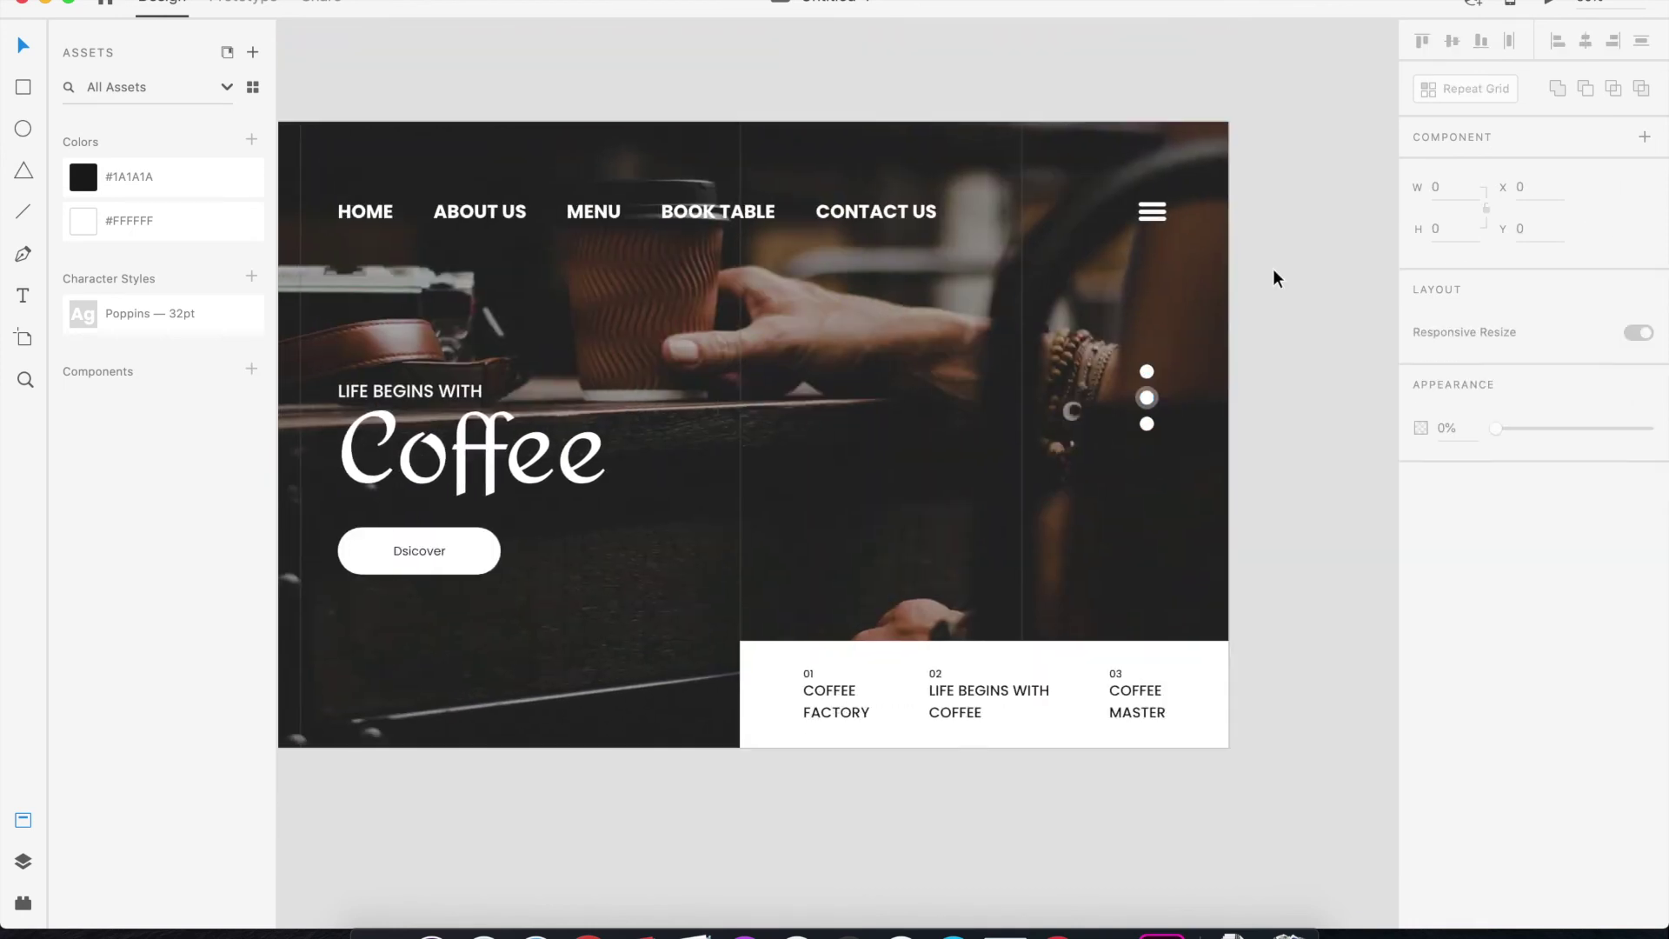
drag(1180, 463, 1311, 477)
drag(1277, 417, 1282, 439)
click(1454, 41)
click(1178, 84)
Draw a diagonal line about 158 by 78 below the artboard with a border size of 2
click(835, 861)
drag(858, 891, 973, 751)
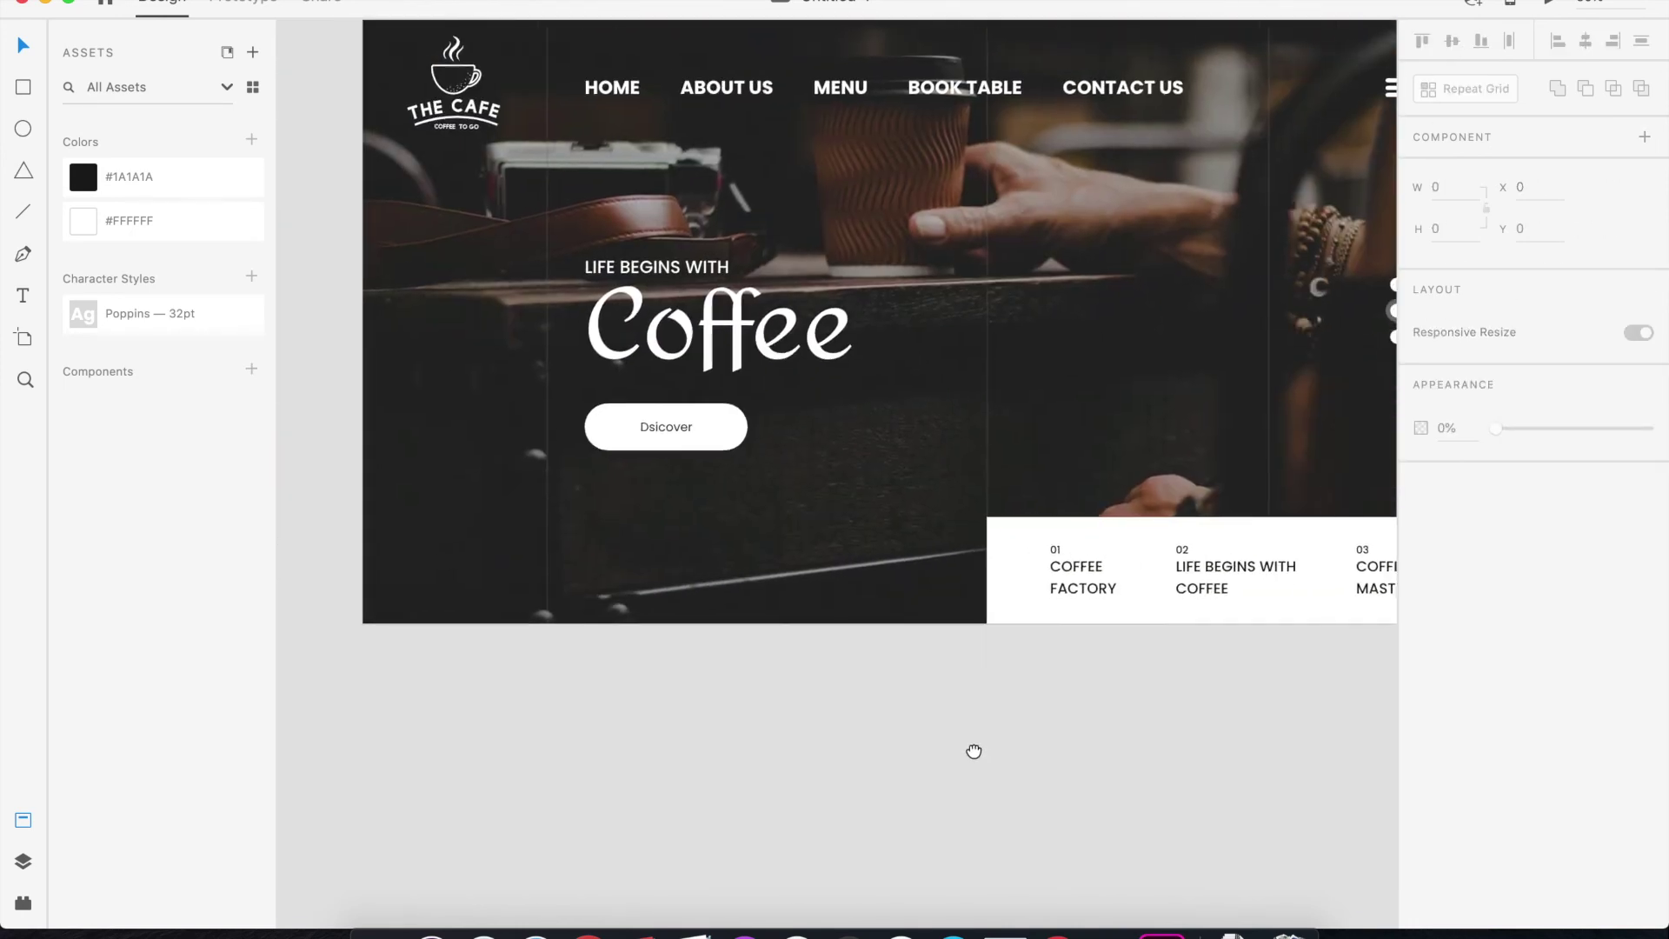
click(24, 211)
drag(583, 669, 675, 714)
text(2)
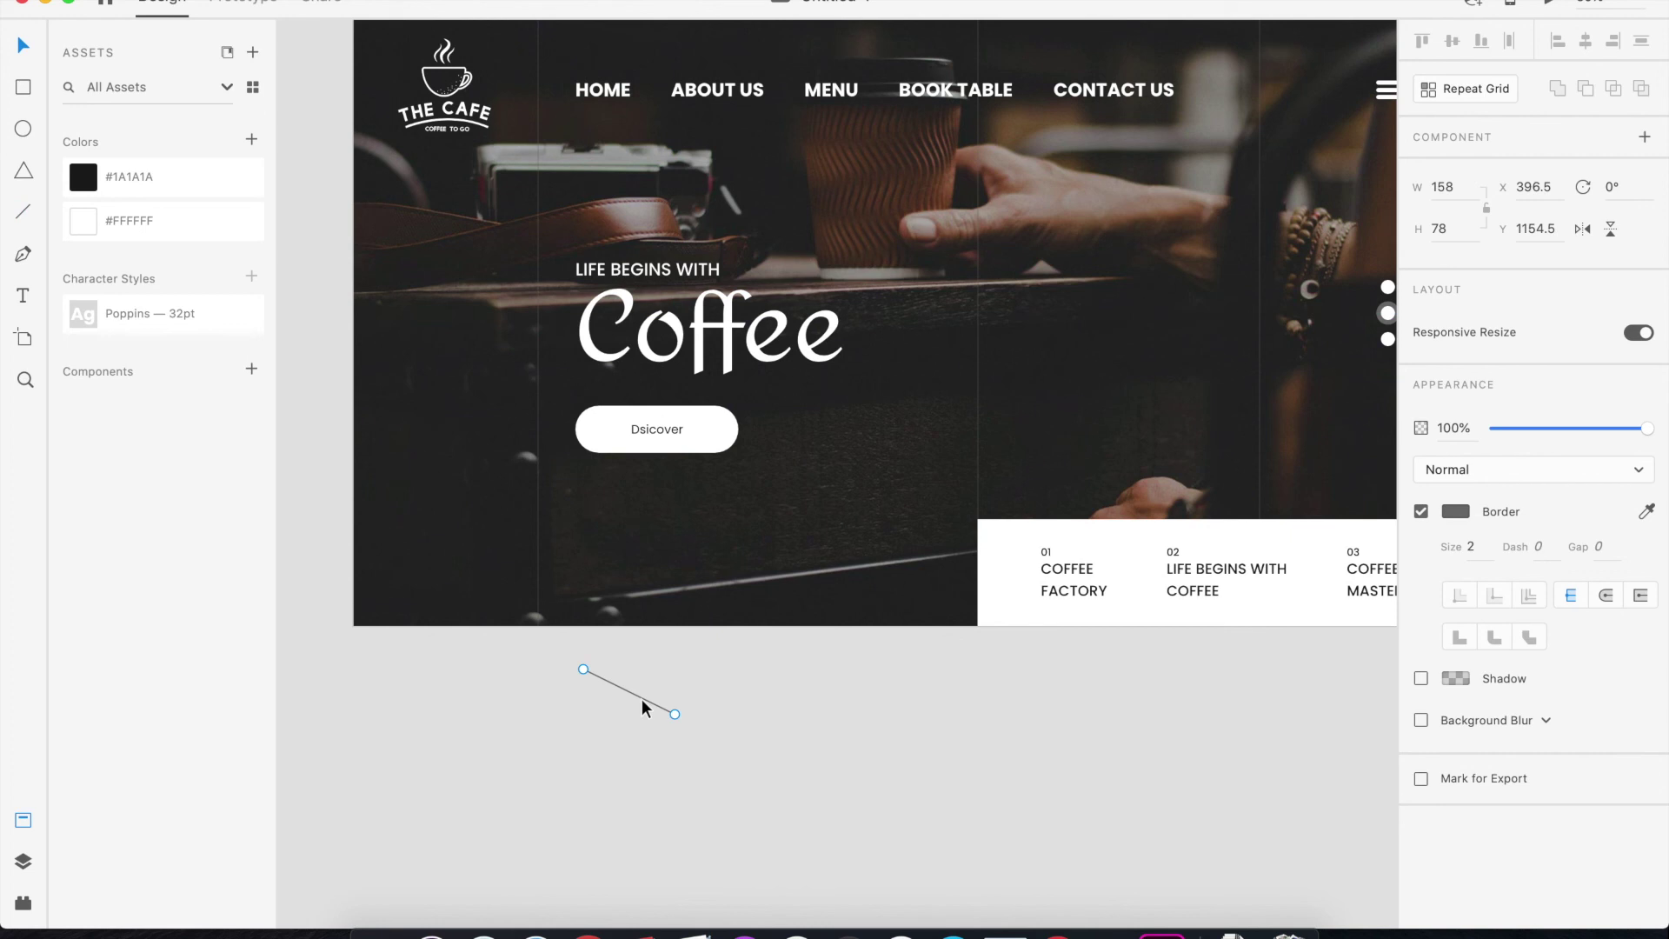
Duplicate the diagonal line, flip the copy horizontally and join both into a downward-pointing chevron
drag(642, 707, 679, 692)
click(1580, 230)
click(790, 759)
drag(652, 682, 706, 697)
Change the border colour of both chevron lines to white
drag(578, 646, 739, 722)
click(1453, 513)
drag(1196, 398, 1177, 380)
click(872, 741)
Group the chevron lines and move them onto the hero's lower edge beside the numbered feature panel
drag(522, 661, 812, 768)
key(ctrl+g)
drag(729, 697, 858, 572)
Set the chevron's border size to 3 and scale it down to about 294 by 72.5
click(1464, 667)
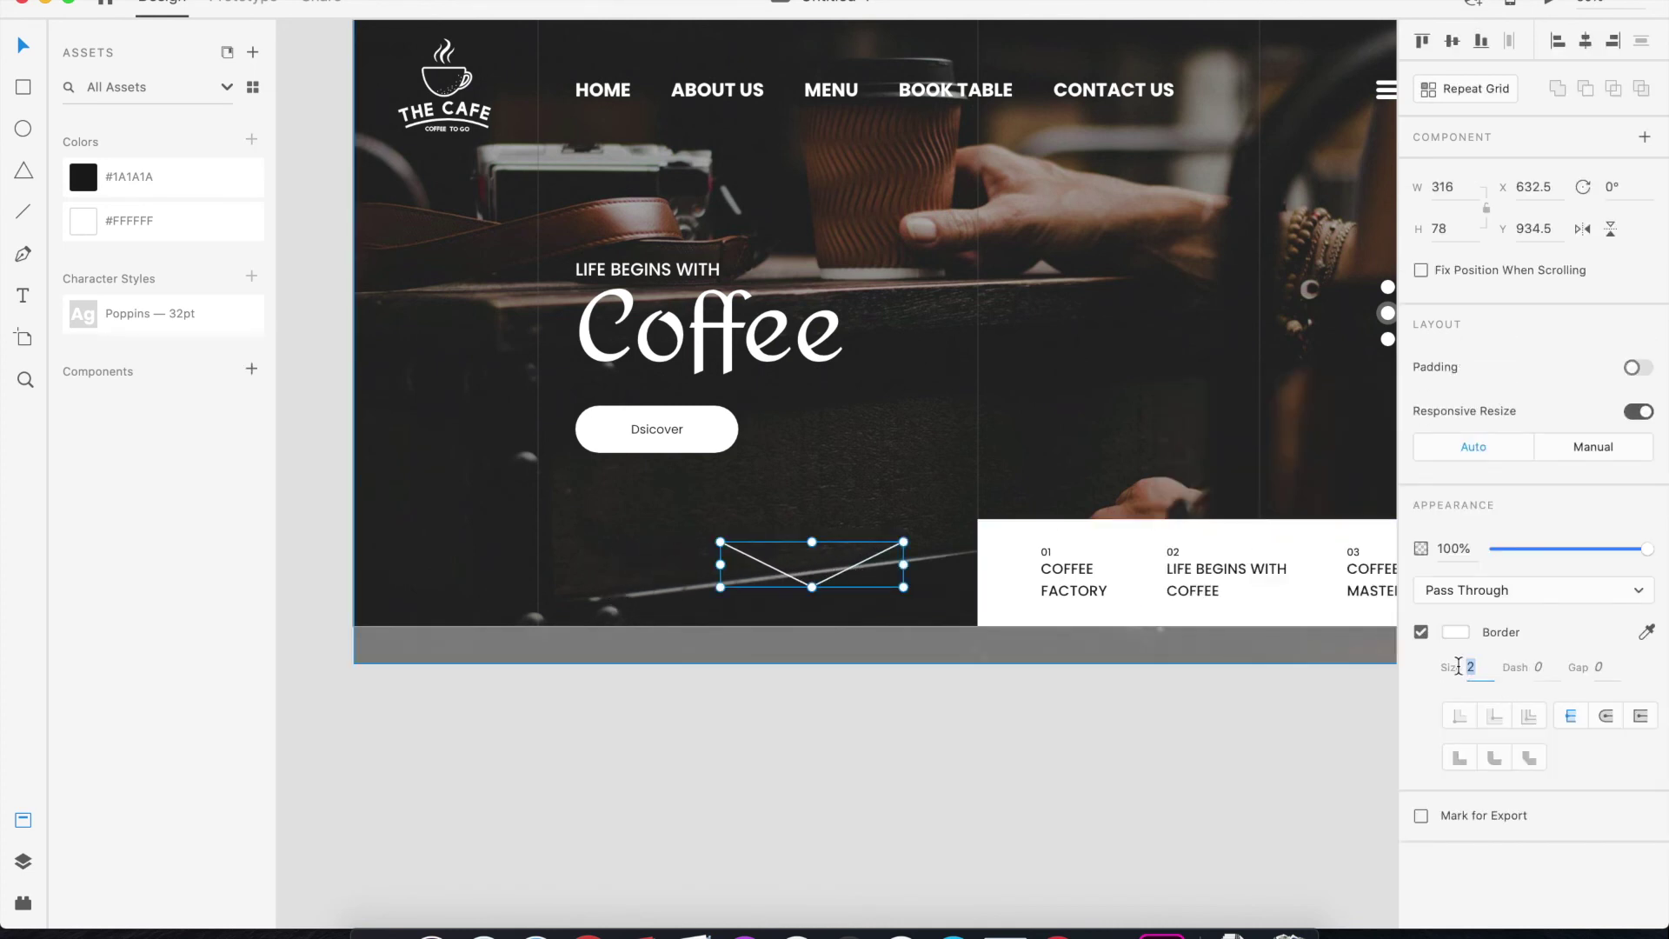
text(3)
drag(903, 542, 891, 546)
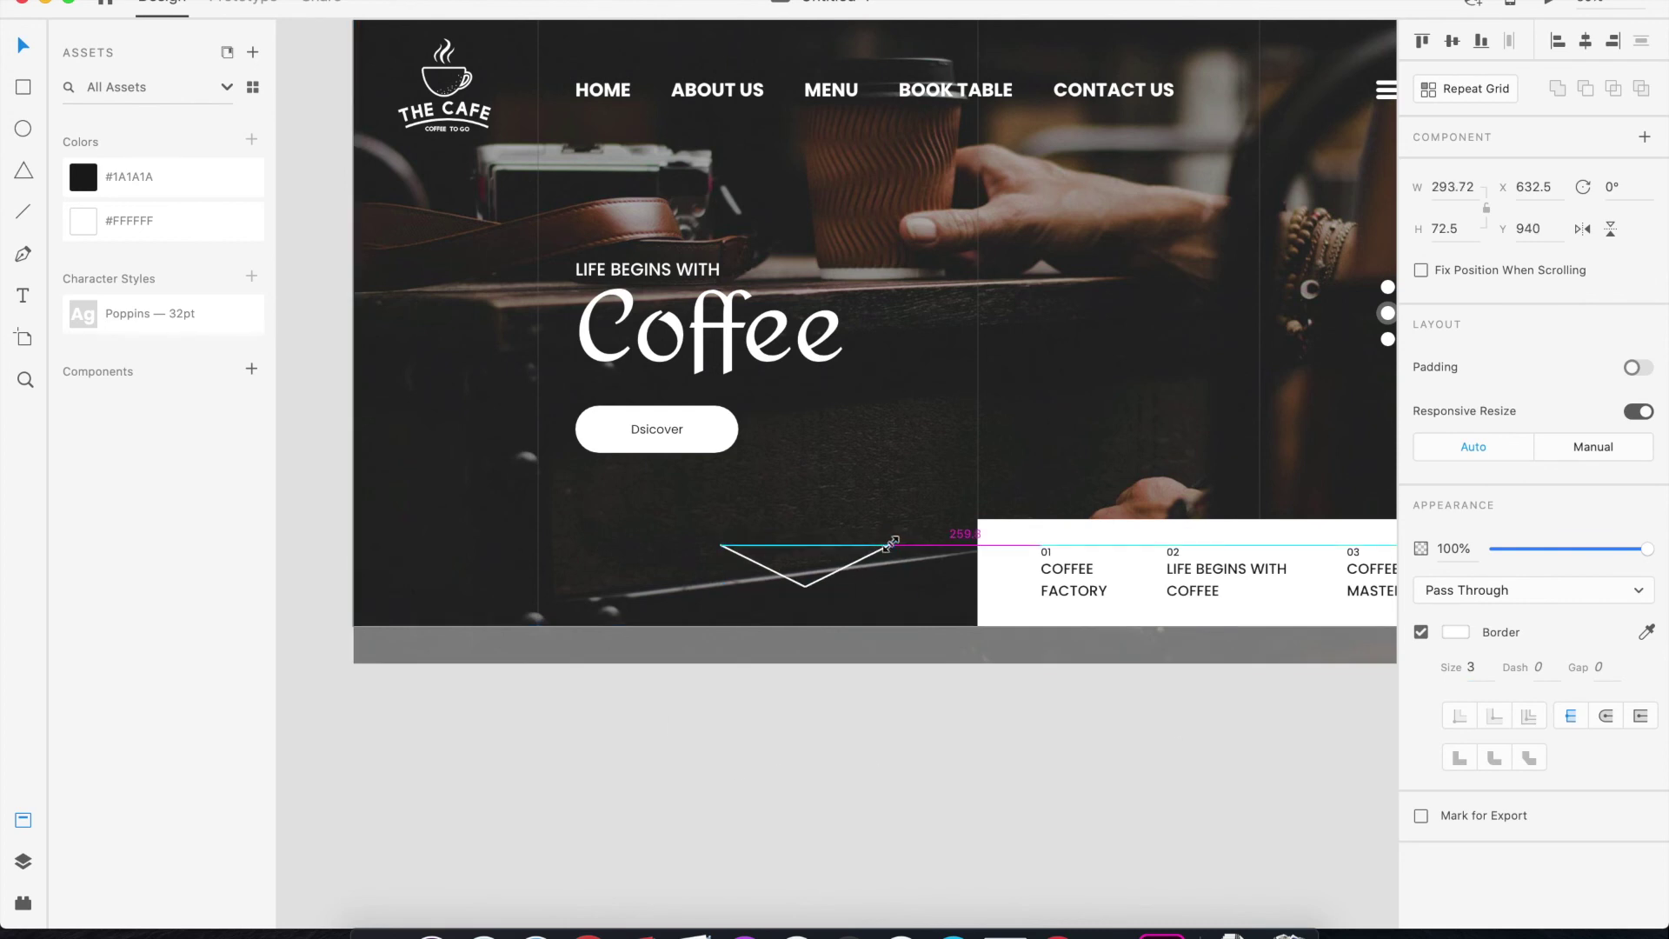
click(842, 588)
Move the background photo down behind the hero so the coffee cup sits lower below the navigation
key(super+0)
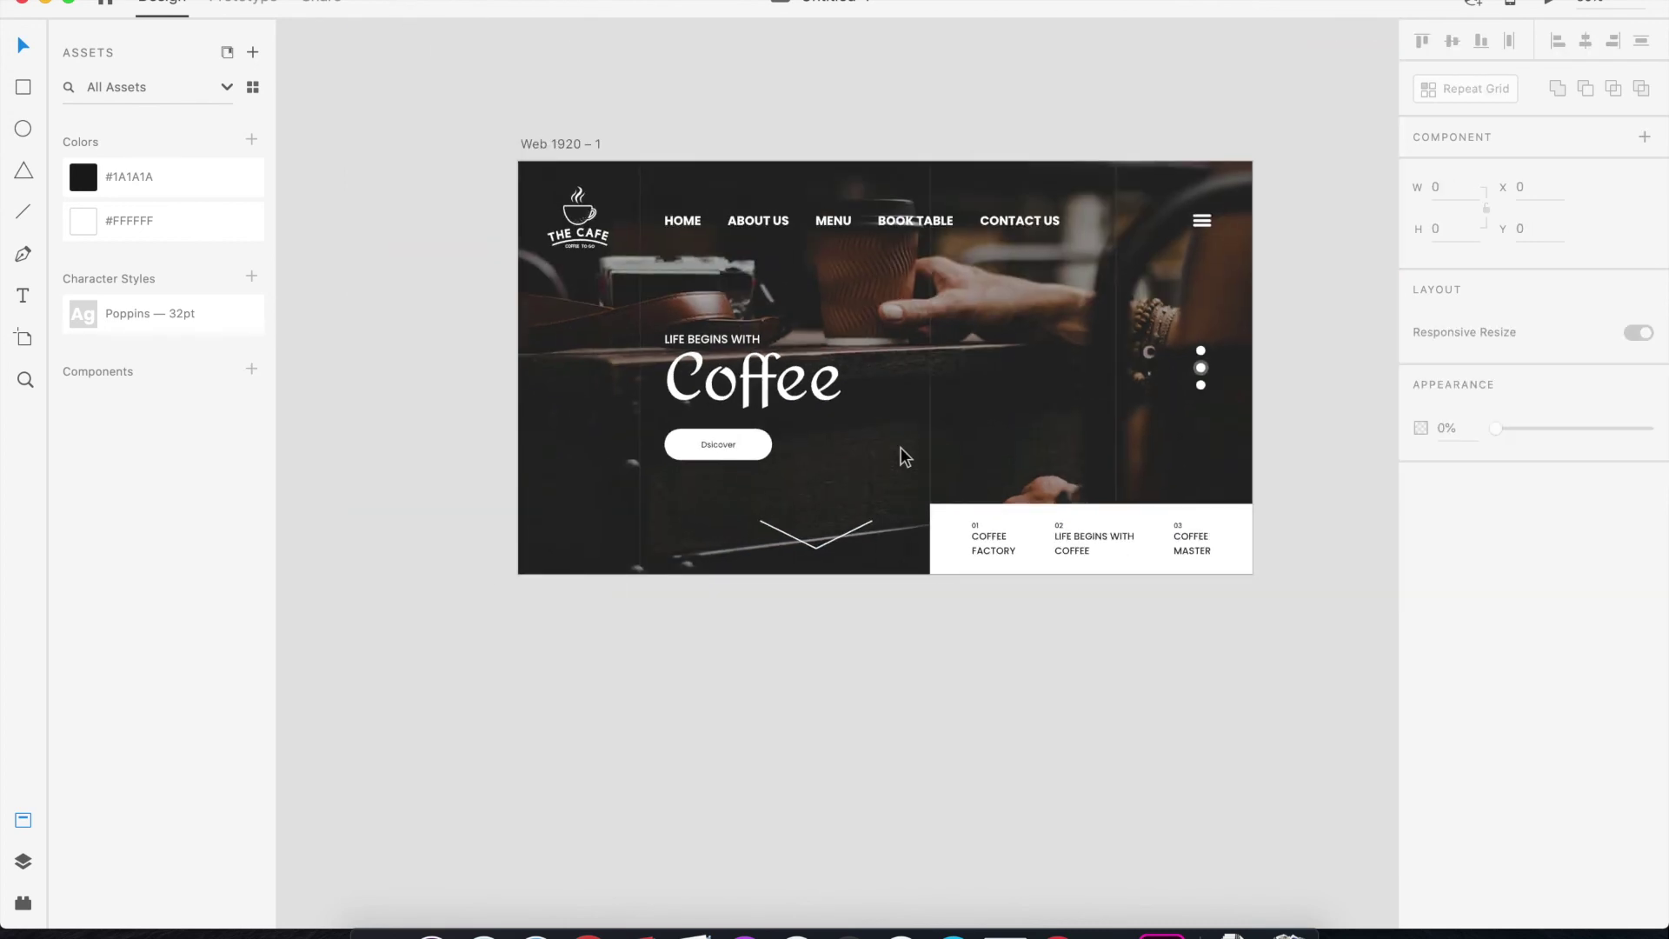
click(902, 445)
key(shift+Down)
key(shift+Down)
key(shift+Down)
key(shift+Down)
key(shift+Down)
key(shift+Down)
key(shift+Down)
key(shift+Down)
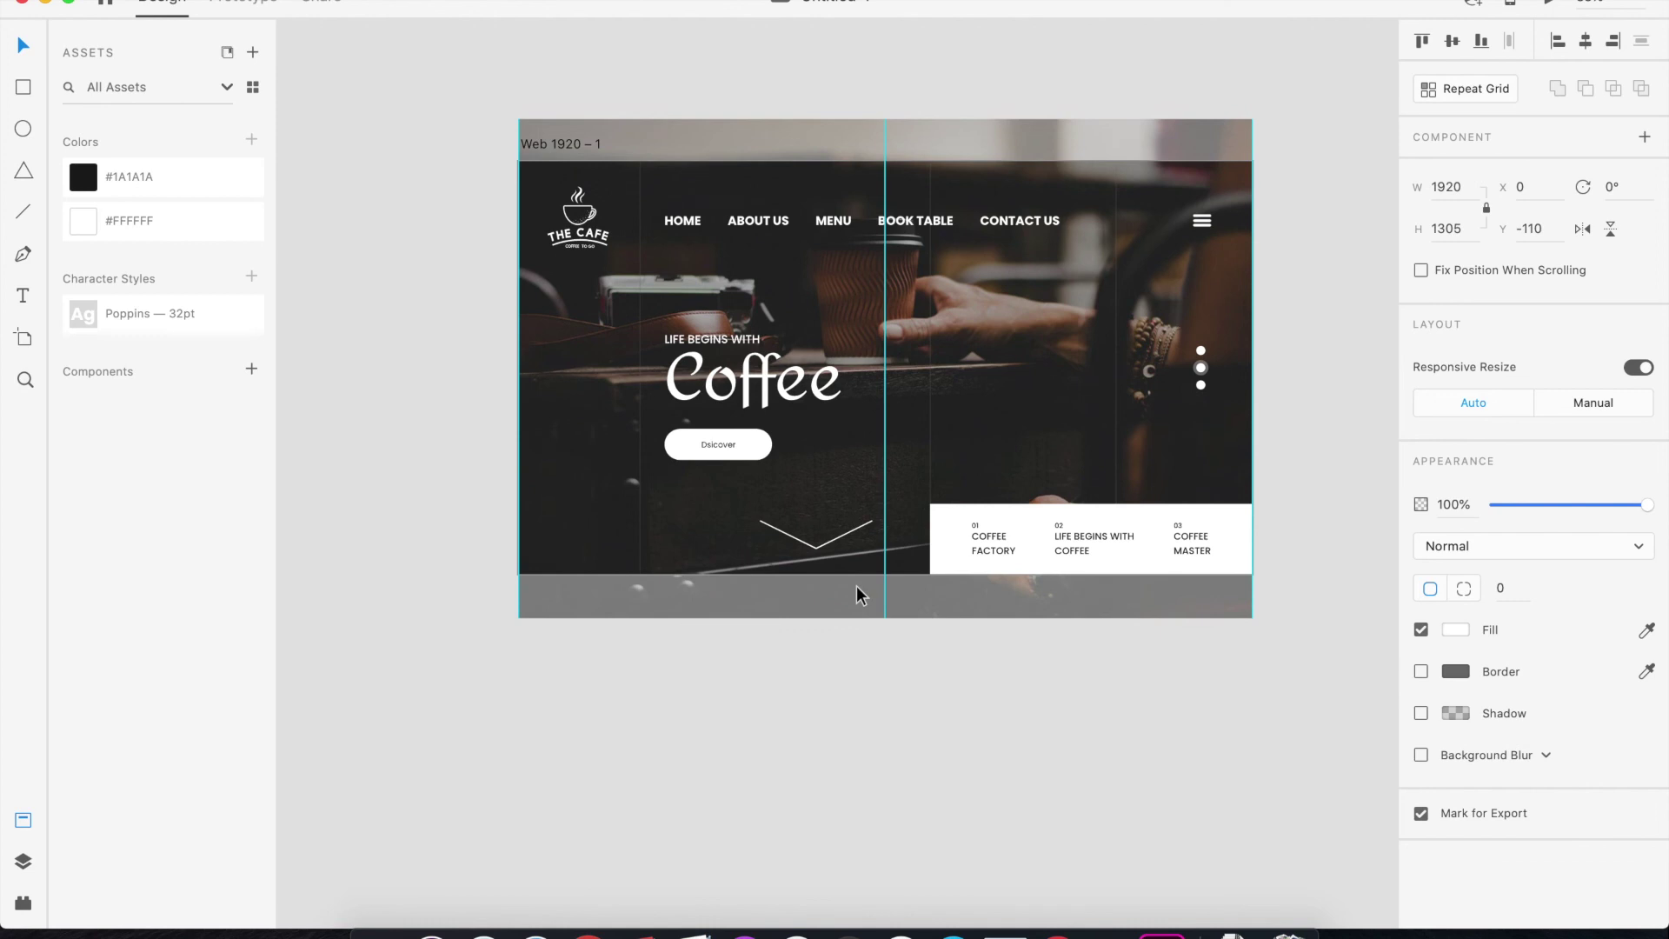
key(shift+Down)
key(shift+Down)
key(Escape)
click(820, 692)
Find "facebook" in the Icons 4 Design plugin and insert the plain "f" icon on the pasteboard beside the artboard
key(super+minus)
key(super+plus)
key(super+plus)
click(615, 440)
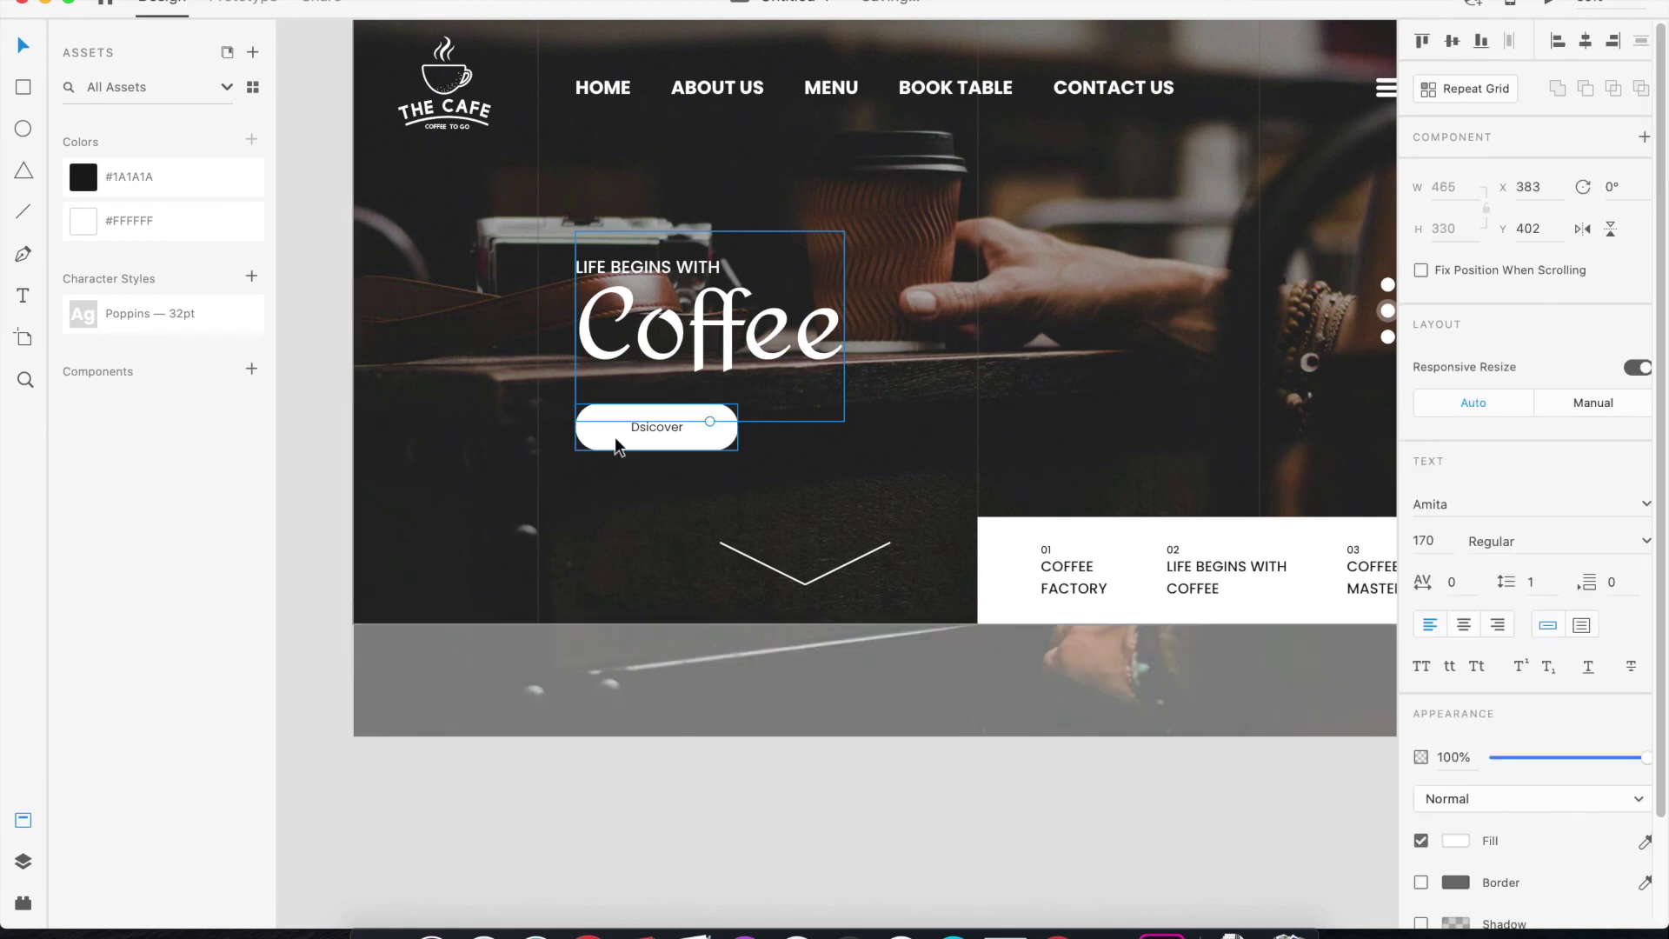
click(607, 532)
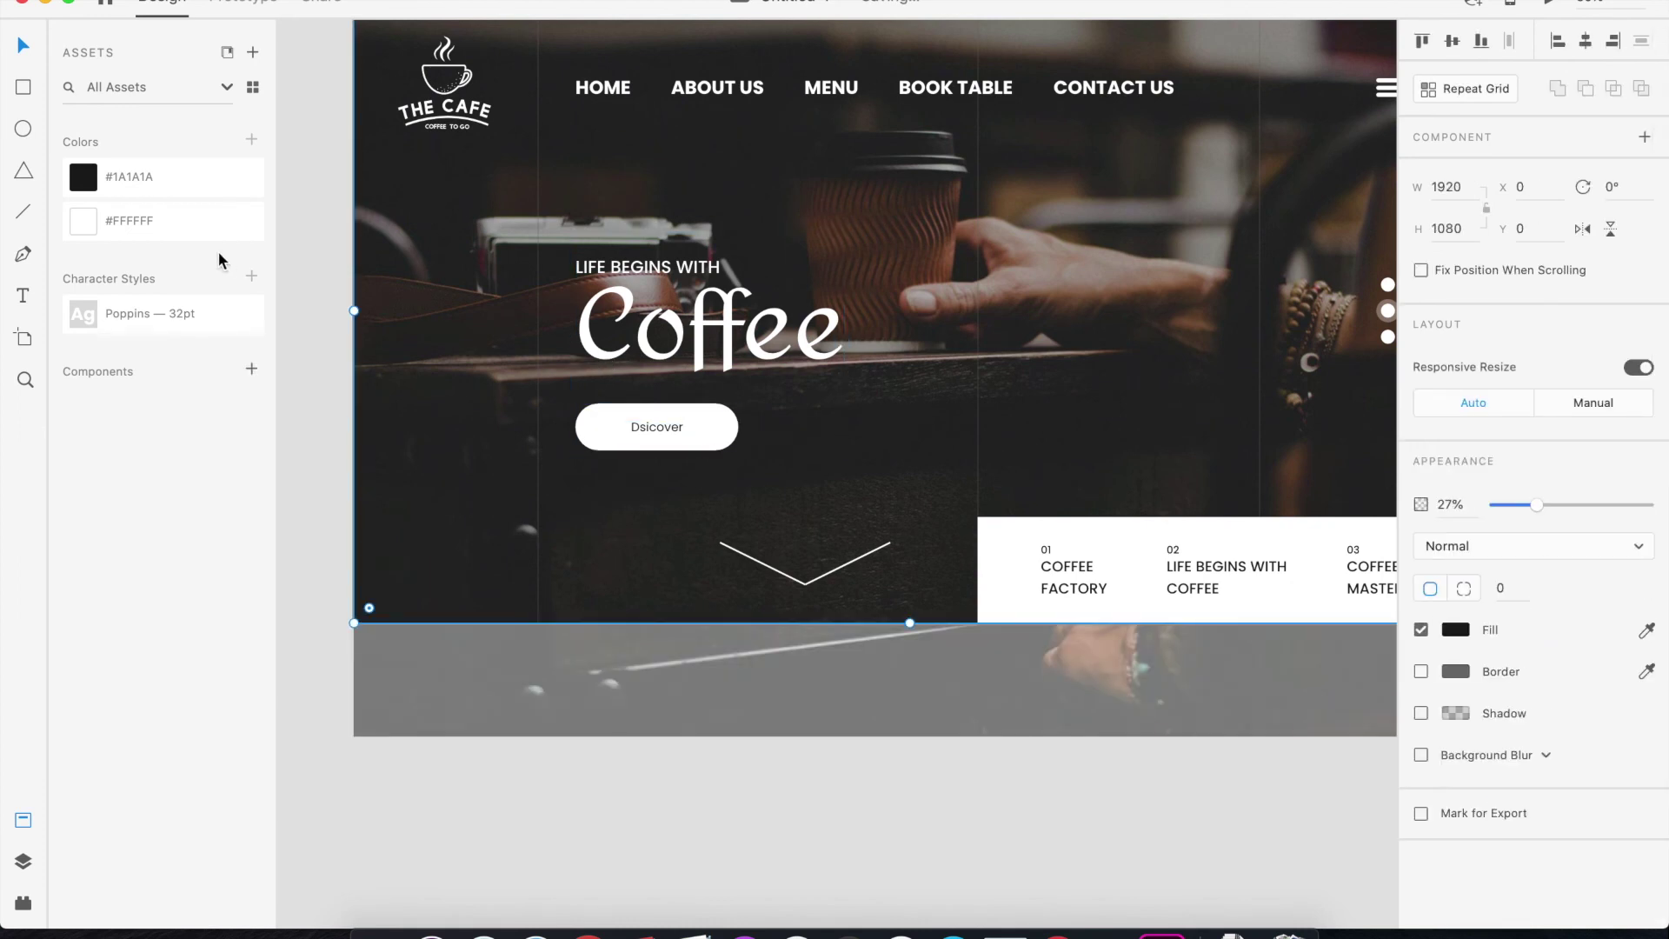
click(17, 906)
click(148, 226)
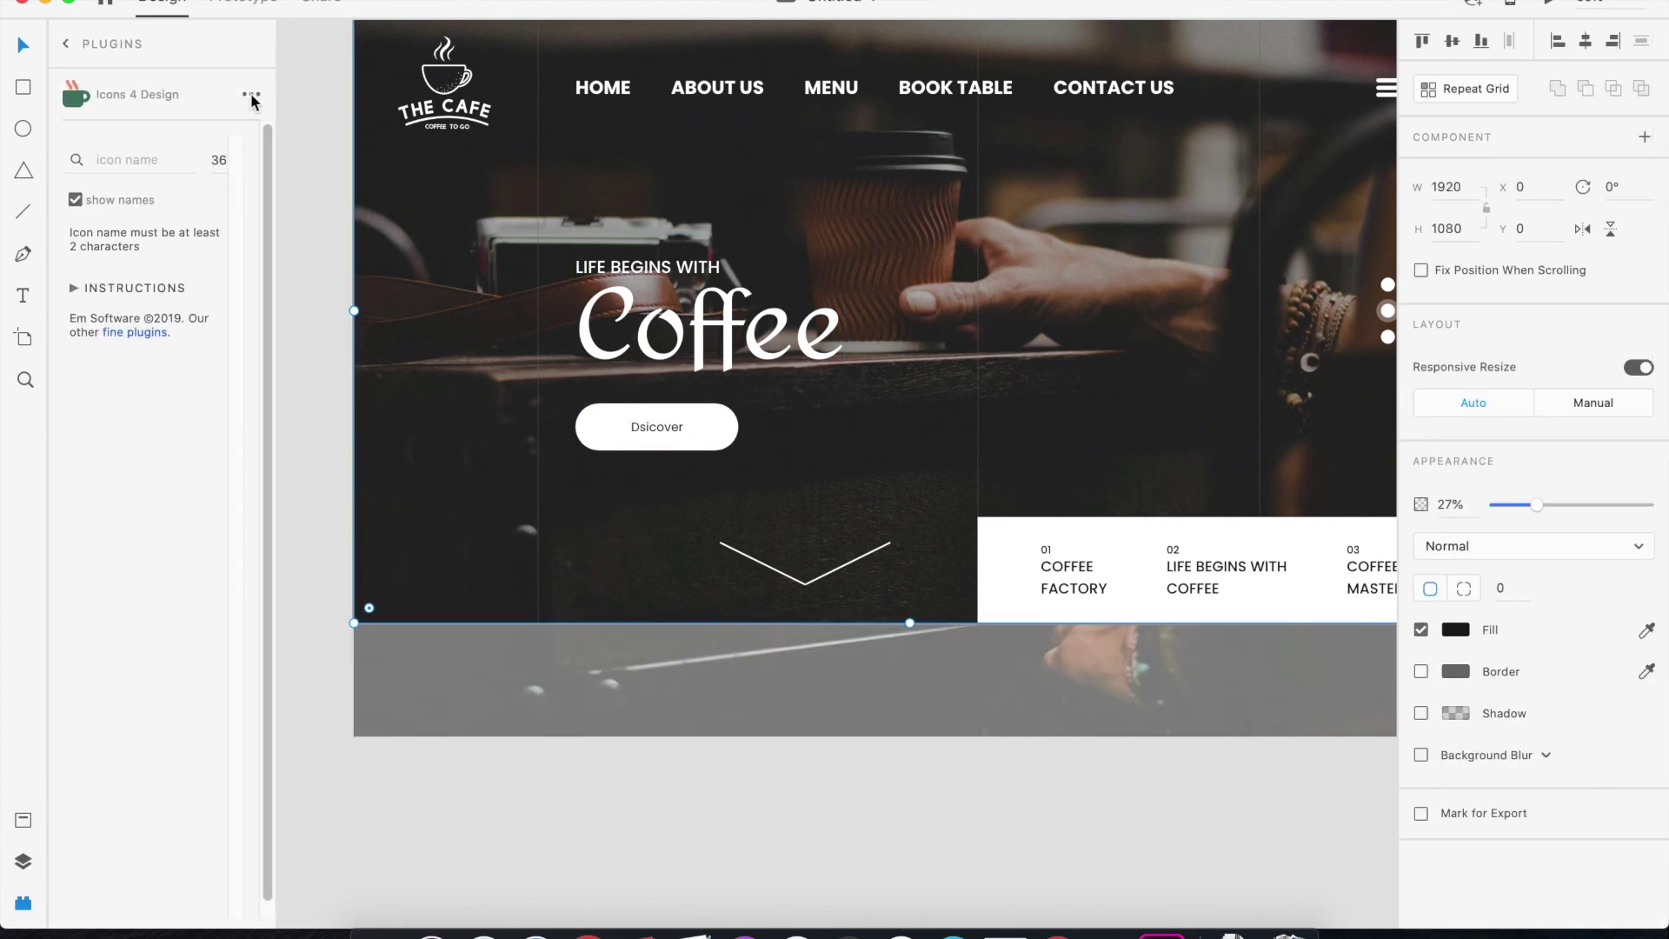
text(faeeb)
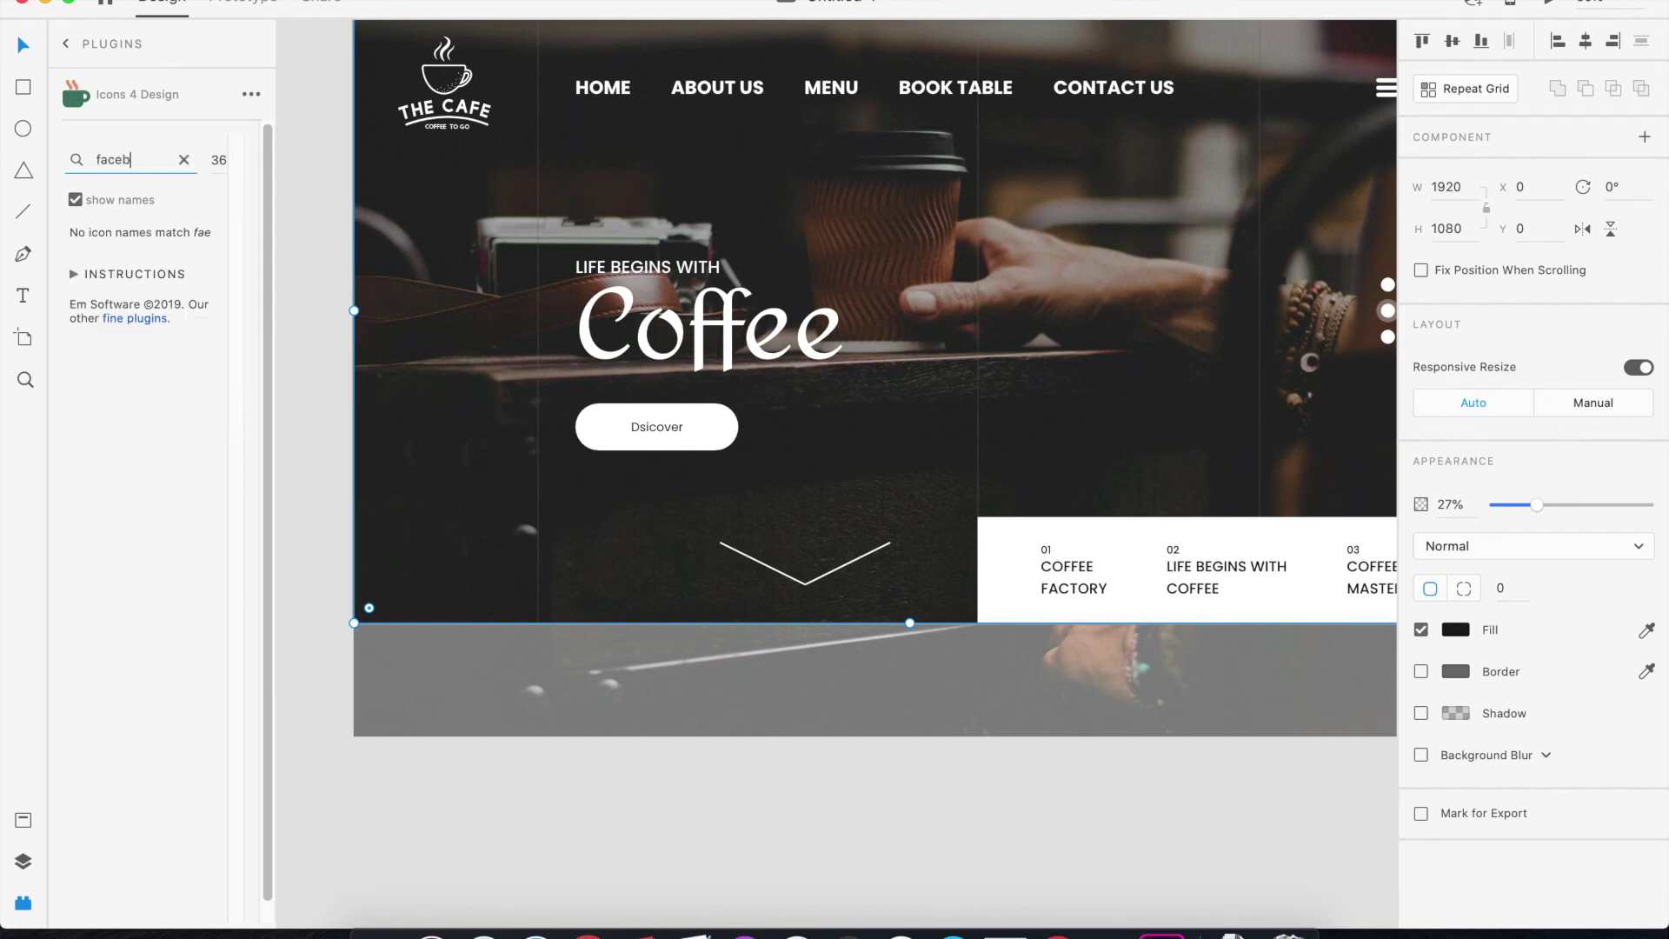
text(ook)
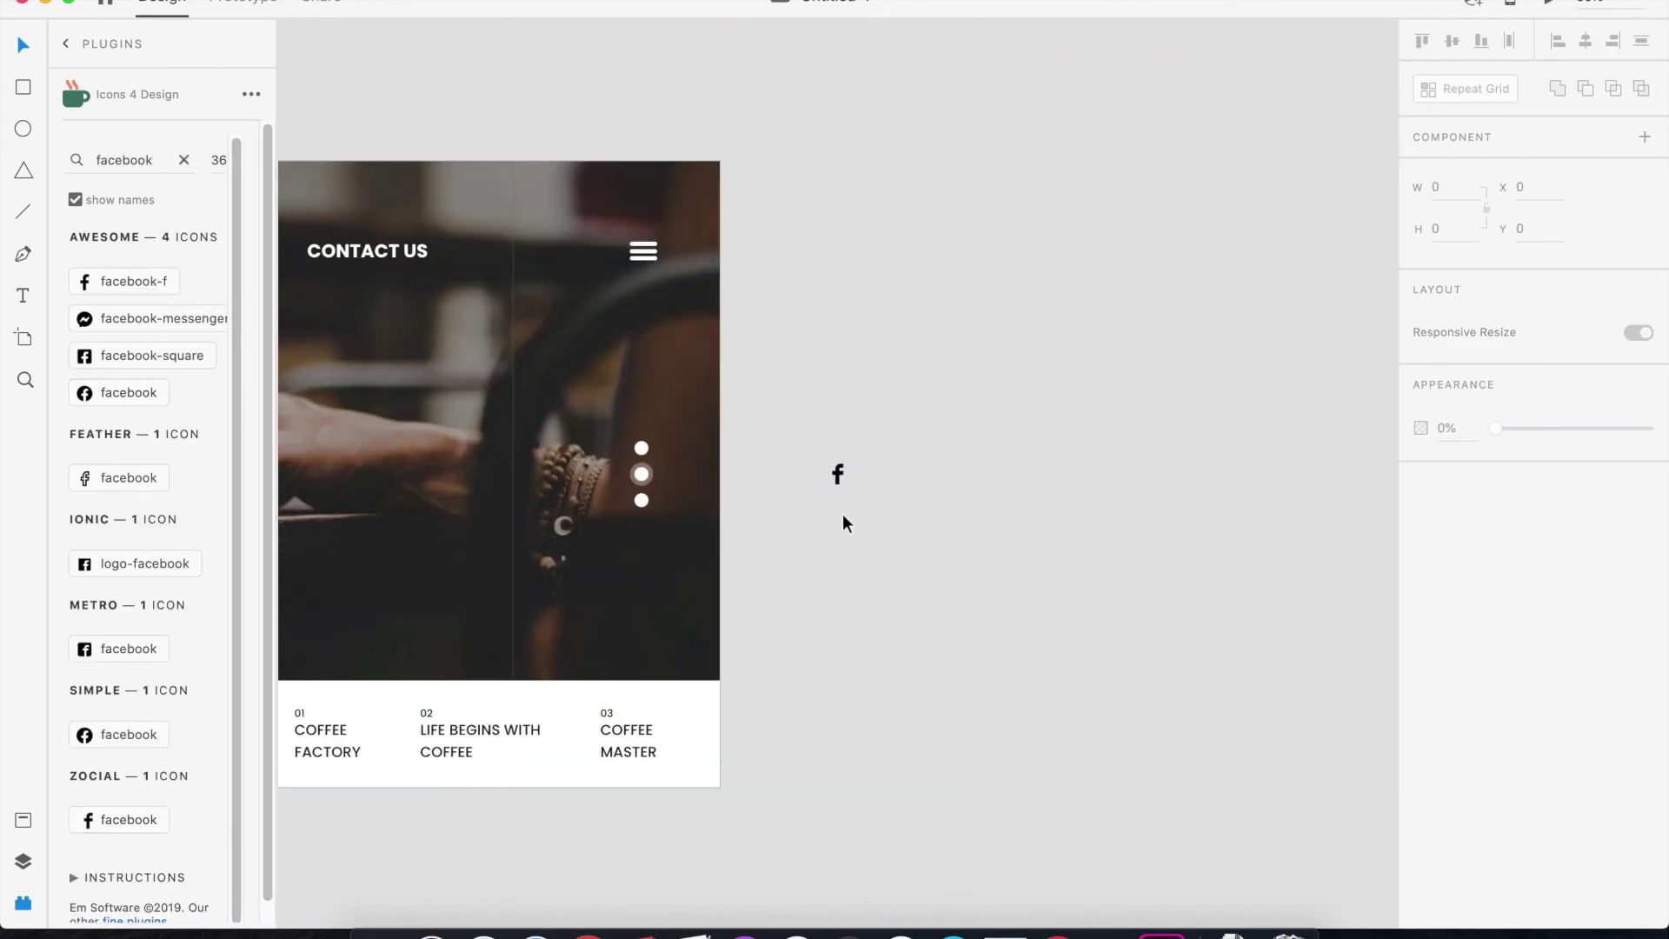
click(837, 473)
Search the icon plugin for "insta" and place the Feather Instagram icon next to the Facebook icon
double_click(131, 160)
text(in)
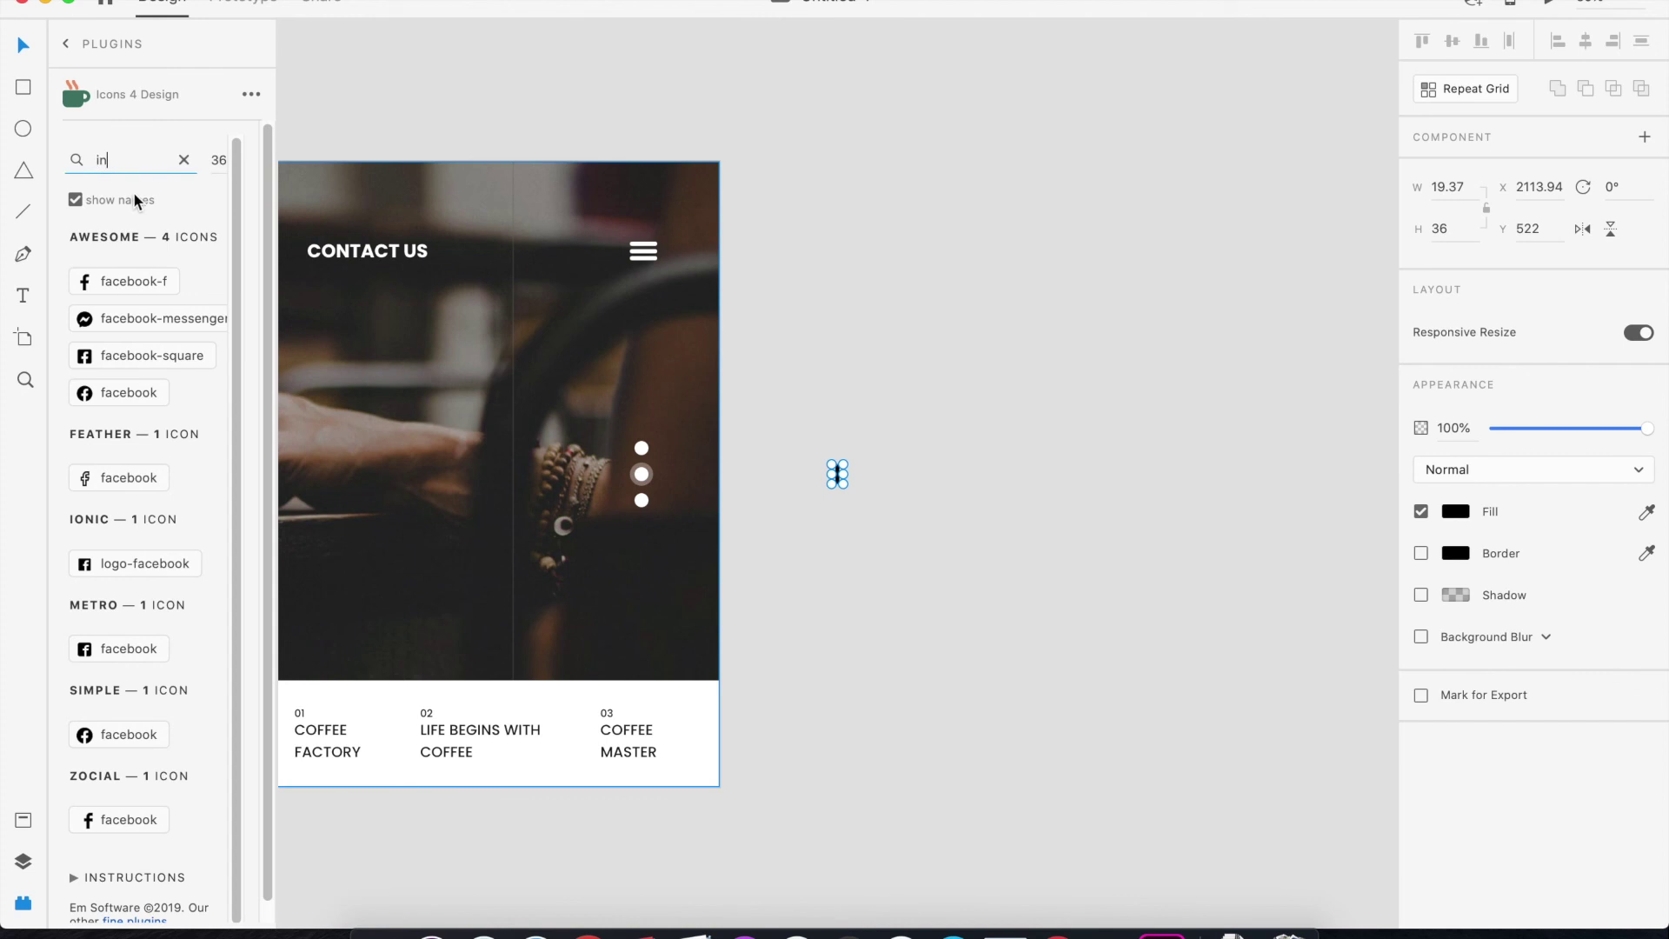
text(sta)
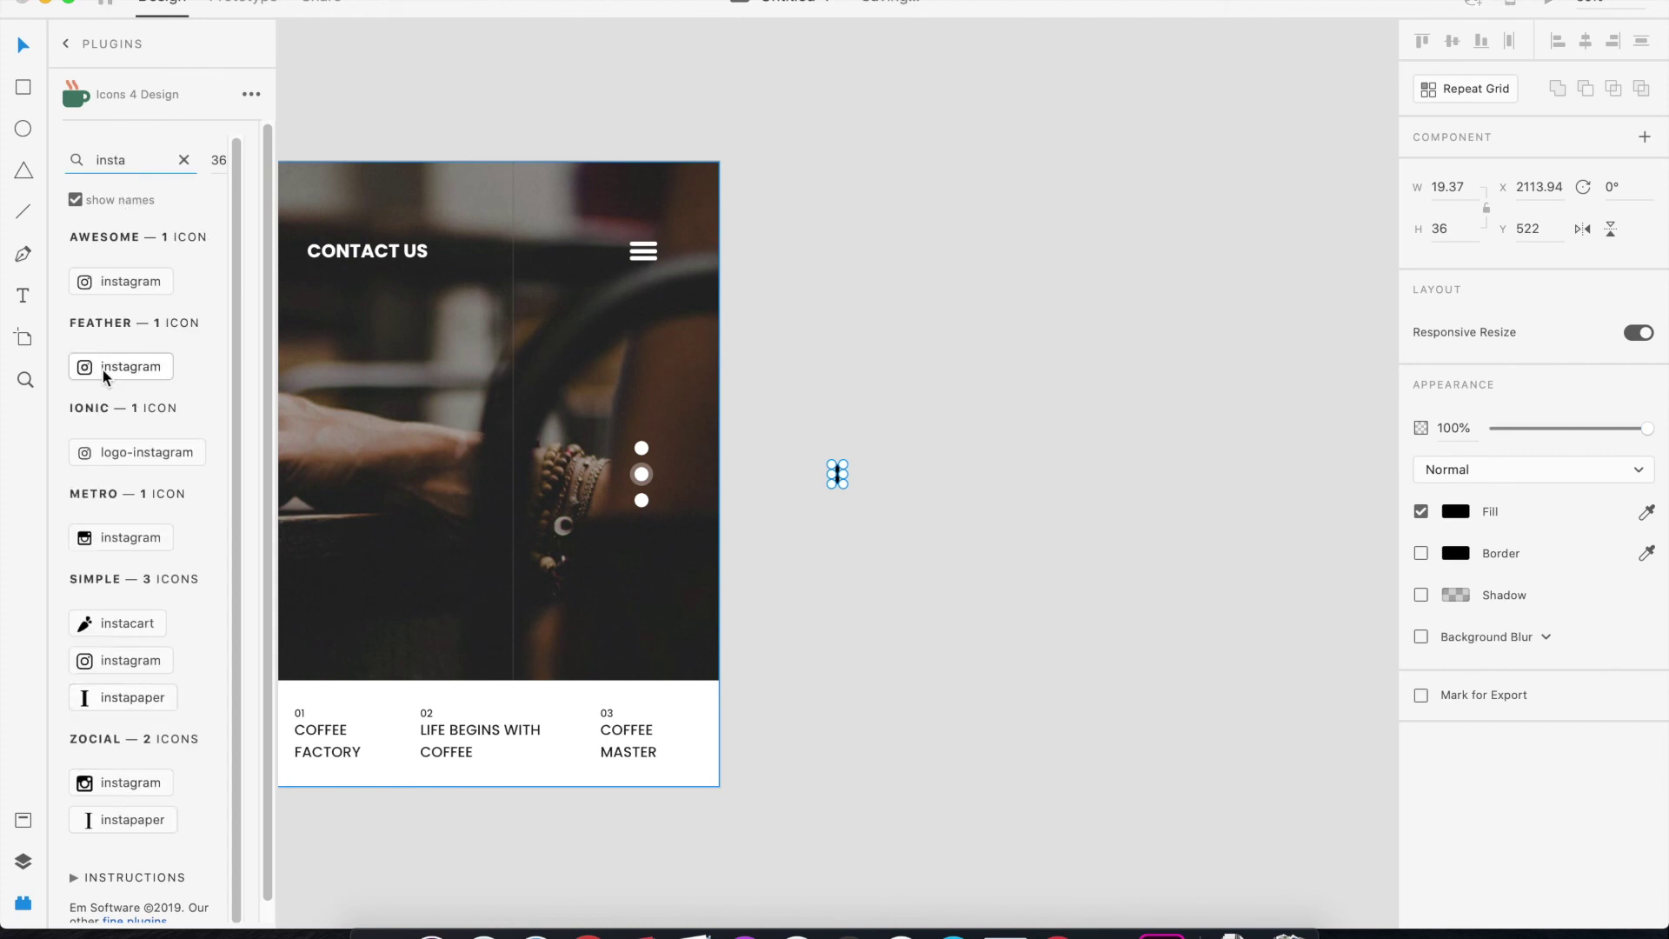
click(102, 368)
drag(854, 473, 870, 473)
Search the icon plugin for "pin" and place the round Pinterest icon beside the Instagram icon
double_click(142, 156)
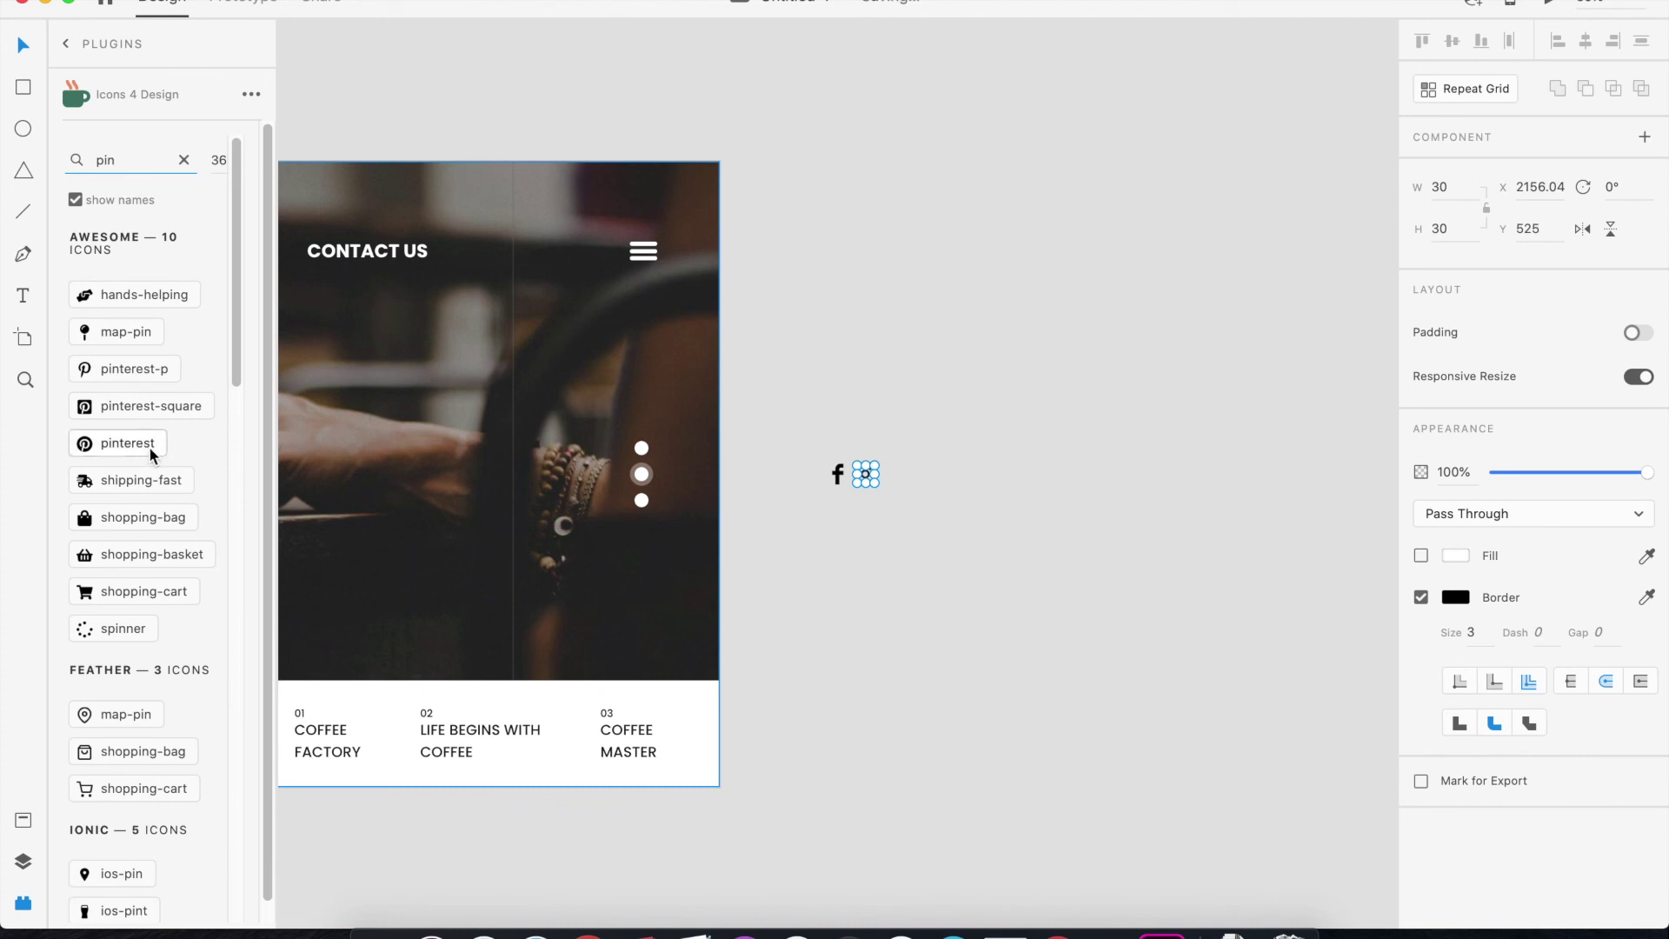
click(150, 449)
drag(898, 475, 939, 478)
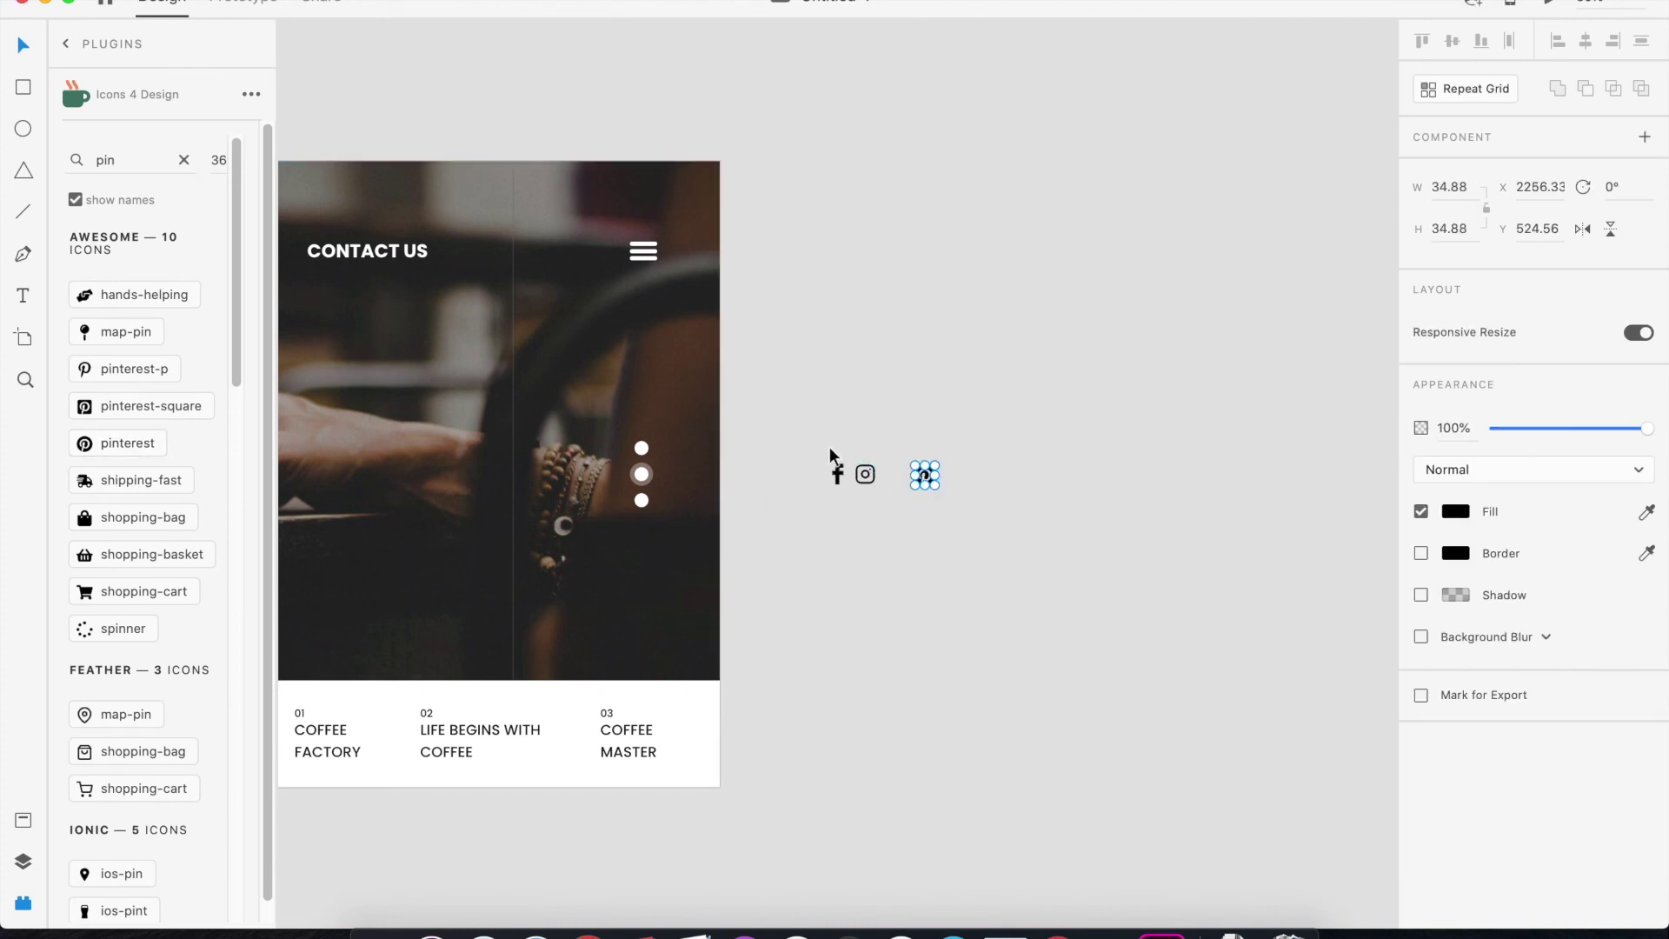
Stack the social icons vertically beside the artboard, with Instagram under Facebook and Pinterest beneath it
drag(837, 452, 952, 504)
click(967, 530)
drag(863, 469, 833, 501)
click(923, 475)
click(965, 539)
drag(925, 475, 841, 556)
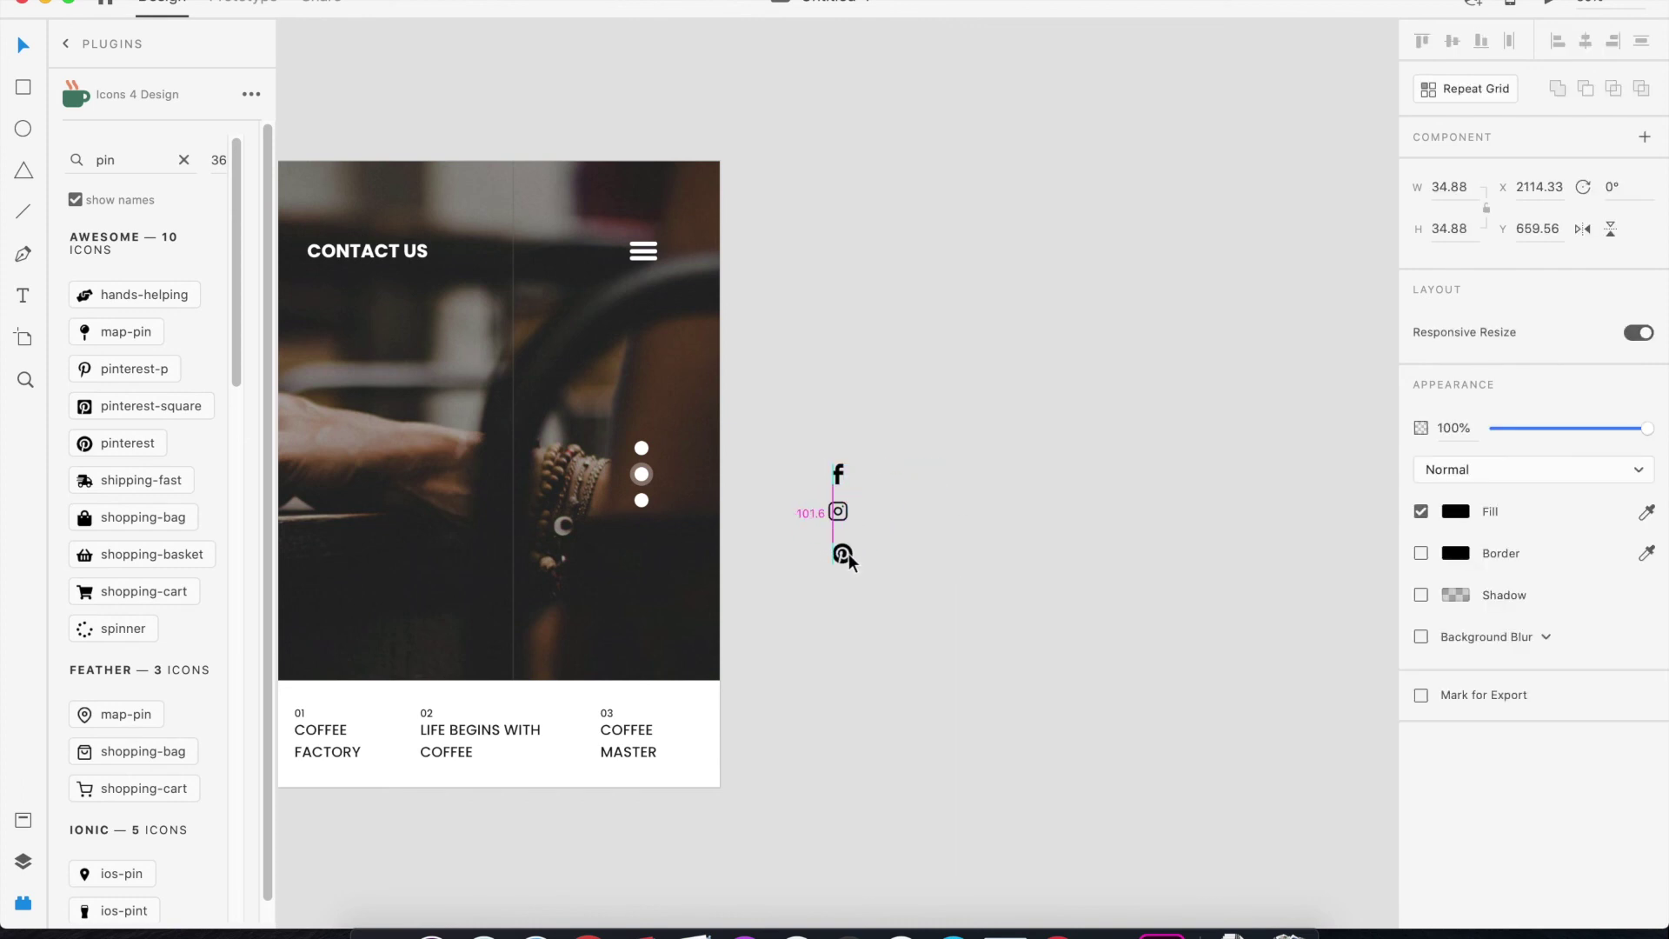
Move the three social icons onto the hero's lower part beneath the logo and close the plugin
drag(829, 441, 1228, 627)
key(super+minus)
drag(1183, 513, 769, 565)
drag(440, 608, 1040, 573)
click(23, 902)
click(233, 848)
key(super+plus)
key(super+plus)
key(super+minus)
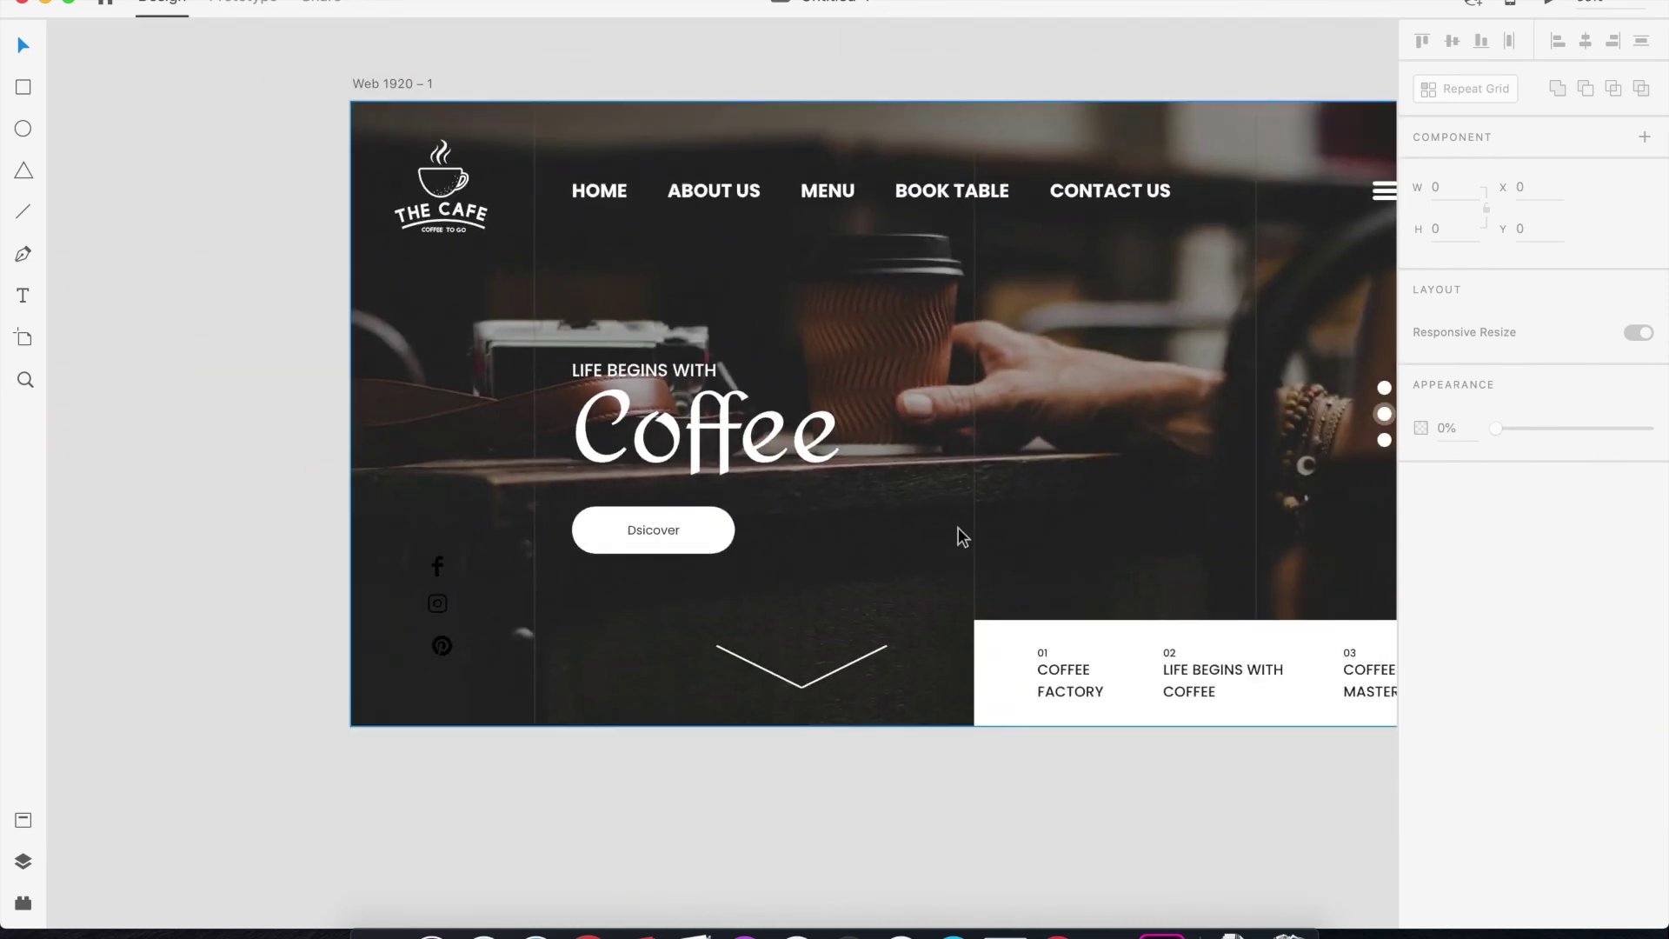
drag(985, 459, 820, 455)
Change the fill of the Facebook and Pinterest icons to white
click(275, 565)
click(275, 563)
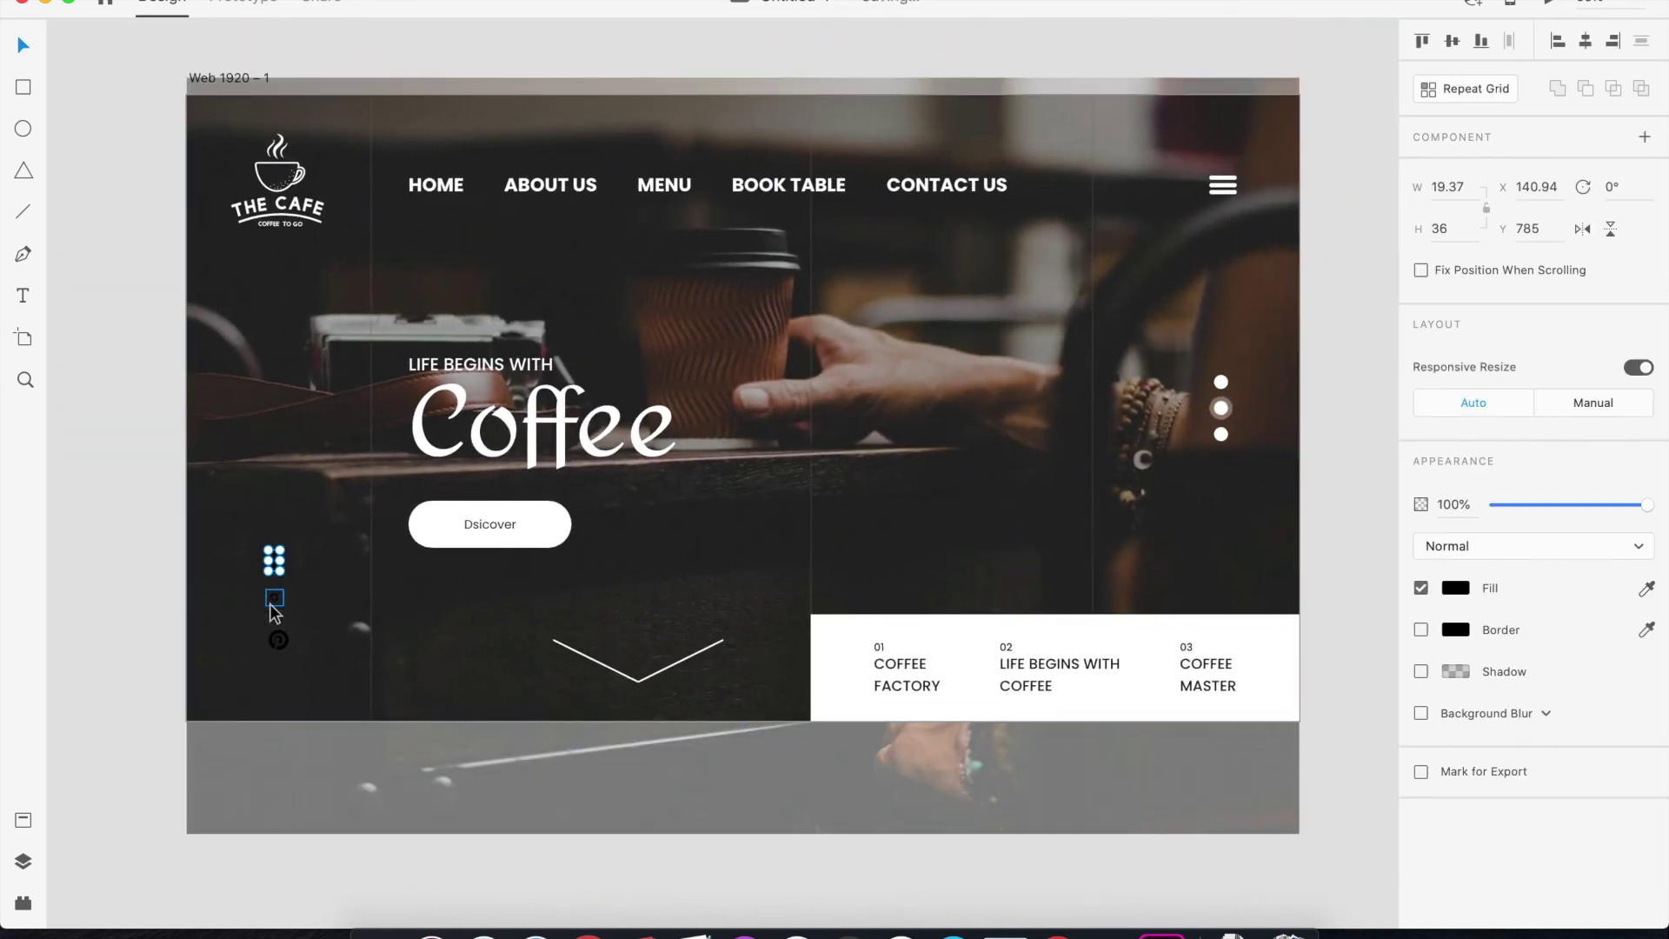
shift+click(269, 604)
shift+click(276, 640)
shift+click(361, 623)
click(1461, 587)
drag(1280, 524, 1086, 422)
Change the Instagram icon's border colour to white
click(146, 555)
click(275, 598)
click(1439, 629)
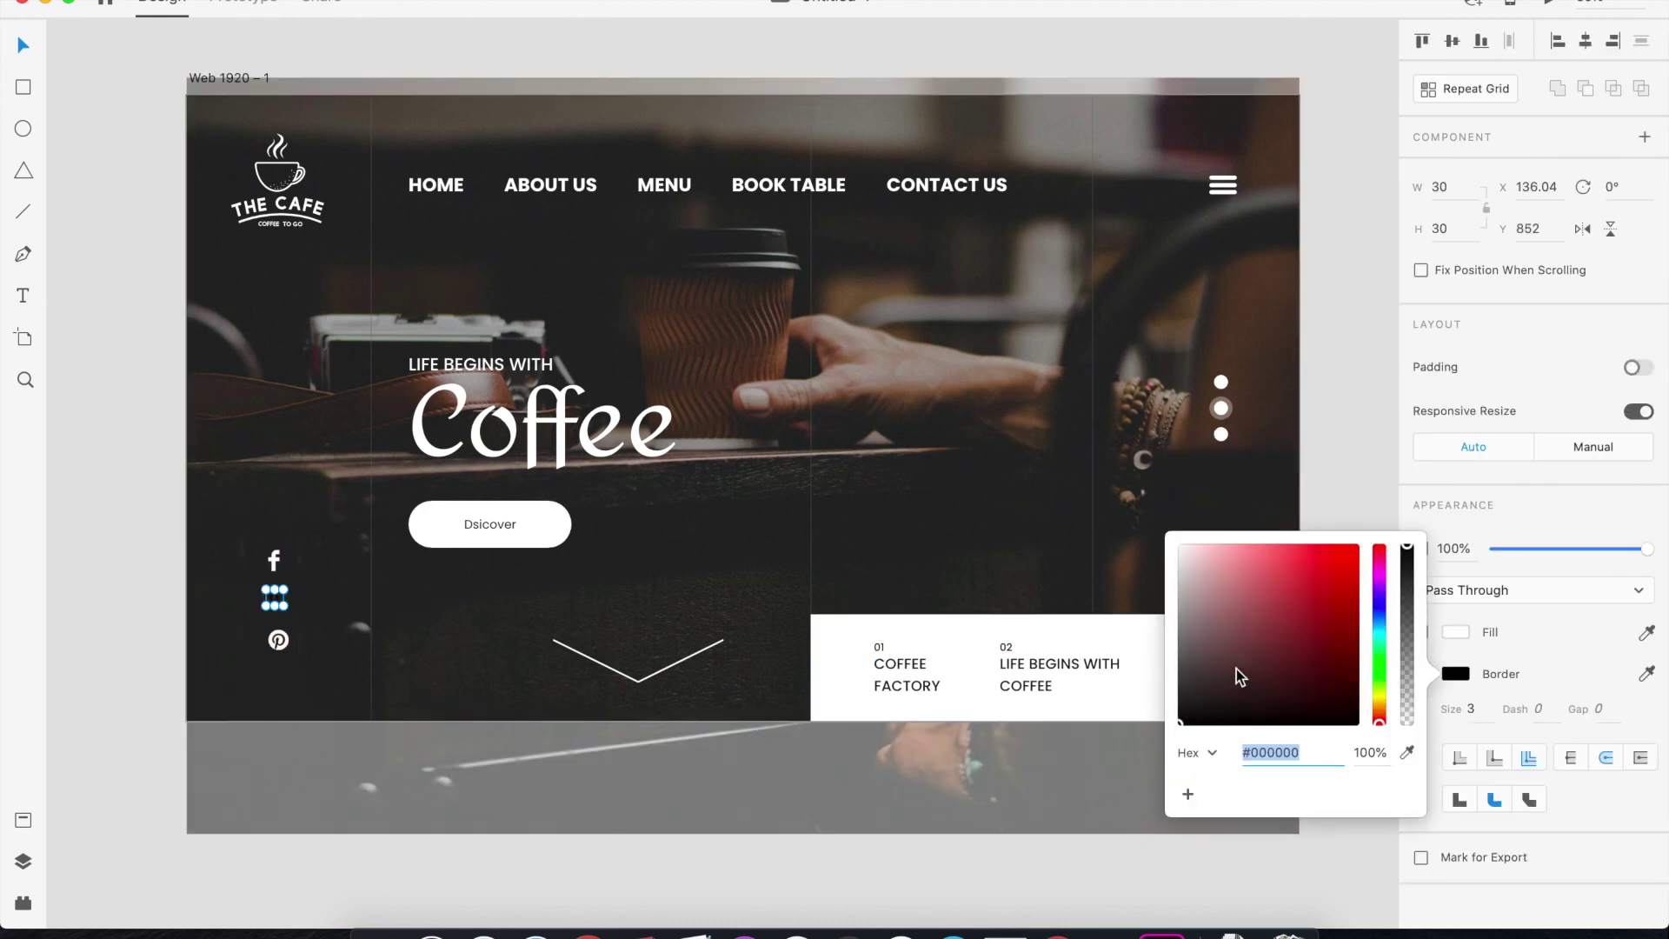
click(1176, 539)
click(120, 567)
Centre the three social icons in an evenly spaced column and group them
click(275, 644)
click(96, 641)
drag(274, 642, 270, 643)
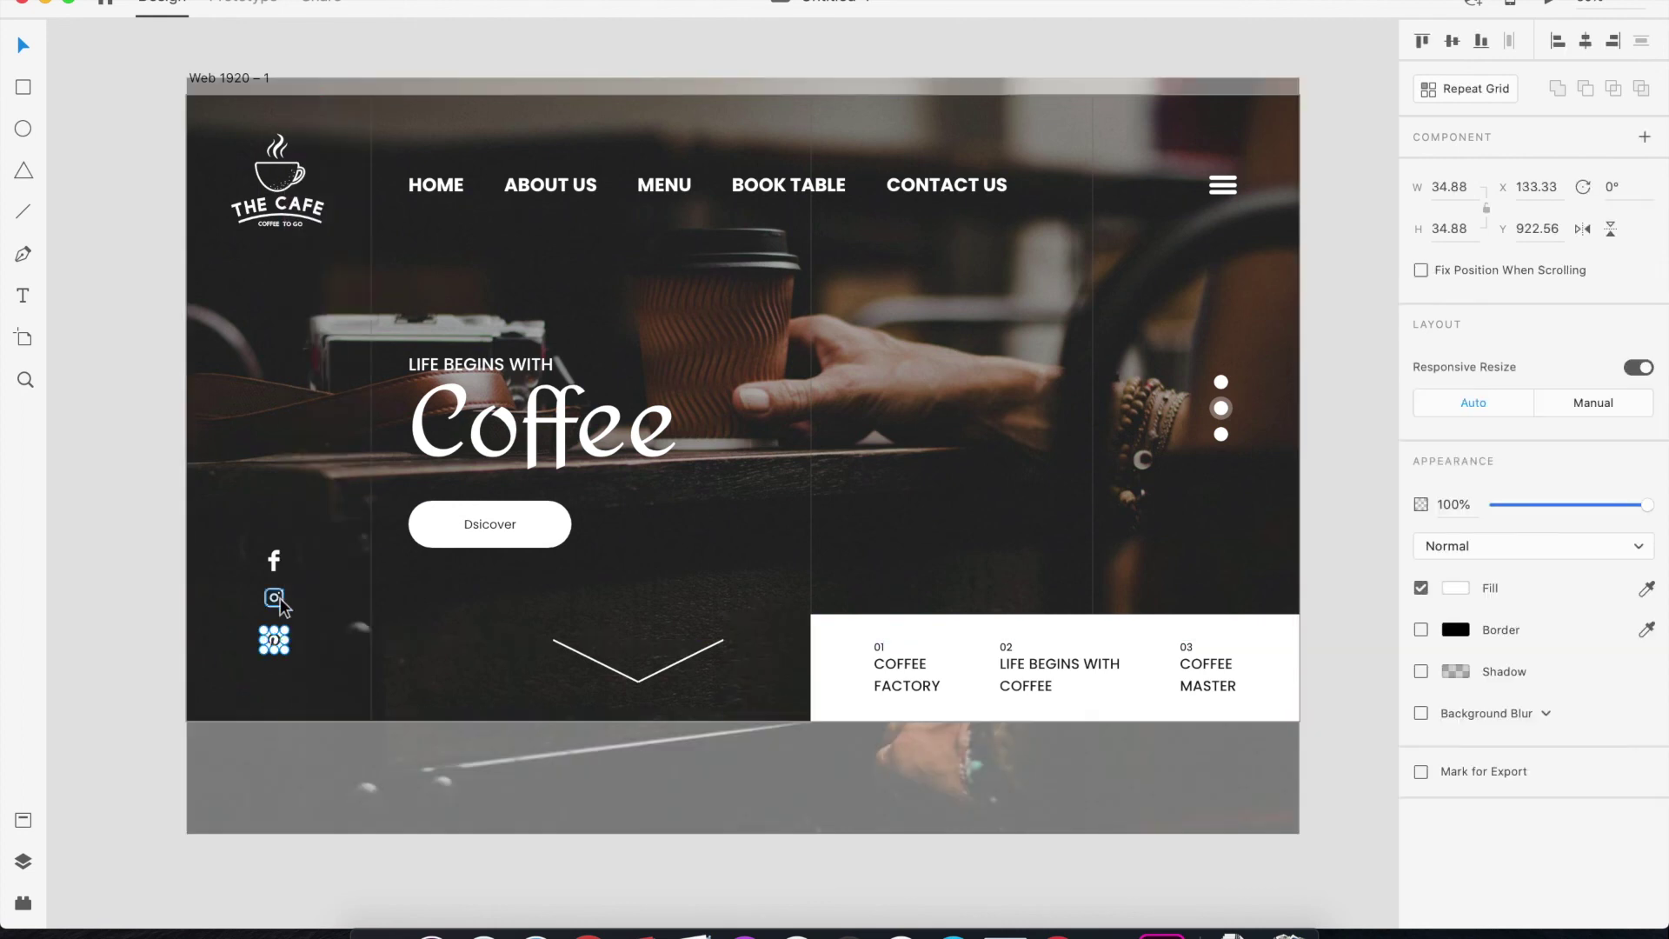
shift+click(276, 598)
shift+click(274, 565)
shift+click(274, 565)
shift+click(273, 561)
click(1510, 40)
click(1452, 41)
key(super+z)
click(1589, 41)
Nudge the social icon group right and down, and align its lower edge with the chevron's
key(Right)
key(shift+Down)
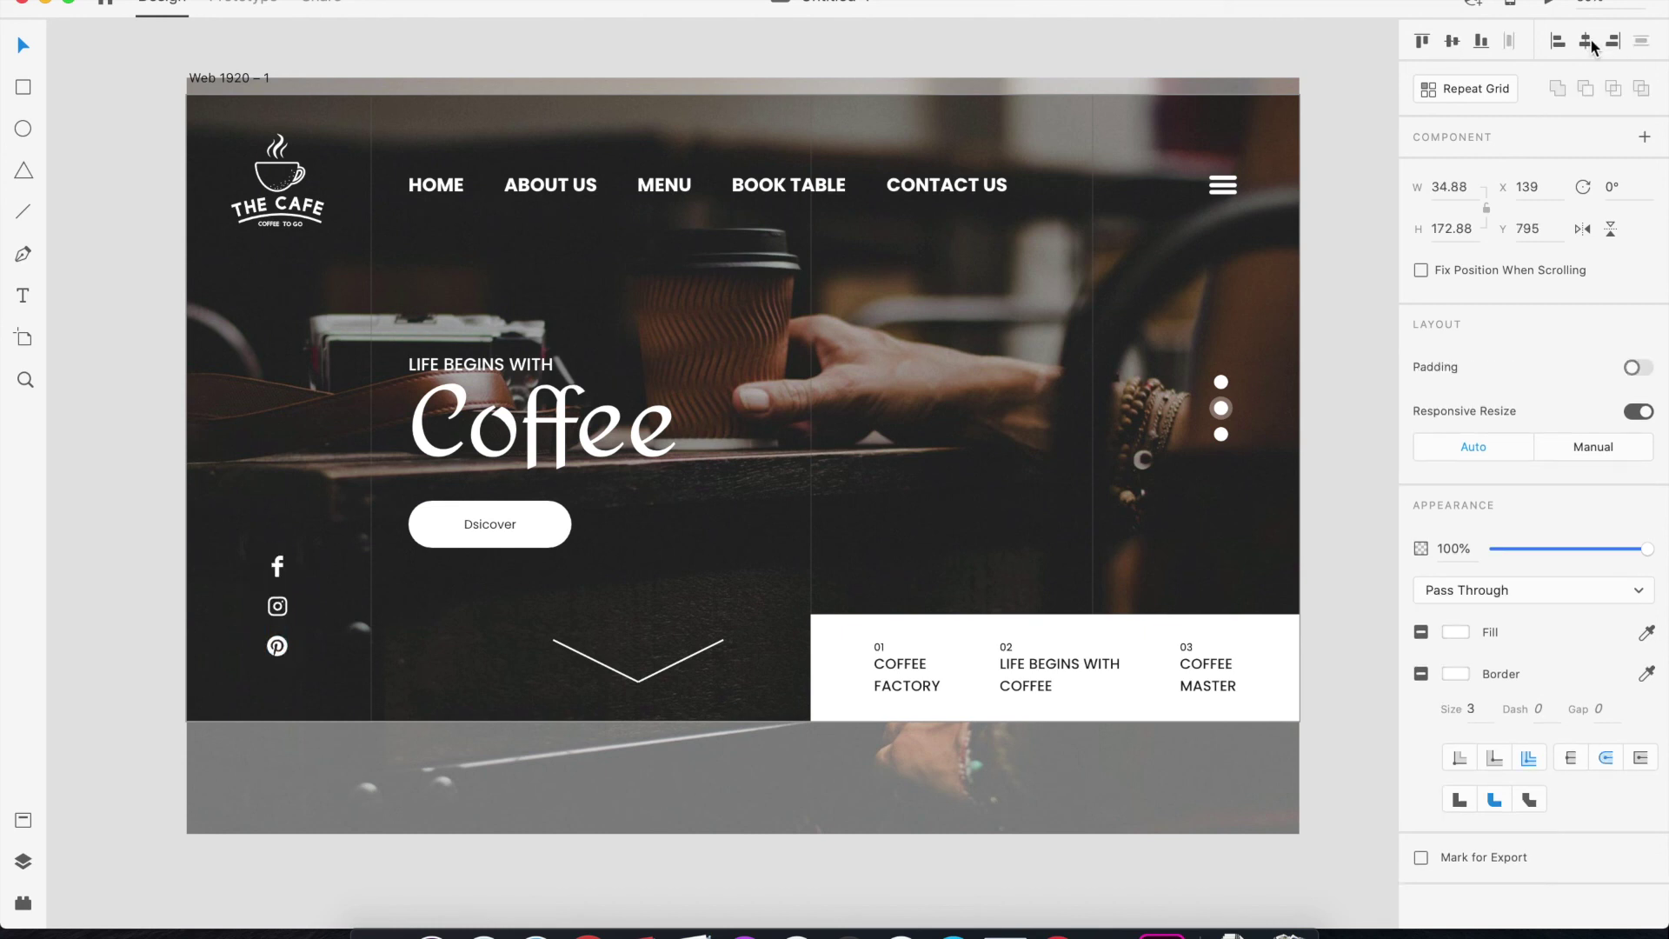
shift+click(654, 679)
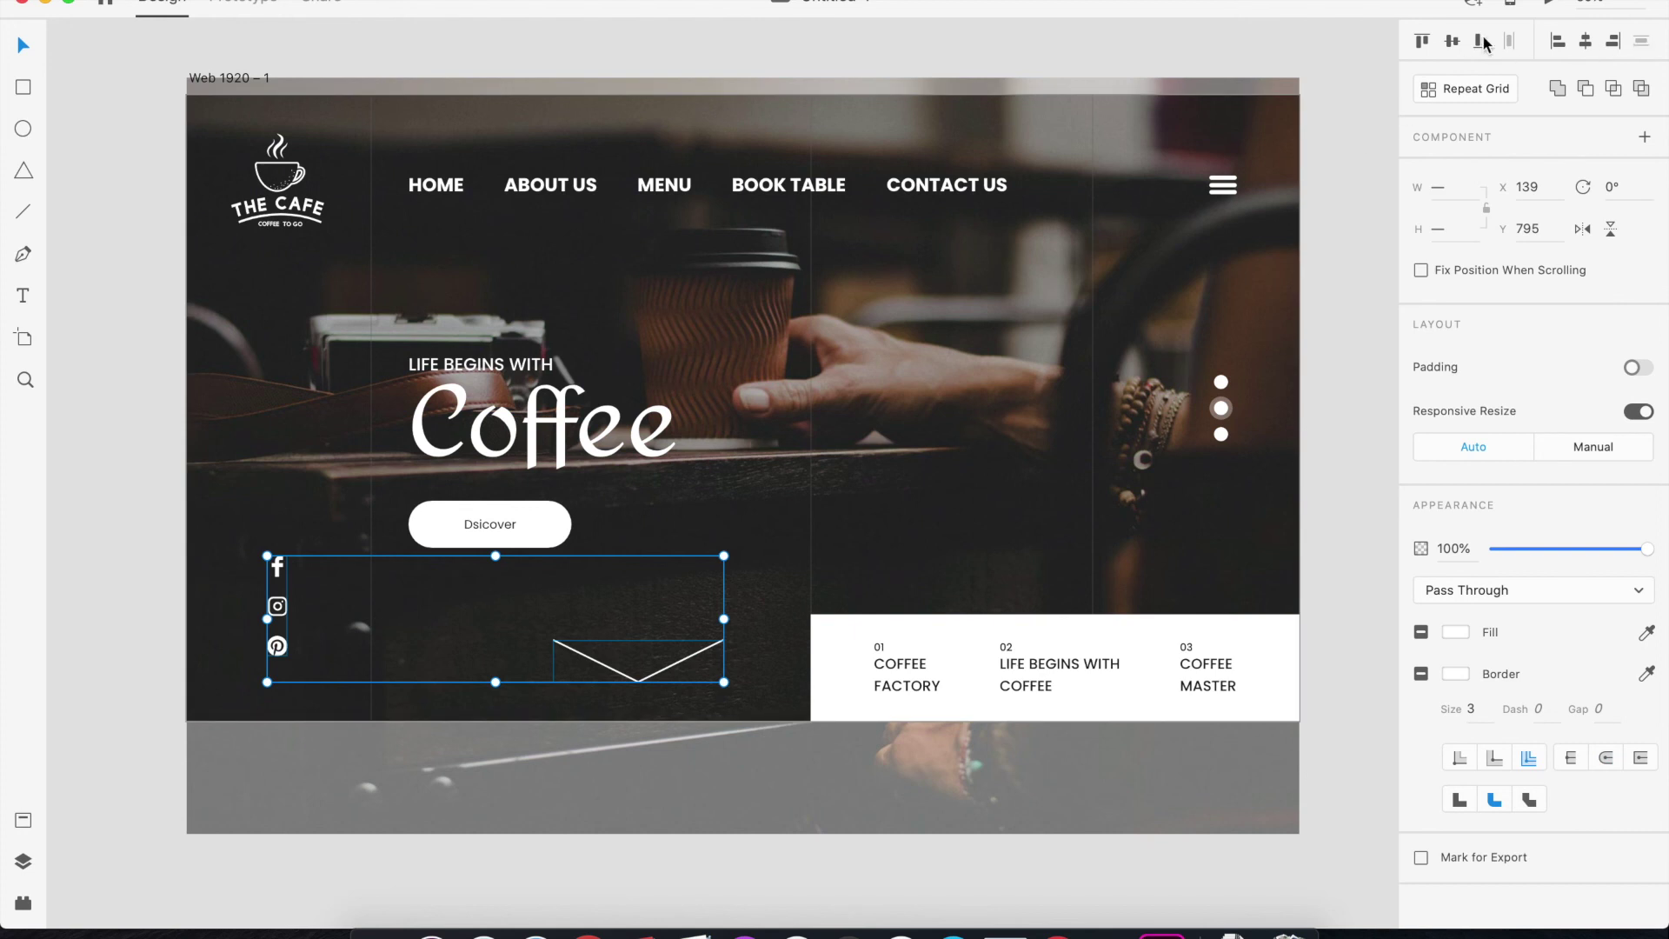
click(127, 419)
drag(127, 419, 185, 442)
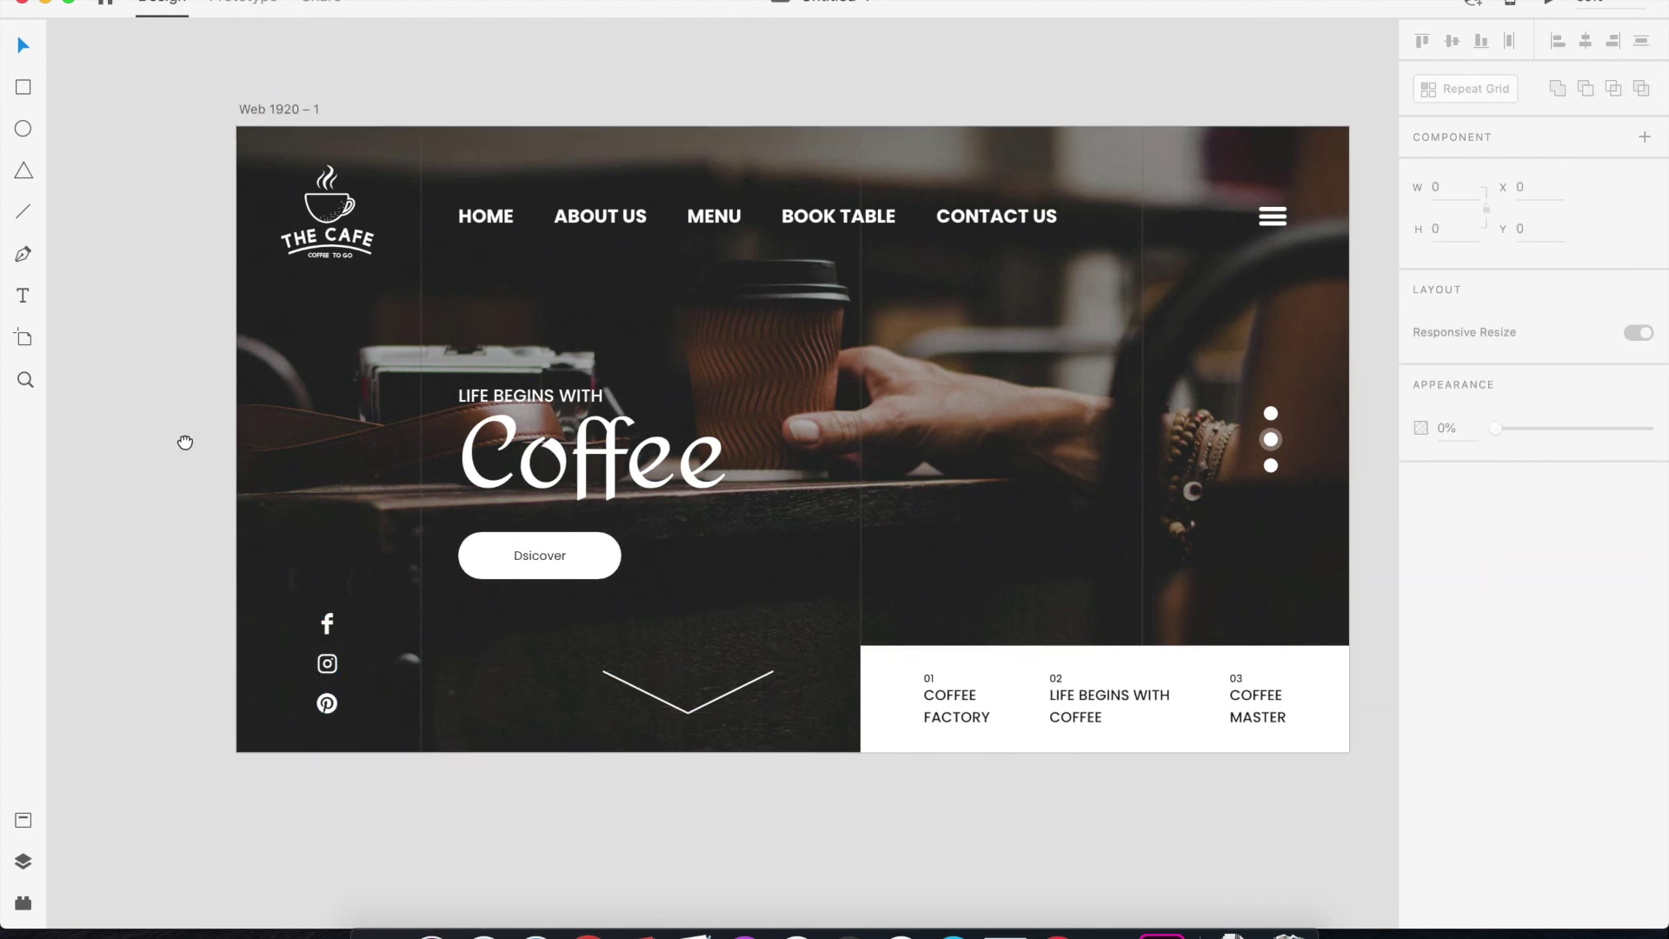
Open the desktop preview of the Web 1920 – 1 artboard to check the finished hero design
click(269, 112)
click(1549, 3)
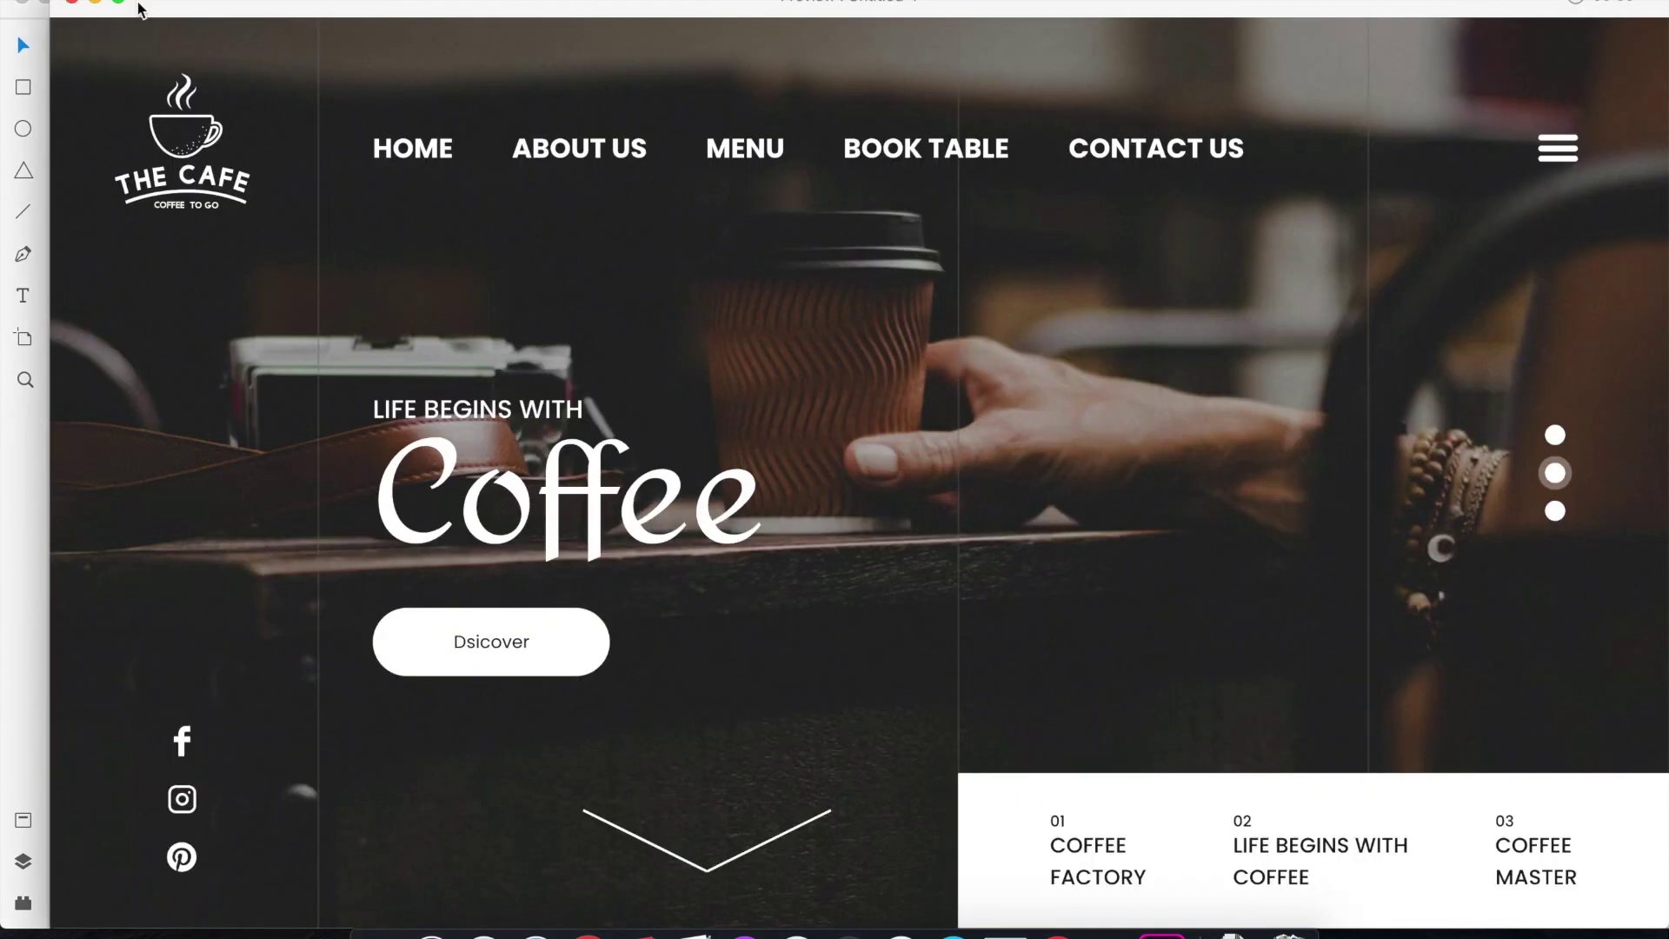